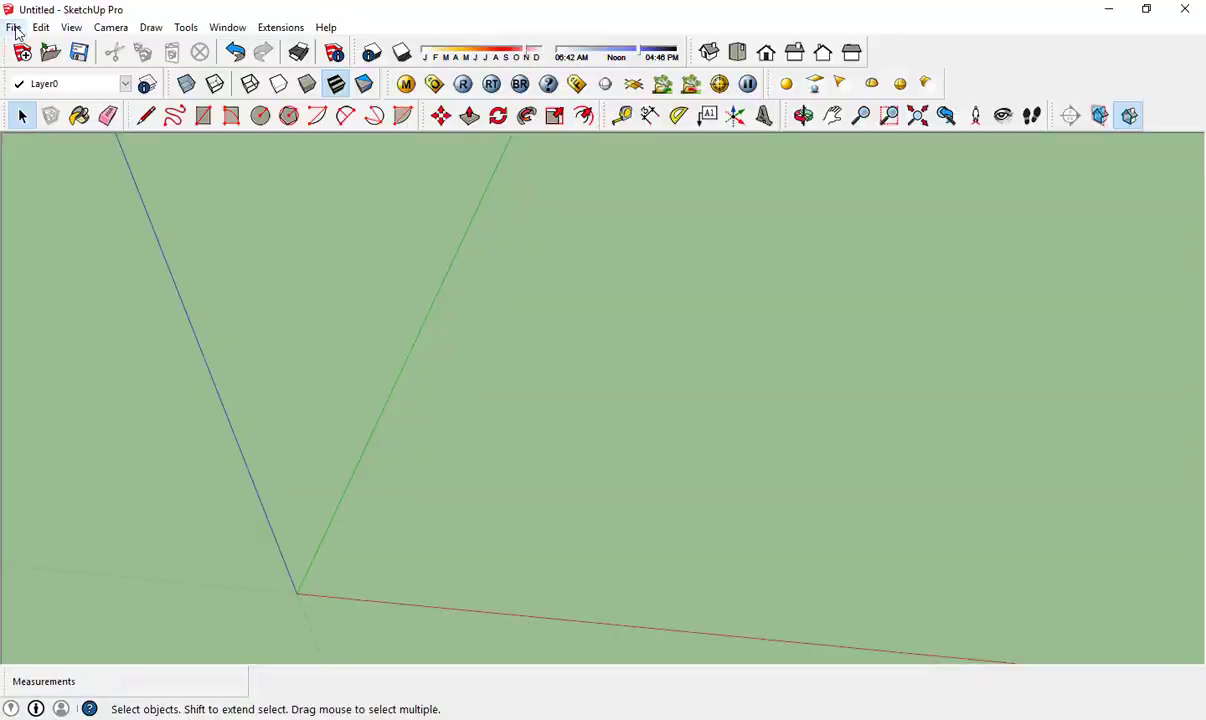
- Open the Import dialog showing the AUTOCAD folder, filtered to AutoCAD Files (*.dwg, *.dxf)
click(14, 27)
click(108, 267)
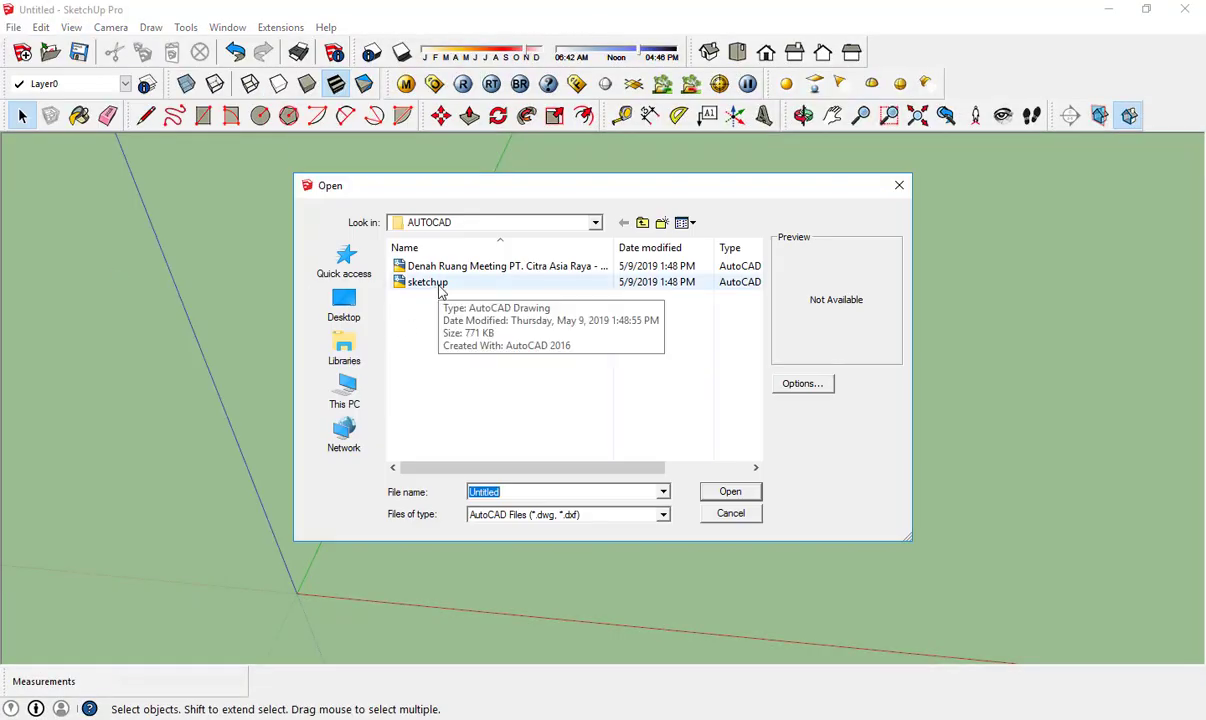
- Import the sketchup .dwg floor plan and orbit to view it from above
double_click(430, 283)
scroll(315, 577, up, 4)
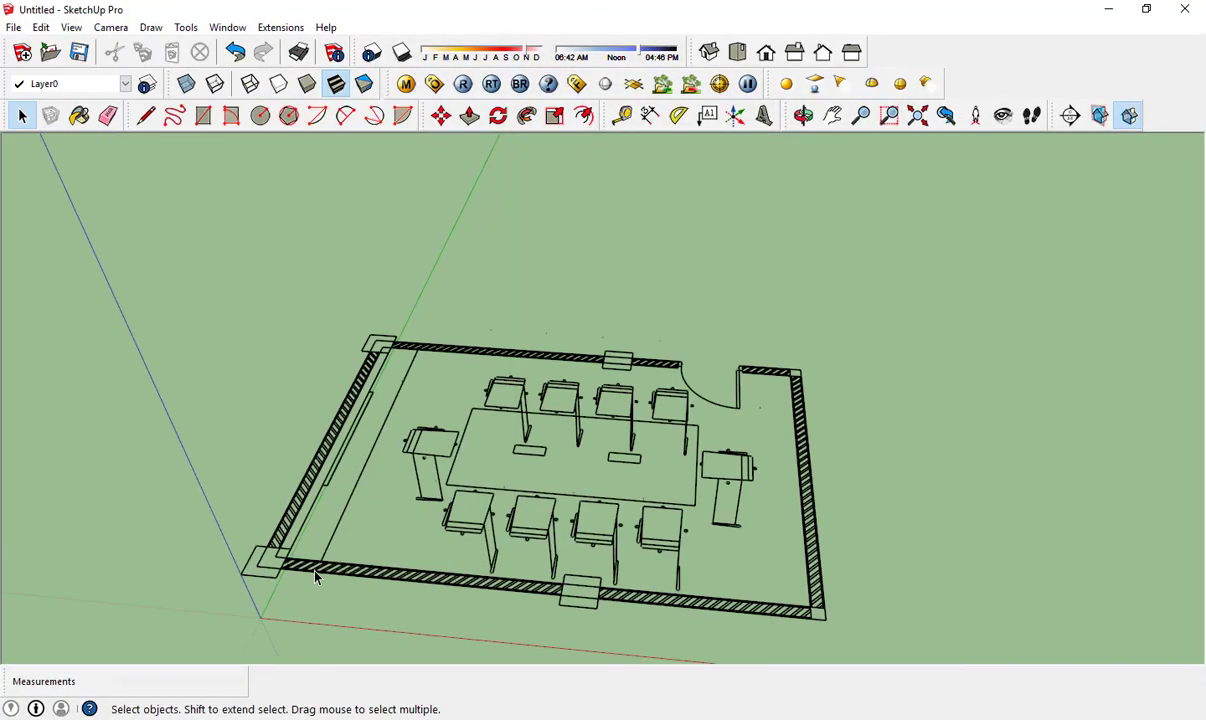
mouse_move(315, 577)
middle_down()
mouse_move(308, 496)
mouse_move(568, 425)
middle_up()
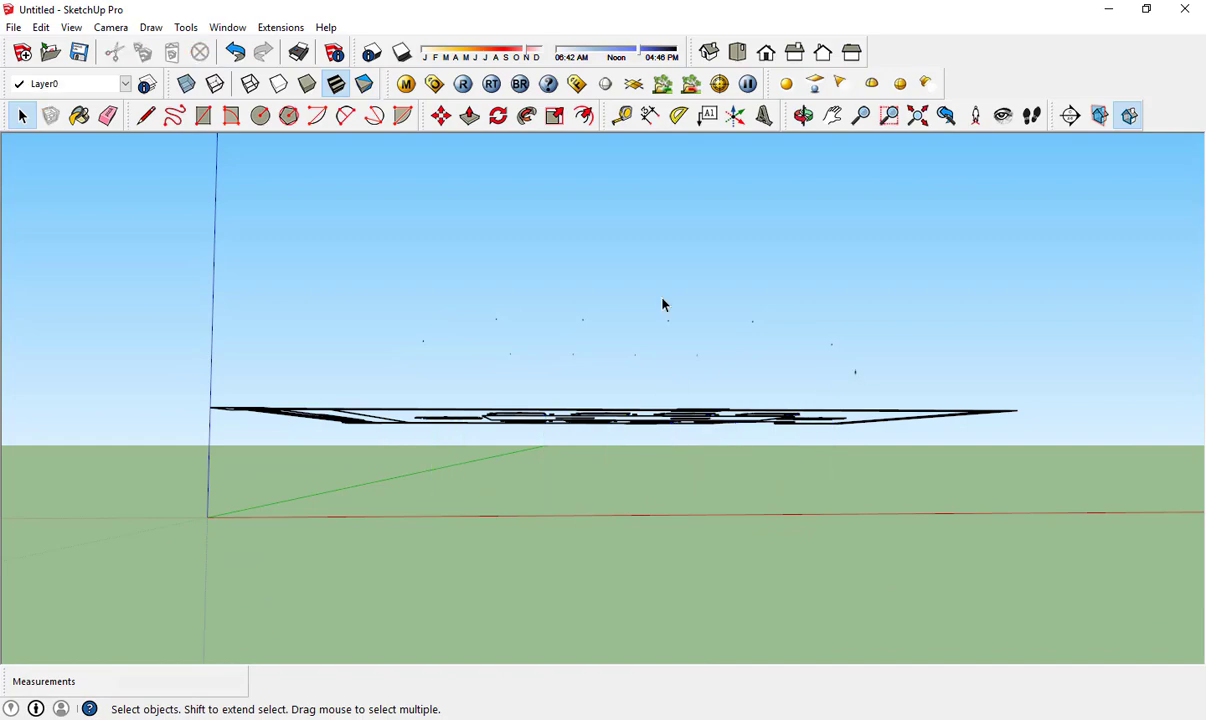
middle_drag(663, 304, 506, 444)
- Move the whole floor plan so its corner sits on the axis origin, then begin a corner square
drag(159, 261, 977, 598)
right_click(573, 470)
click(277, 494)
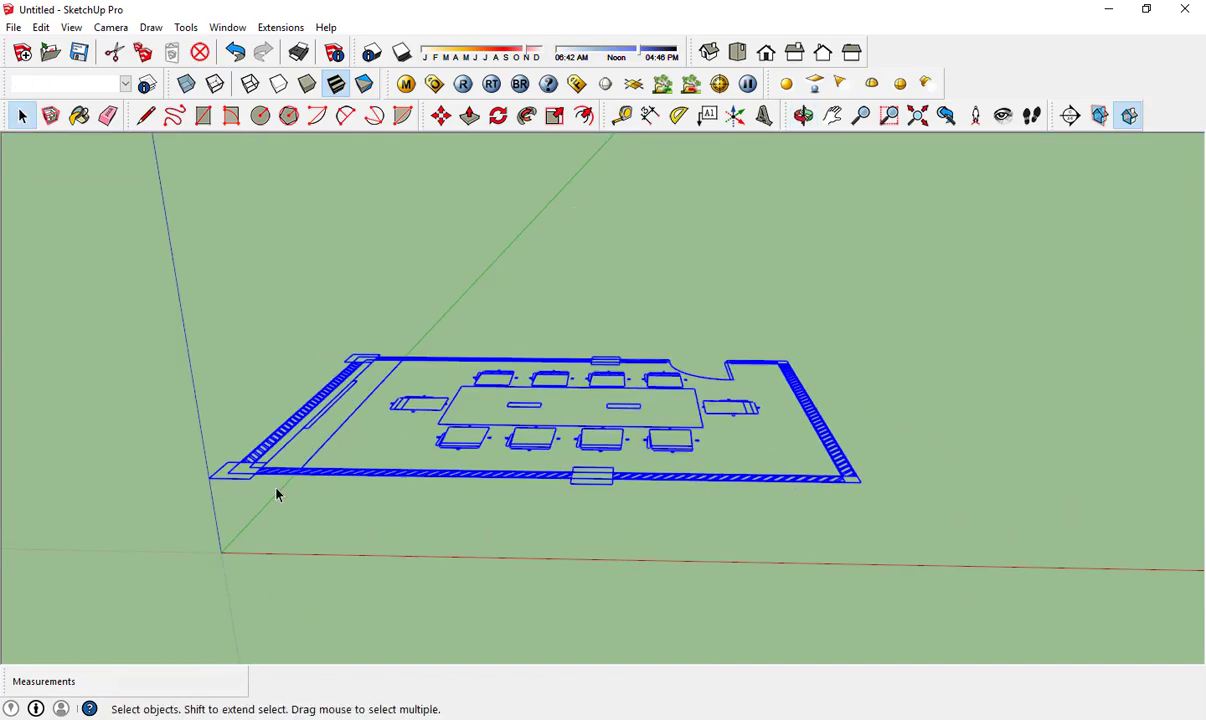
scroll(227, 462, up, 2)
click(212, 454)
click(229, 588)
scroll(465, 492, down, 3)
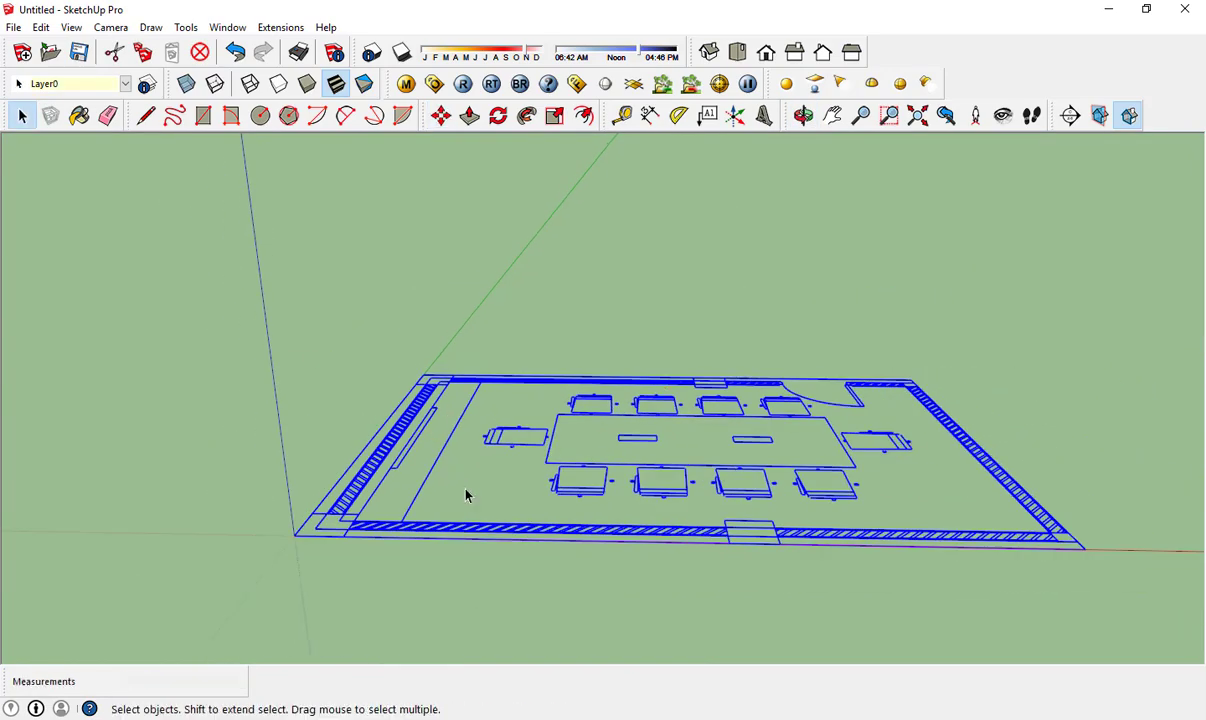
scroll(390, 568, up, 4)
key(r)
click(385, 520)
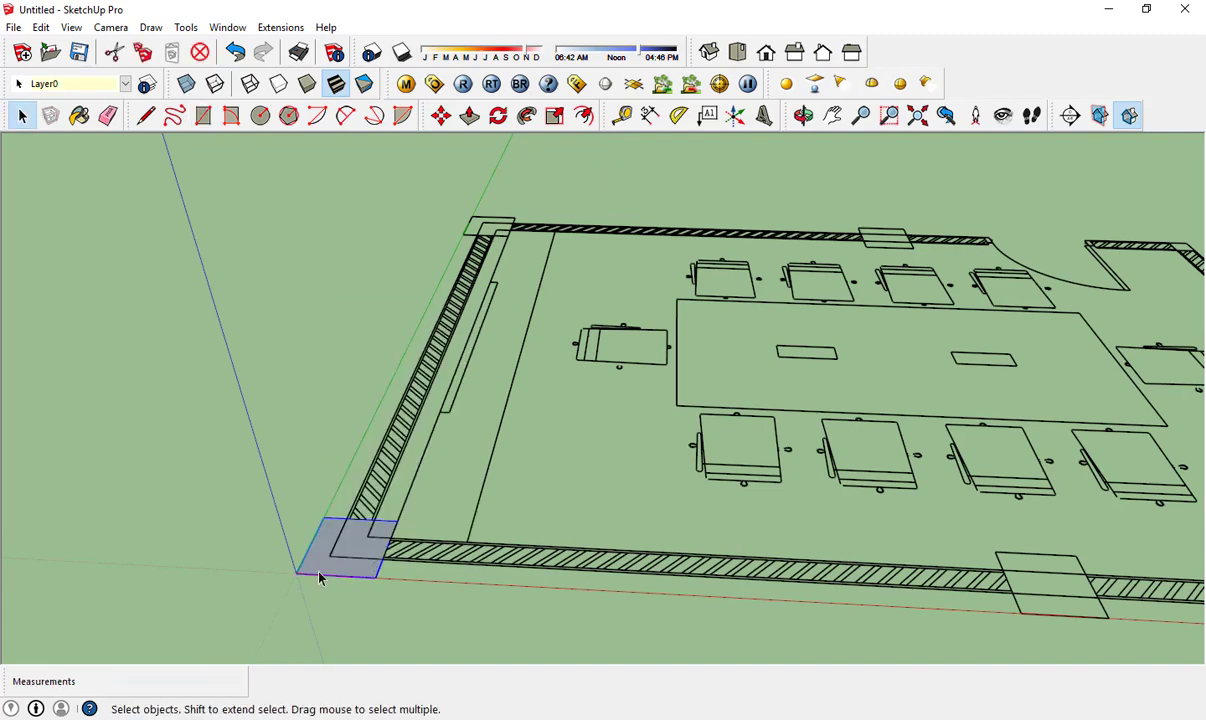
- Push/Pull the corner square up into a 300 cm pillar
key(p)
click(334, 562)
click(340, 472)
middle_drag(340, 472, 350, 519)
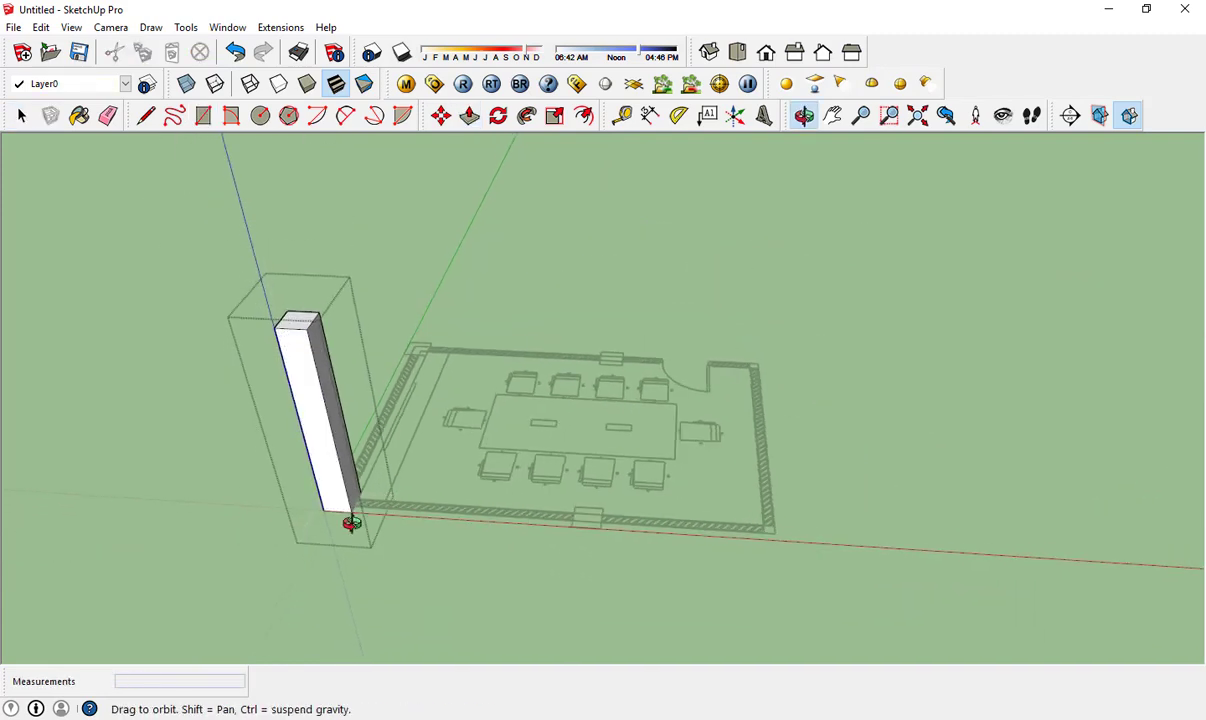
- Copy the pillar to the room's far corner and to another wall corner
key(space)
triple_click(352, 476)
key(m)
key(ctrl)
click(531, 264)
scroll(531, 264, down, 2)
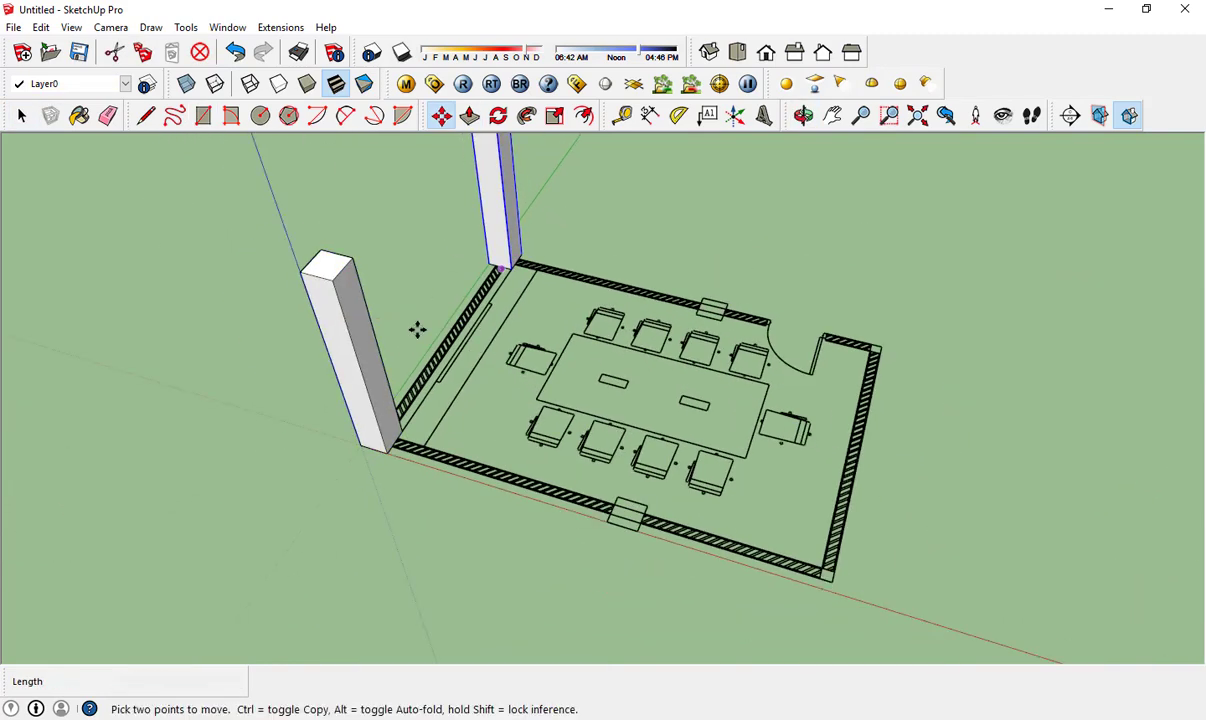
click(358, 371)
click(560, 500)
- Draw a rectangle over the hatched wall strip and pull it up into a wall
key(space)
key(r)
scroll(340, 420, up, 5)
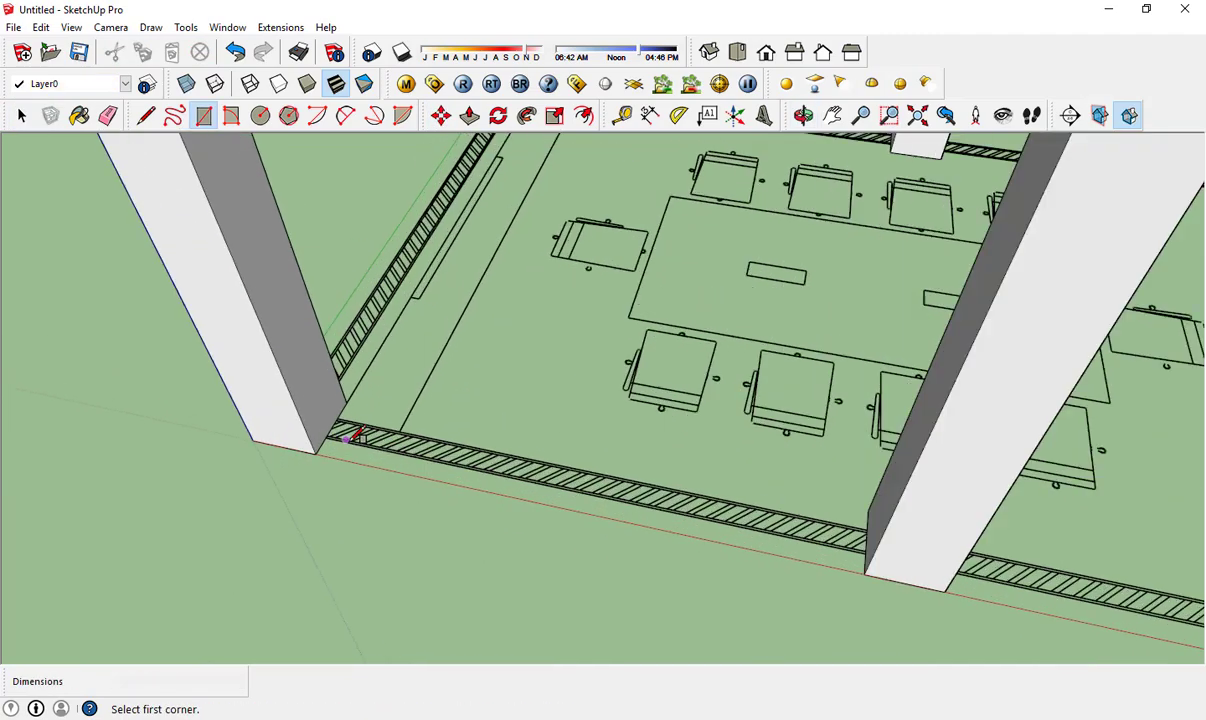
click(327, 404)
scroll(1015, 565, up, 3)
click(1026, 403)
key(space)
right_click(980, 409)
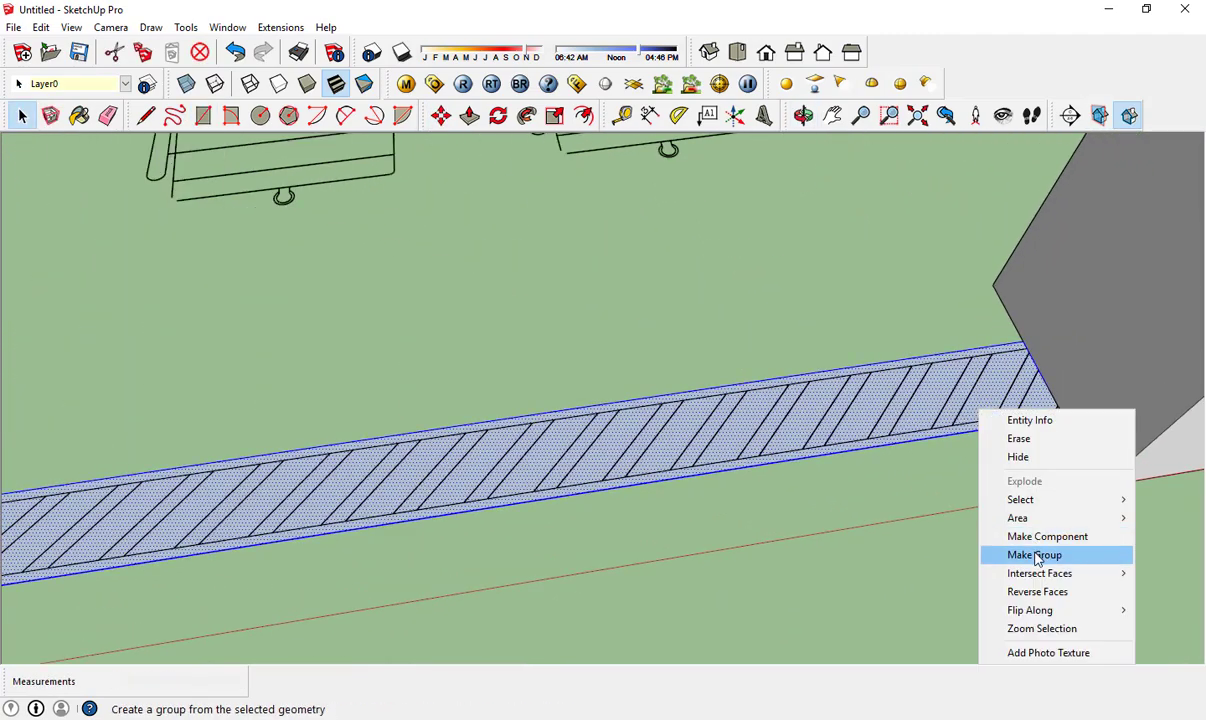
key(Escape)
key(p)
scroll(803, 412, down, 3)
key(space)
- Copy the new wall to the opposite side of the room
middle_drag(832, 423, 520, 326)
click(520, 326)
key(m)
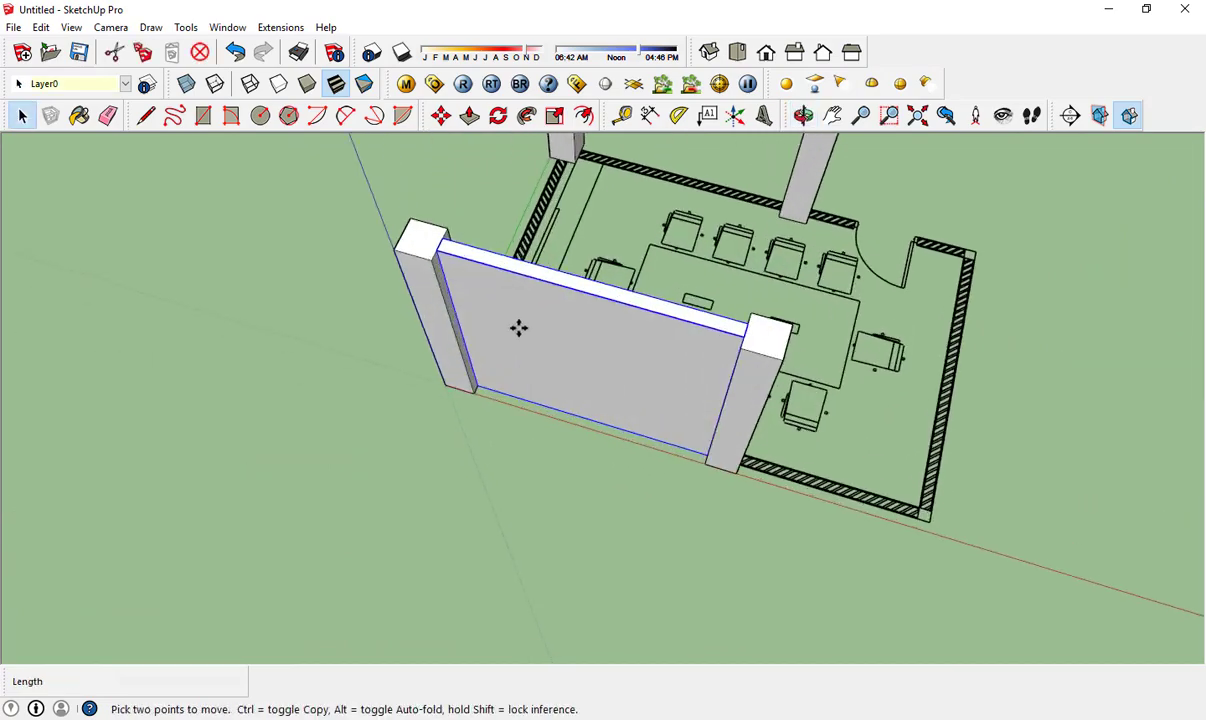
ctrl+click(485, 283)
click(425, 350)
key(space)
- Copy another wall into place near the door
middle_drag(772, 476, 608, 527)
key(p)
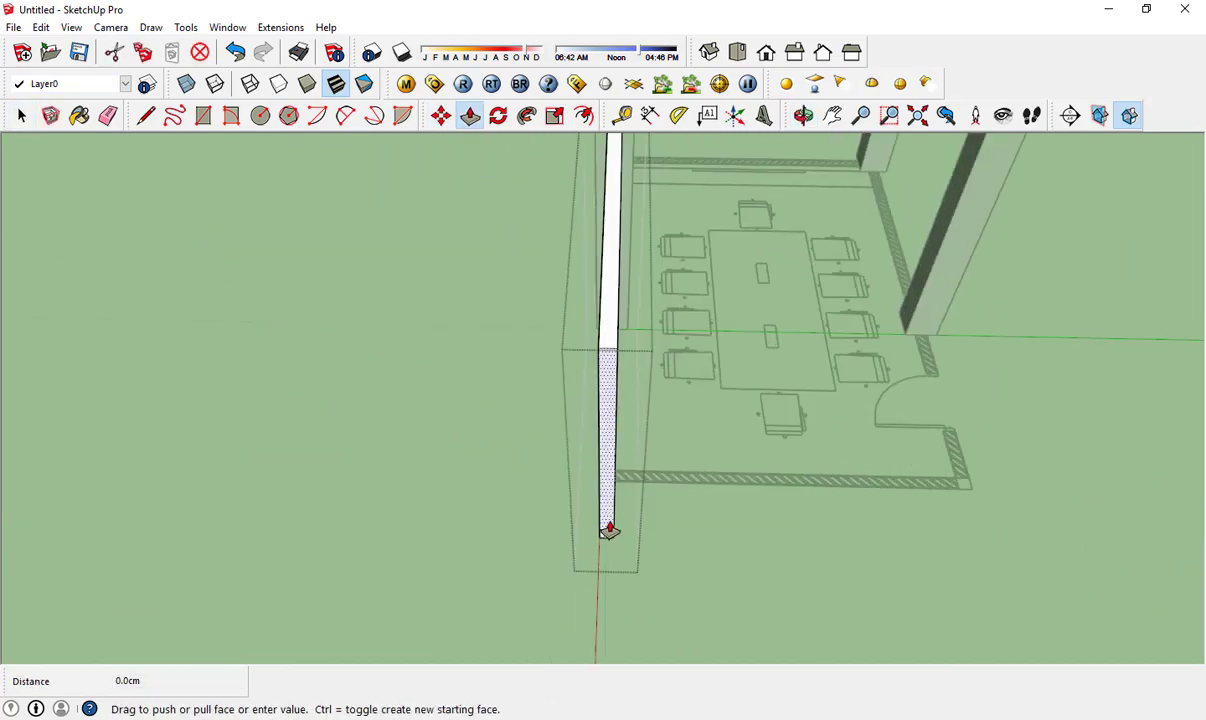
click(1050, 484)
key(space)
click(493, 487)
middle_drag(493, 487, 573, 411)
key(m)
ctrl+click(573, 411)
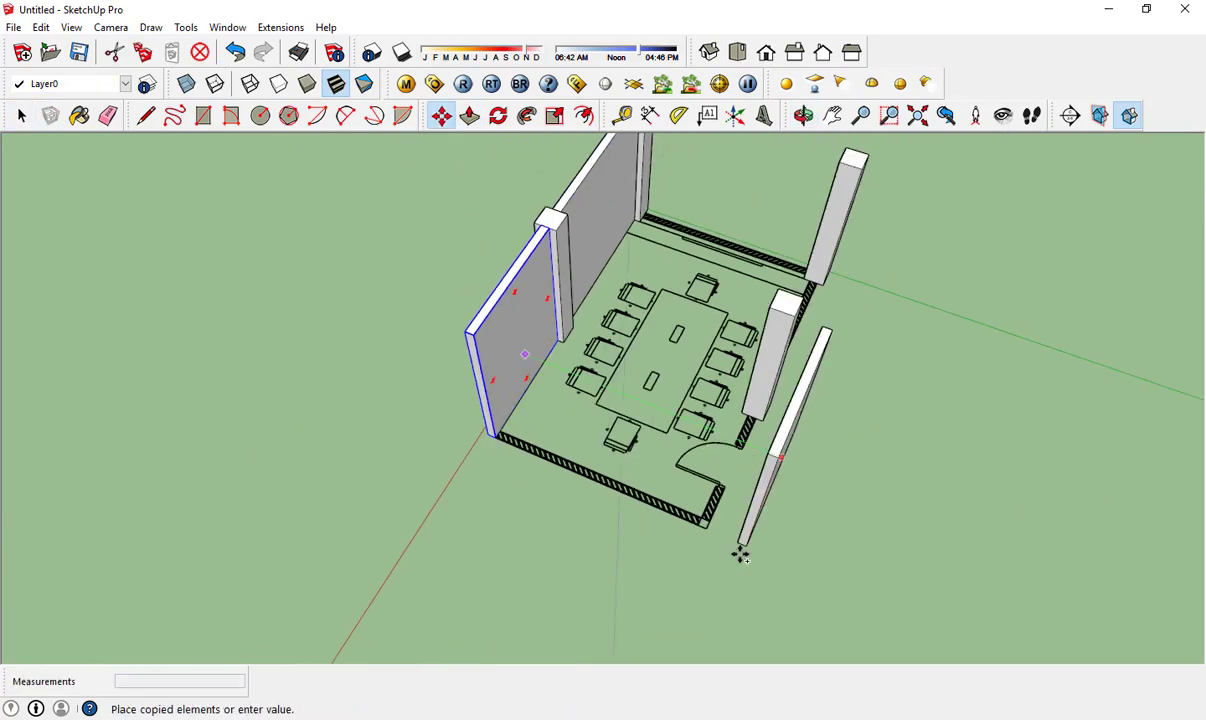
click(740, 553)
key(space)
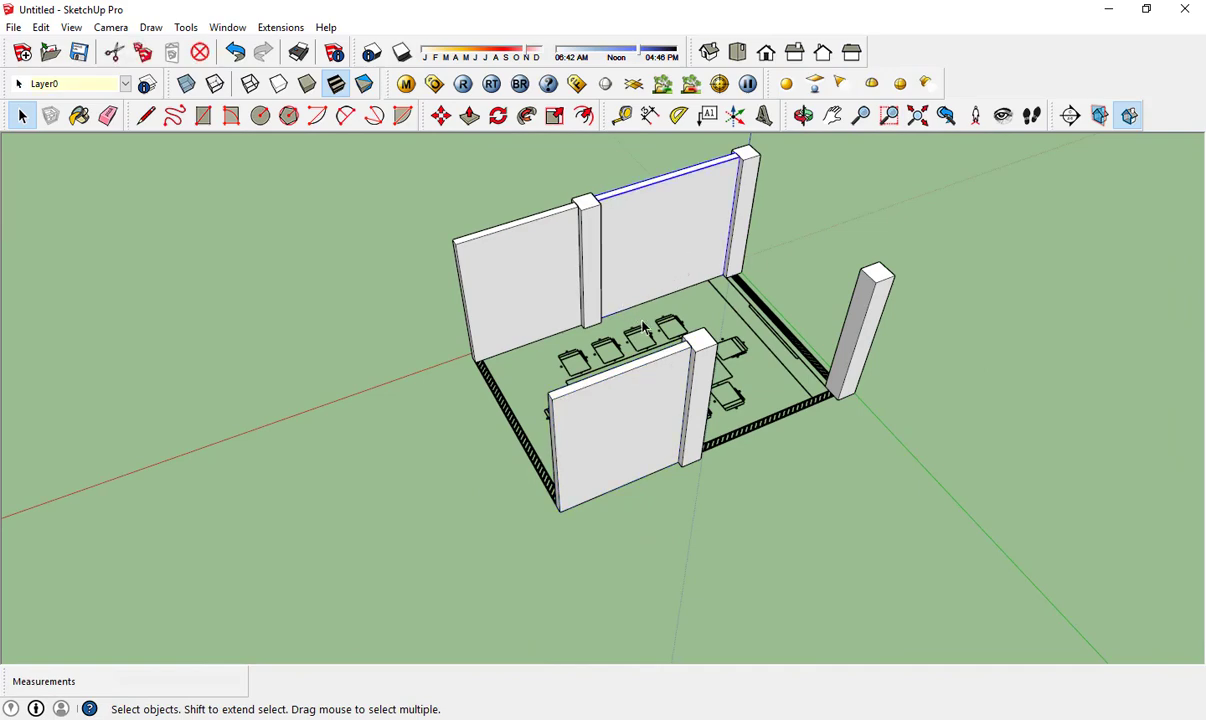
- Make the remaining hatched strip a group and pull it up into a wall
scroll(775, 437, up, 5)
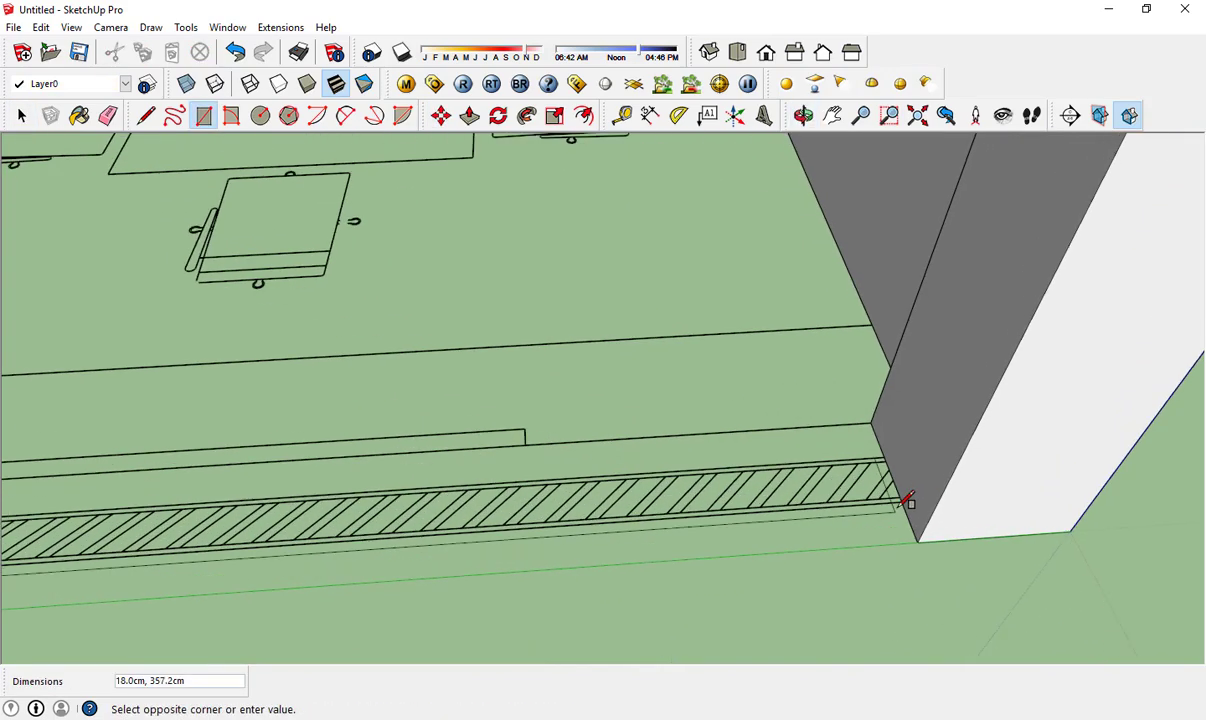
key(space)
right_click(802, 493)
click(853, 392)
key(p)
scroll(777, 503, down, 5)
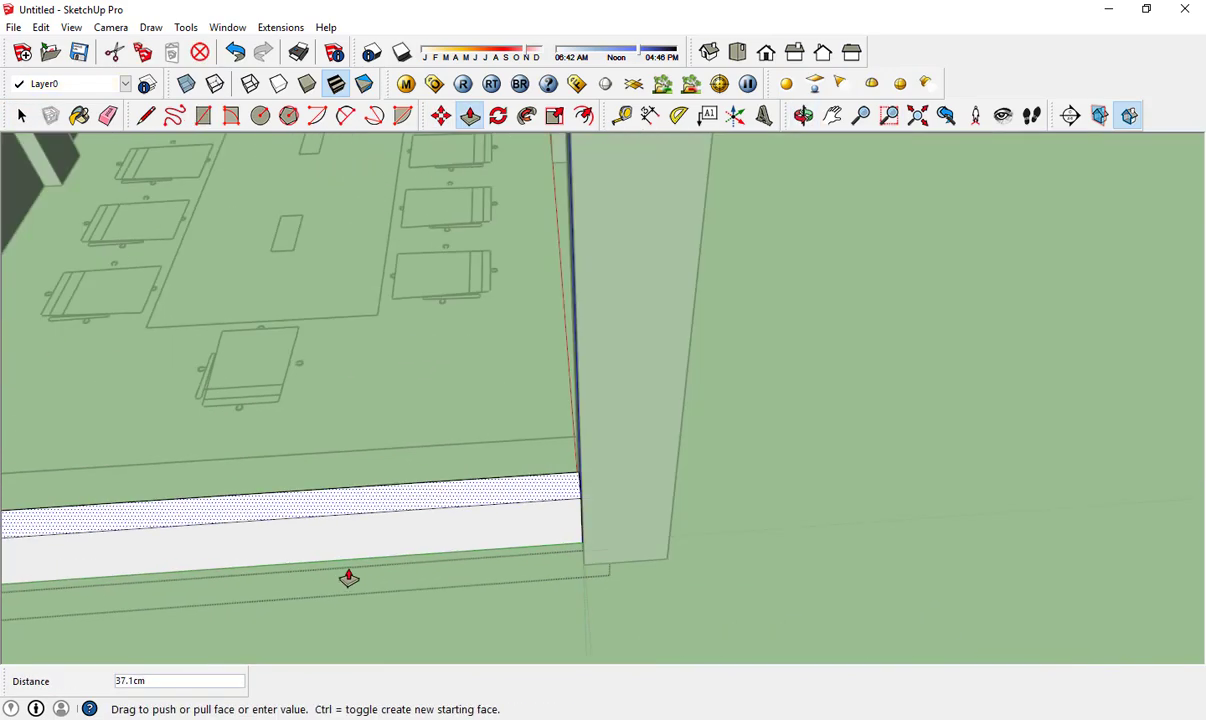
middle_drag(347, 573, 487, 291)
- Copy the front wall across the room with Move+Ctrl
key(space)
click(479, 495)
key(m)
middle_drag(479, 495, 318, 344)
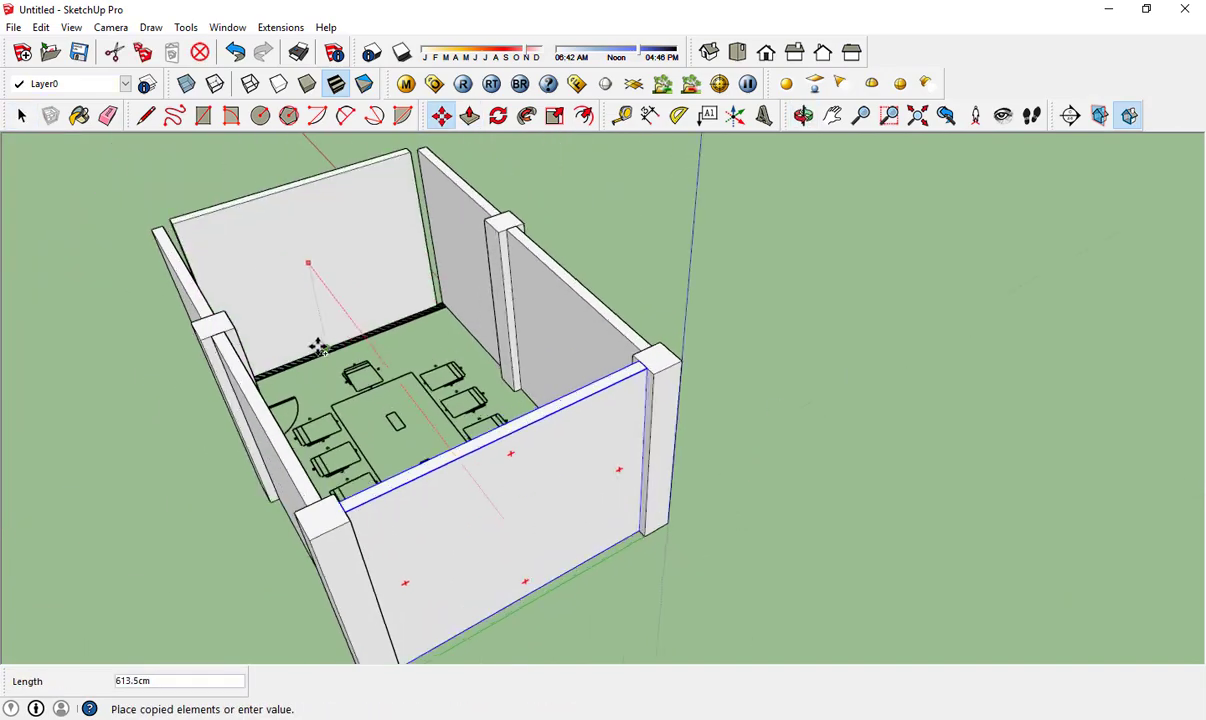
scroll(318, 344, up, 5)
scroll(180, 403, up, 3)
middle_drag(454, 295, 902, 363)
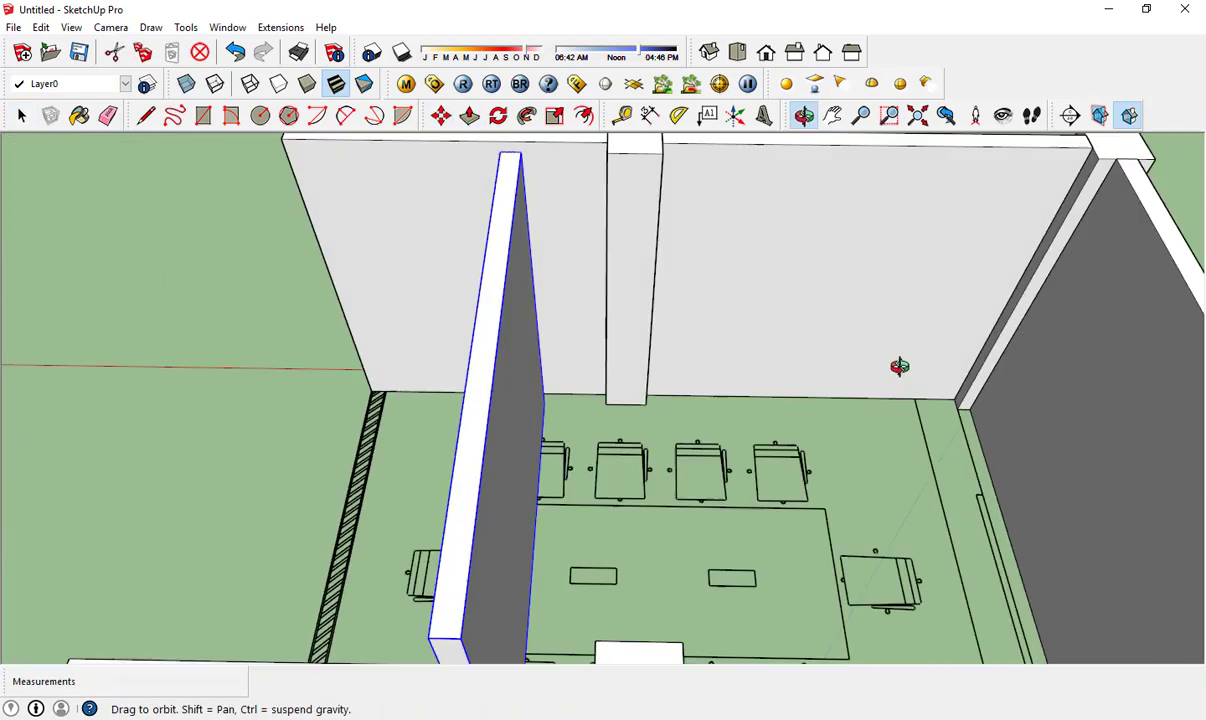
scroll(493, 369, down, 5)
scroll(506, 390, down, 3)
scroll(600, 545, up, 5)
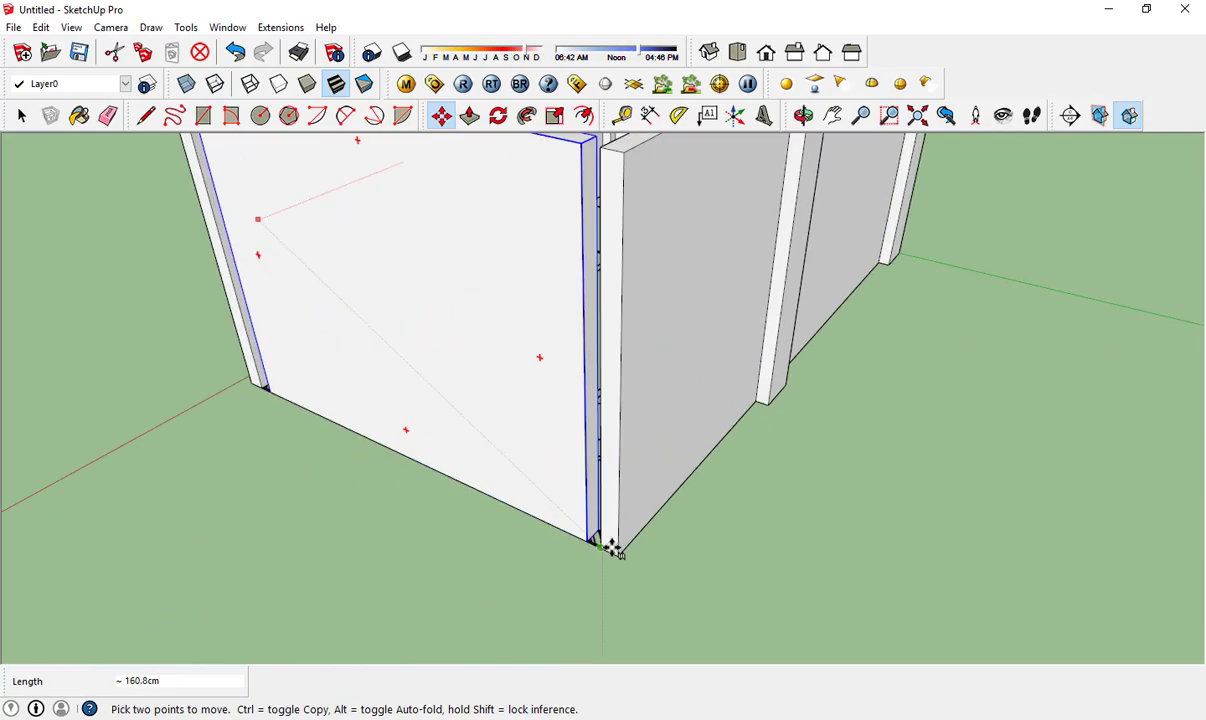
- Push/Pull the copied wall to set its thickness
key(p)
mouse_move(525, 475)
middle_down()
mouse_move(573, 502)
mouse_move(229, 466)
mouse_move(470, 458)
middle_up()
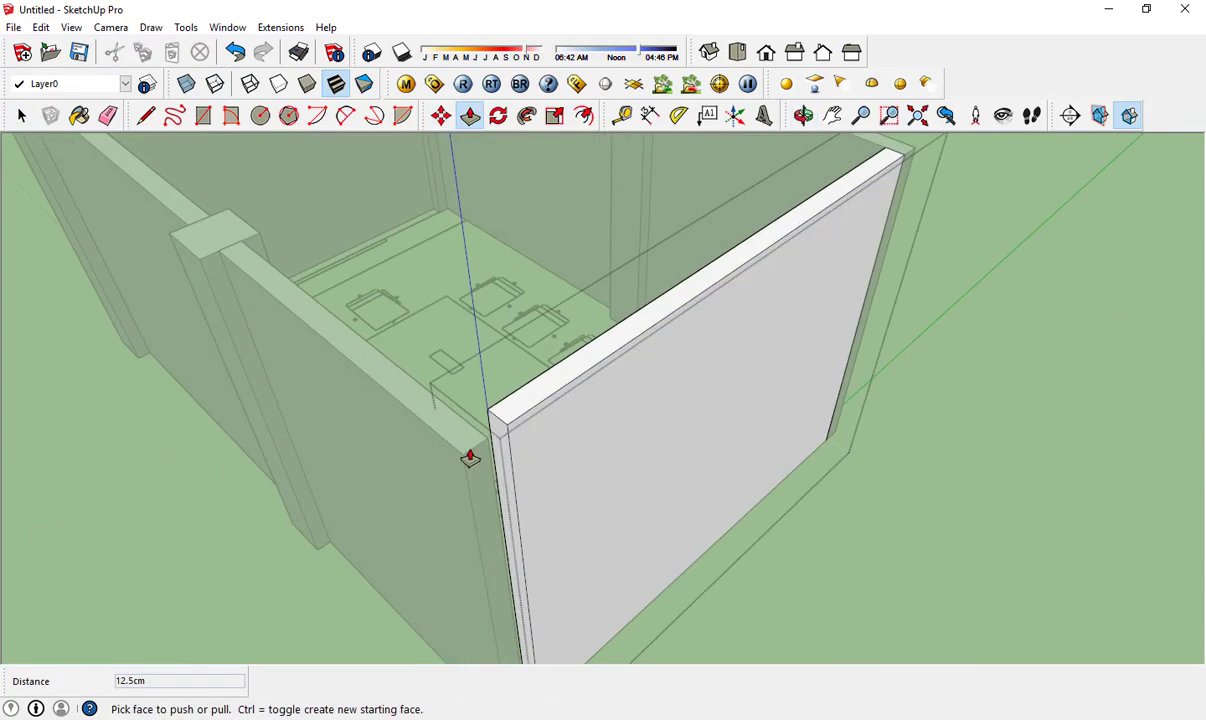
click(493, 487)
key(space)
scroll(301, 480, down, 3)
mouse_move(301, 480)
middle_down()
mouse_move(383, 467)
mouse_move(423, 310)
middle_up()
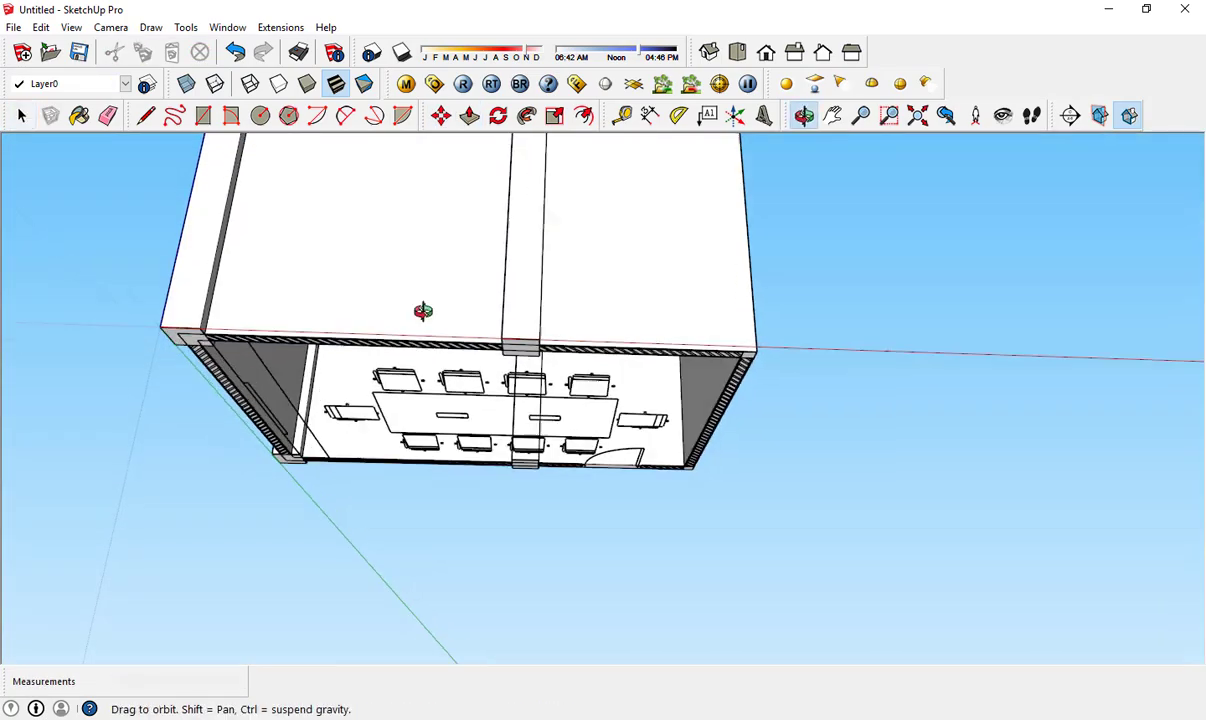
- Select the floor plan inside the walls and make it a component
key(r)
click(228, 250)
middle_drag(228, 250, 861, 318)
click(678, 202)
right_click(573, 300)
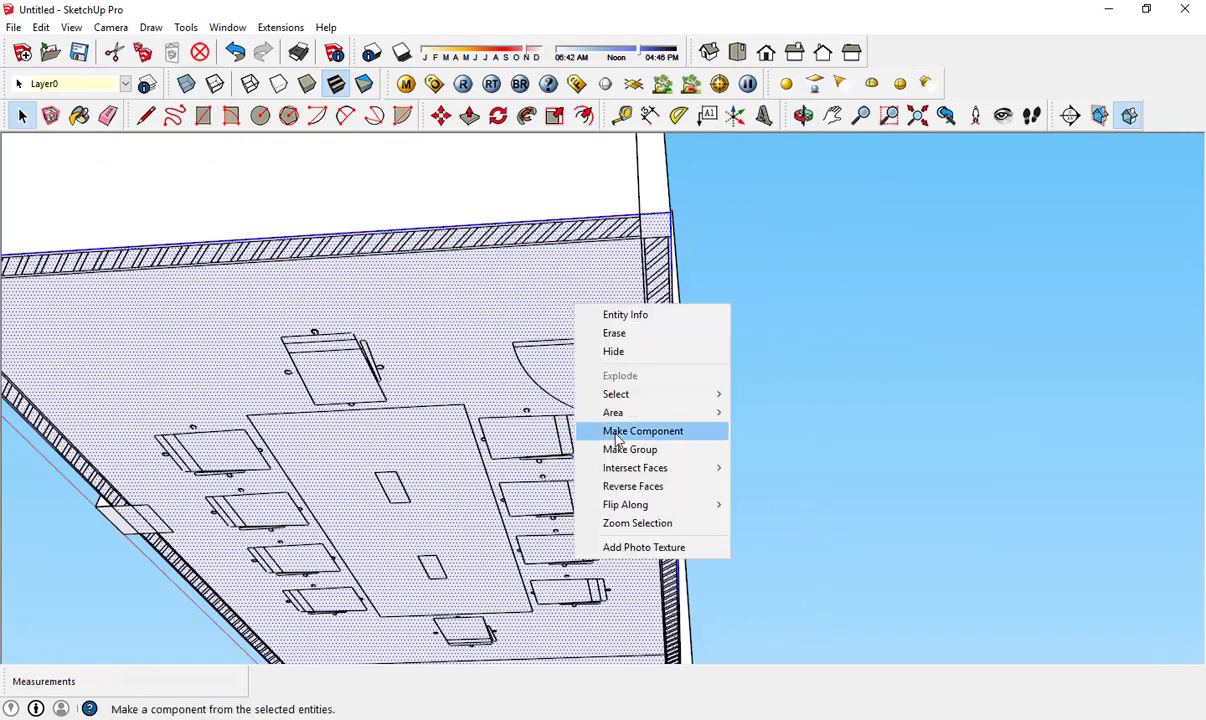
click(618, 420)
scroll(618, 418, down, 5)
mouse_move(676, 471)
middle_down()
mouse_move(735, 485)
mouse_move(443, 448)
mouse_move(859, 396)
middle_up()
- Edit the door wall group and push its opening face through to cut the doorway
double_click(778, 501)
scroll(713, 447, up, 5)
mouse_move(713, 447)
middle_down()
mouse_move(654, 576)
mouse_move(686, 656)
middle_up()
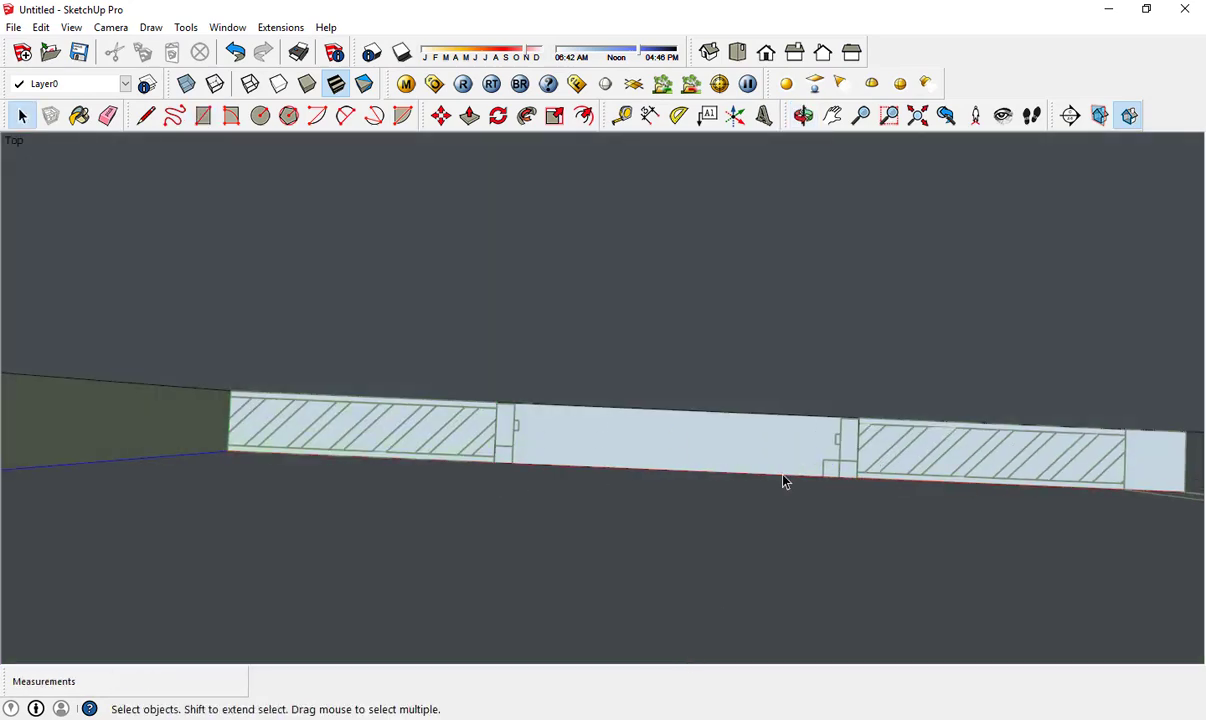
mouse_move(669, 466)
middle_down()
mouse_move(743, 186)
mouse_move(635, 638)
mouse_move(673, 570)
mouse_move(708, 211)
mouse_move(672, 202)
mouse_move(734, 411)
mouse_move(555, 432)
middle_up()
key(Return)
- Draw a rectangle at the door frame corner and make it a group
key(space)
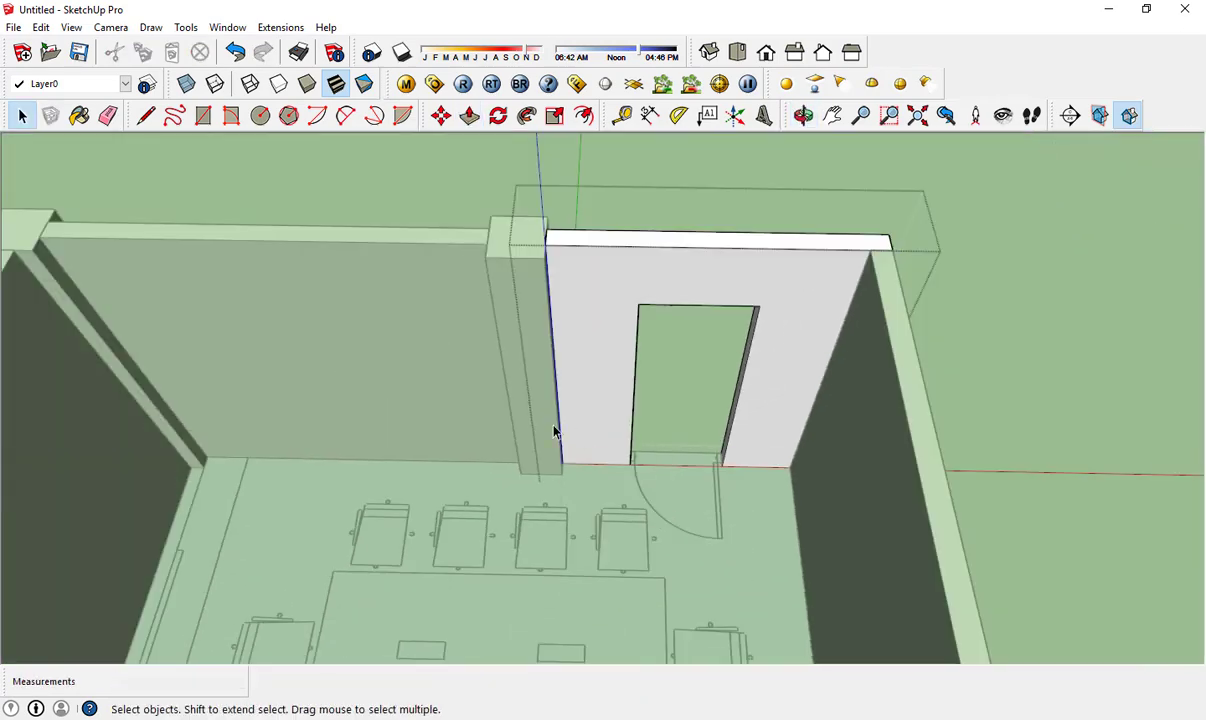
scroll(654, 492, up, 3)
key(r)
scroll(519, 452, up, 3)
scroll(460, 519, up, 2)
click(455, 525)
scroll(529, 405, up, 2)
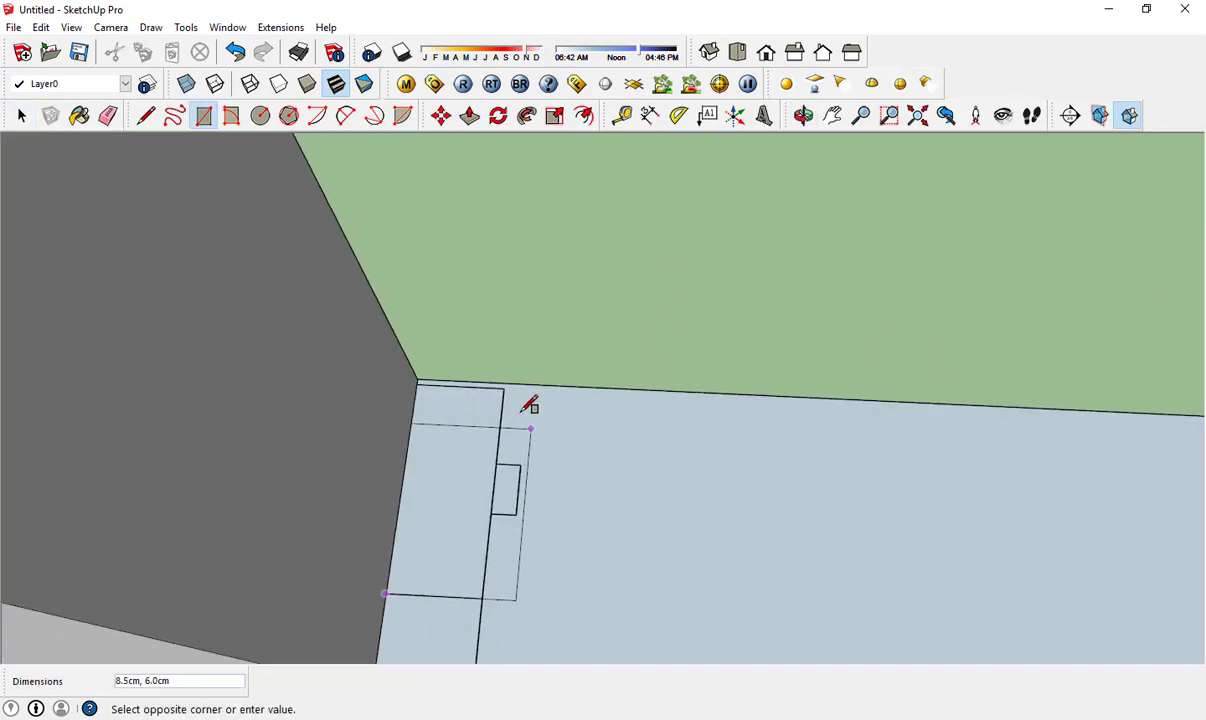
right_click(471, 470)
click(536, 609)
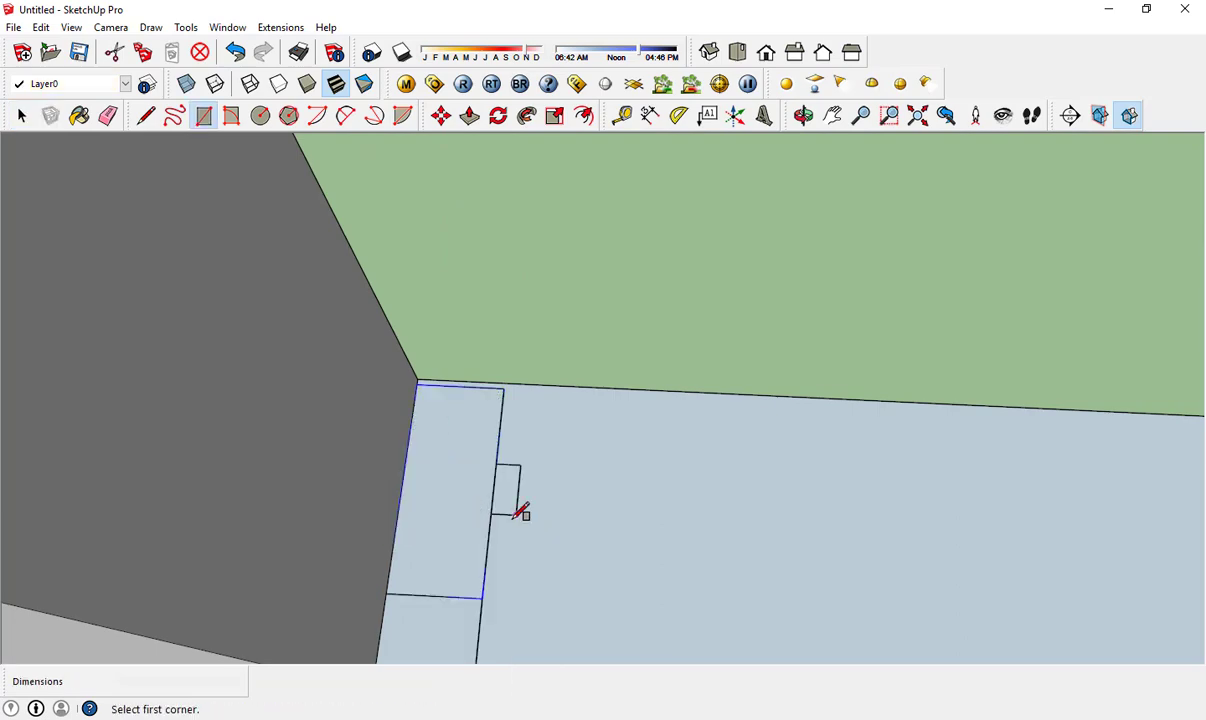
- Inside the new group, pull the small face up into a tall slab
key(space)
double_click(477, 503)
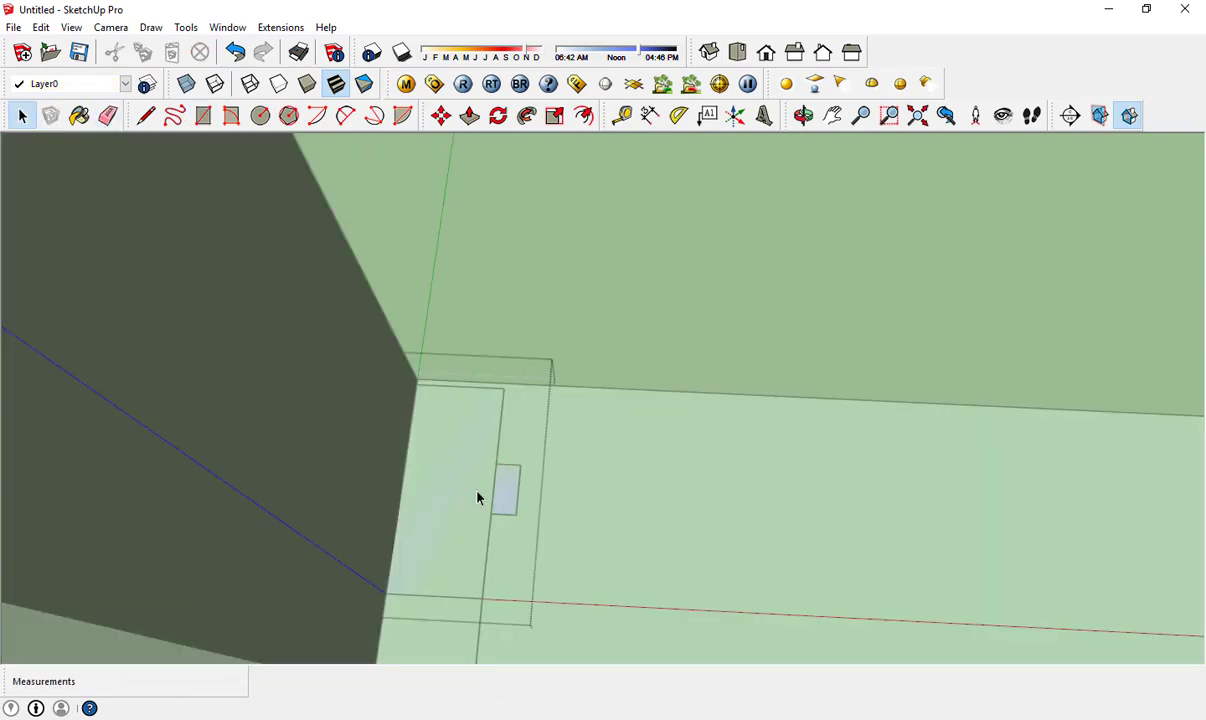
key(p)
click(505, 490)
scroll(567, 479, down, 3)
mouse_move(567, 479)
middle_down()
mouse_move(402, 362)
mouse_move(533, 552)
middle_up()
- Copy the slab into the opening, snapping it to the beam edge
key(space)
key(m)
ctrl+click(546, 528)
click(603, 528)
mouse_move(573, 509)
middle_down()
mouse_move(600, 562)
mouse_move(570, 388)
middle_up()
scroll(603, 484, up, 4)
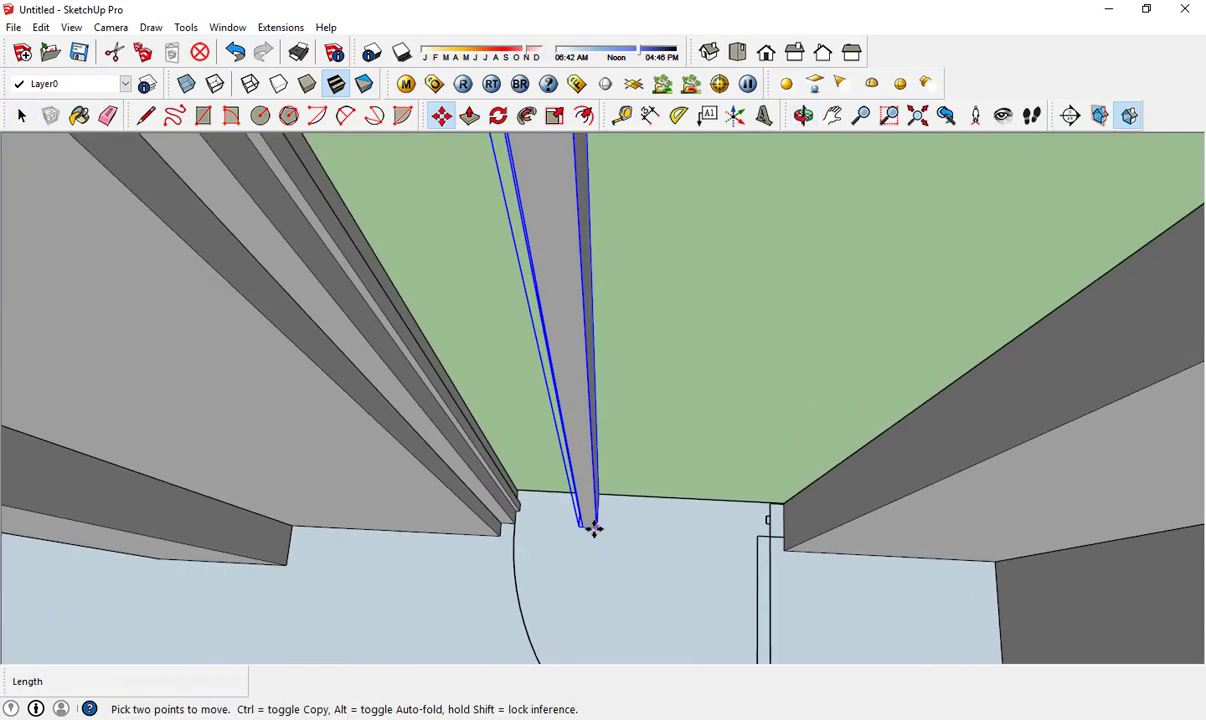
click(822, 530)
key(space)
mouse_move(727, 539)
middle_down()
mouse_move(649, 352)
mouse_move(678, 260)
mouse_move(497, 382)
middle_up()
- Draw a rectangle at the opening's top corner and extrude the underside face
key(r)
scroll(375, 470, up, 3)
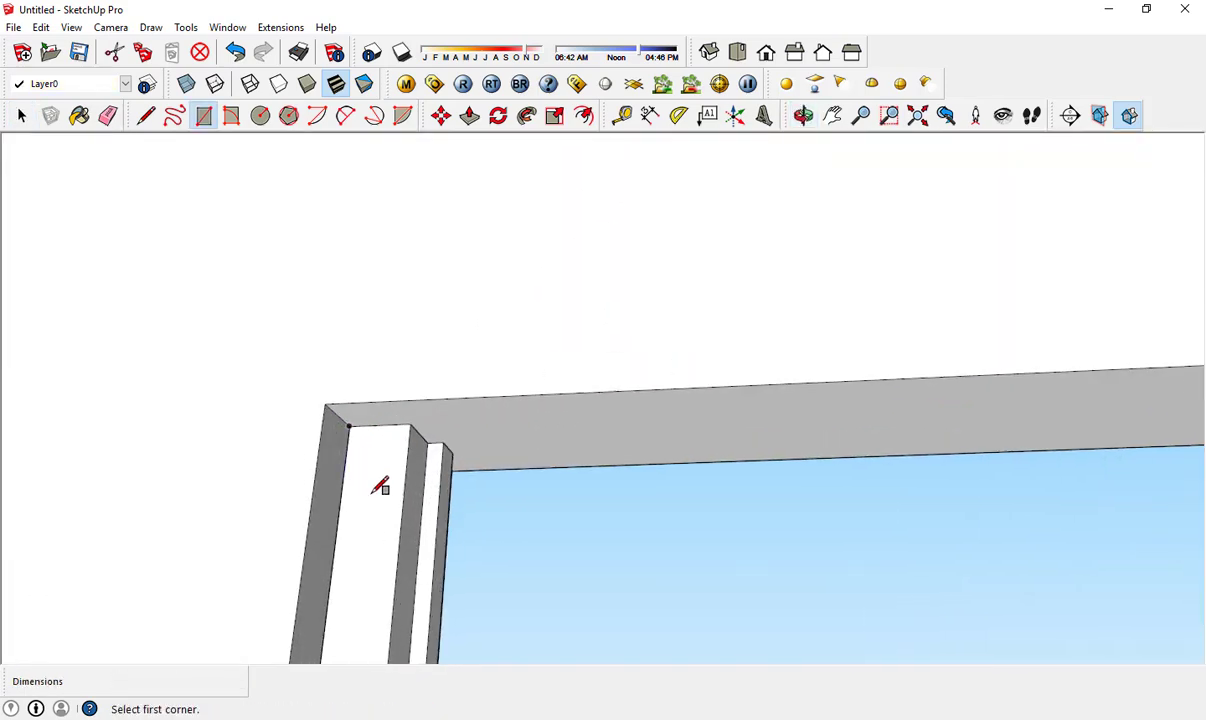
scroll(365, 425, up, 2)
click(352, 424)
scroll(365, 425, down, 3)
mouse_move(369, 425)
middle_down()
mouse_move(886, 372)
mouse_move(800, 477)
mouse_move(511, 510)
mouse_move(408, 504)
middle_up()
key(space)
right_click(608, 458)
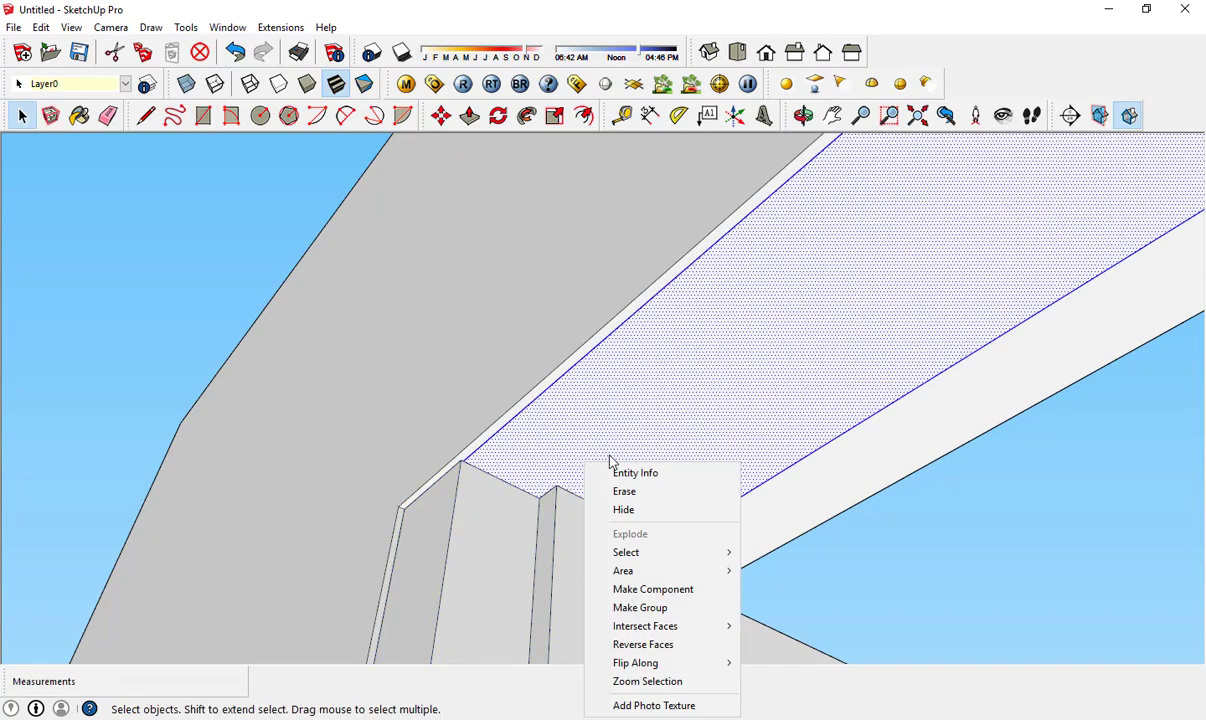
key(Escape)
key(p)
click(581, 488)
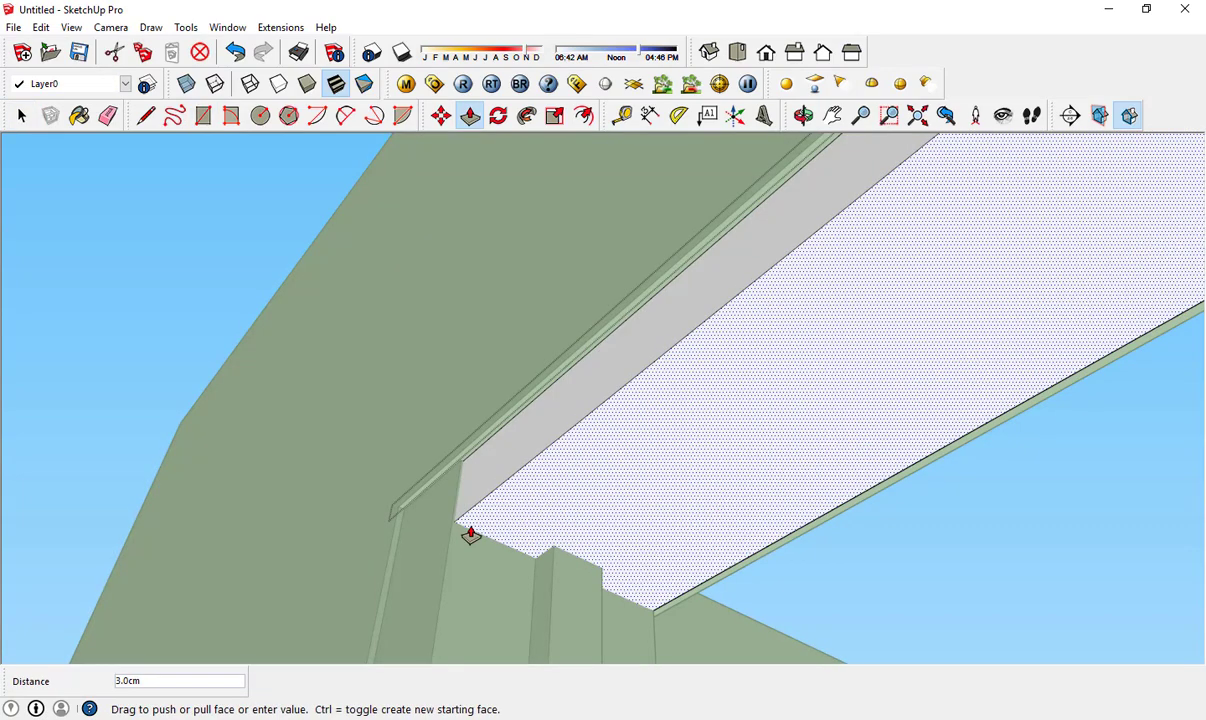
- Raise the thin floor strip along the end wall into a 300 cm panel
mouse_move(435, 583)
middle_down()
mouse_move(196, 658)
mouse_move(684, 662)
mouse_move(743, 425)
mouse_move(711, 438)
mouse_move(802, 503)
mouse_move(757, 579)
middle_up()
key(space)
key(r)
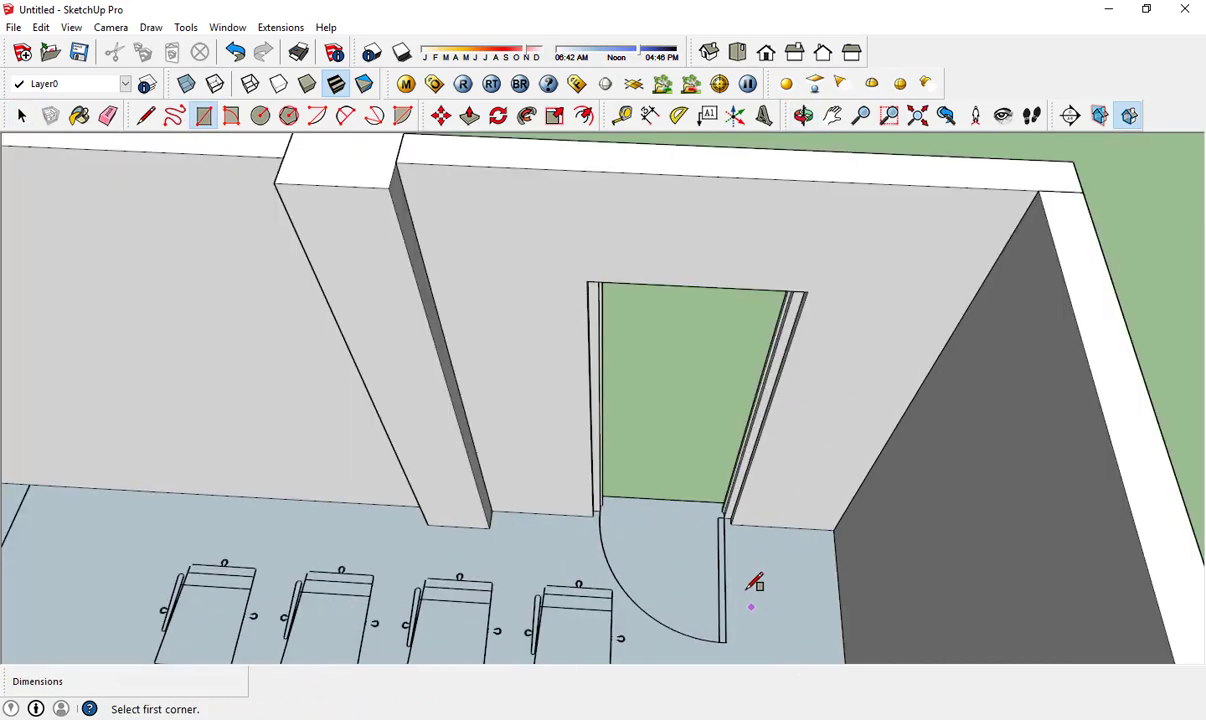
scroll(716, 423, up, 5)
click(213, 385)
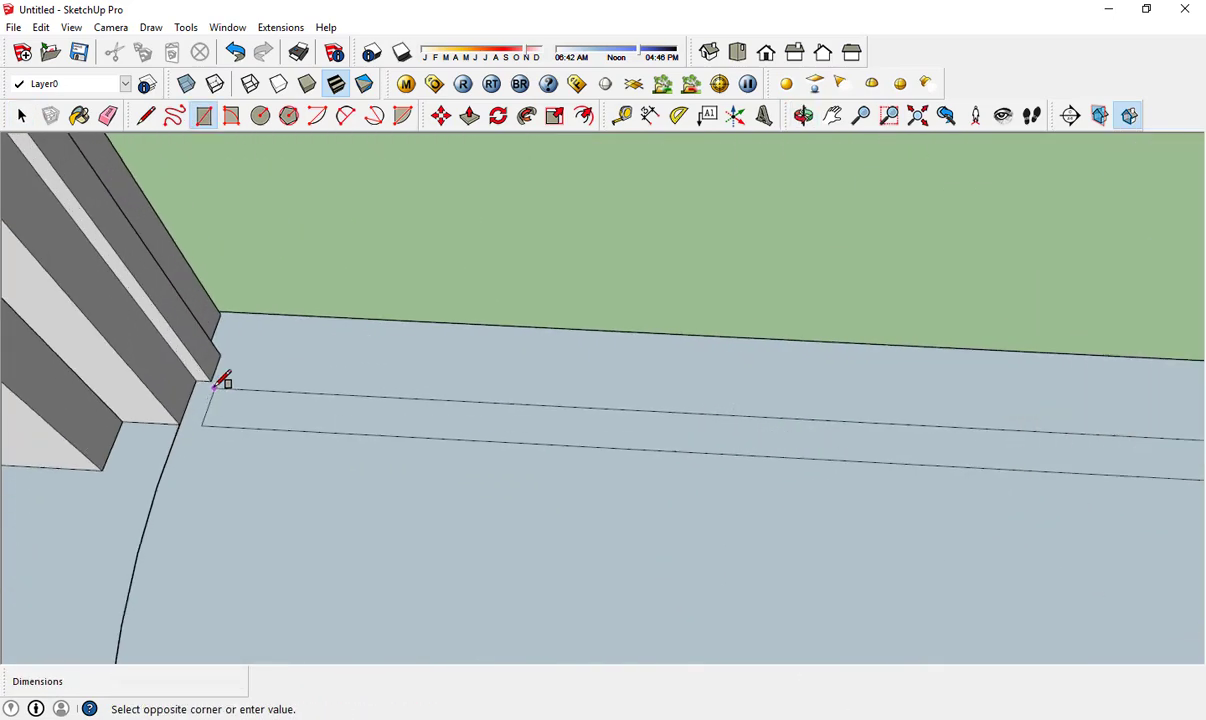
key(p)
click(307, 436)
mouse_move(307, 436)
middle_down()
mouse_move(452, 468)
mouse_move(553, 333)
middle_up()
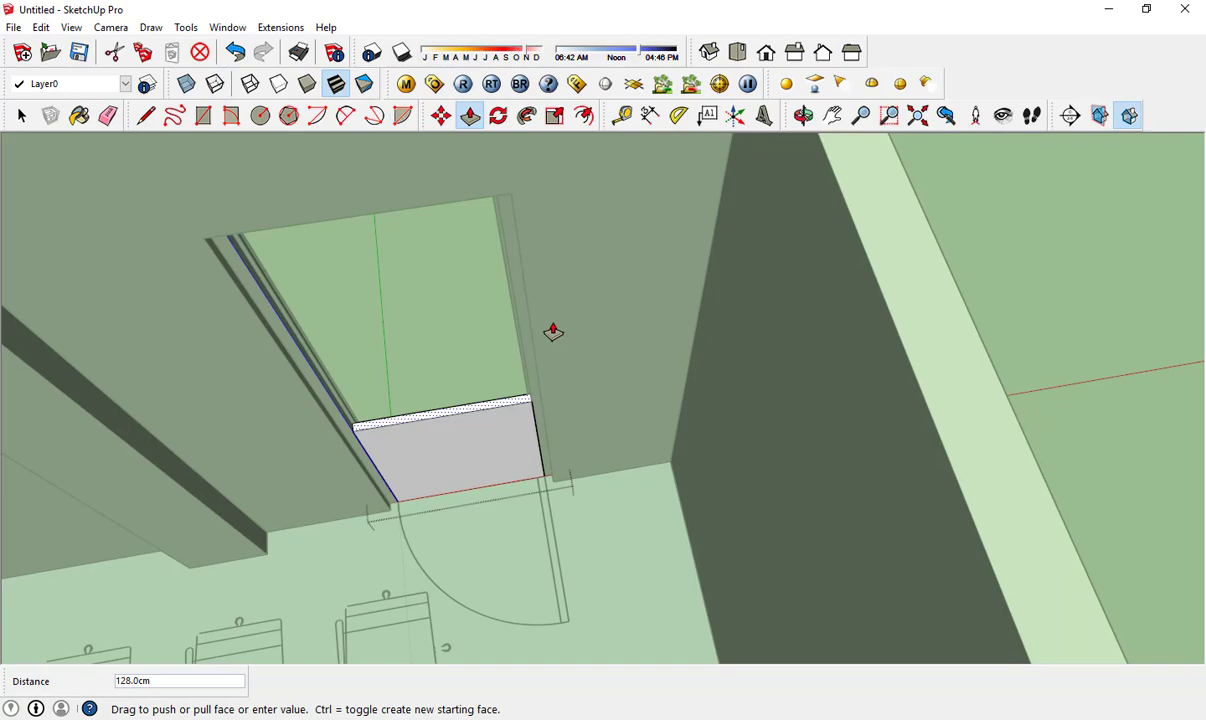
click(936, 166)
mouse_move(936, 166)
middle_down()
mouse_move(544, 170)
mouse_move(495, 572)
mouse_move(557, 614)
mouse_move(668, 425)
mouse_move(816, 380)
mouse_move(372, 268)
mouse_move(463, 269)
middle_up()
key(space)
scroll(668, 425, down, 5)
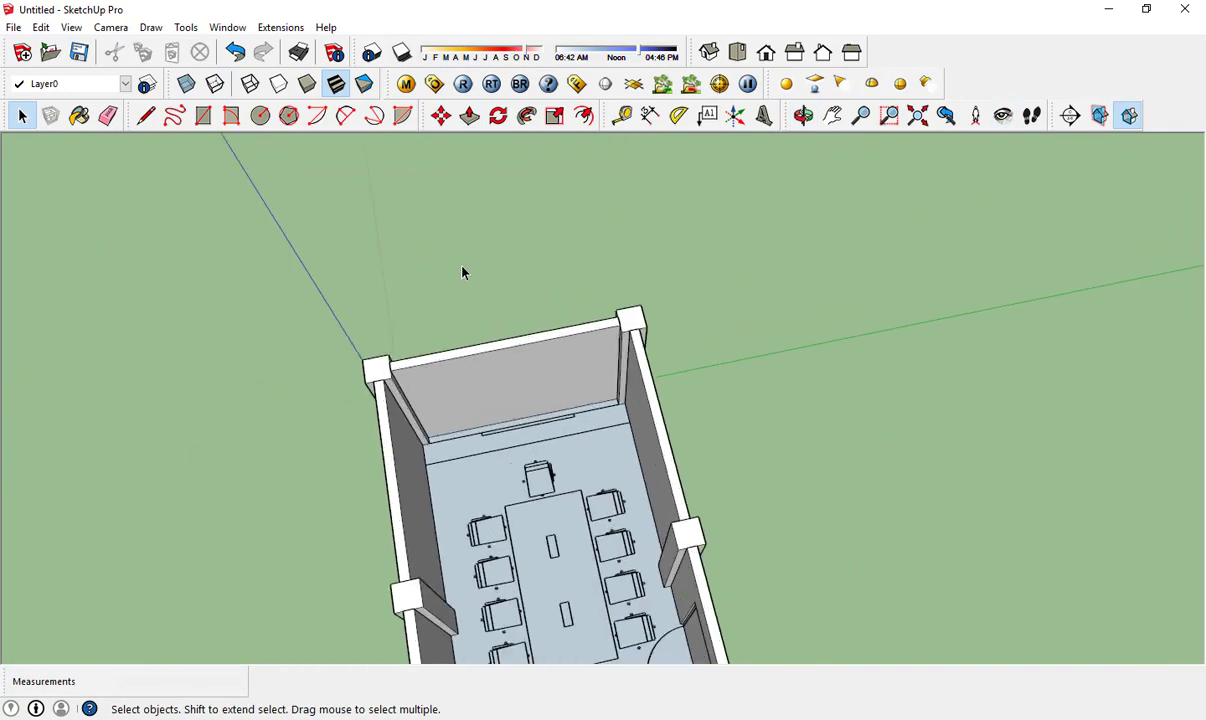
- Draw a 175 × 6 cm strip along the end wall, group it, and pull it up
scroll(457, 530, up, 5)
key(r)
scroll(256, 382, up, 2)
click(257, 383)
middle_drag(293, 498, 878, 376)
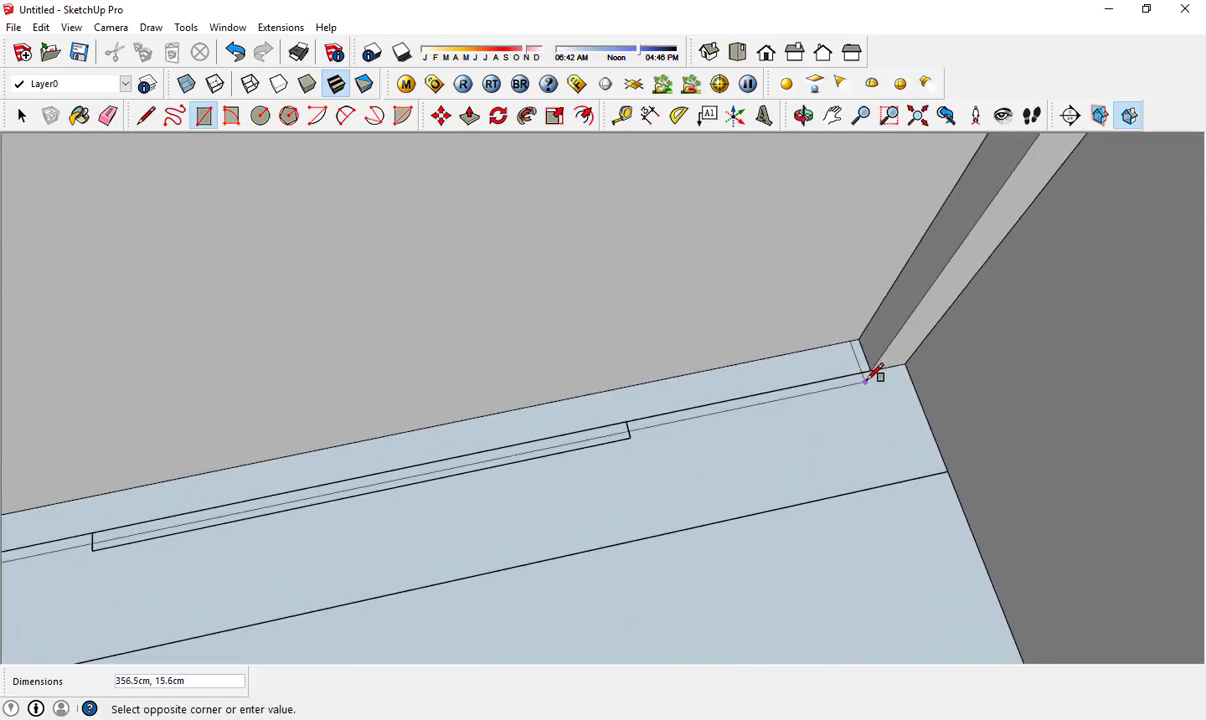
right_click(849, 378)
click(775, 383)
key(p)
scroll(689, 391, down, 3)
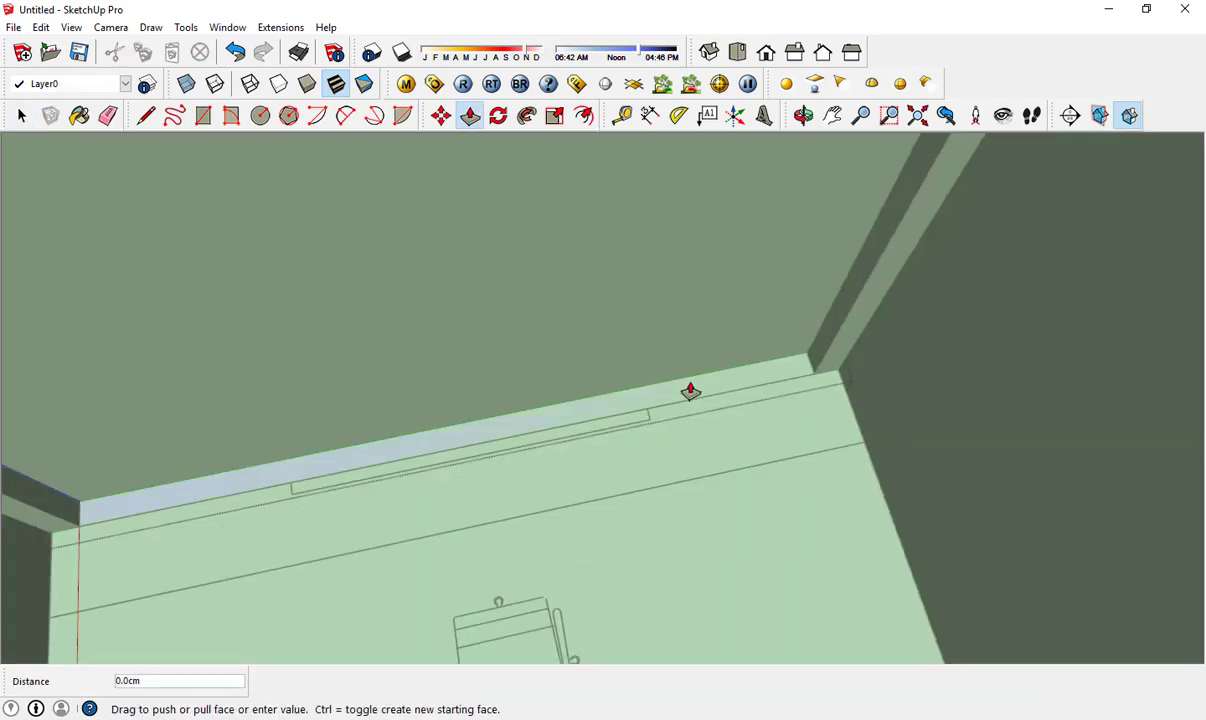
drag(689, 391, 852, 261)
middle_drag(852, 261, 856, 304)
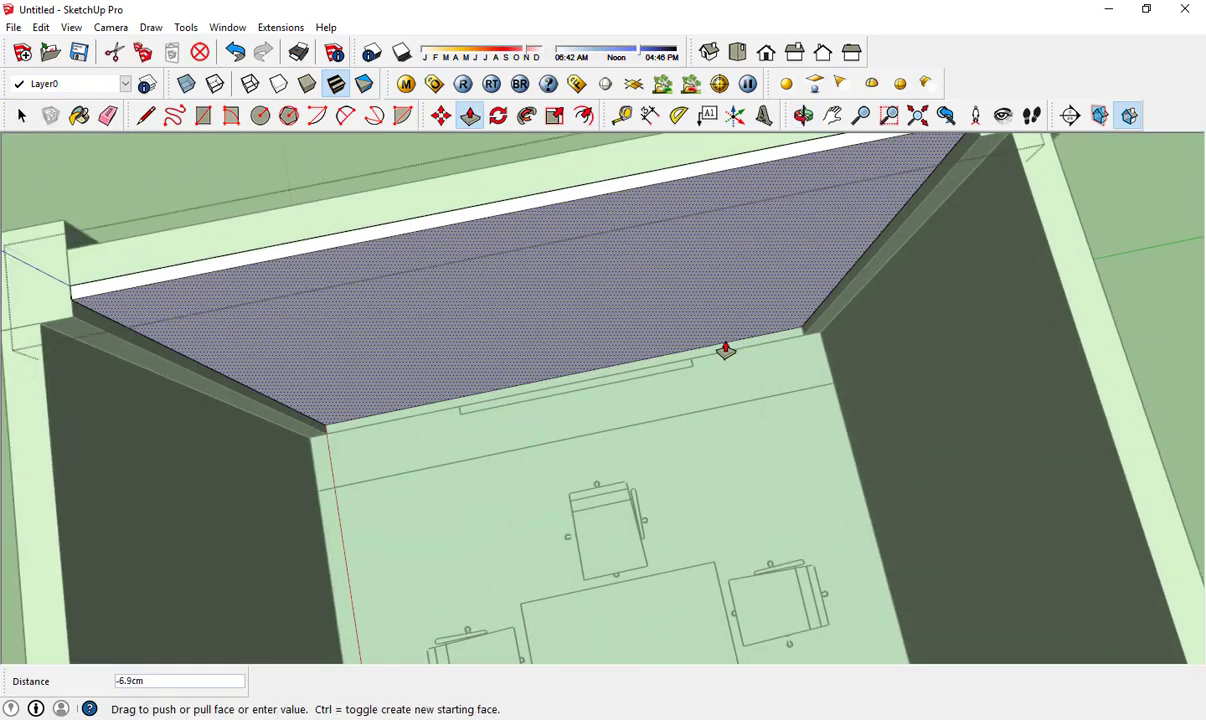
click(725, 350)
- Draw another rectangle against the end wall, group it, and raise it into a 300 cm panel
key(space)
scroll(490, 420, up, 5)
key(r)
click(315, 431)
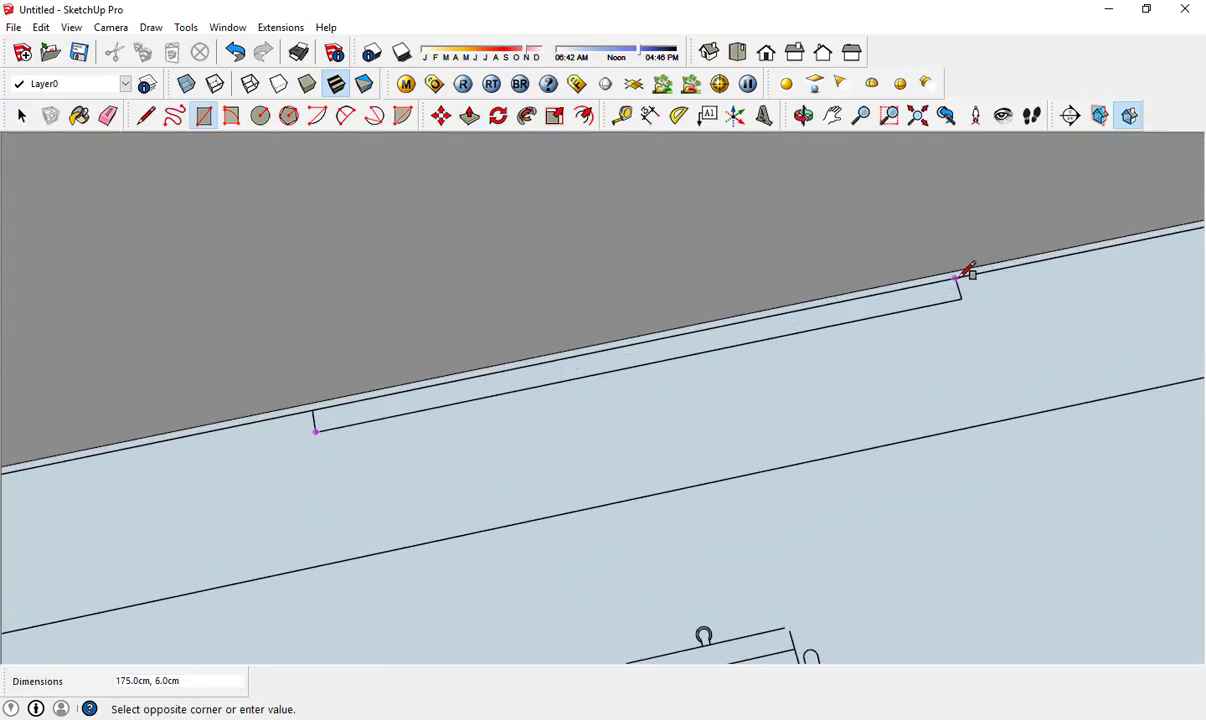
right_click(903, 313)
click(956, 450)
key(p)
mouse_move(727, 336)
middle_down()
mouse_move(716, 482)
mouse_move(773, 349)
mouse_move(649, 358)
middle_up()
click(773, 349)
scroll(645, 358, up, 3)
scroll(658, 388, up, 2)
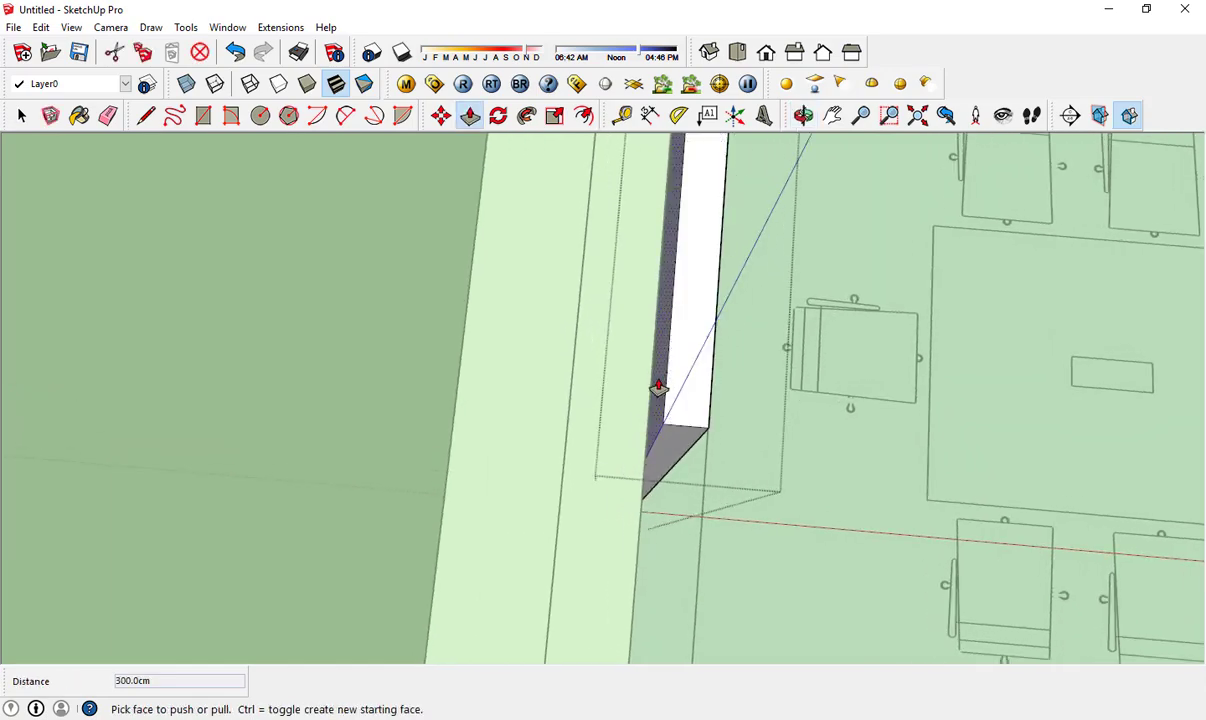
- Reverse the panel's grey faces so they face outward
key(space)
scroll(680, 452, down, 3)
middle_drag(680, 452, 508, 406)
key(r)
scroll(420, 320, up, 2)
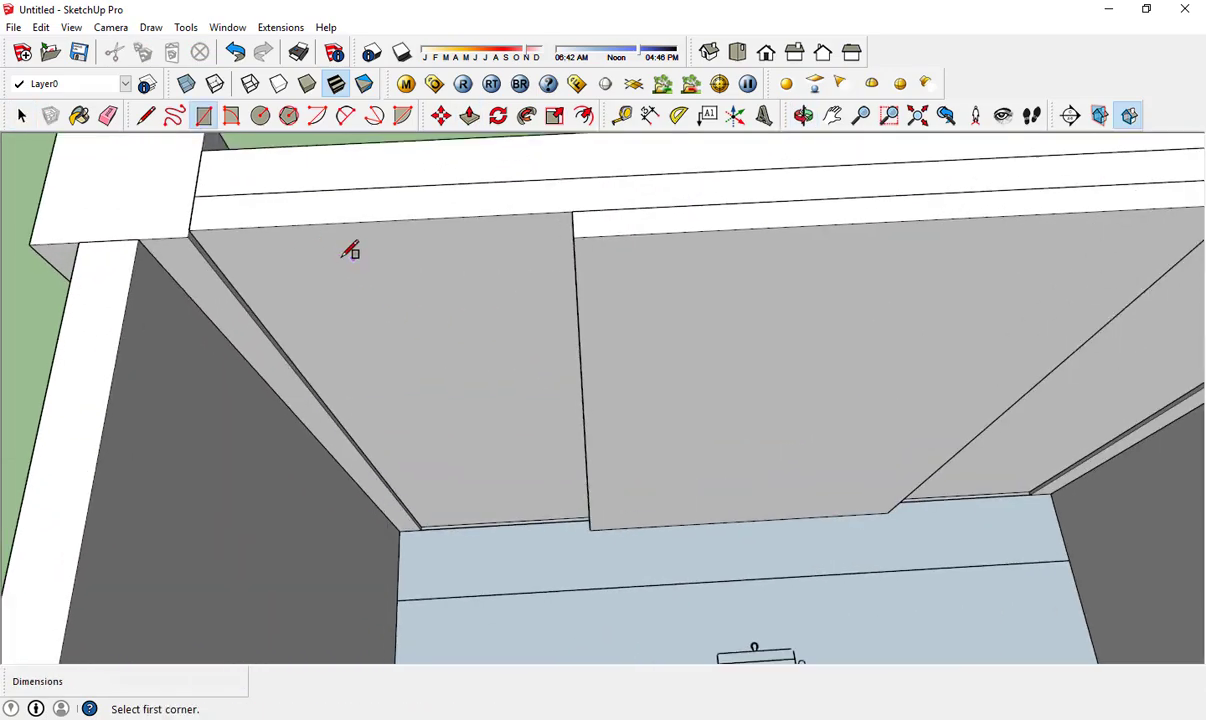
middle_drag(195, 222, 625, 517)
click(640, 525)
key(space)
right_click(628, 256)
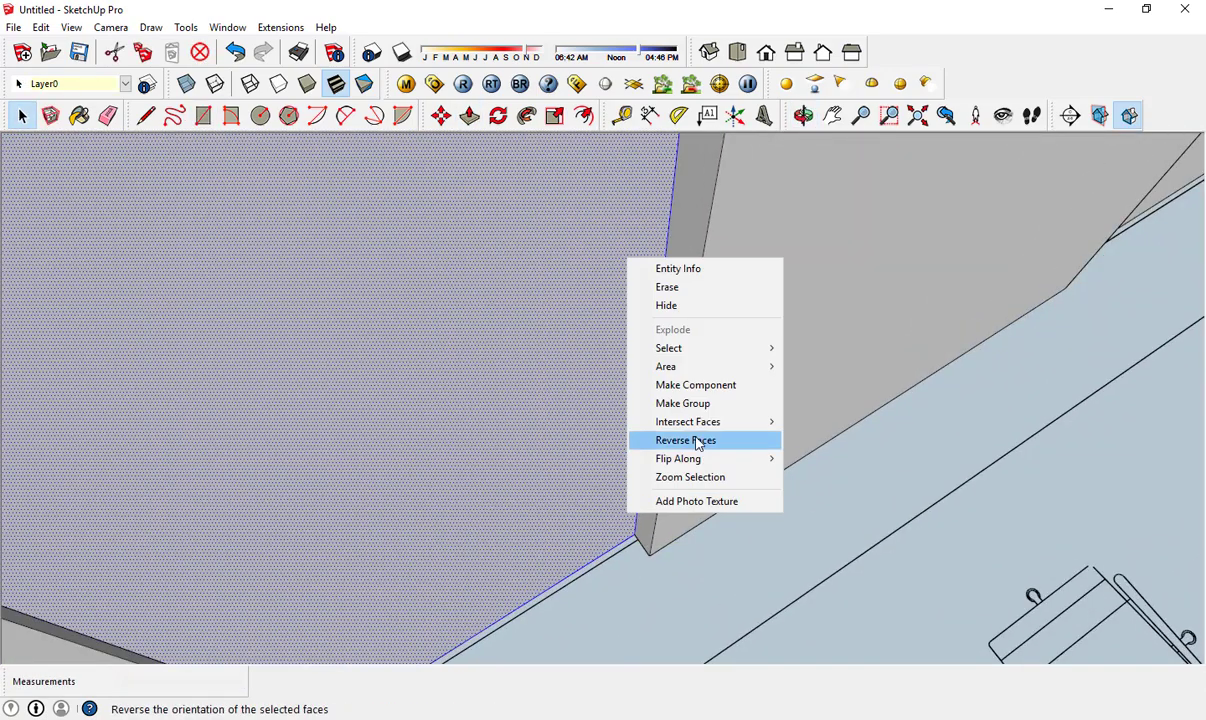
click(697, 439)
- Orbit out to check the end-wall panels from above and from a new angle
key(p)
click(611, 444)
key(space)
mouse_move(611, 444)
middle_down()
mouse_move(511, 614)
mouse_move(517, 554)
middle_up()
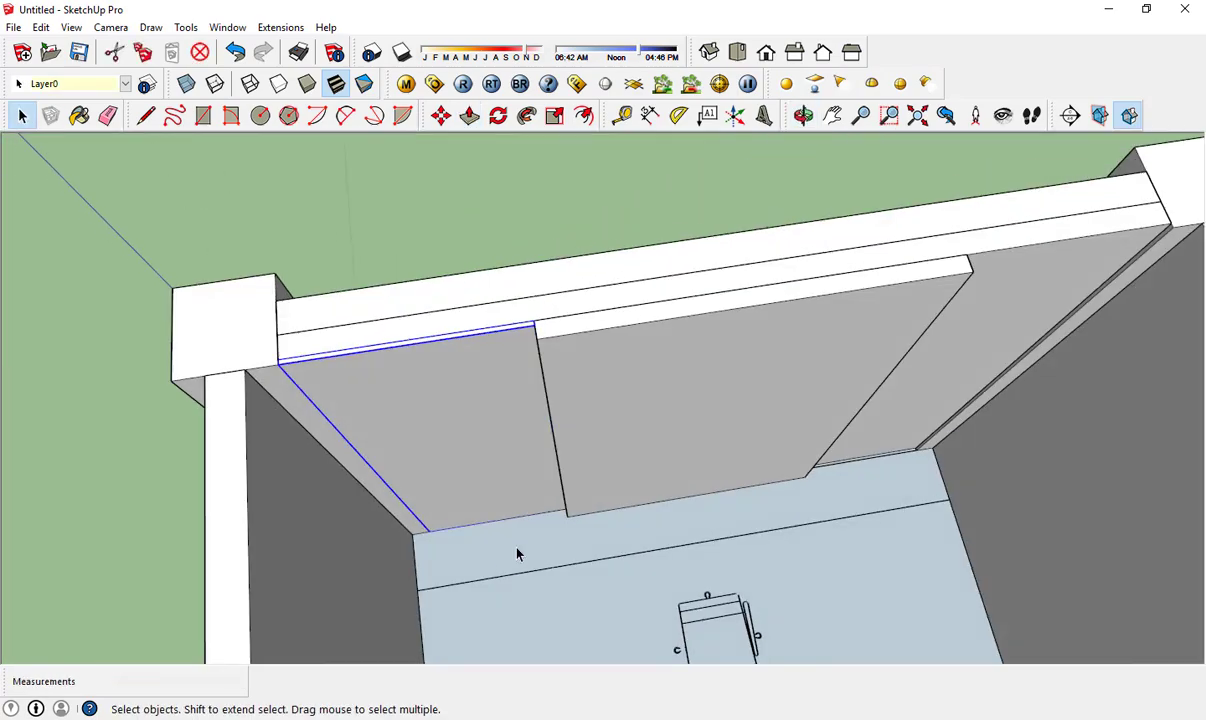
middle_drag(537, 337, 965, 288)
- Orbit down into the room and select the middle end-wall panel
key(space)
middle_drag(1028, 248, 881, 352)
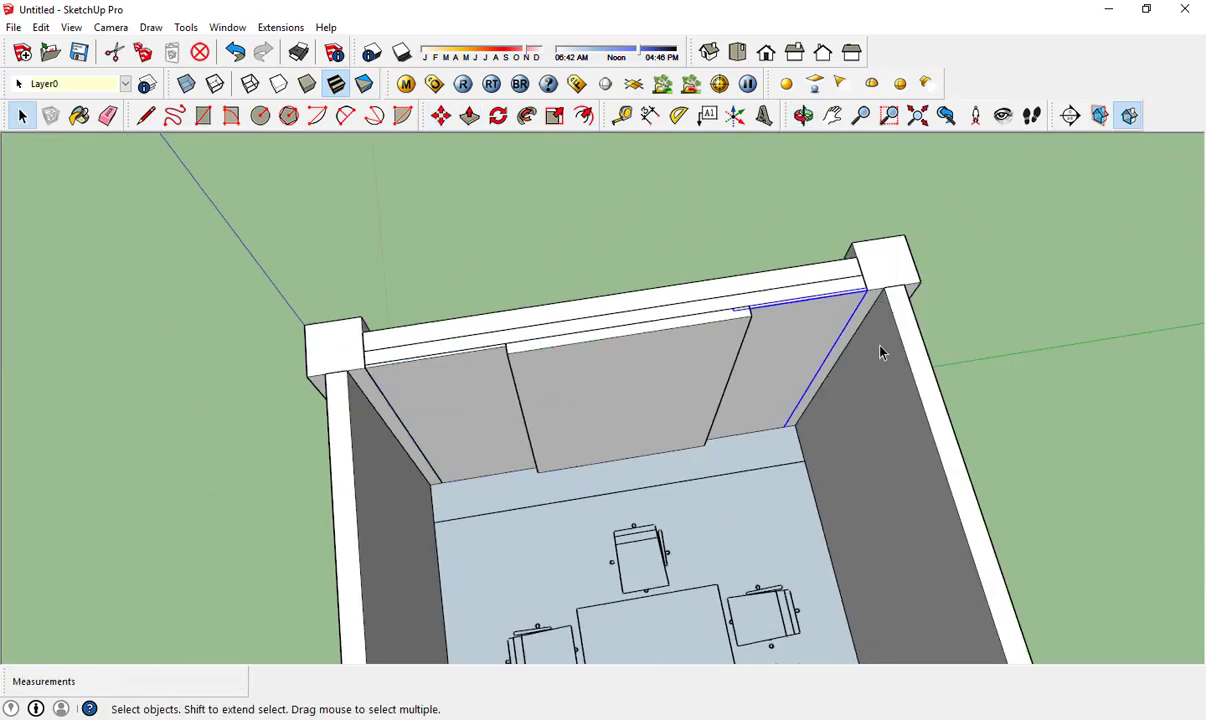
scroll(674, 382, down, 2)
mouse_move(674, 382)
middle_down()
mouse_move(665, 444)
mouse_move(606, 477)
middle_up()
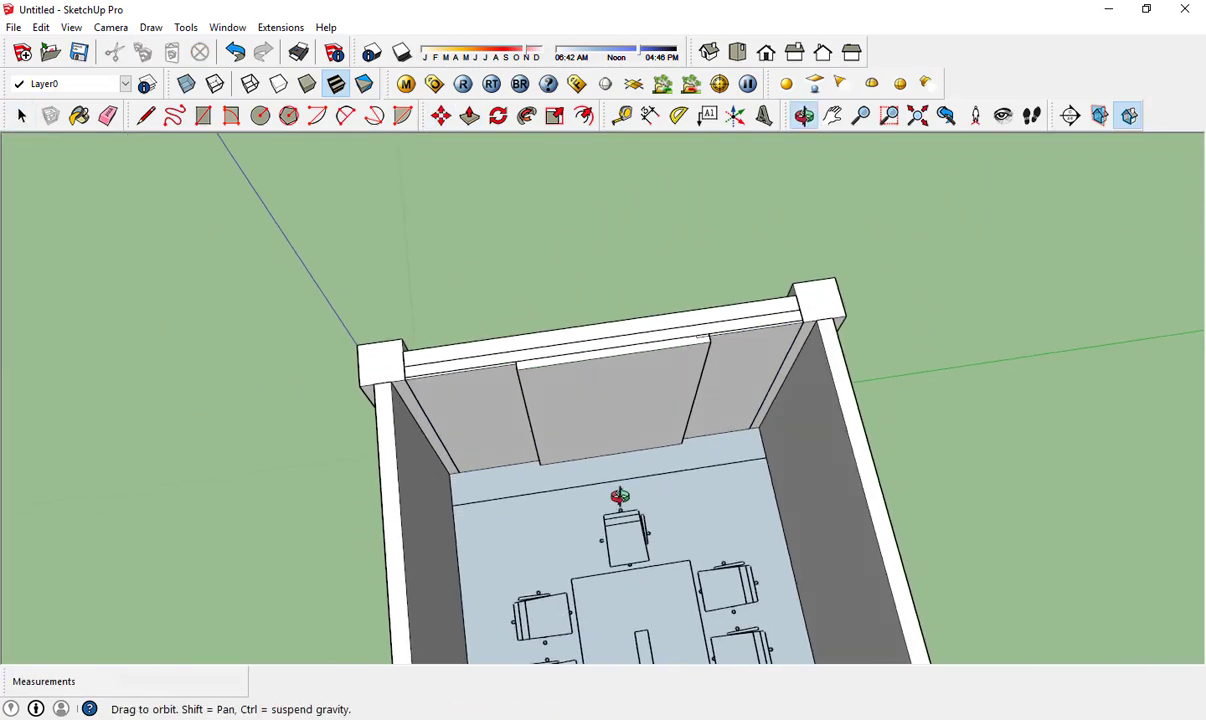
key(l)
click(605, 477)
scroll(605, 477, up, 1)
key(space)
scroll(643, 390, up, 1)
click(643, 390)
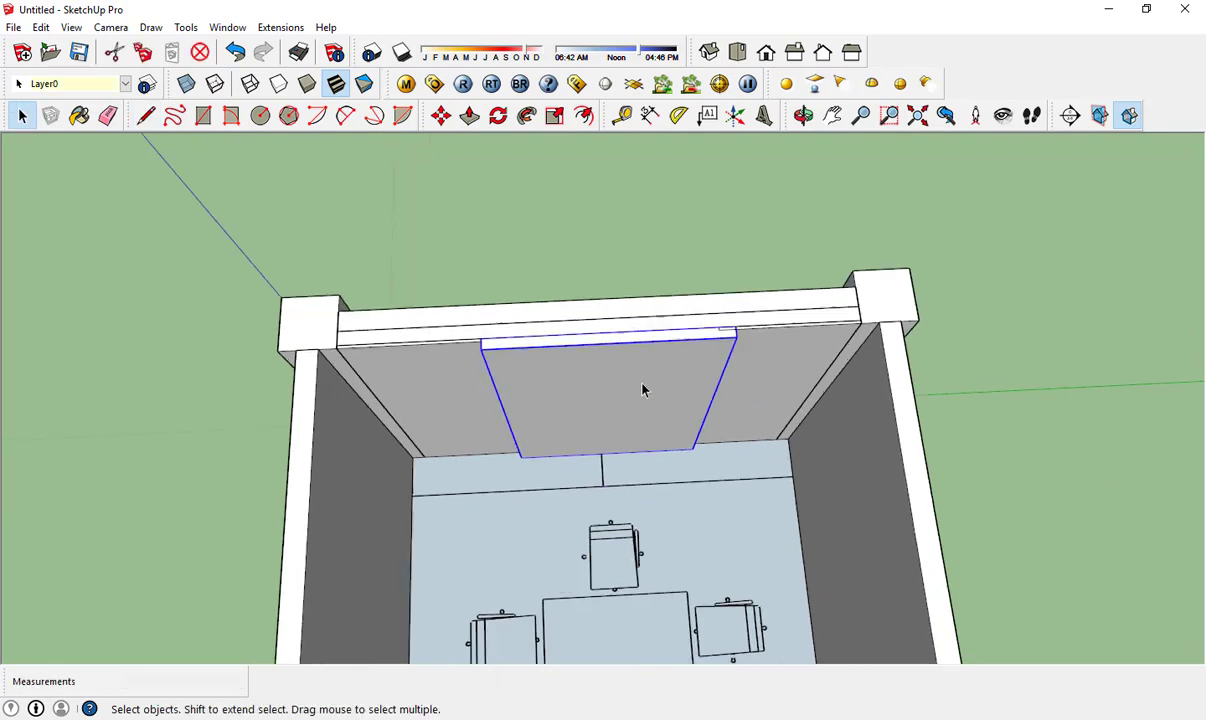
scroll(620, 360, up, 1)
- Open the right-hand panel group for editing and reframe the wall panels
key(m)
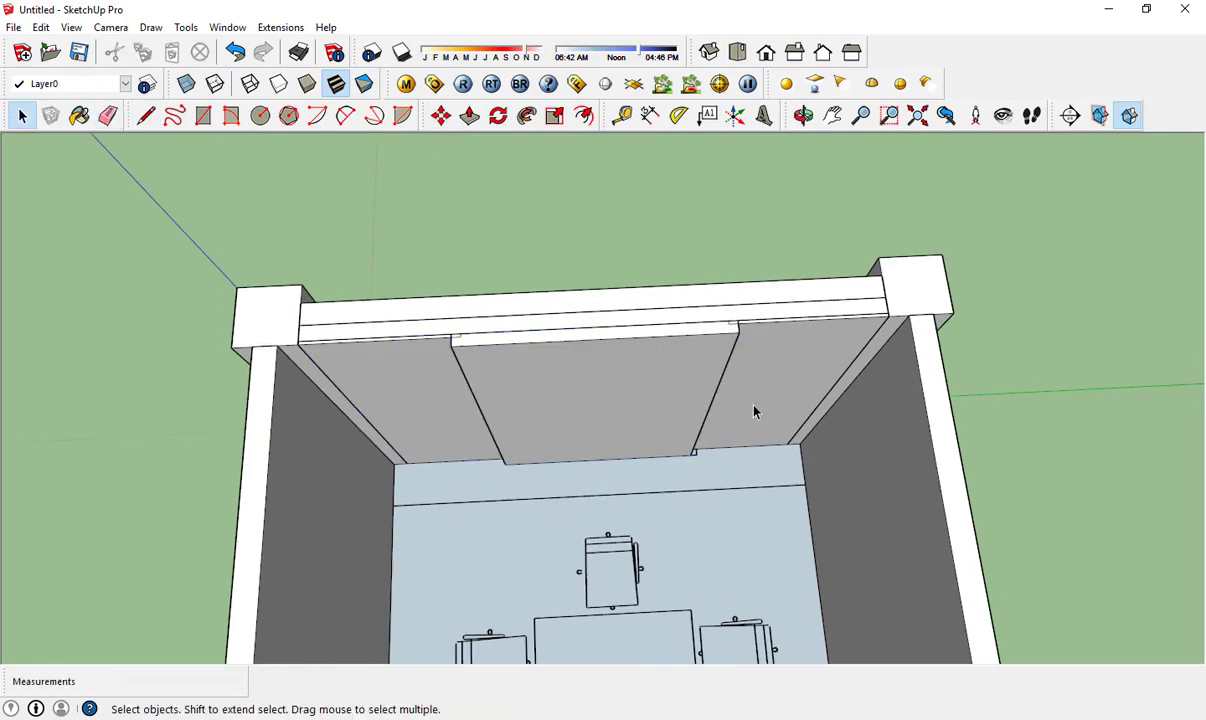
double_click(755, 411)
middle_drag(755, 411, 701, 386)
scroll(645, 430, up, 3)
key(m)
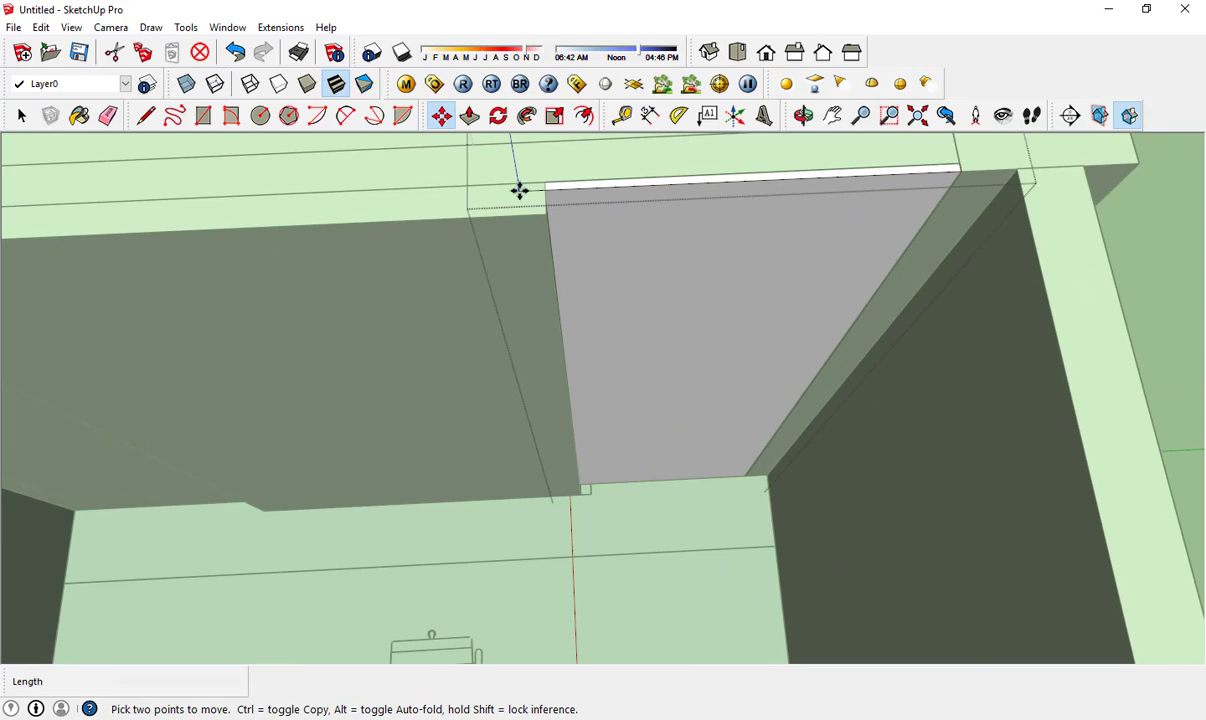
click(544, 190)
key(space)
scroll(568, 353, down, 3)
middle_drag(568, 353, 401, 237)
scroll(447, 471, up, 1)
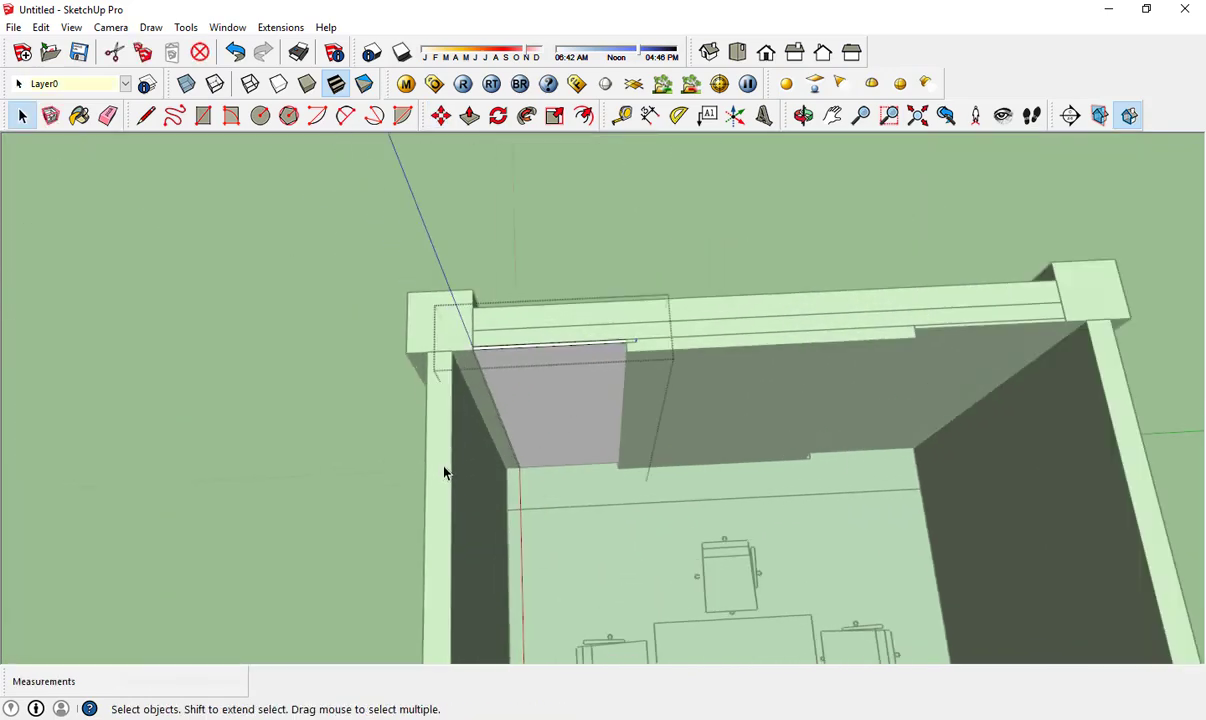
scroll(644, 315, up, 2)
scroll(644, 315, up, 2)
key(m)
key(space)
scroll(608, 362, down, 3)
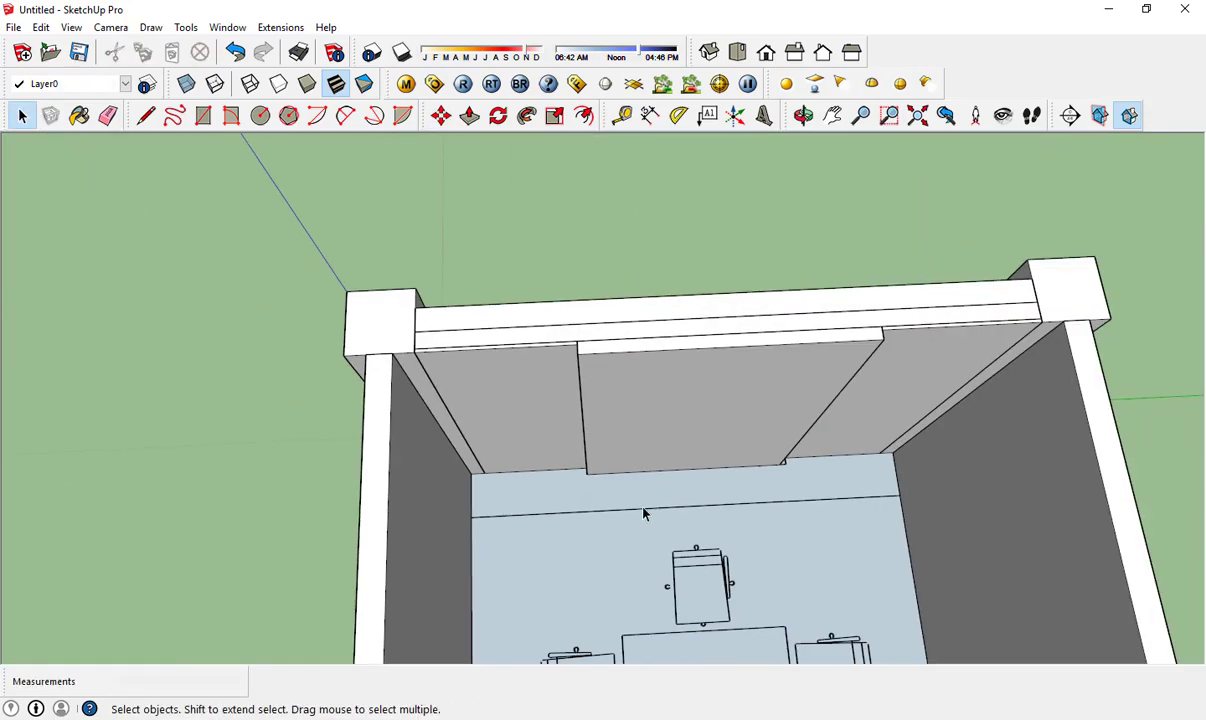
middle_drag(646, 512, 767, 506)
scroll(367, 467, up, 3)
- Shrink the side panel's top strip by 1 cm with Push/Pull
key(r)
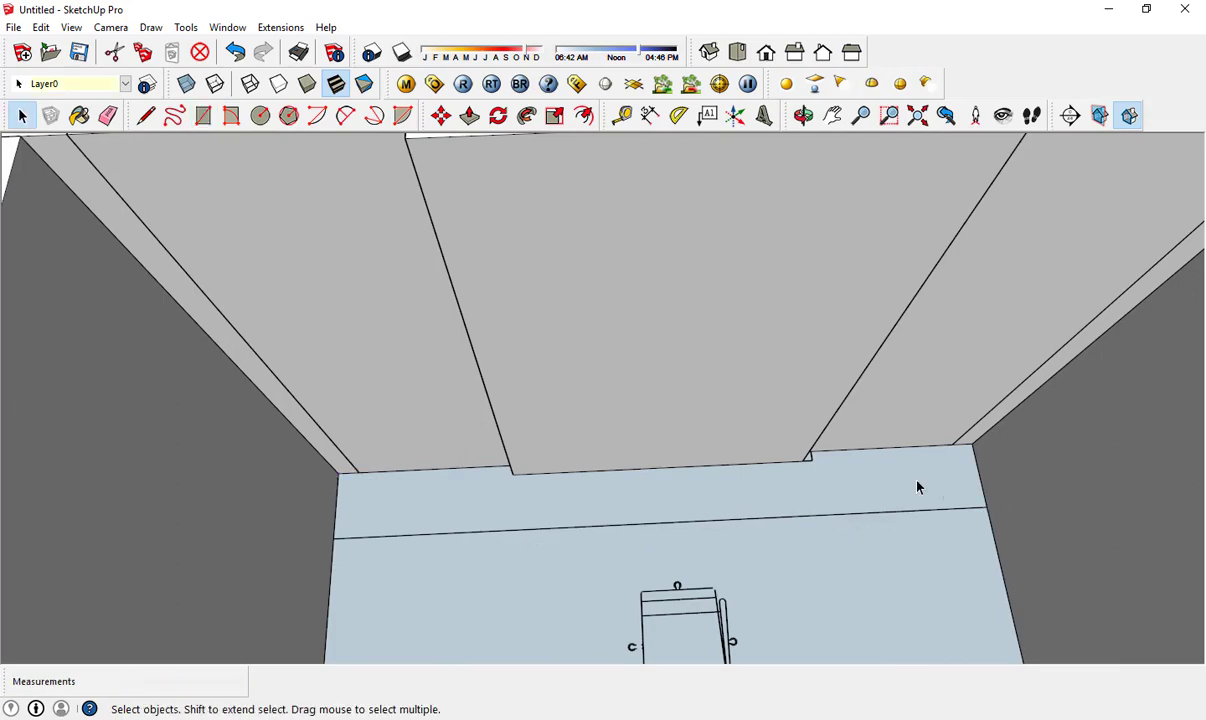
right_click(918, 487)
scroll(517, 452, down, 3)
middle_drag(517, 452, 754, 436)
scroll(754, 436, up, 3)
text(p)
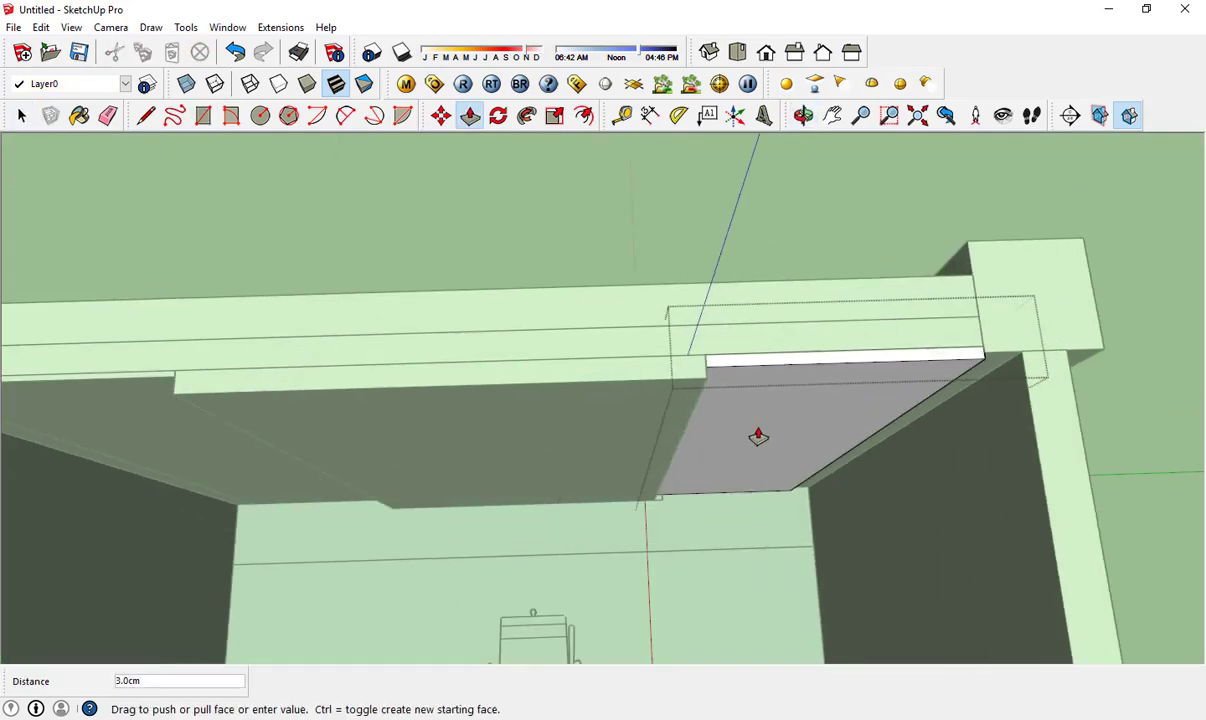
text(1)
key(Return)
scroll(790, 428, down, 3)
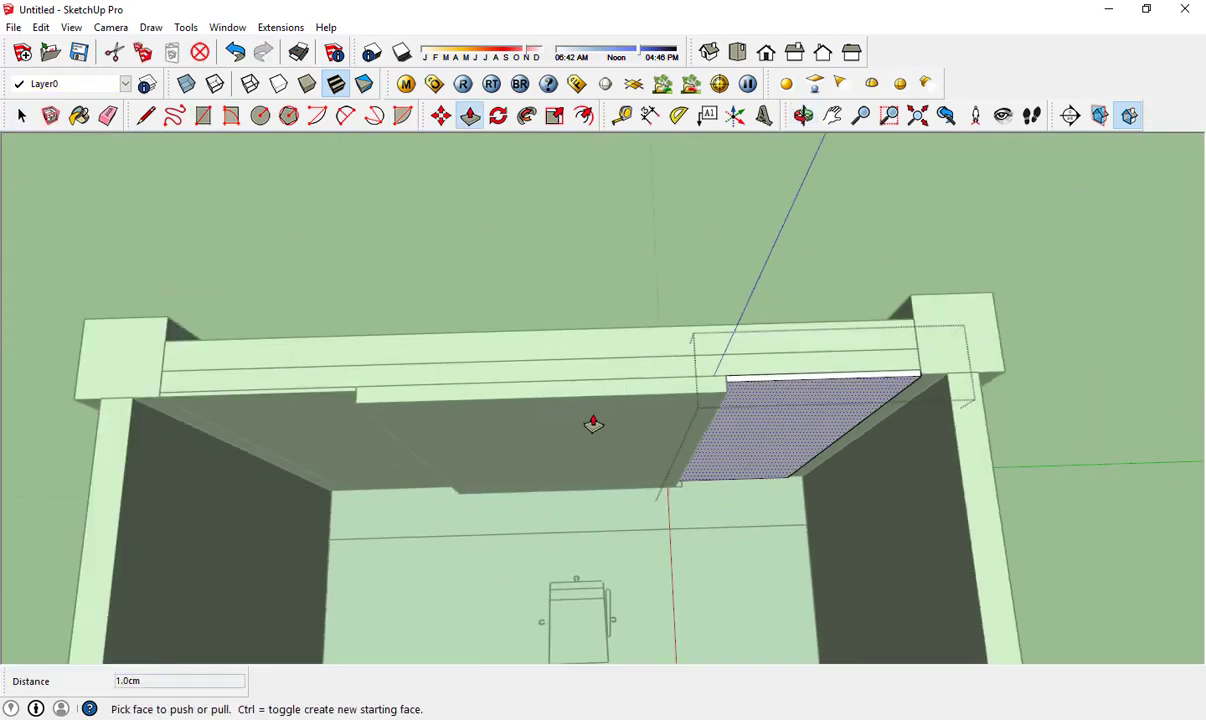
mouse_move(595, 420)
middle_down()
mouse_move(794, 511)
mouse_move(775, 476)
middle_up()
scroll(754, 474, up, 3)
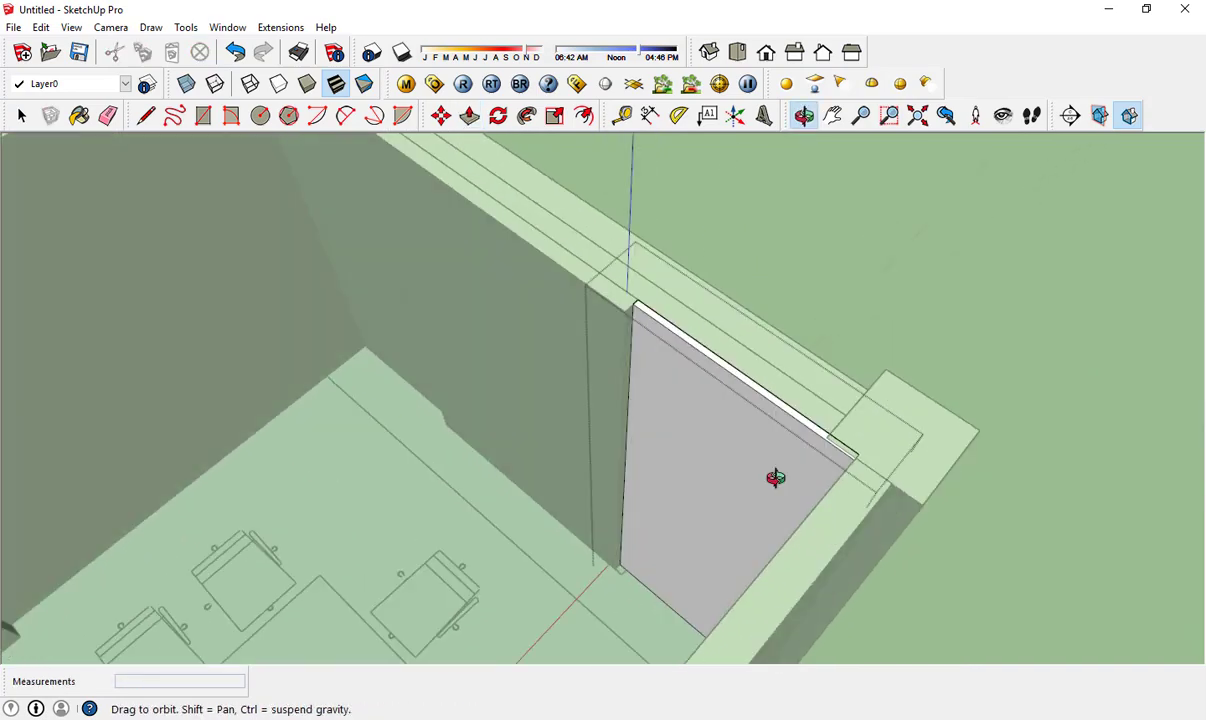
key(space)
- Push the other side panel's face by 1 cm and frame the end wall
key(p)
click(557, 498)
text(1)
key(Return)
mouse_move(541, 481)
middle_down()
mouse_move(668, 458)
mouse_move(336, 423)
middle_up()
click(283, 576)
key(space)
mouse_move(283, 576)
middle_down()
mouse_move(606, 270)
mouse_move(797, 536)
middle_up()
scroll(606, 270, down, 3)
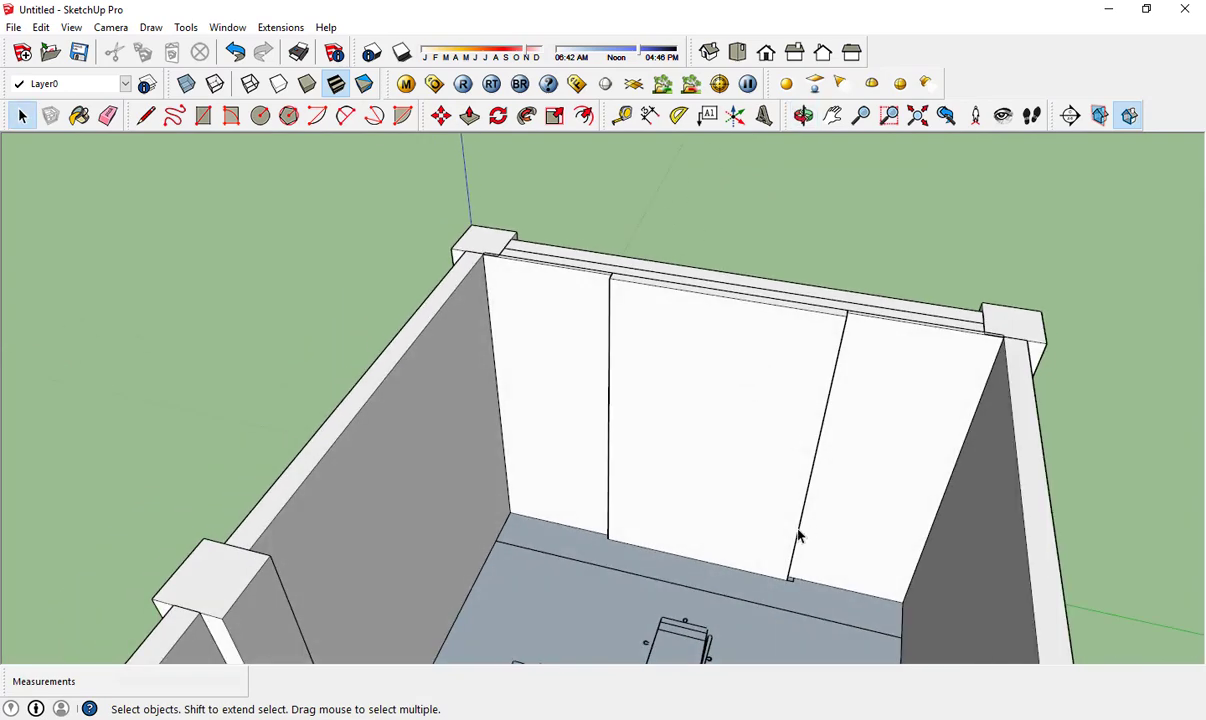
scroll(748, 490, up, 3)
mouse_move(686, 466)
middle_down()
mouse_move(562, 532)
mouse_move(633, 552)
mouse_move(525, 431)
mouse_move(802, 331)
mouse_move(637, 500)
middle_up()
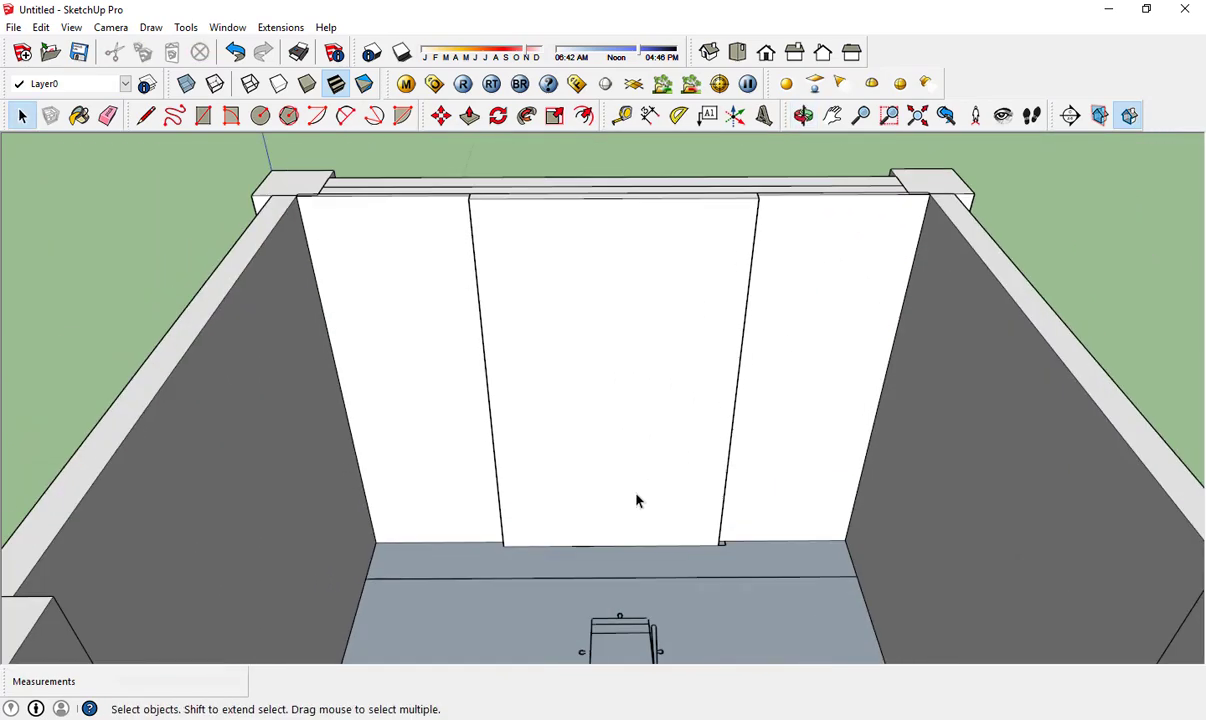
- Pull the floor strip along the back wall
scroll(562, 576, up, 2)
scroll(605, 589, up, 3)
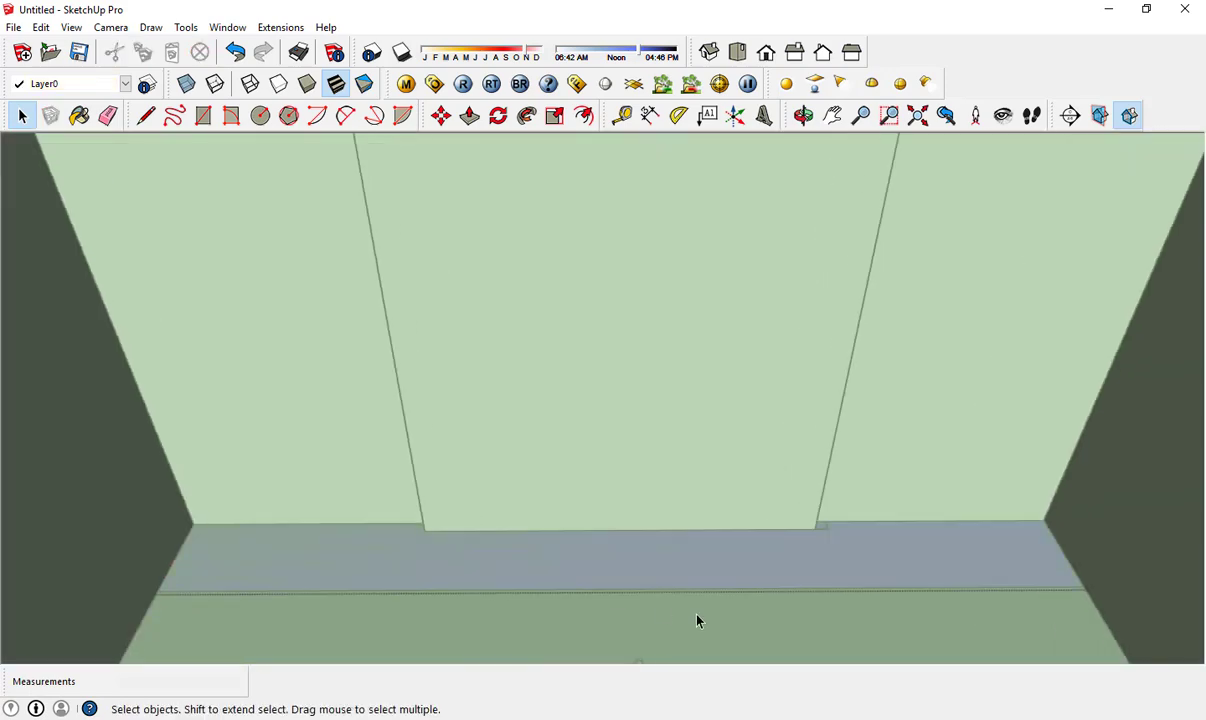
key(p)
click(675, 560)
click(675, 558)
key(space)
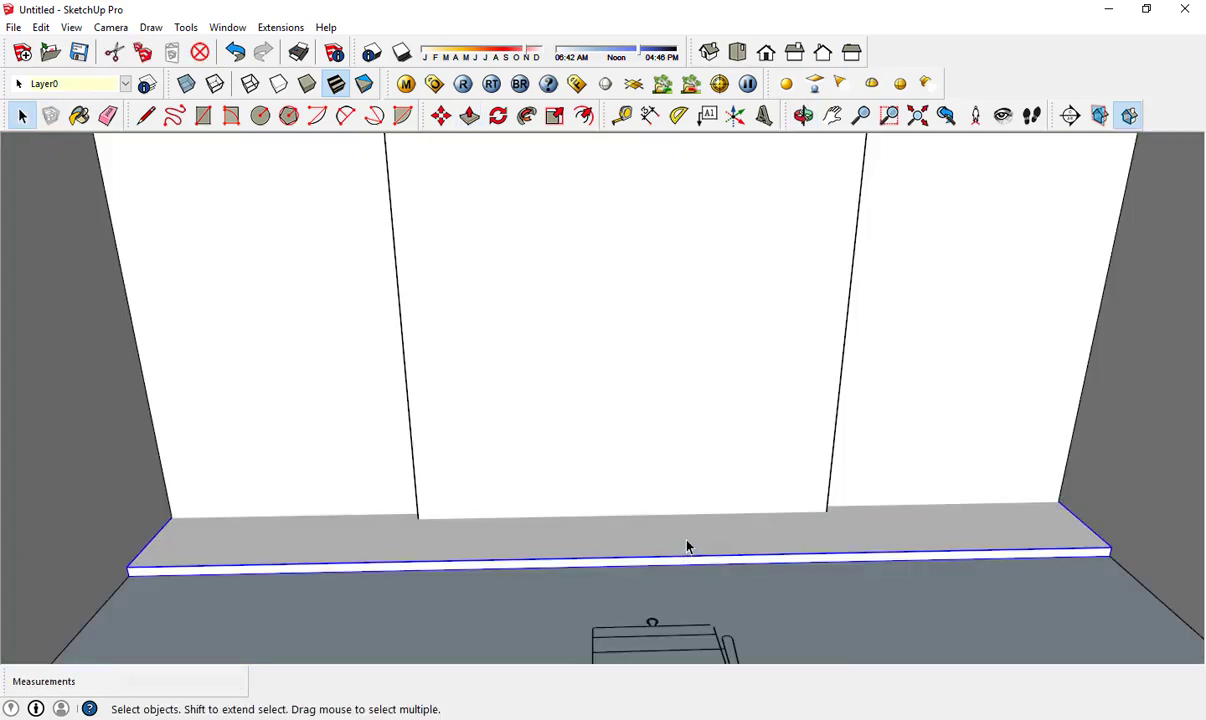
middle_drag(686, 543, 711, 588)
- Open the floor strip group and pull its front face out
key(p)
right_click(712, 560)
click(735, 369)
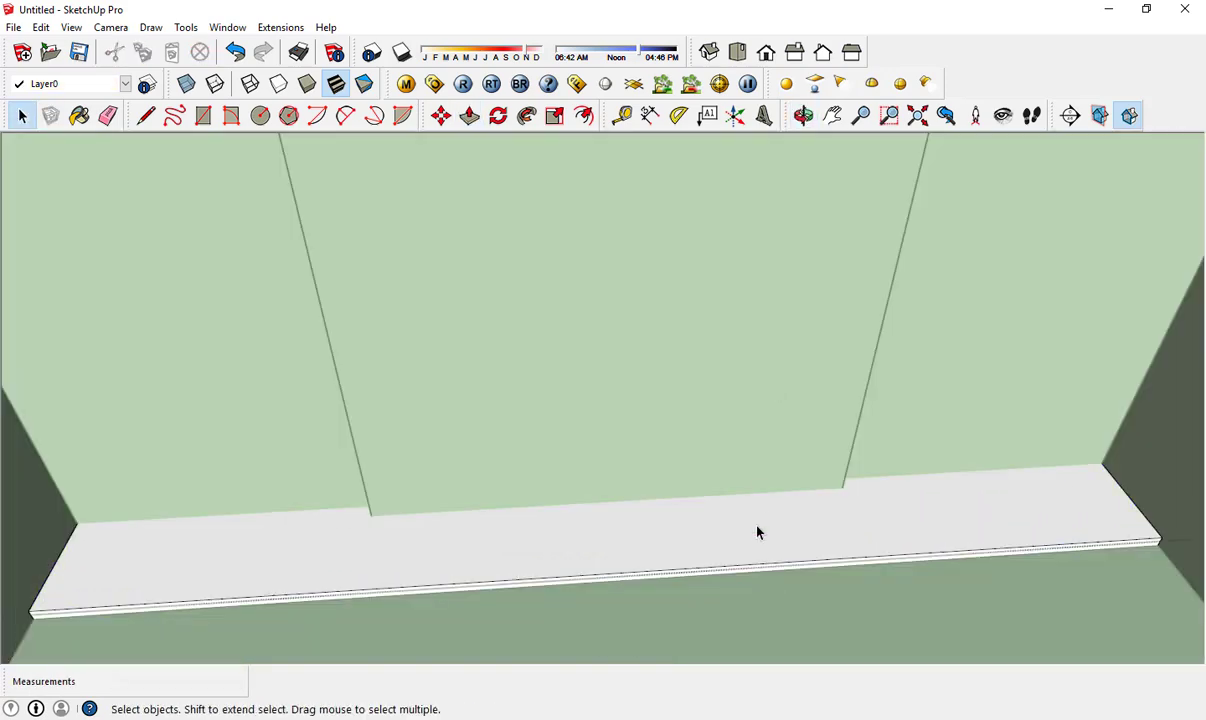
key(p)
click(752, 565)
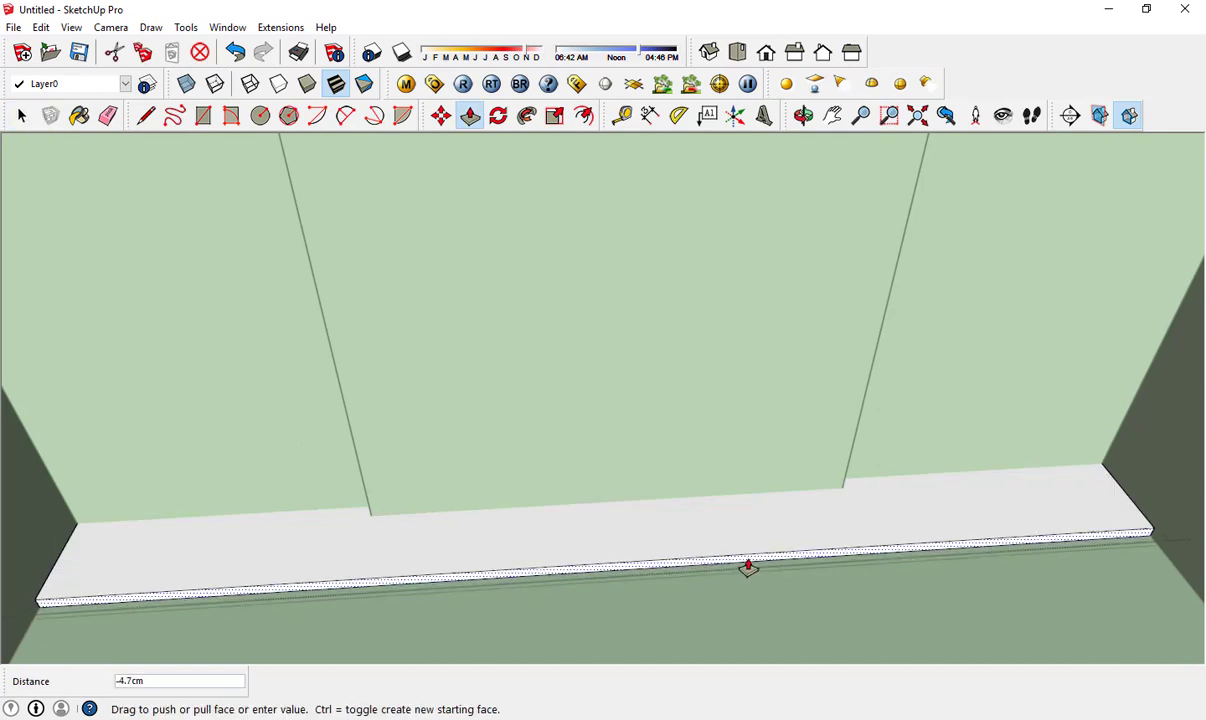
click(748, 567)
key(space)
scroll(620, 630, down, 2)
- Pull the shelf's front face down 2 cm
key(l)
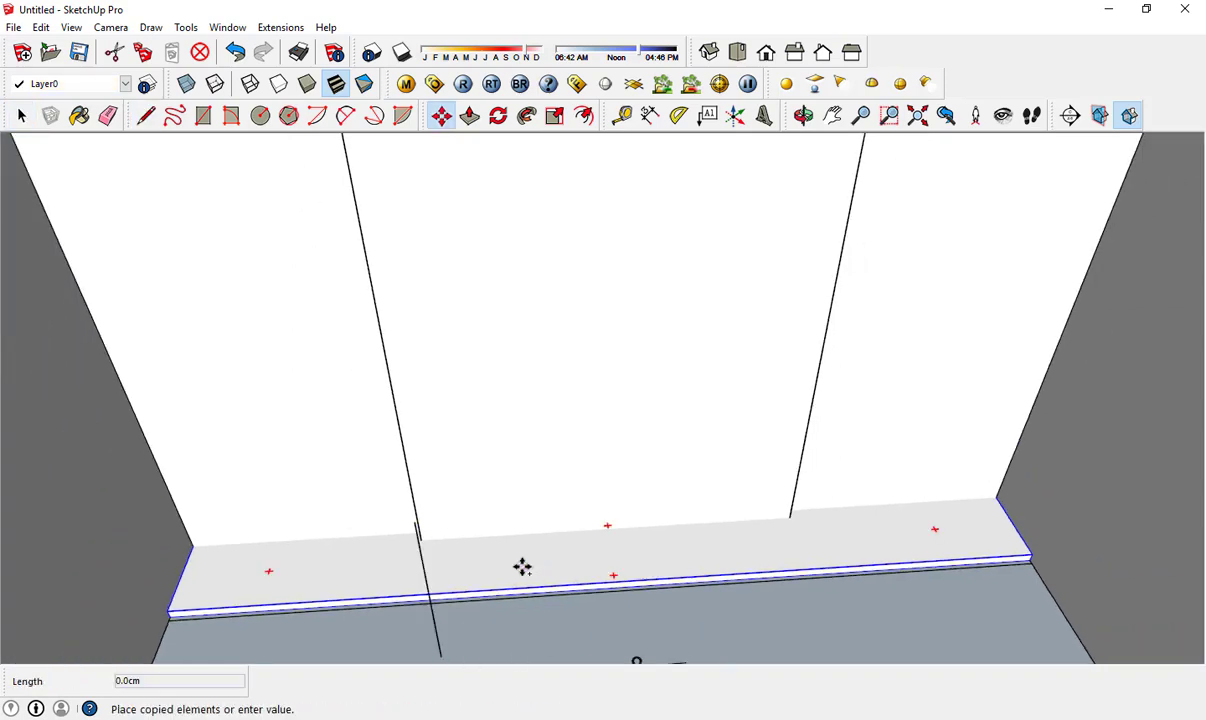
scroll(501, 516, up, 3)
key(p)
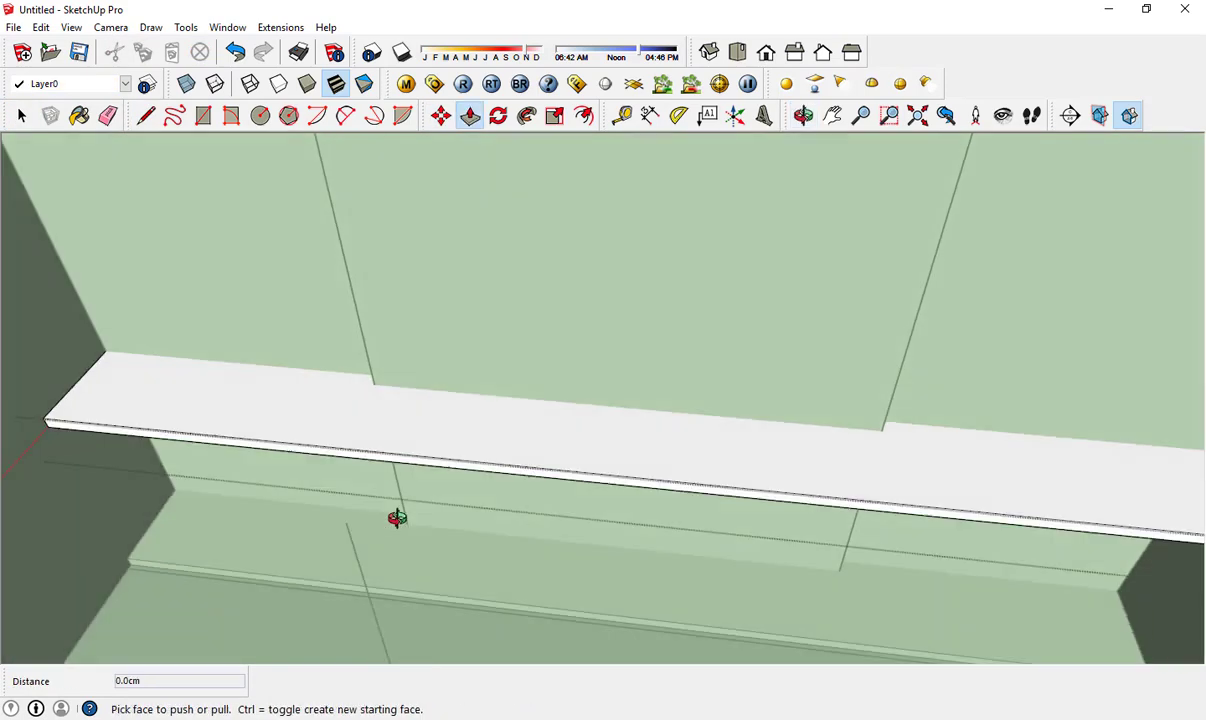
drag(429, 474, 527, 628)
key(space)
scroll(533, 503, down, 3)
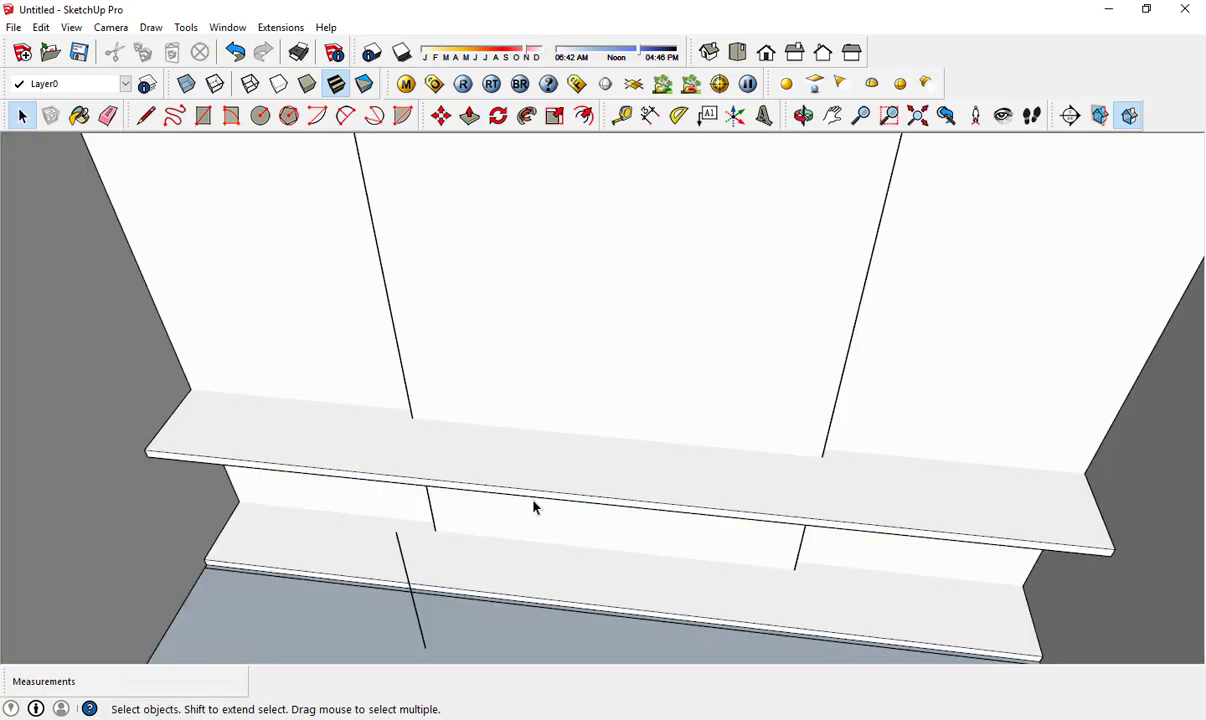
middle_drag(533, 503, 581, 454)
scroll(86, 462, up, 3)
key(l)
key(space)
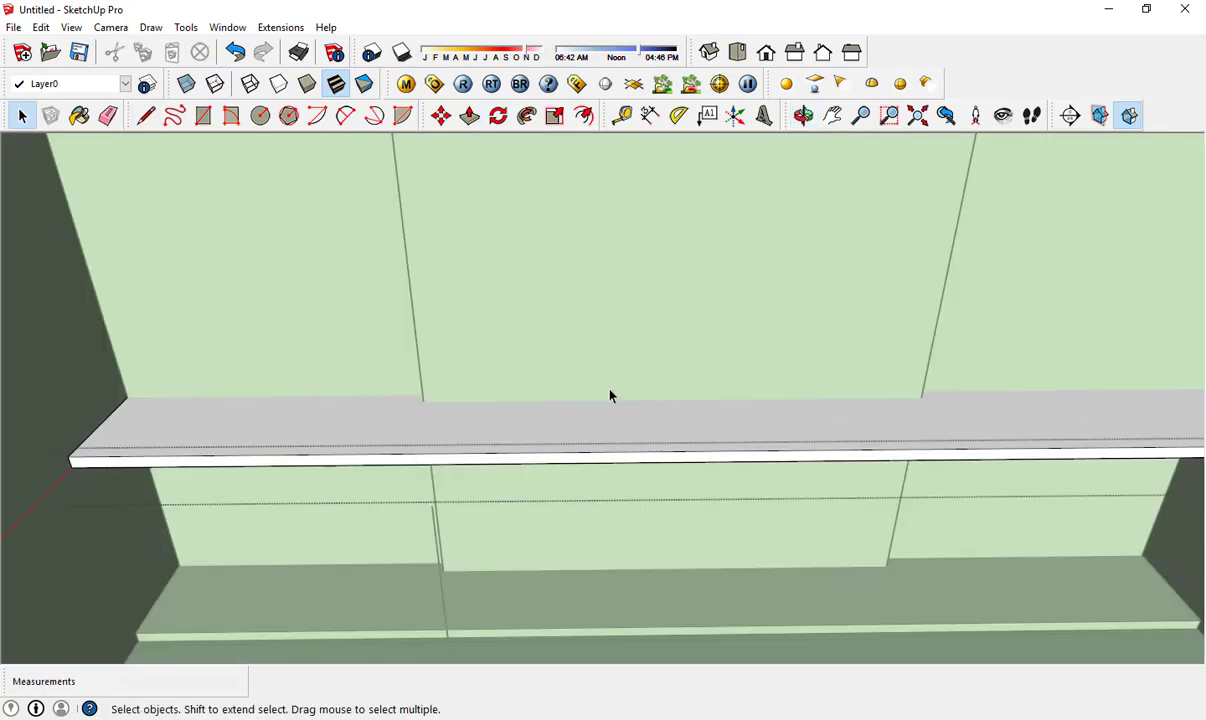
text(p2)
key(Return)
mouse_move(557, 331)
middle_down()
mouse_move(562, 519)
mouse_move(579, 440)
middle_up()
- Copy the upper shelf 2 cm below and pull the copy down 2 cm as a lip
click(209, 402)
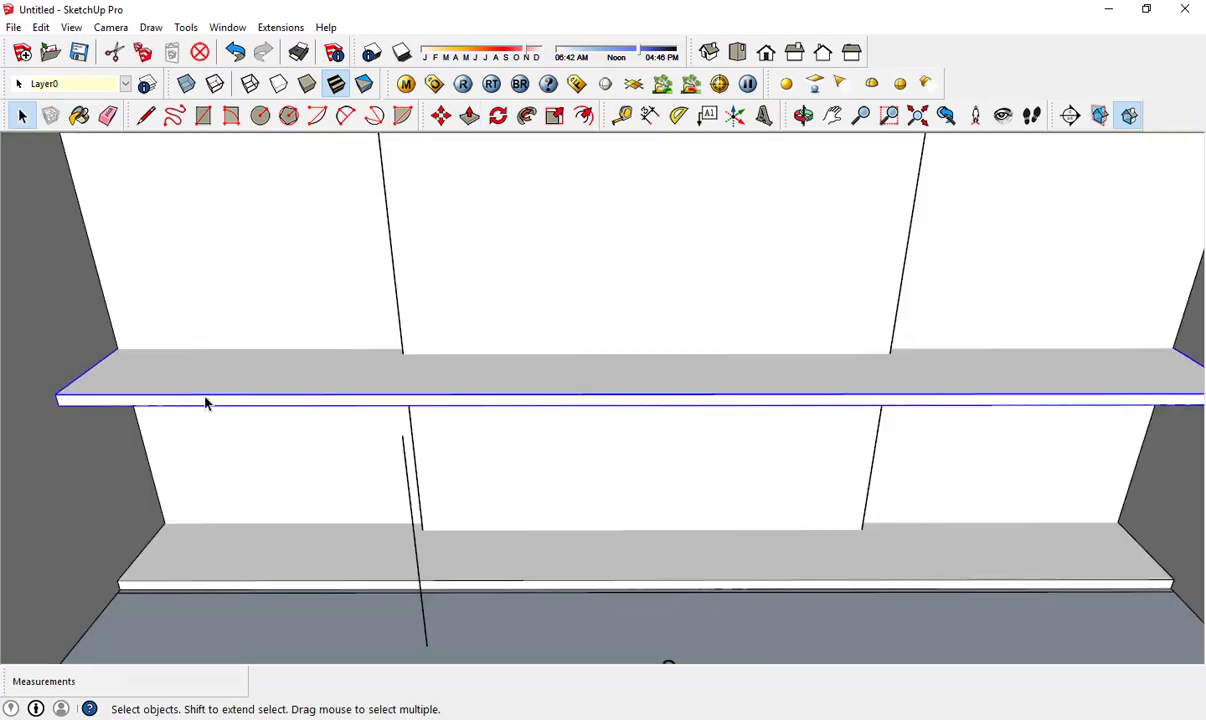
mouse_move(83, 388)
middle_down()
mouse_move(153, 425)
mouse_move(102, 291)
mouse_move(180, 302)
mouse_move(146, 310)
mouse_move(213, 344)
middle_up()
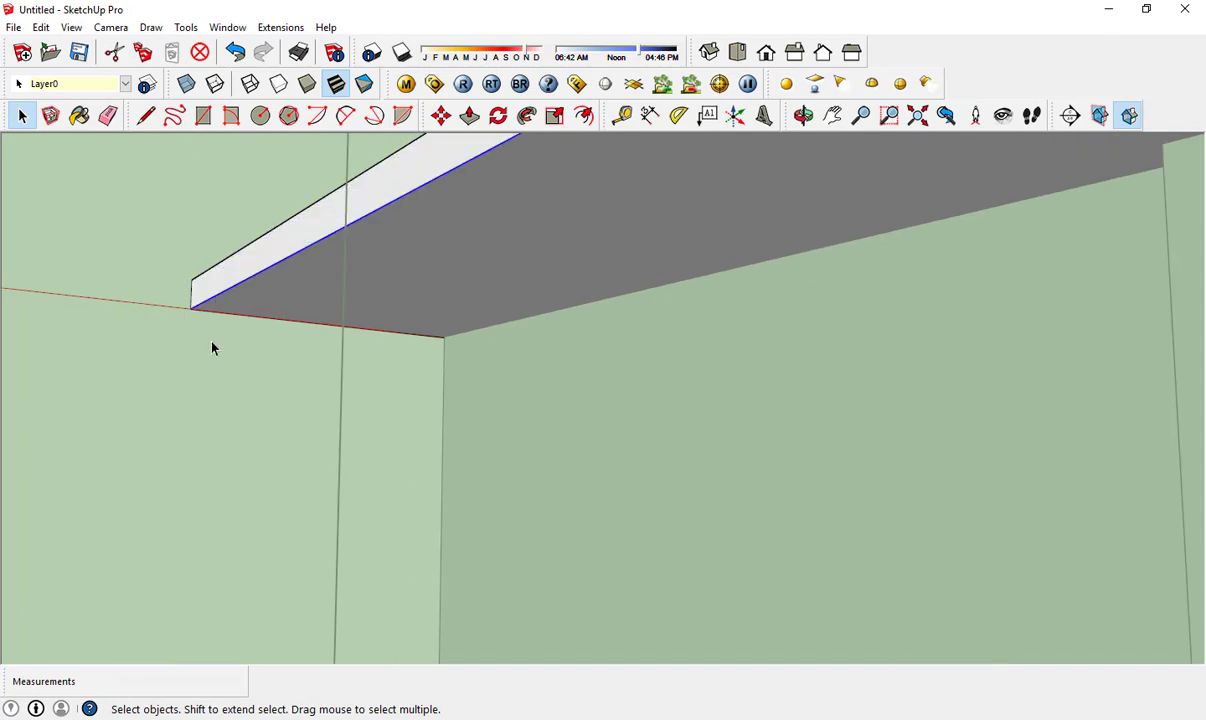
key(m)
click(158, 371)
key(ctrl)
text(2)
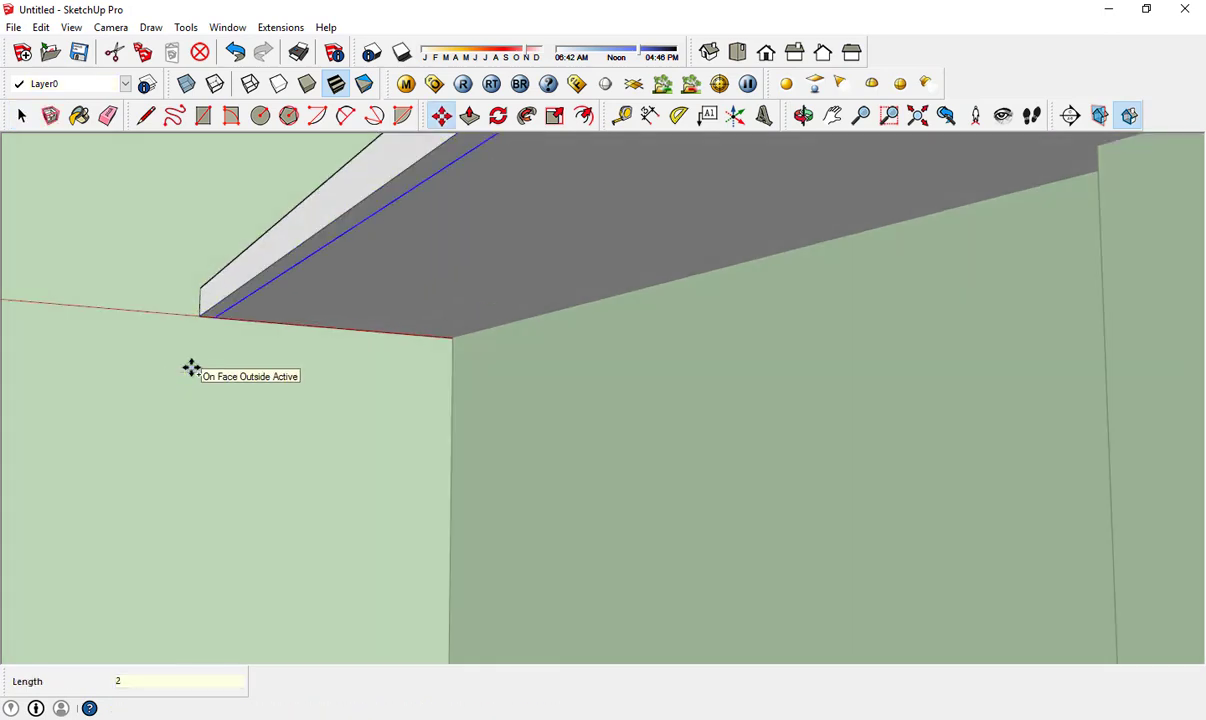
key(Return)
key(p)
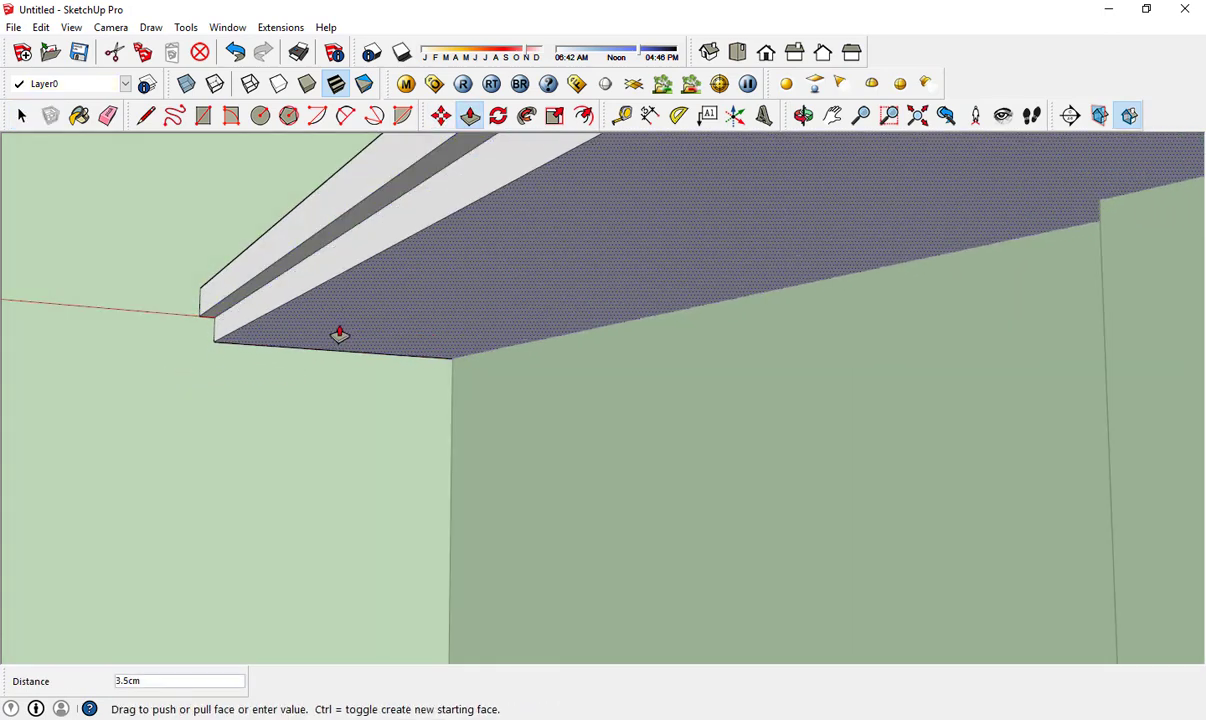
key(Return)
drag(385, 337, 387, 370)
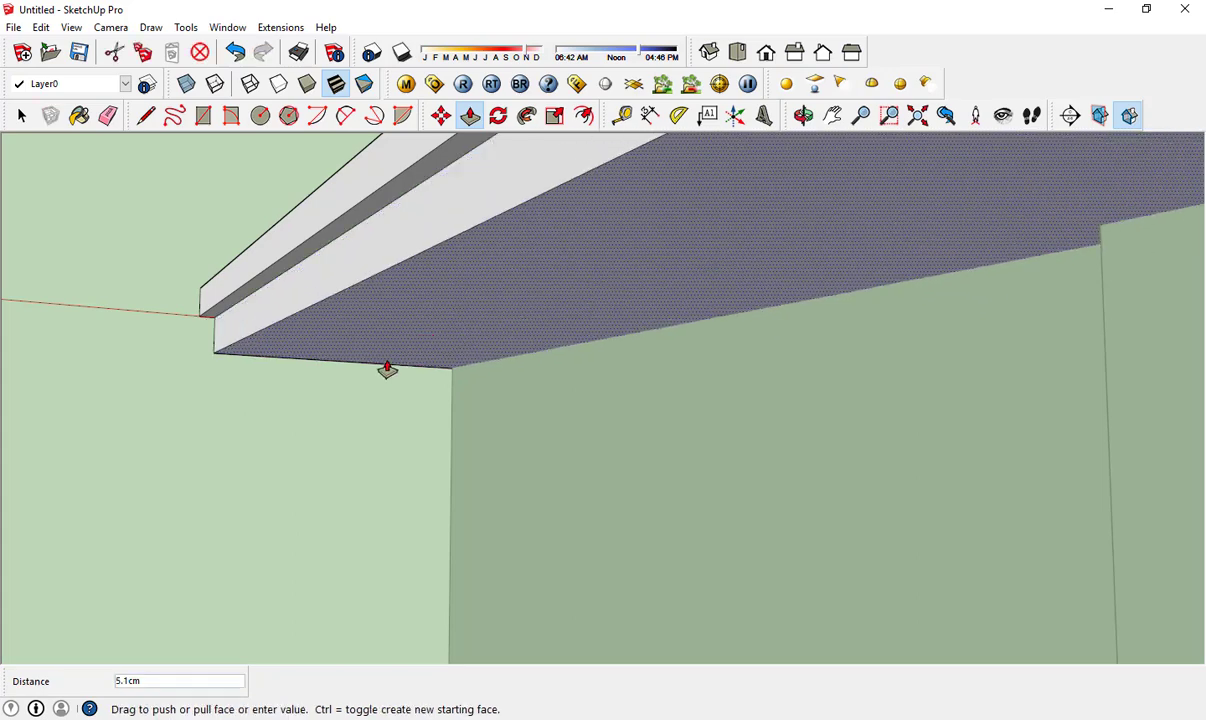
key(space)
mouse_move(387, 370)
middle_down()
mouse_move(441, 512)
mouse_move(490, 459)
middle_up()
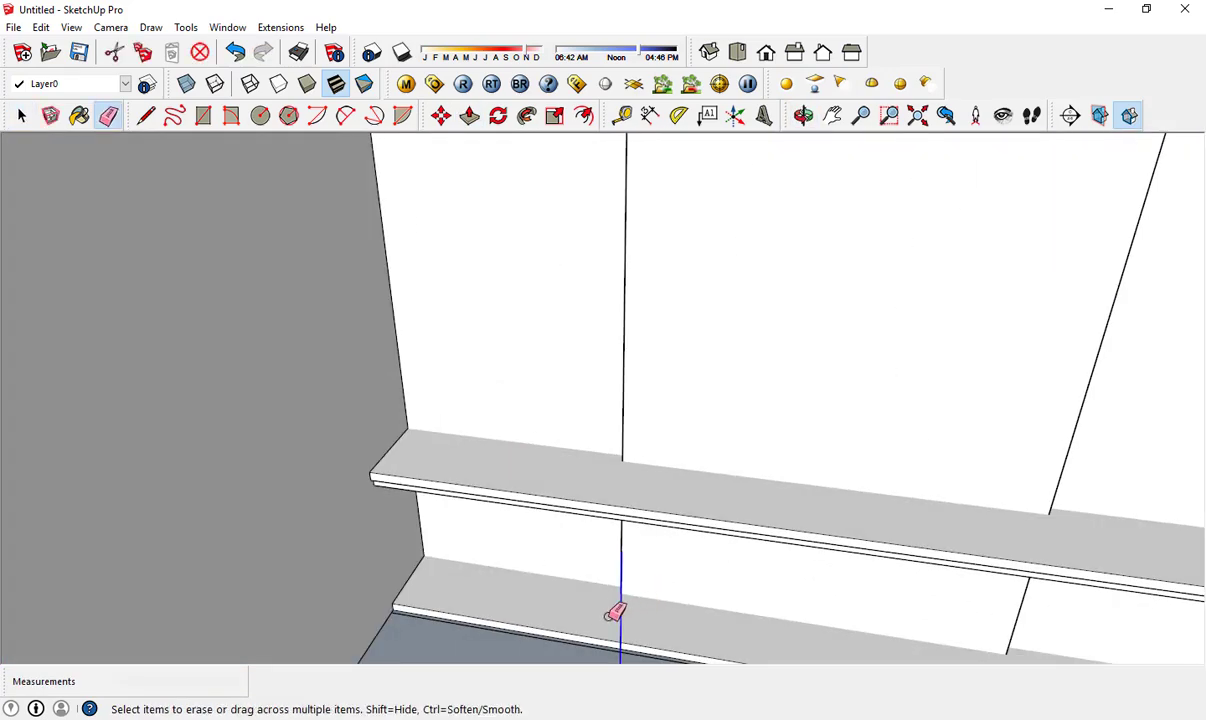
- Orbit to a more frontal view of both shelves
key(space)
scroll(536, 480, down, 5)
scroll(444, 512, up, 3)
scroll(452, 484, up, 2)
key(r)
key(o)
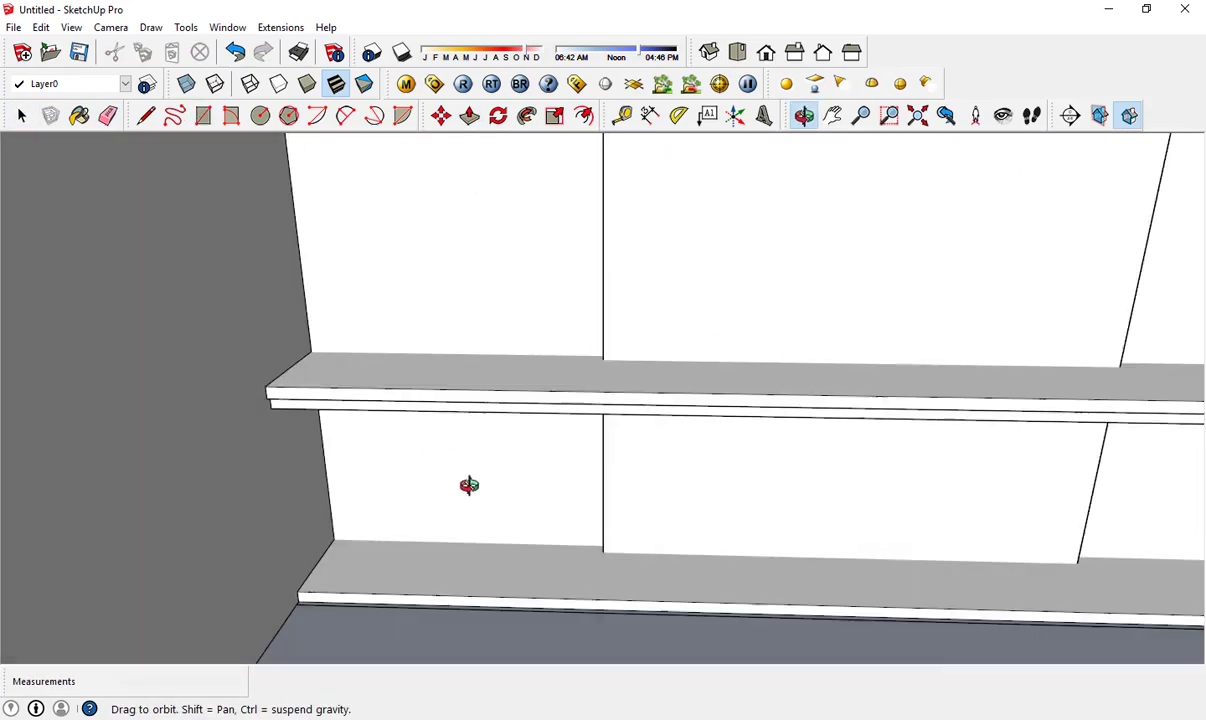
mouse_move(469, 485)
middle_down()
mouse_move(724, 520)
mouse_move(791, 463)
middle_up()
- Draw a rectangle at the cabinet's left end from under the top slab down to the base, and group it
scroll(150, 460, up, 3)
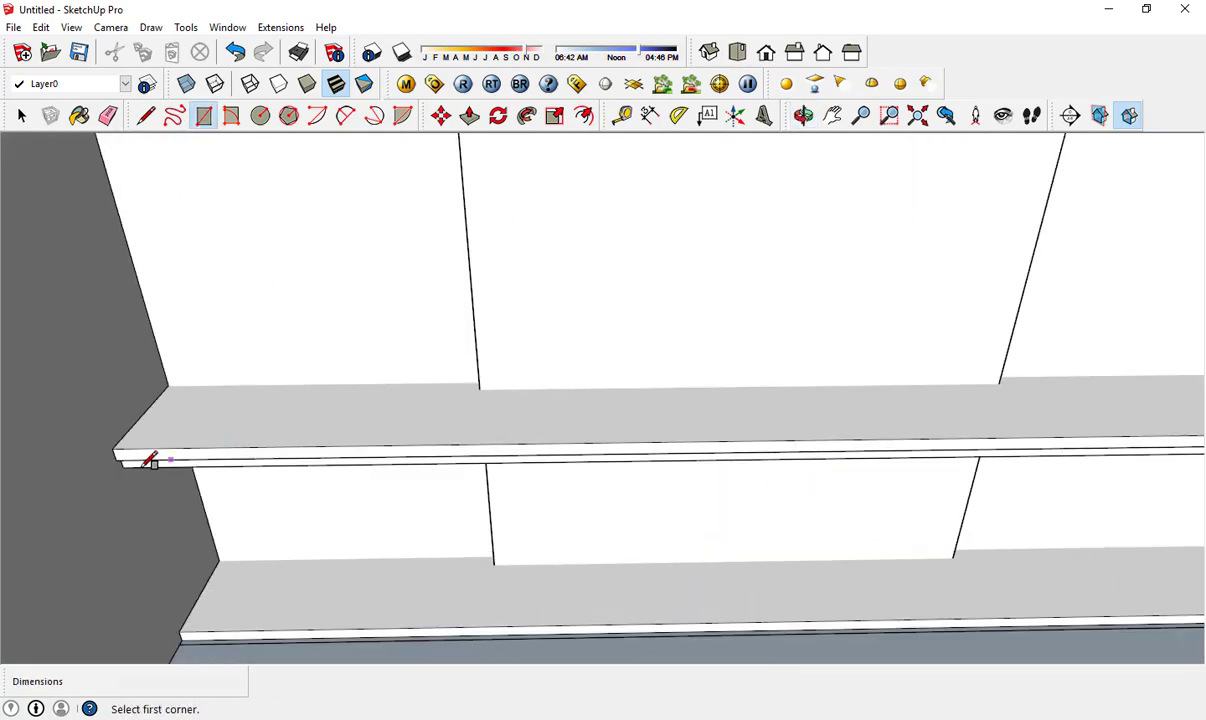
mouse_move(150, 460)
middle_down()
mouse_move(188, 565)
mouse_move(145, 194)
mouse_move(229, 497)
mouse_move(304, 579)
middle_up()
click(145, 194)
click(304, 581)
key(space)
right_click(234, 246)
click(296, 377)
- Push/pull the grouped panel to give the door its thickness
middle_drag(296, 377, 368, 426)
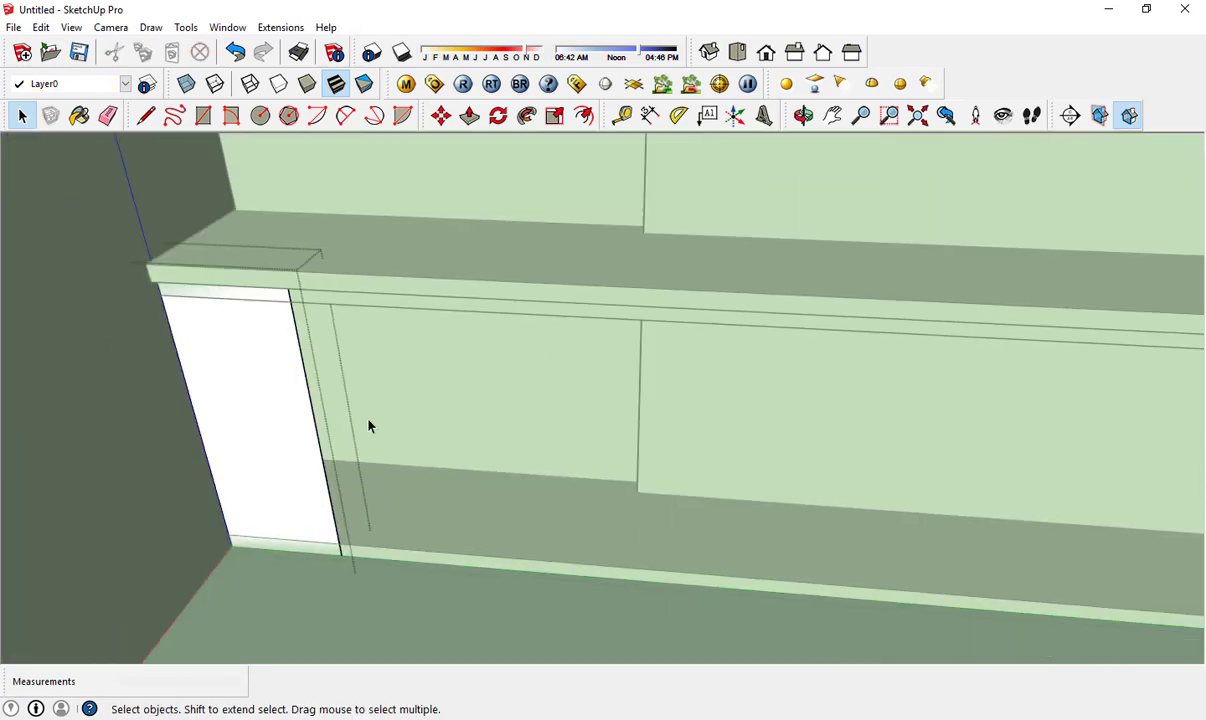
click(165, 348)
scroll(165, 348, up, 2)
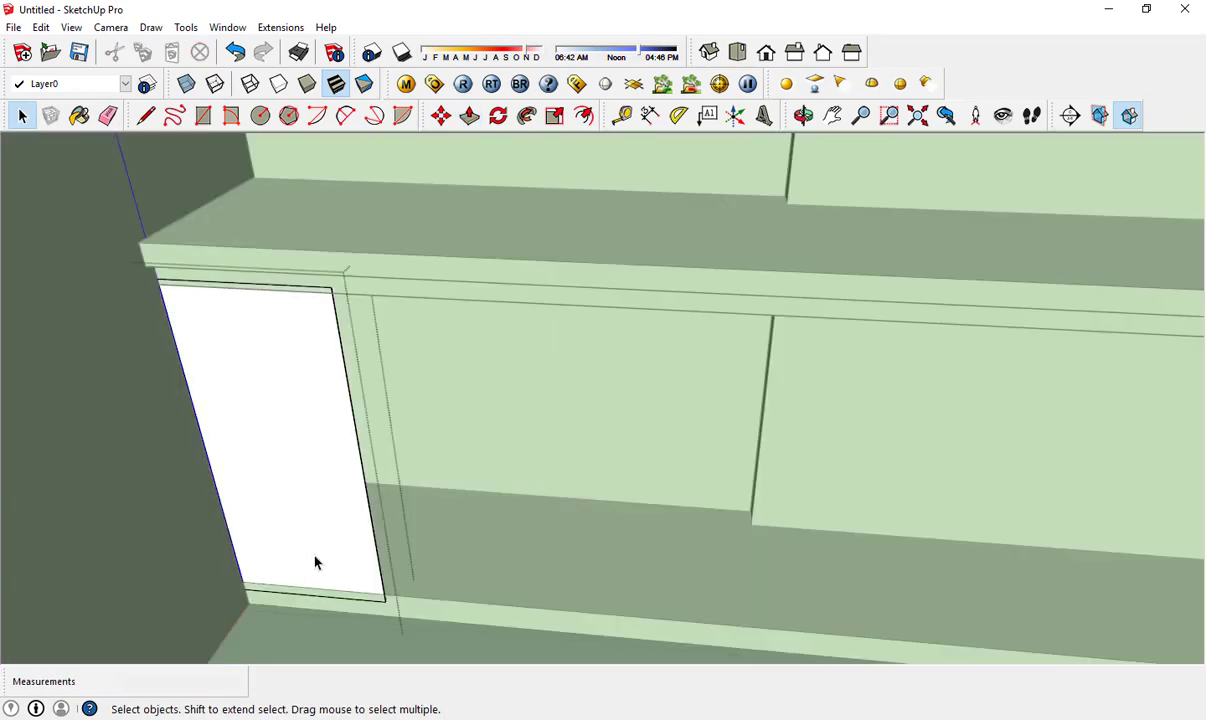
key(p)
click(314, 563)
click(291, 509)
key(space)
scroll(320, 287, up, 2)
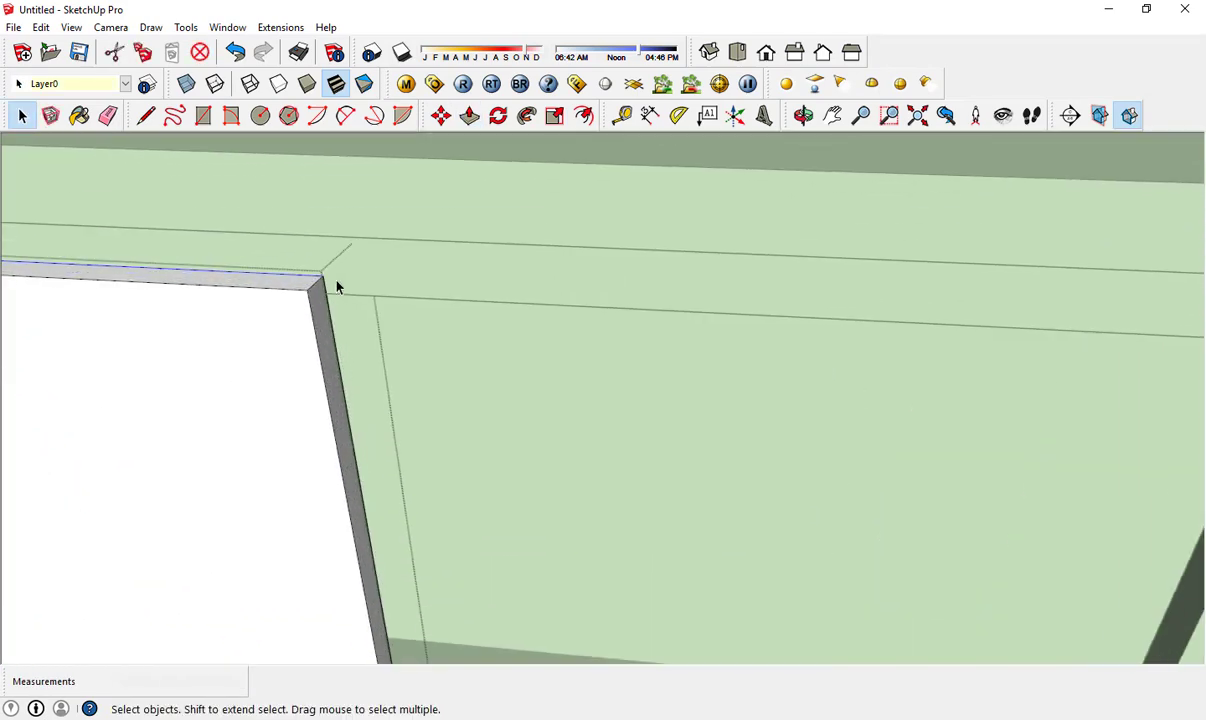
key(m)
text(1)
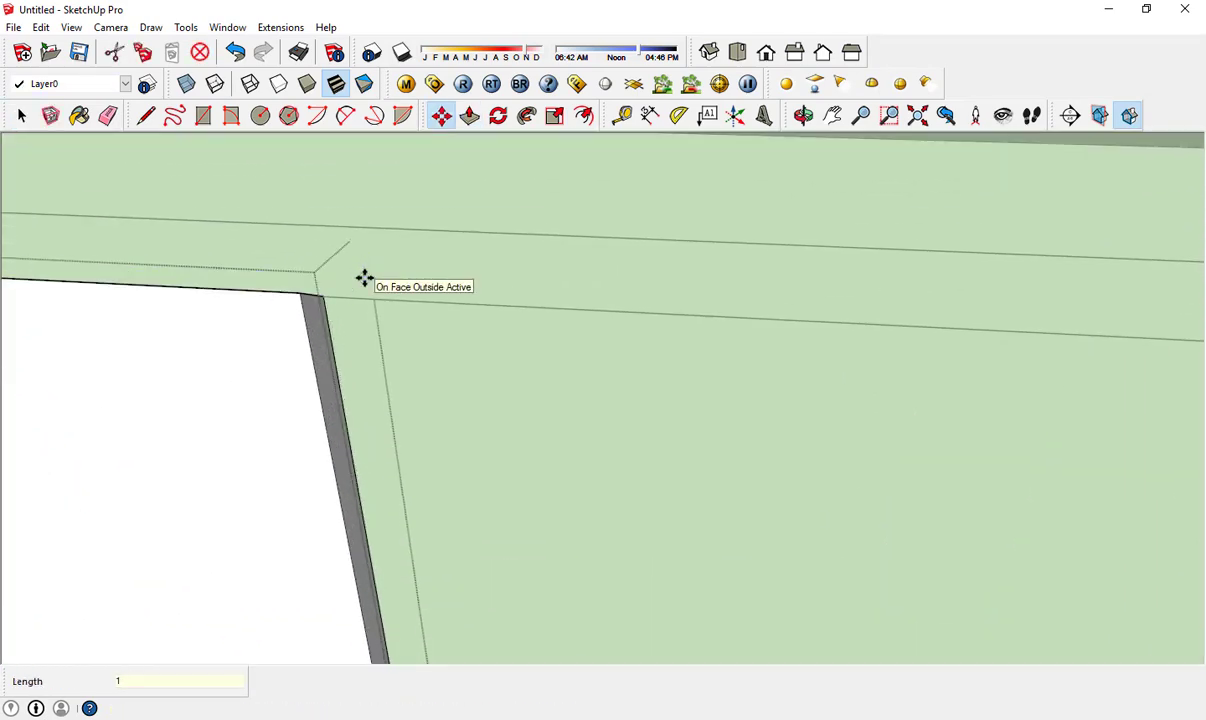
key(space)
scroll(364, 280, down, 5)
scroll(350, 385, down, 3)
scroll(423, 450, down, 2)
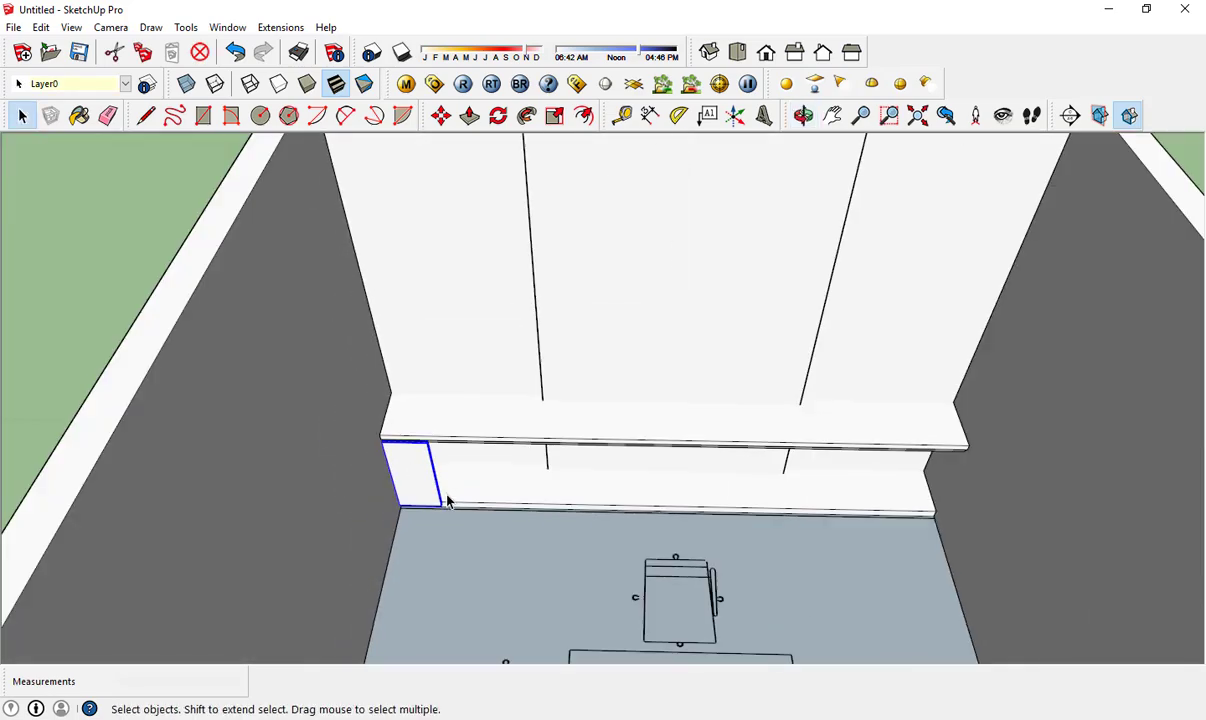
- Copy the door panel 5.5 cm to the right, then undo the copy
scroll(447, 502, up, 2)
key(l)
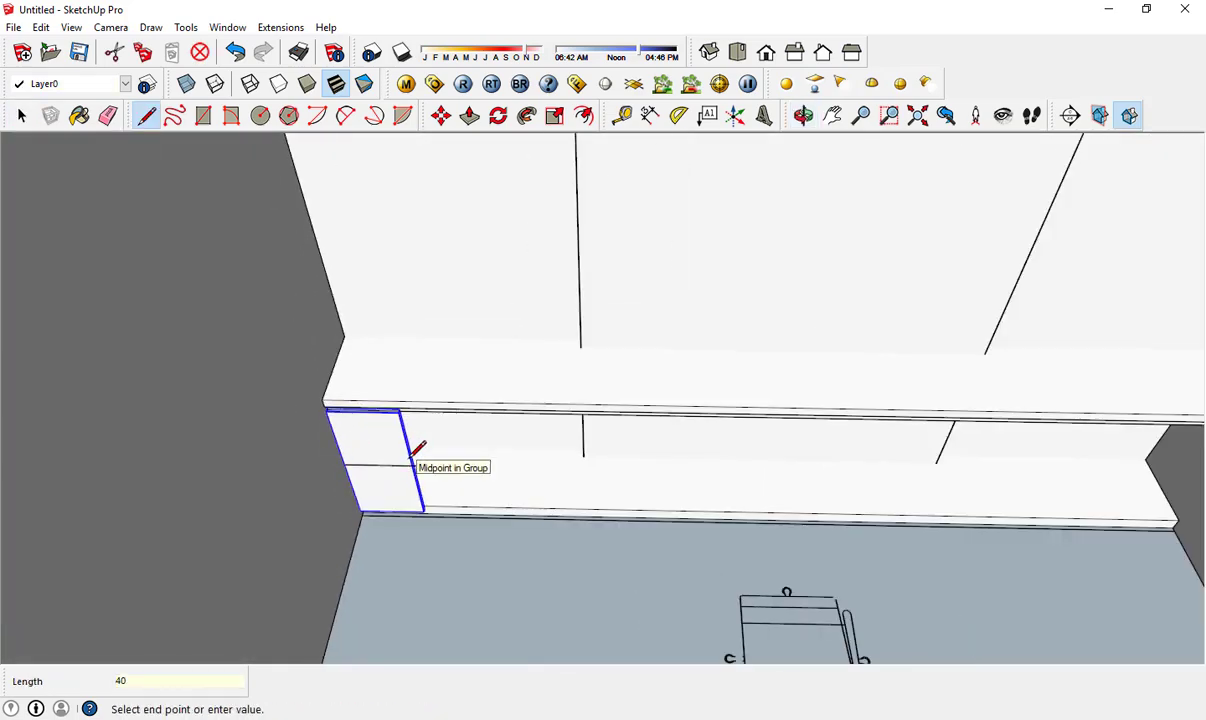
key(space)
scroll(400, 440, up, 1)
key(p)
scroll(385, 440, up, 2)
key(space)
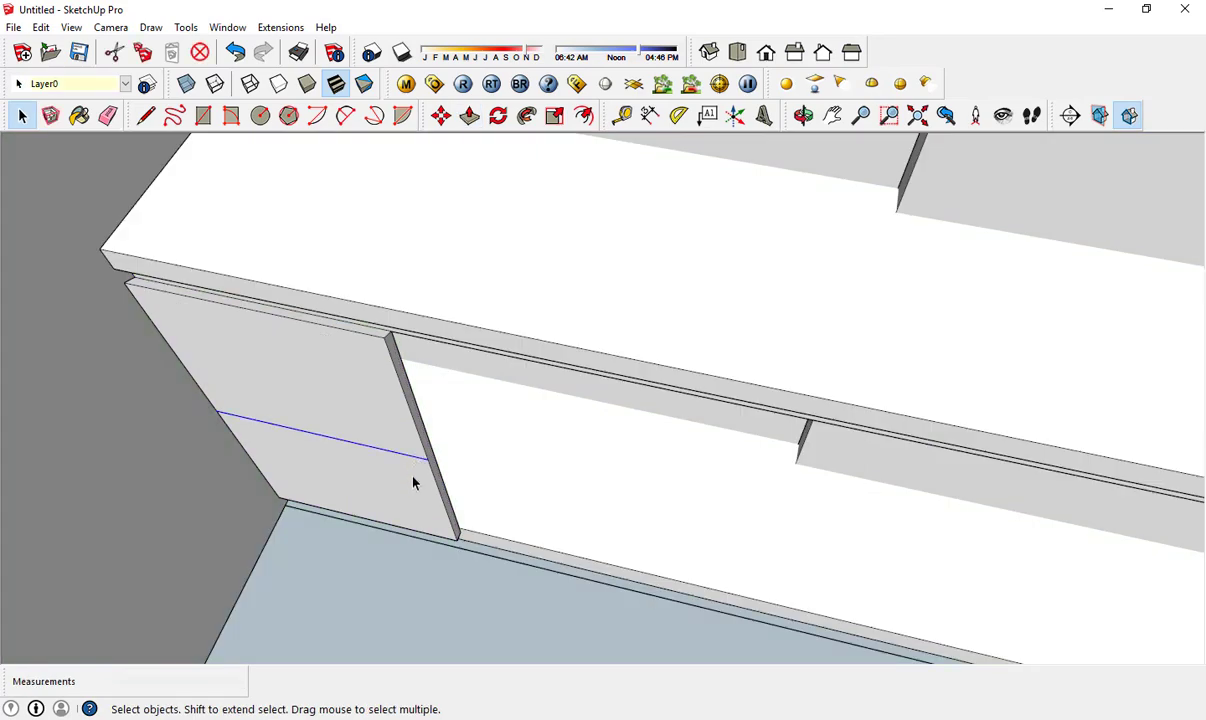
click(388, 448)
key(m)
scroll(228, 442, down, 1)
click(470, 538)
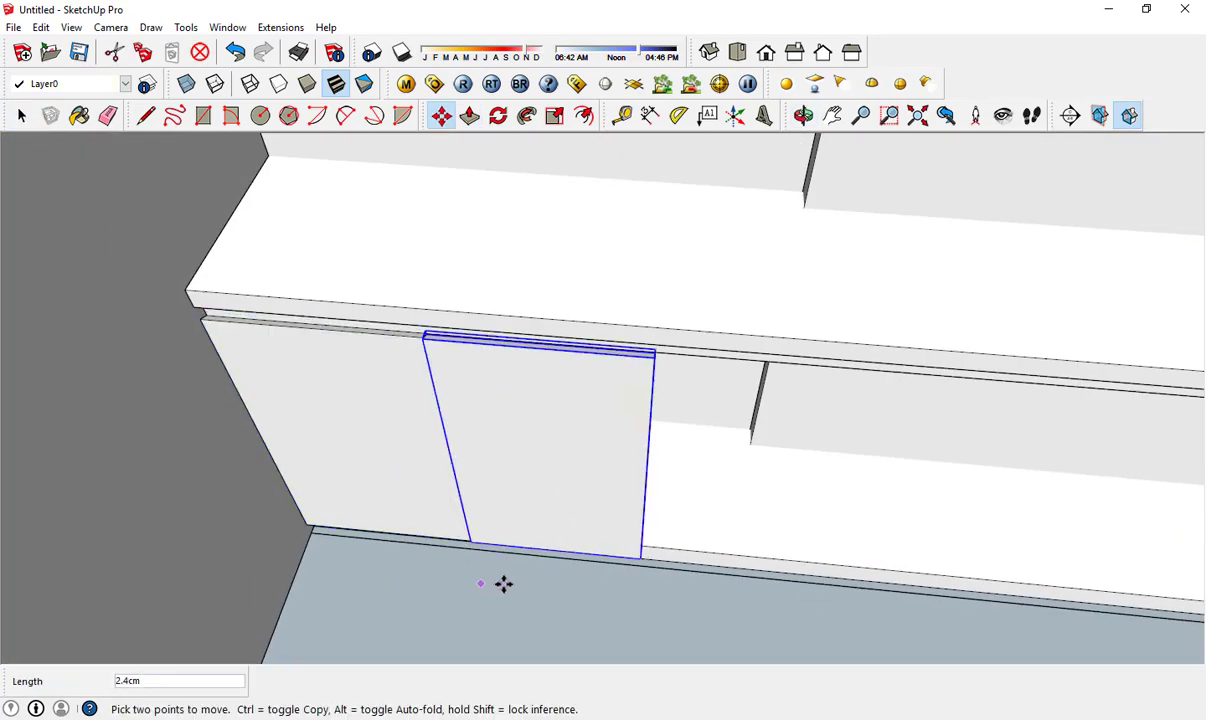
text(5.5)
key(Return)
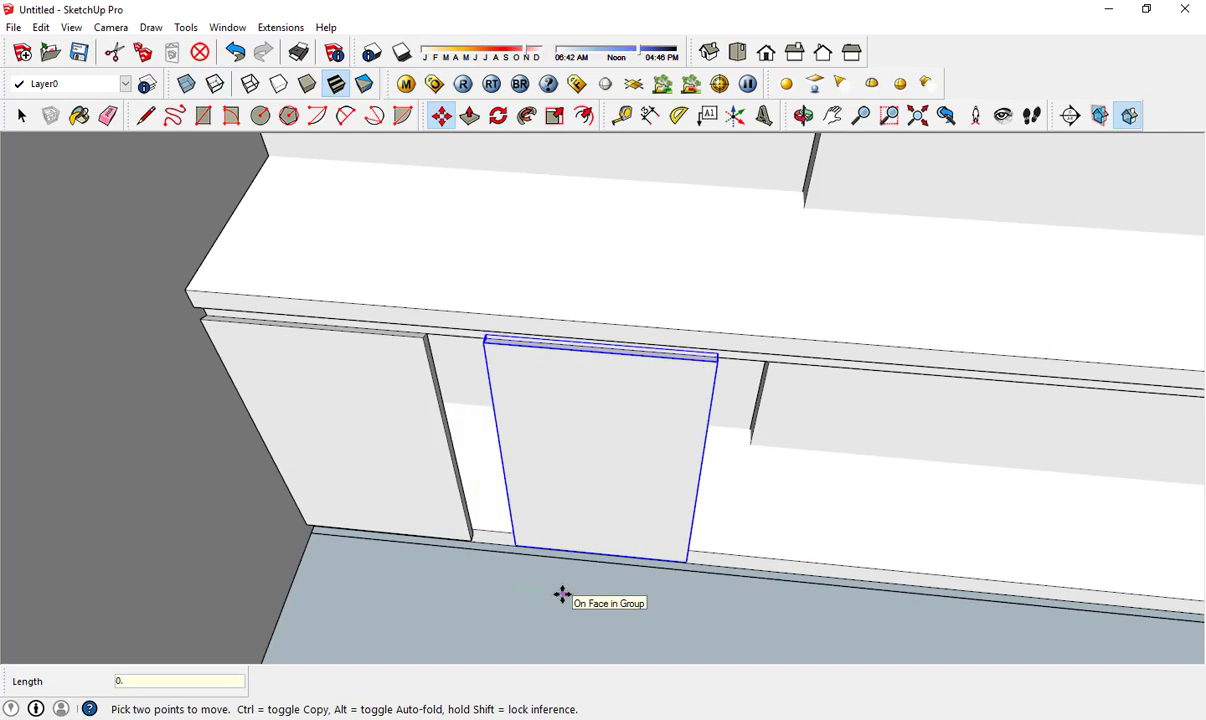
key(ctrl+z)
- Place a copy of the door panel beside the first one
middle_drag(563, 592, 425, 369)
key(ctrl)
click(425, 369)
click(677, 352)
key(space)
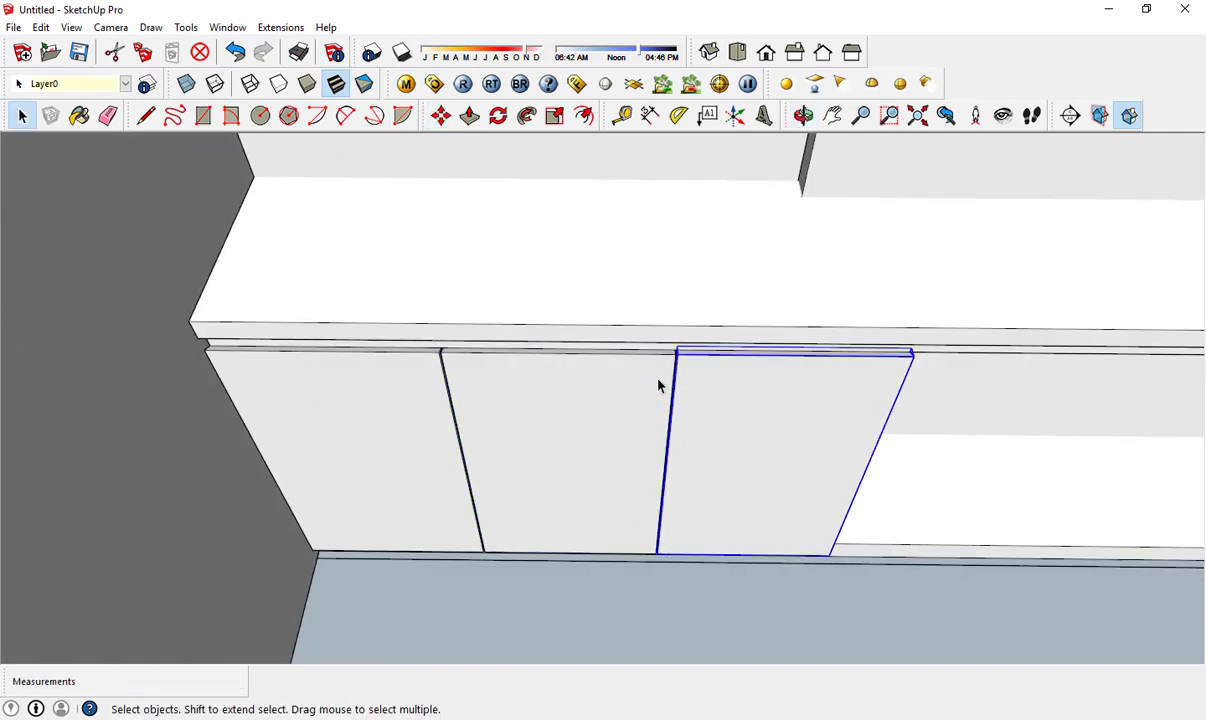
- Copy the set of three door panels to the right side of the cabinet front
middle_drag(358, 478, 583, 467)
scroll(330, 390, down, 3)
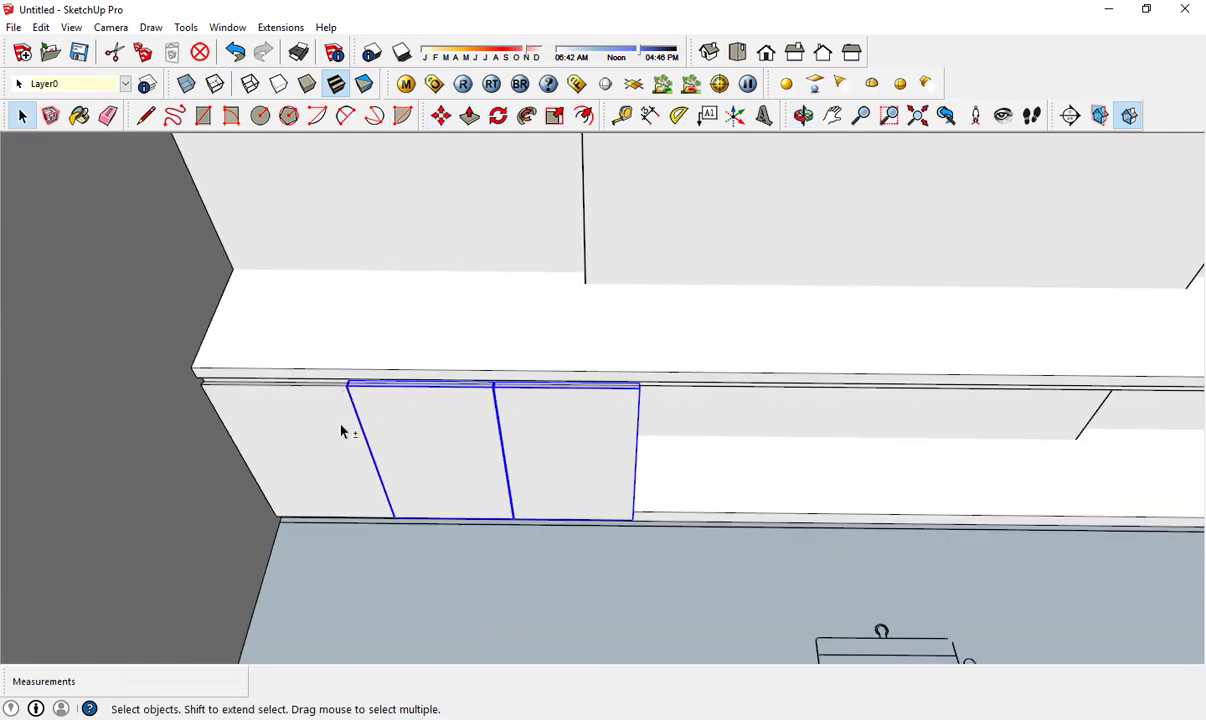
key(m)
middle_drag(320, 399, 541, 418)
key(ctrl)
click(549, 410)
mouse_move(1048, 547)
middle_down()
mouse_move(816, 490)
mouse_move(575, 405)
middle_up()
key(space)
- Move a left-hand door panel further to the right
click(808, 482)
scroll(601, 473, up, 2)
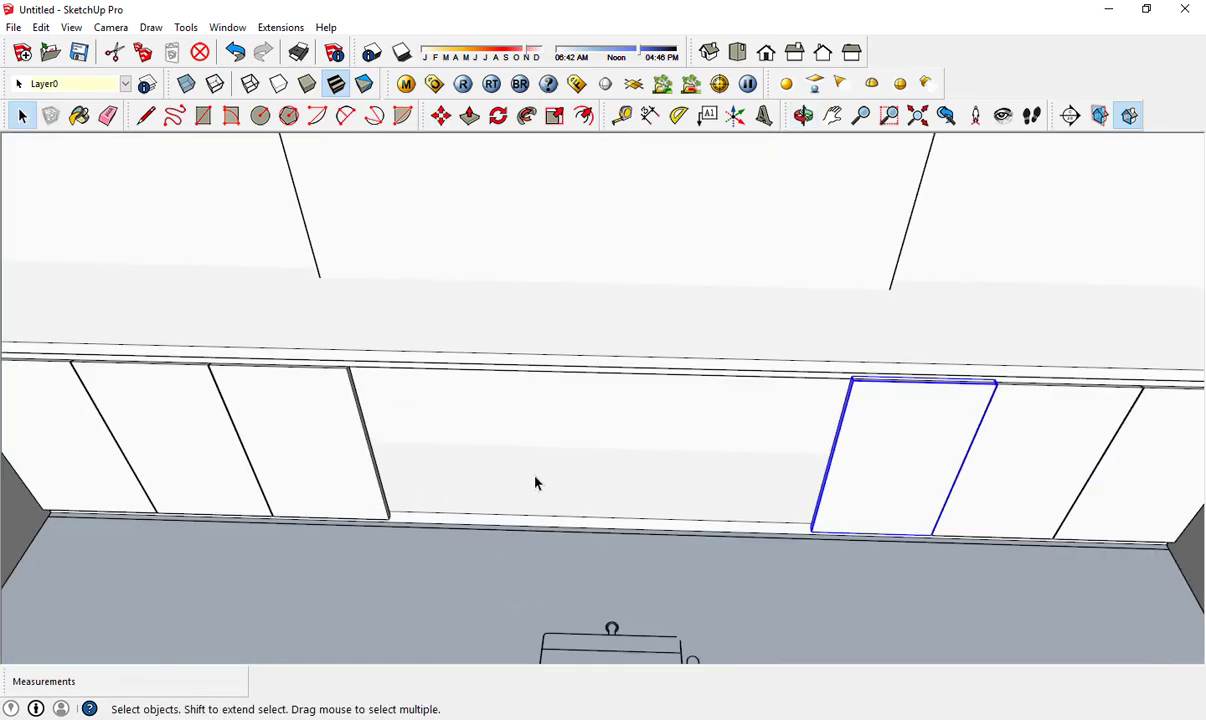
click(290, 440)
key(m)
click(250, 420)
click(485, 461)
key(space)
- Inside the panel group, widen the panel by moving its right edge, then exit
double_click(485, 461)
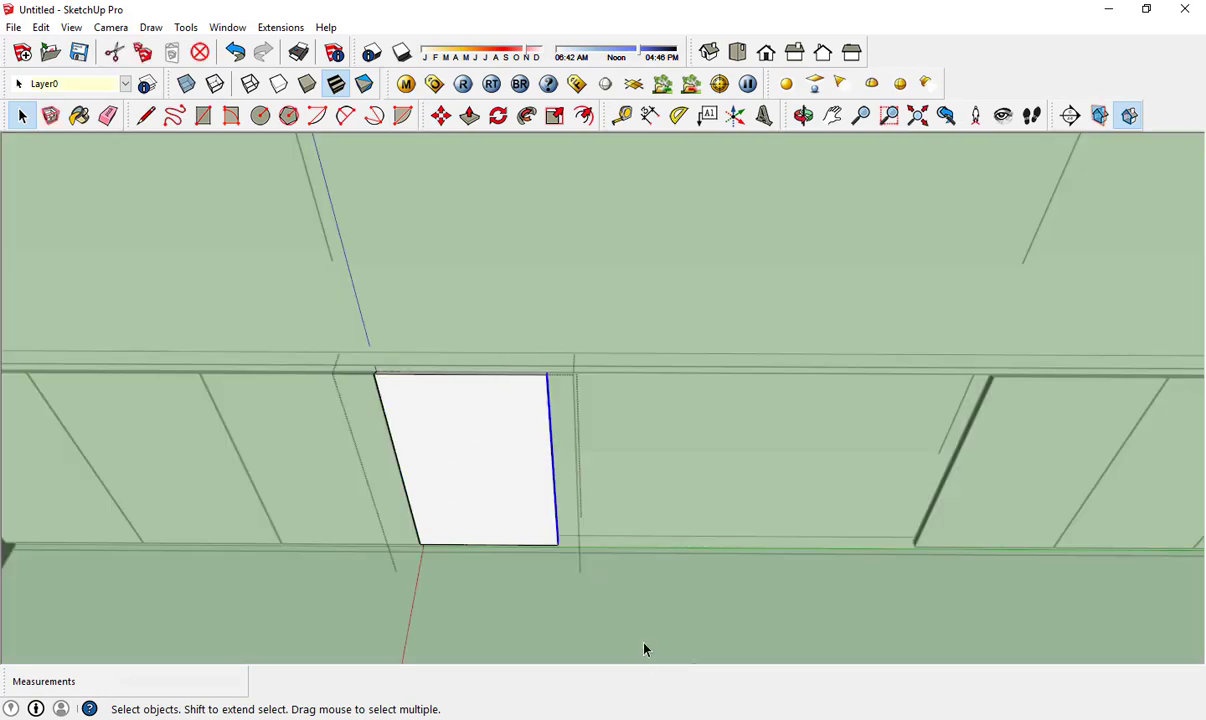
click(548, 375)
click(683, 374)
scroll(641, 416, up, 1)
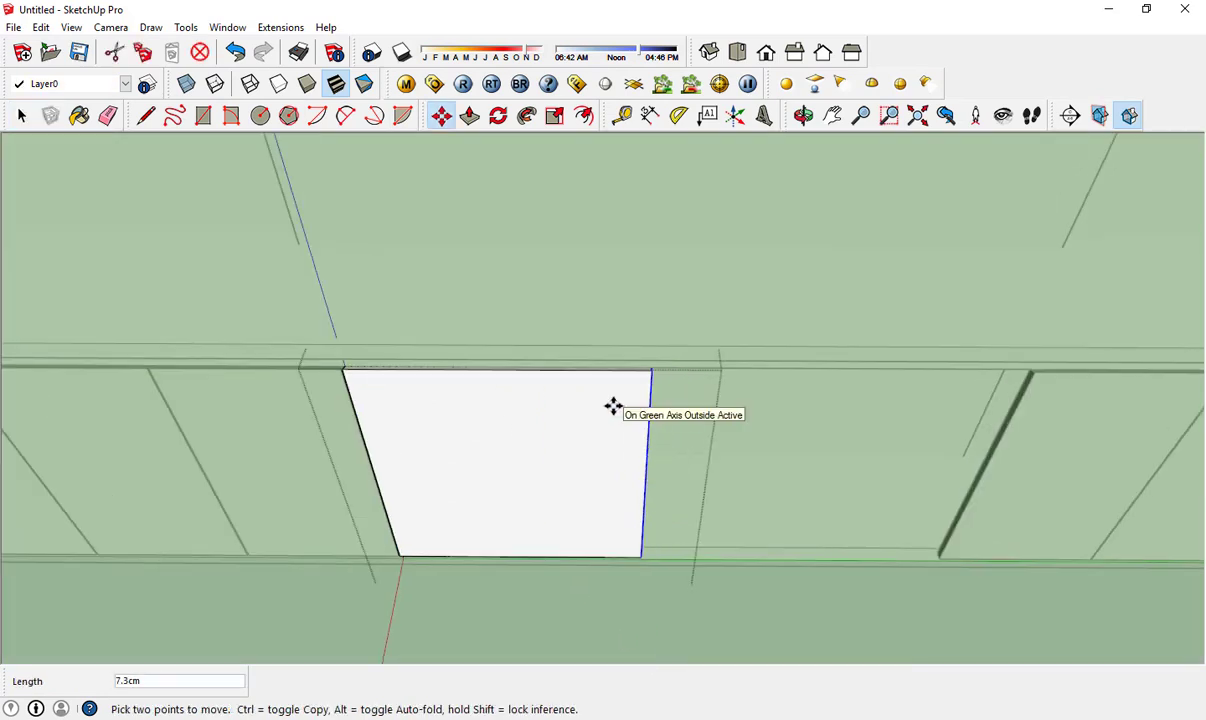
key(space)
key(Escape)
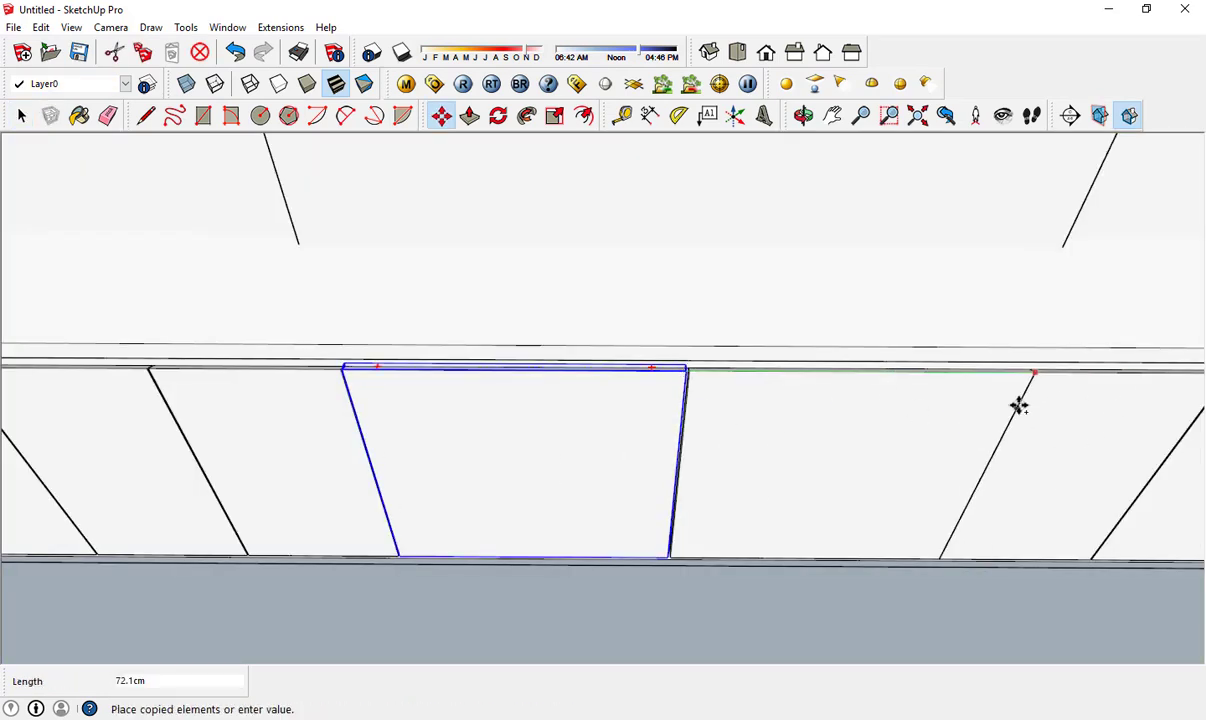
key(Escape)
- Orbit down to face the row of cabinet doors
scroll(729, 402, down, 1)
scroll(990, 385, up, 4)
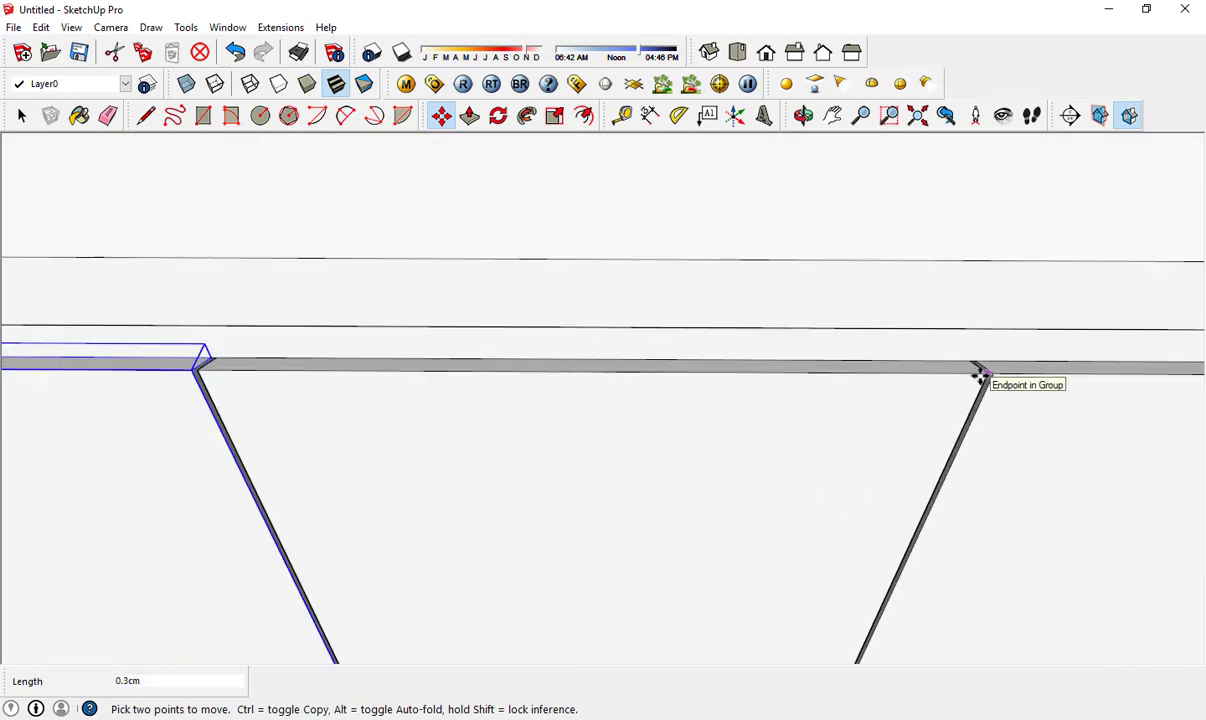
scroll(952, 398, down, 5)
key(space)
scroll(514, 499, up, 3)
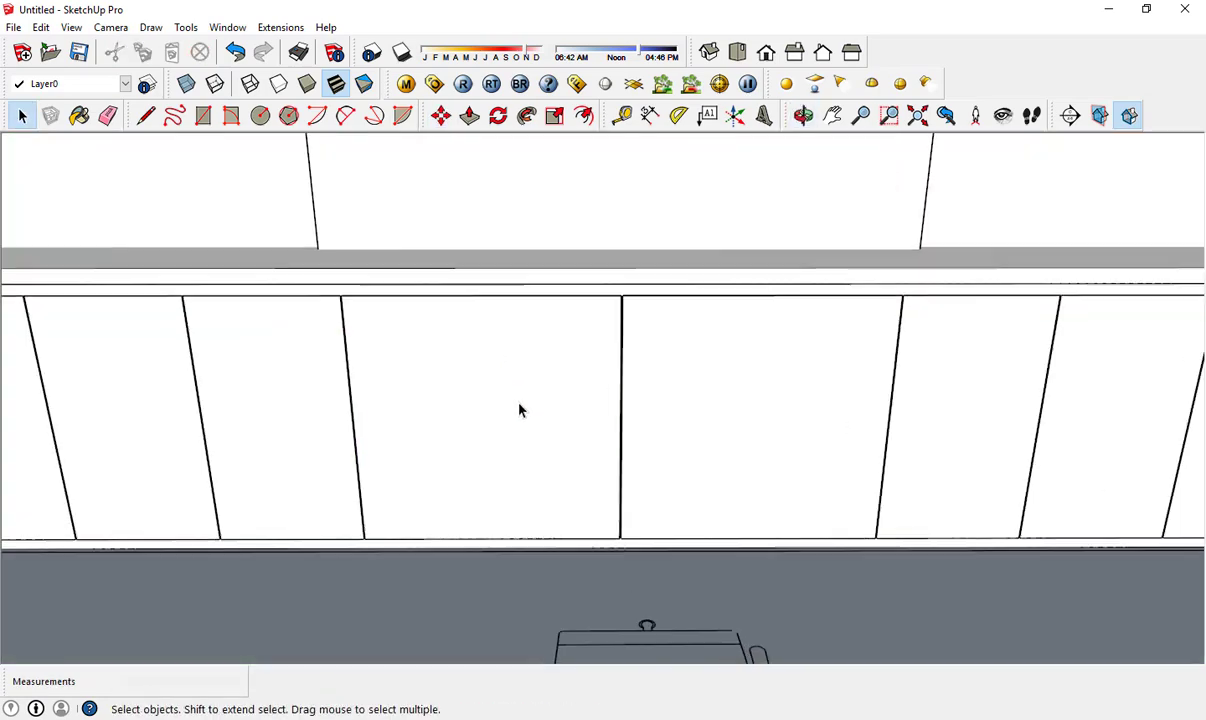
key(l)
mouse_move(519, 410)
middle_down()
mouse_move(556, 453)
mouse_move(606, 477)
middle_up()
scroll(598, 439, down, 2)
- In the middle door panel group, raise the panel's bottom edge
key(space)
scroll(375, 455, up, 3)
double_click(375, 455)
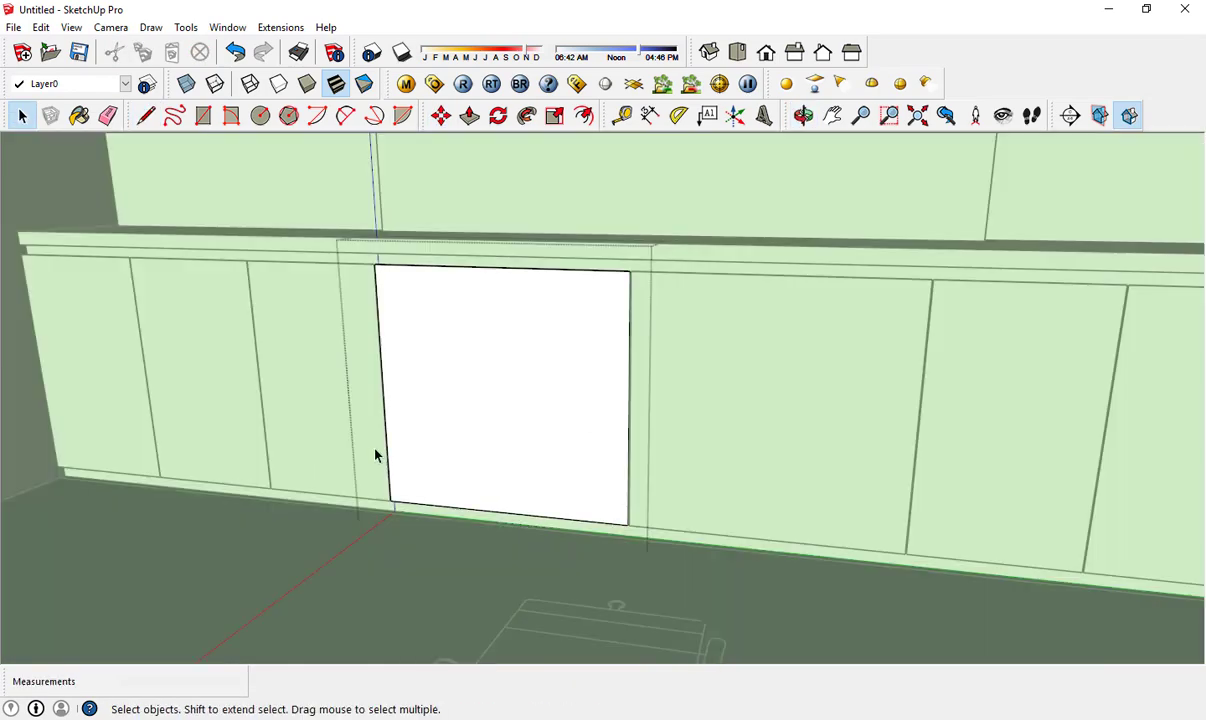
key(m)
click(706, 506)
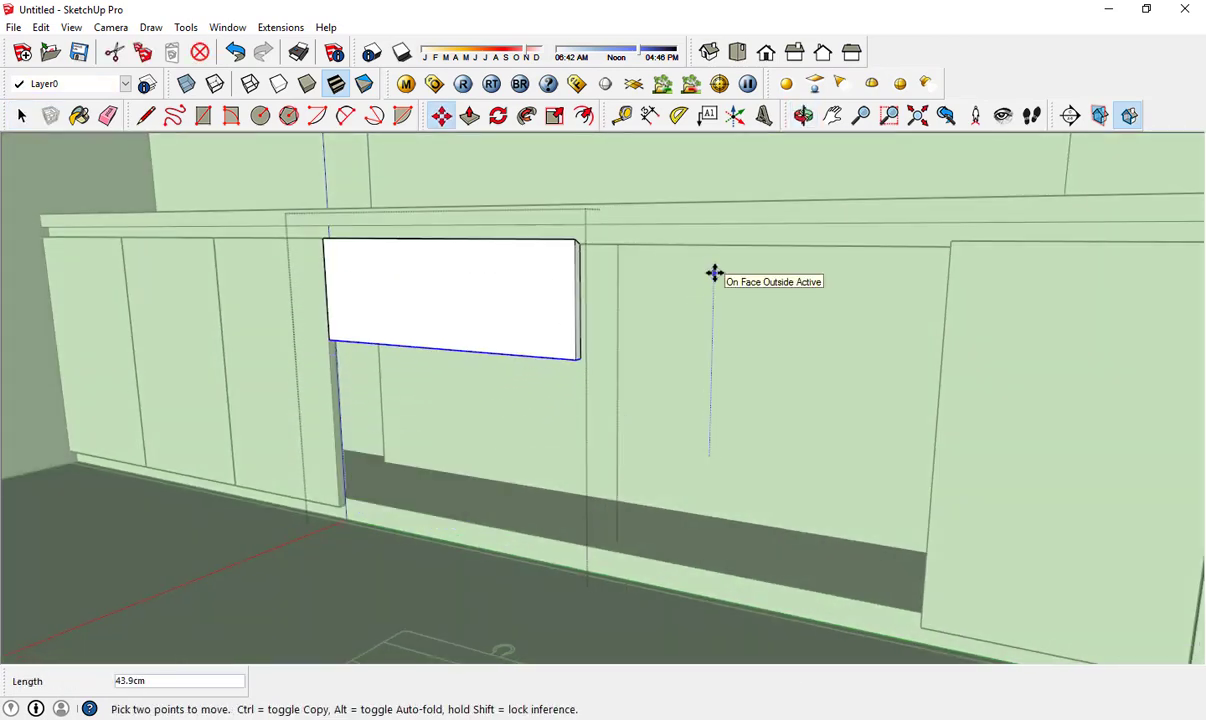
key(Return)
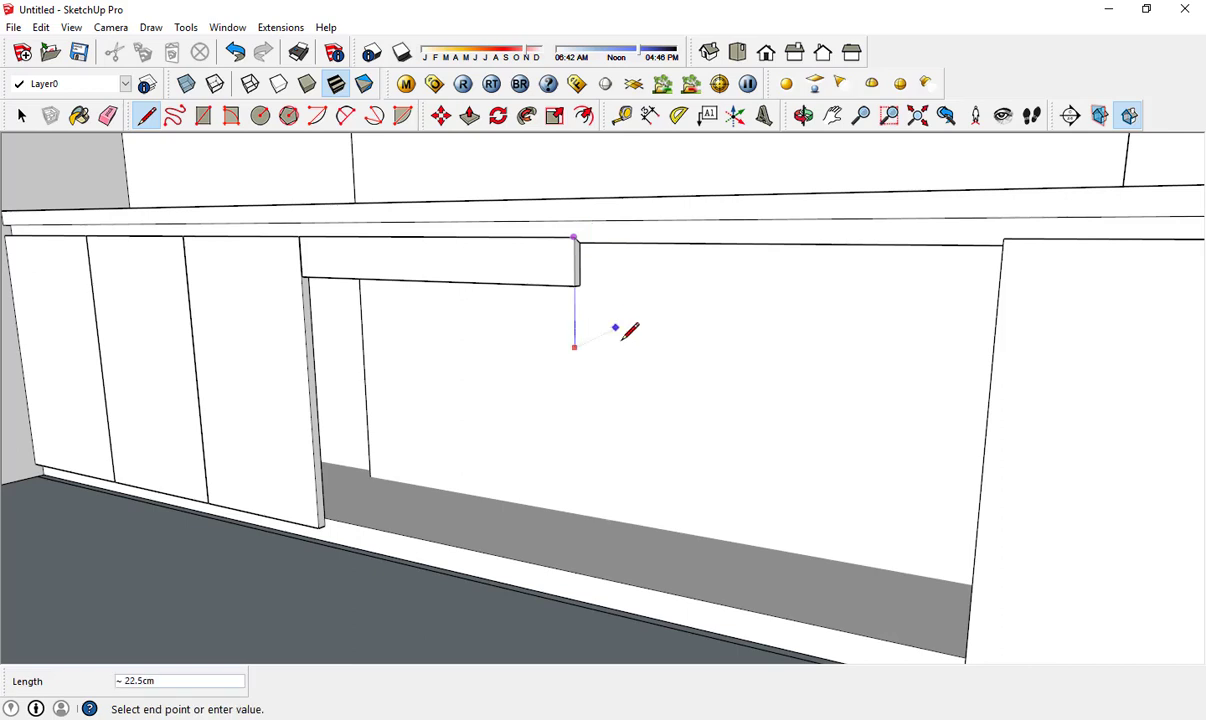
- Work out the 18 cm drawer height (72÷4) in the Calculator
key(super)
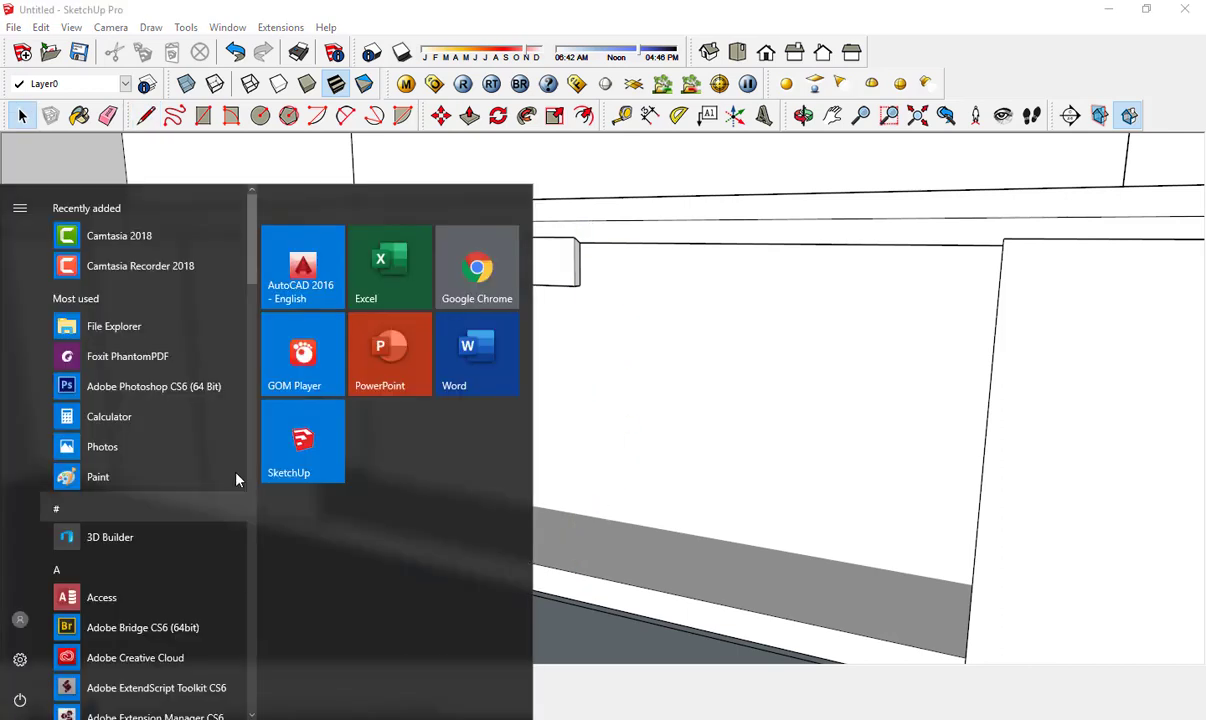
click(108, 417)
text(7)
text(4)
key(Return)
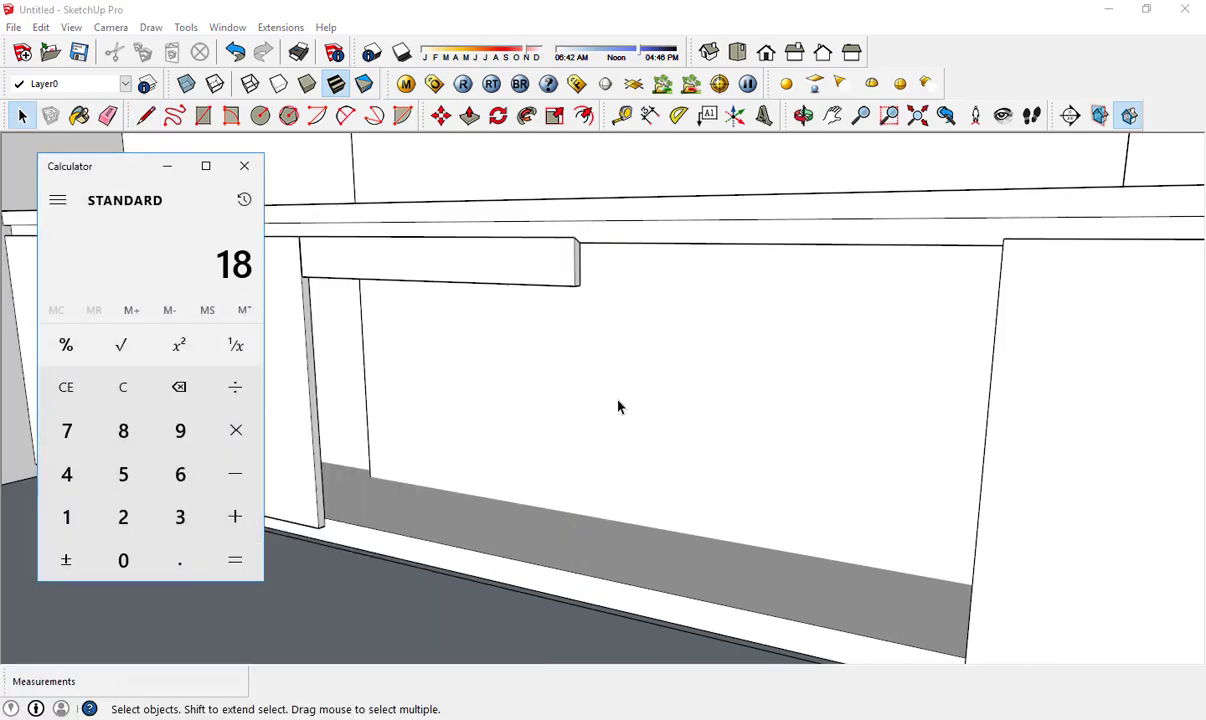
- Pull the drawer-front strip out 6 cm
click(568, 283)
key(l)
scroll(580, 228, up, 1)
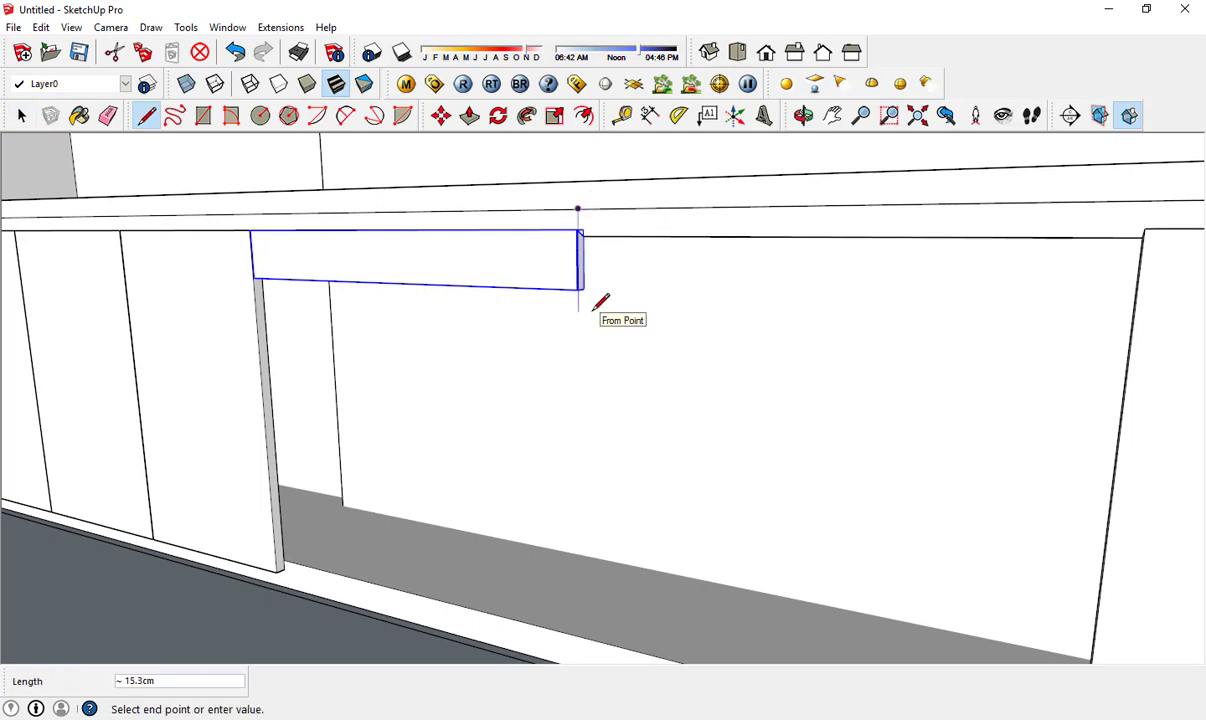
key(space)
key(p)
middle_drag(519, 266, 530, 309)
click(525, 161)
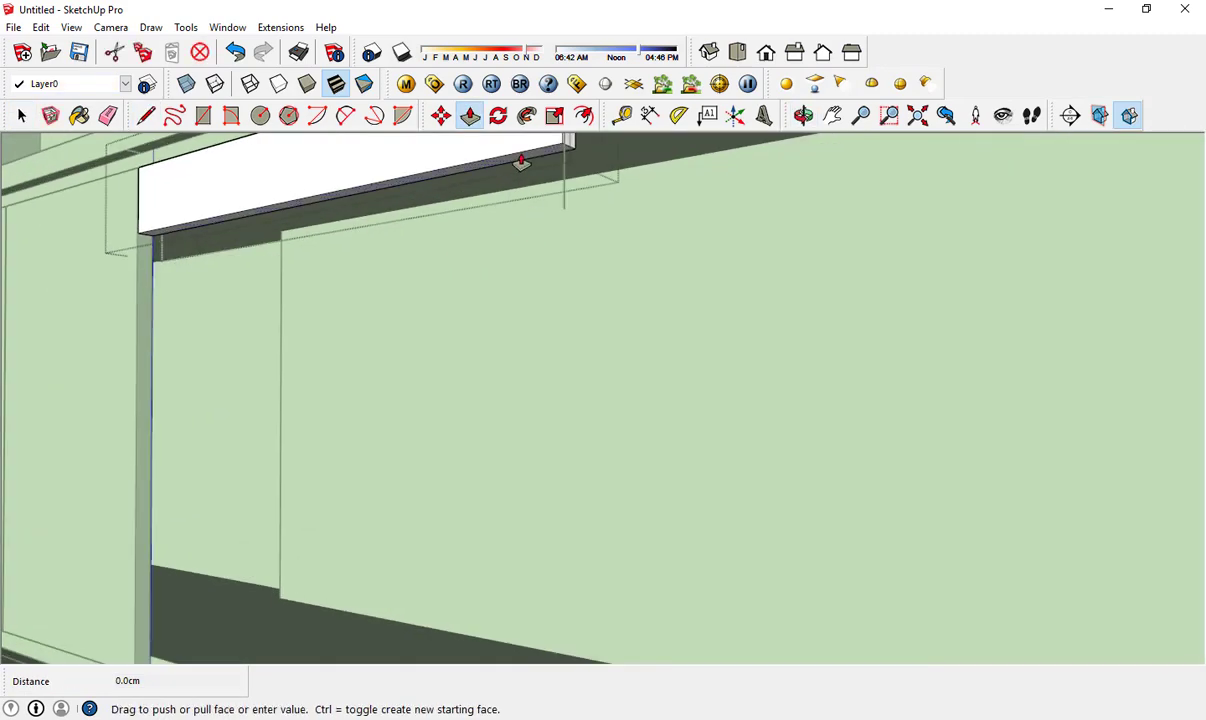
text(6)
key(Return)
key(space)
- Copy the drawer front downward to stack four drawer fronts
mouse_move(564, 218)
middle_down()
mouse_move(590, 278)
mouse_move(596, 265)
middle_up()
key(m)
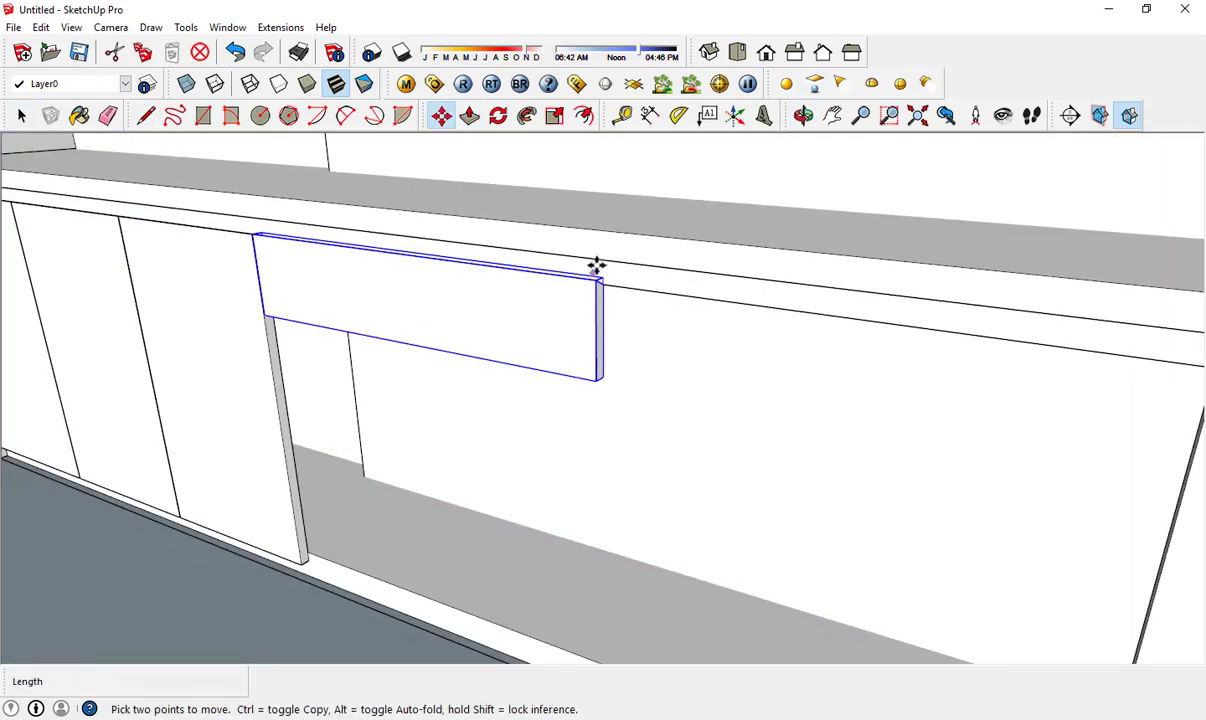
ctrl+click(596, 376)
click(598, 485)
key(space)
- Copy the column of drawer fronts to the right to form a second column
middle_drag(600, 584, 580, 447)
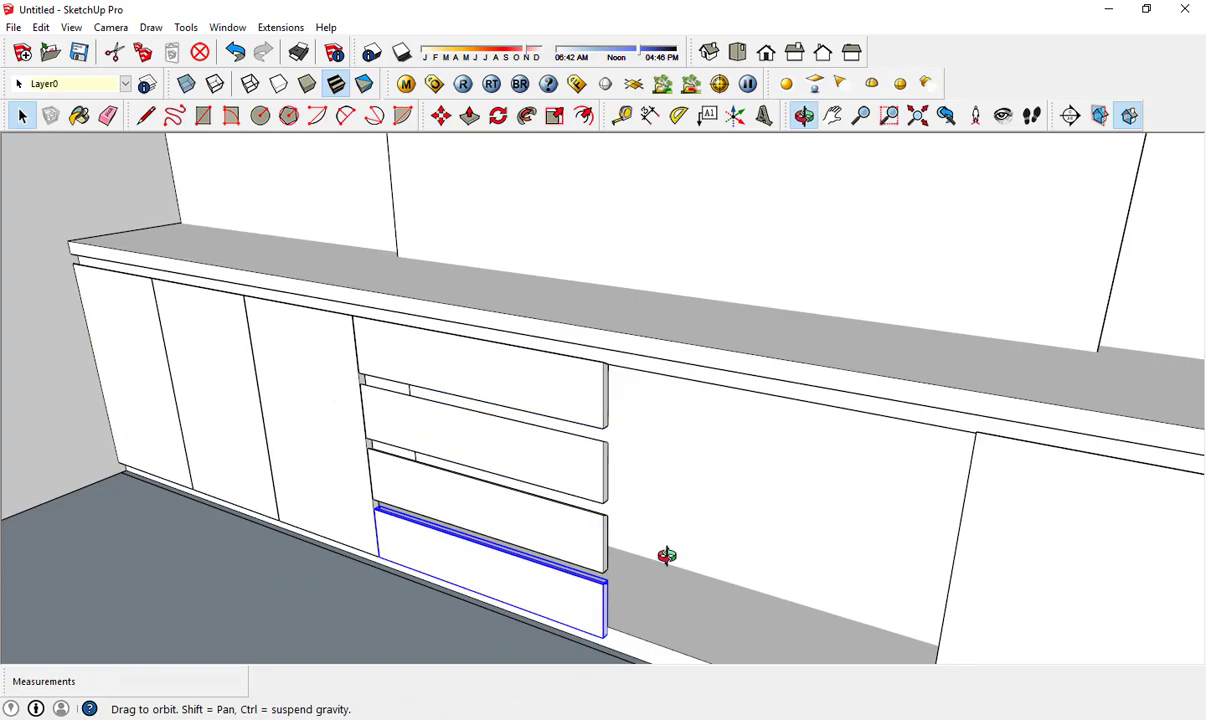
key(m)
middle_drag(646, 538, 646, 503)
ctrl+click(646, 503)
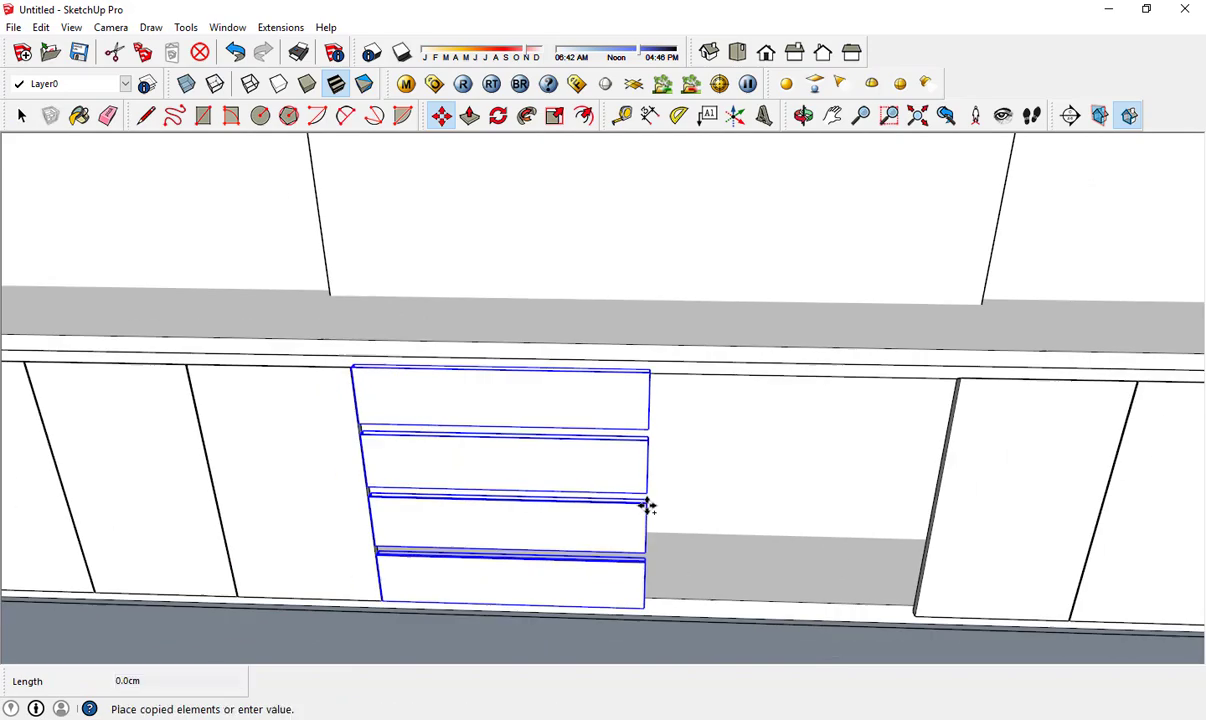
click(915, 614)
key(space)
mouse_move(469, 512)
middle_down()
mouse_move(560, 538)
mouse_move(468, 498)
mouse_move(595, 404)
mouse_move(530, 468)
mouse_move(536, 457)
middle_up()
click(560, 538)
key(m)
ctrl+click(468, 498)
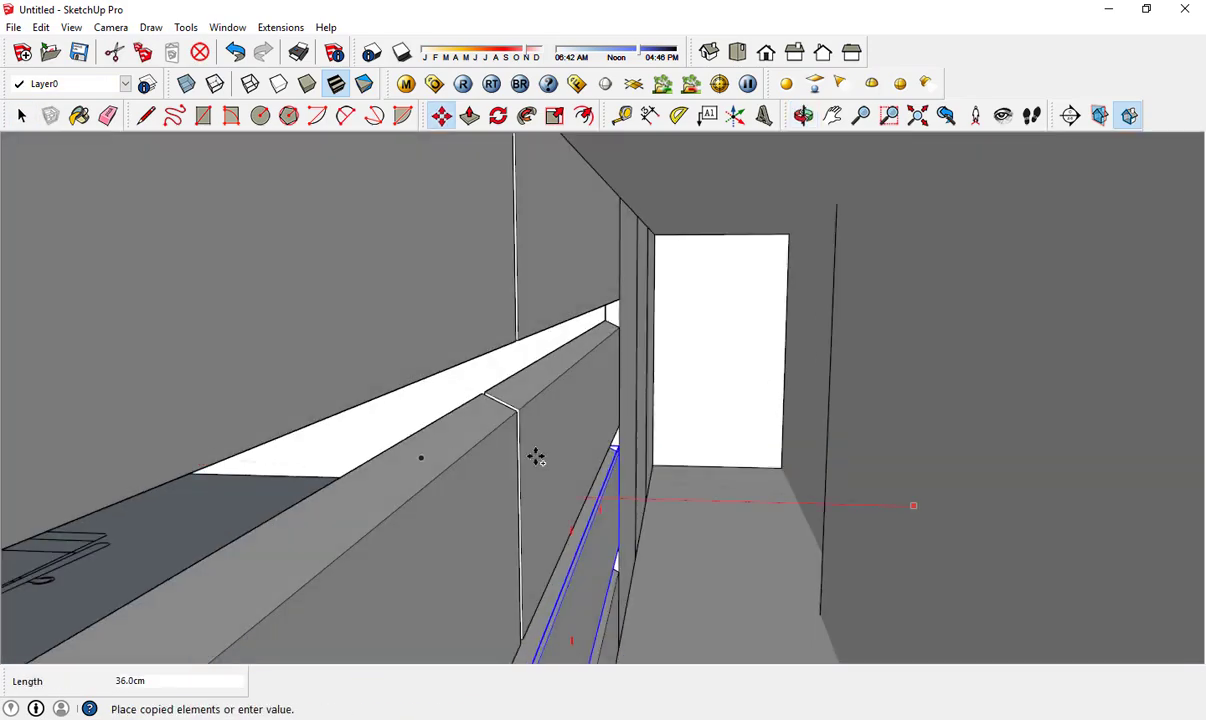
- Inside a drawer group, shift its face about 1 cm and push it back into the cabinet
double_click(609, 522)
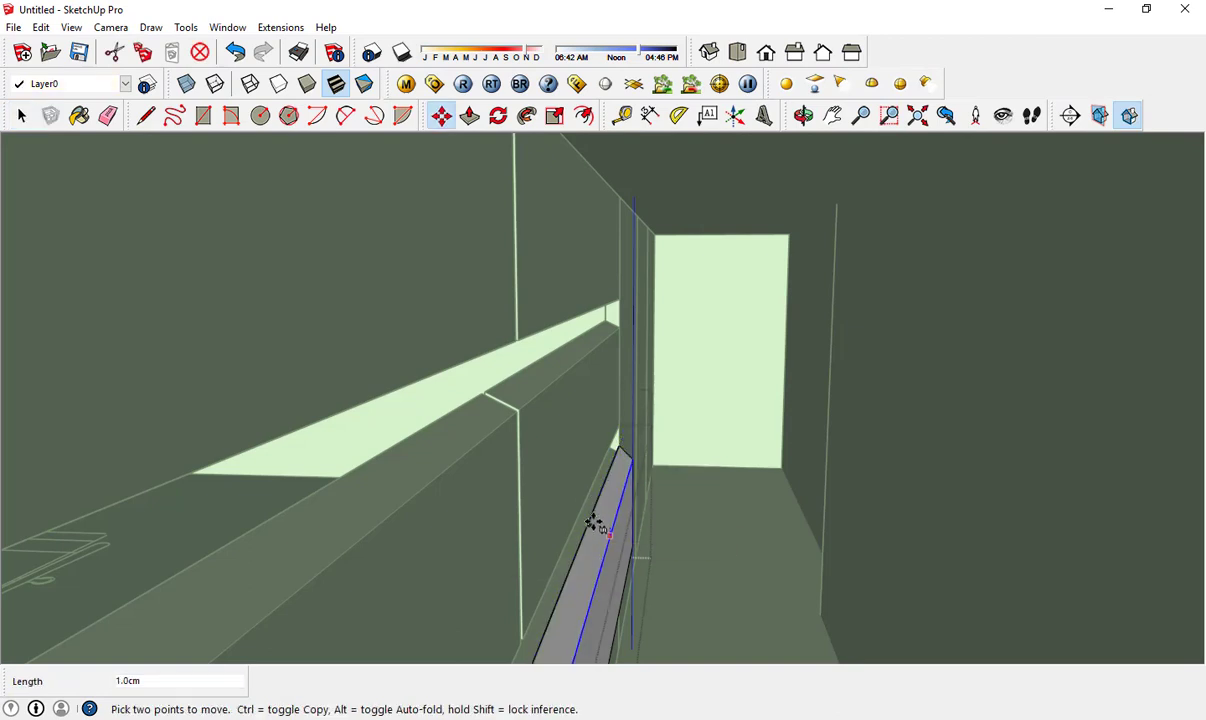
middle_drag(604, 500, 583, 557)
key(p)
click(658, 541)
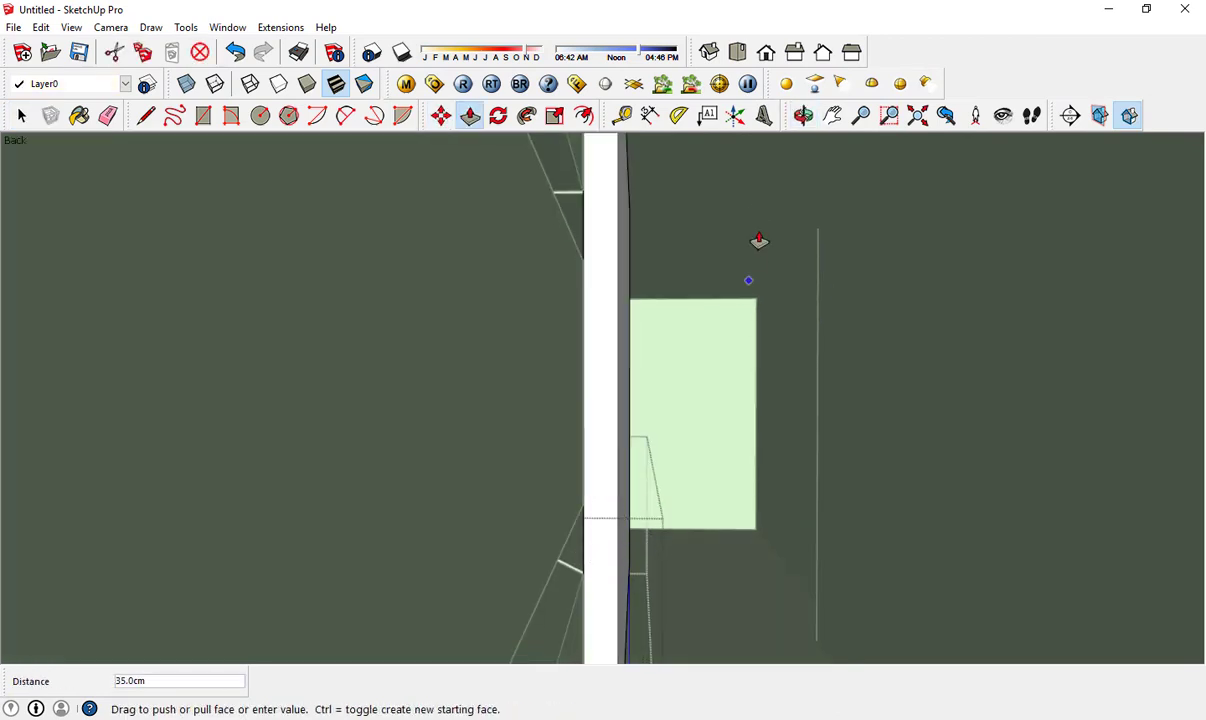
middle_drag(759, 242, 651, 374)
click(547, 558)
scroll(547, 558, down, 3)
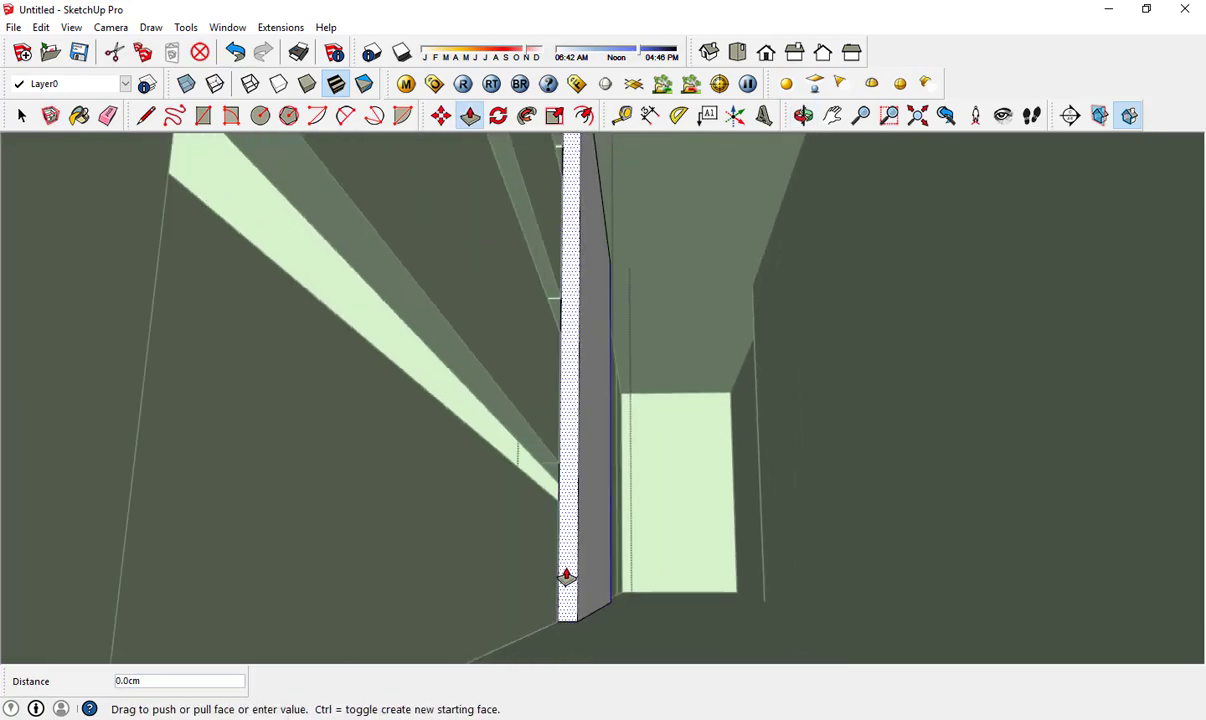
scroll(565, 573, down, 1)
mouse_move(423, 416)
middle_down()
mouse_move(678, 549)
mouse_move(649, 530)
middle_up()
key(space)
scroll(649, 530, up, 2)
- Orbit and zoom out from the cabinet to a top-down view of the conference table and chairs
scroll(528, 562, down, 4)
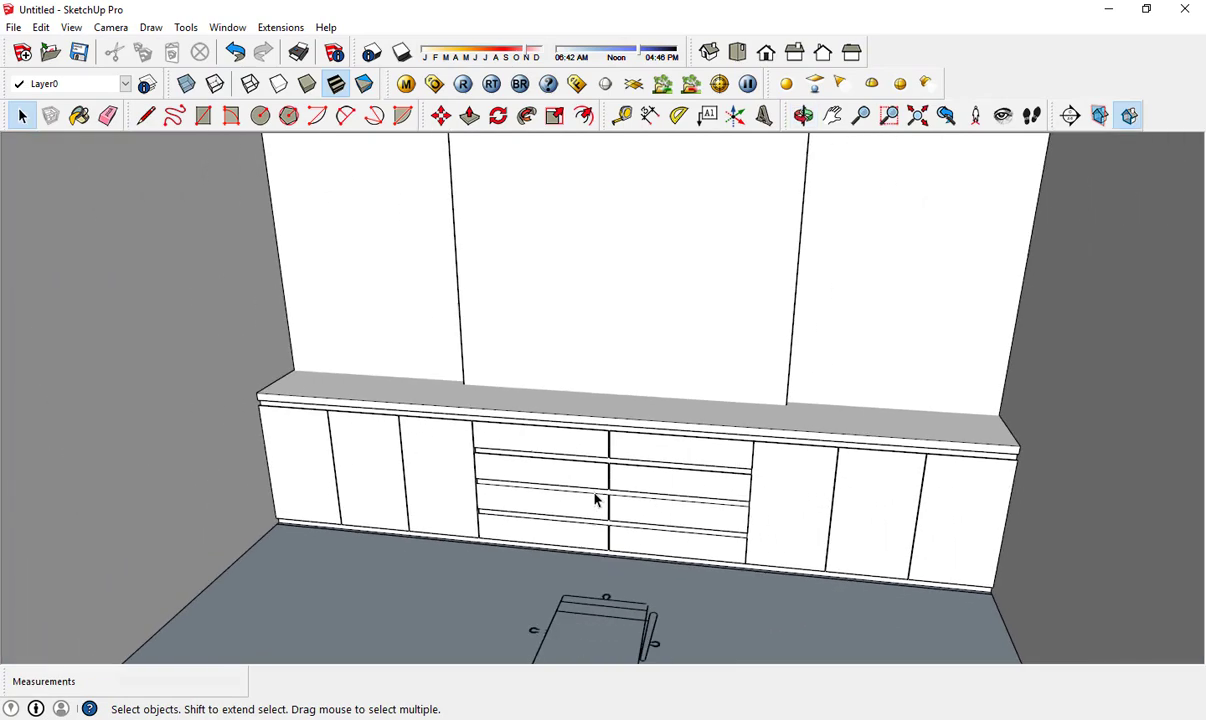
mouse_move(595, 498)
middle_down()
mouse_move(826, 501)
mouse_move(759, 517)
middle_up()
mouse_move(692, 472)
middle_down()
mouse_move(708, 514)
mouse_move(643, 380)
middle_up()
scroll(680, 360, down, 3)
scroll(716, 342, up, 3)
scroll(593, 305, down, 2)
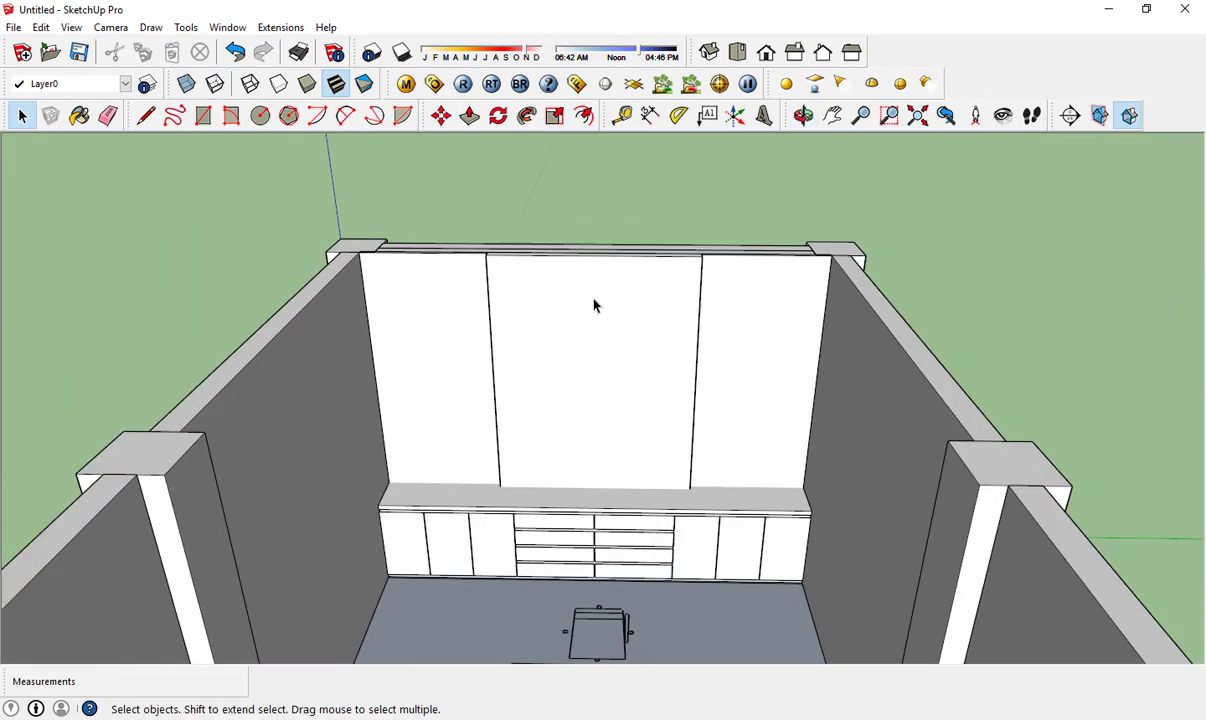
mouse_move(584, 228)
middle_down()
mouse_move(616, 380)
mouse_move(369, 412)
middle_up()
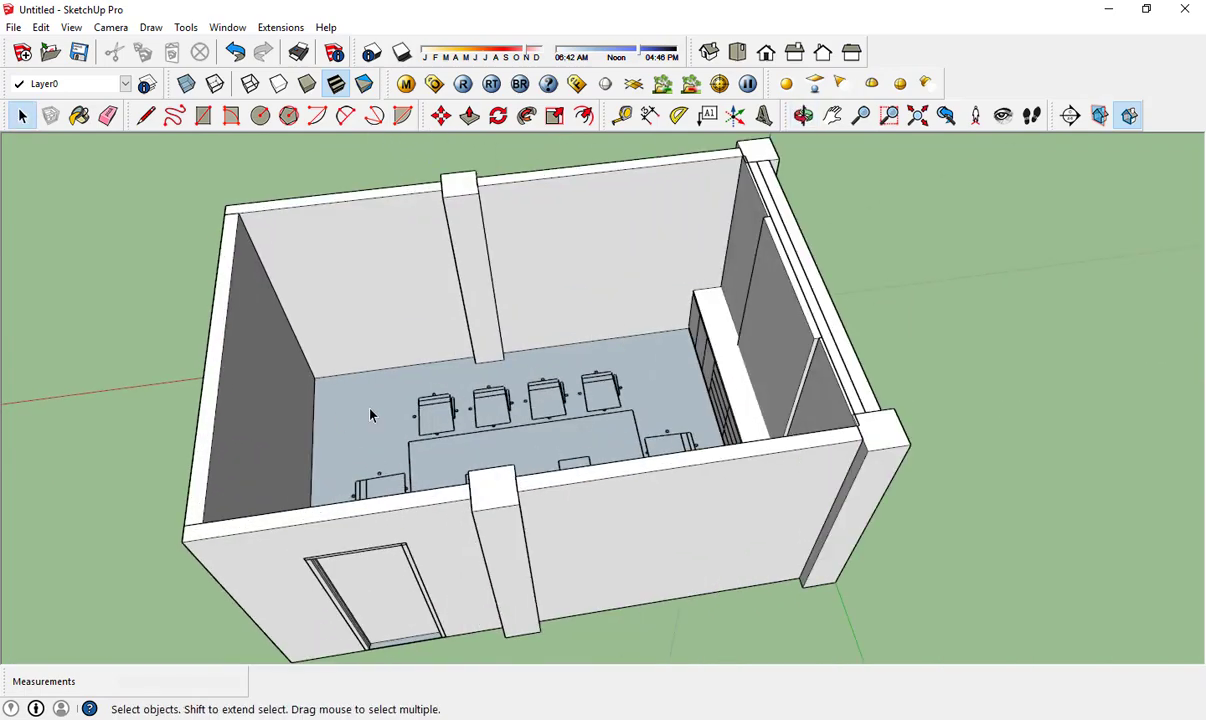
scroll(444, 418, up, 3)
- Push/pull the tabletop face to make it 4 cm thick
key(r)
right_click(725, 500)
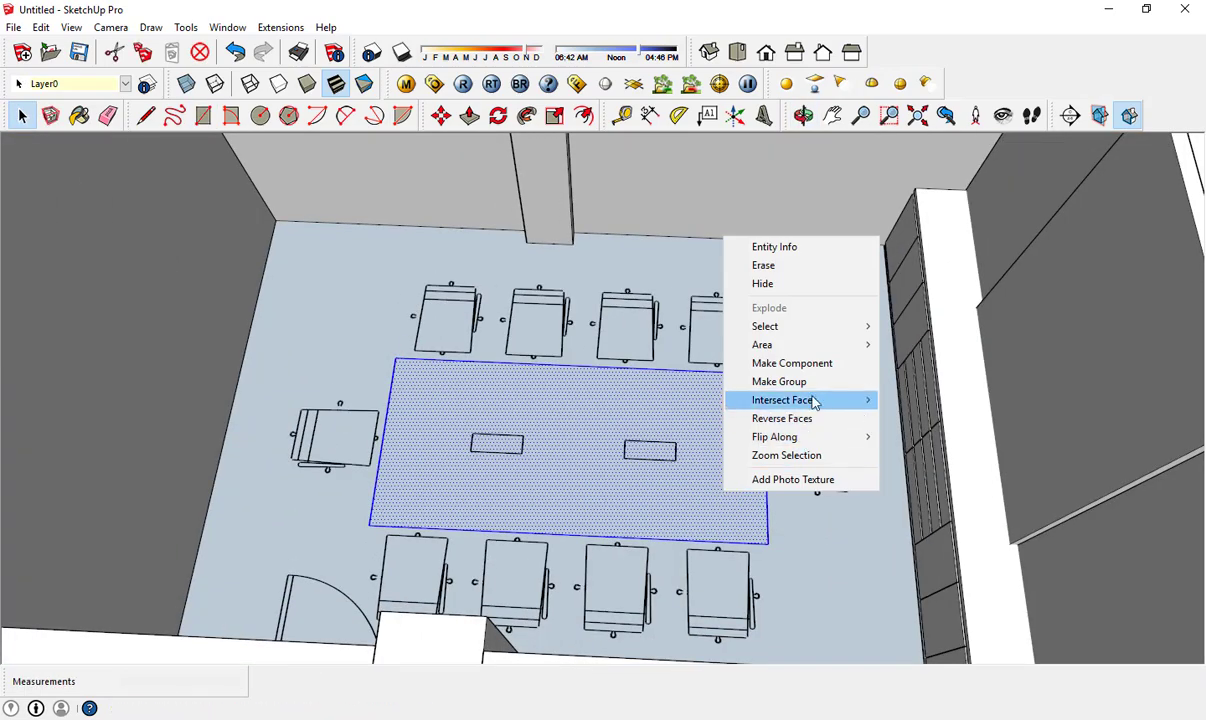
key(Escape)
scroll(667, 460, up, 3)
scroll(754, 571, up, 5)
key(p)
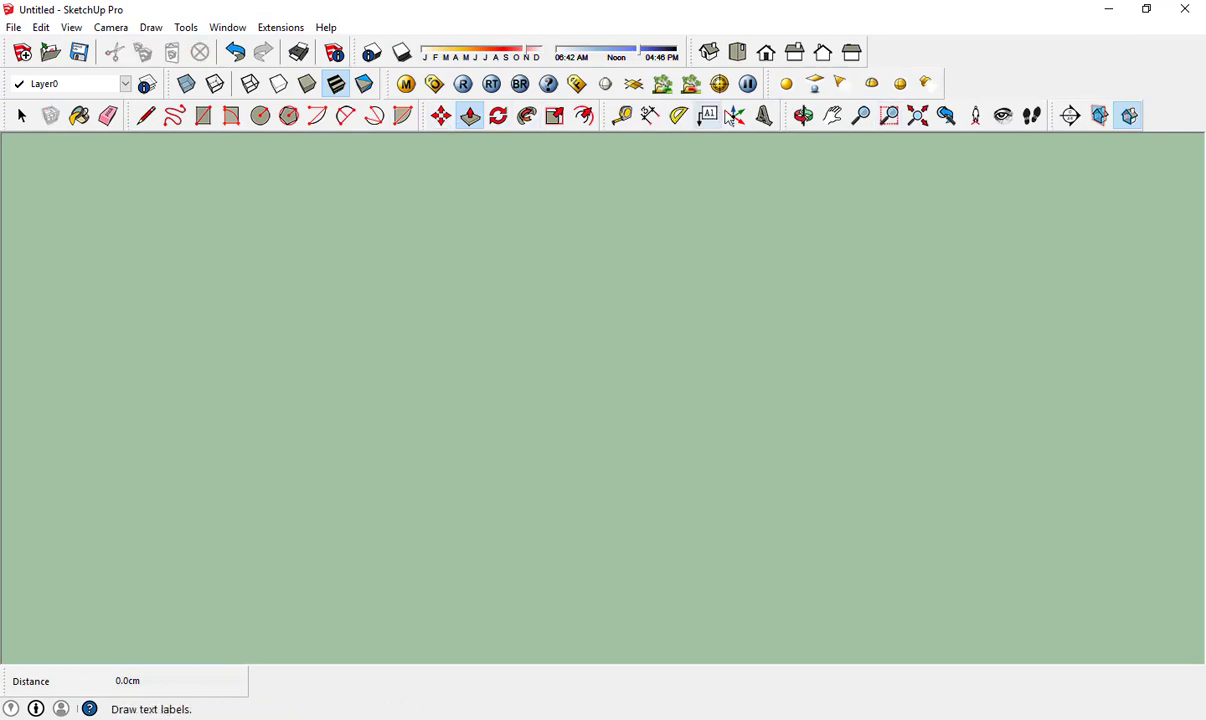
click(946, 115)
mouse_move(584, 385)
middle_down()
mouse_move(484, 457)
mouse_move(471, 508)
mouse_move(517, 474)
mouse_move(211, 537)
mouse_move(229, 476)
middle_up()
scroll(444, 430, up, 3)
click(446, 425)
key(space)
- Move the tabletop up 71 cm above the floor
click(318, 476)
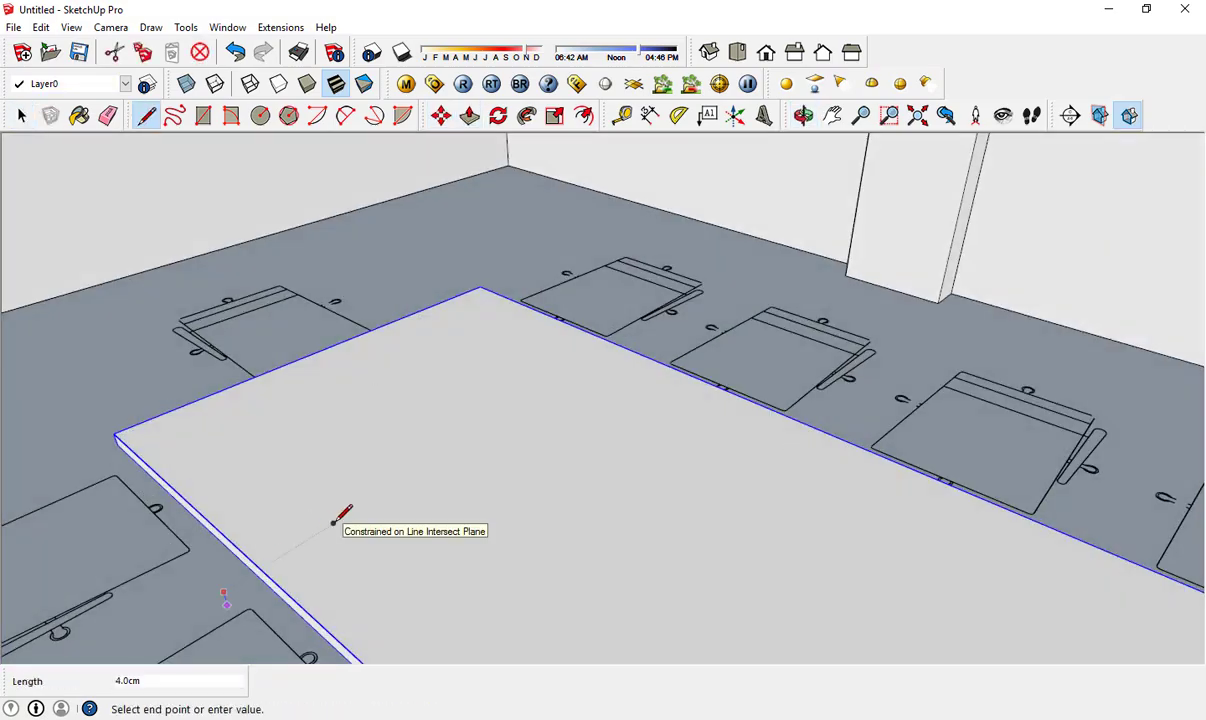
key(m)
click(312, 425)
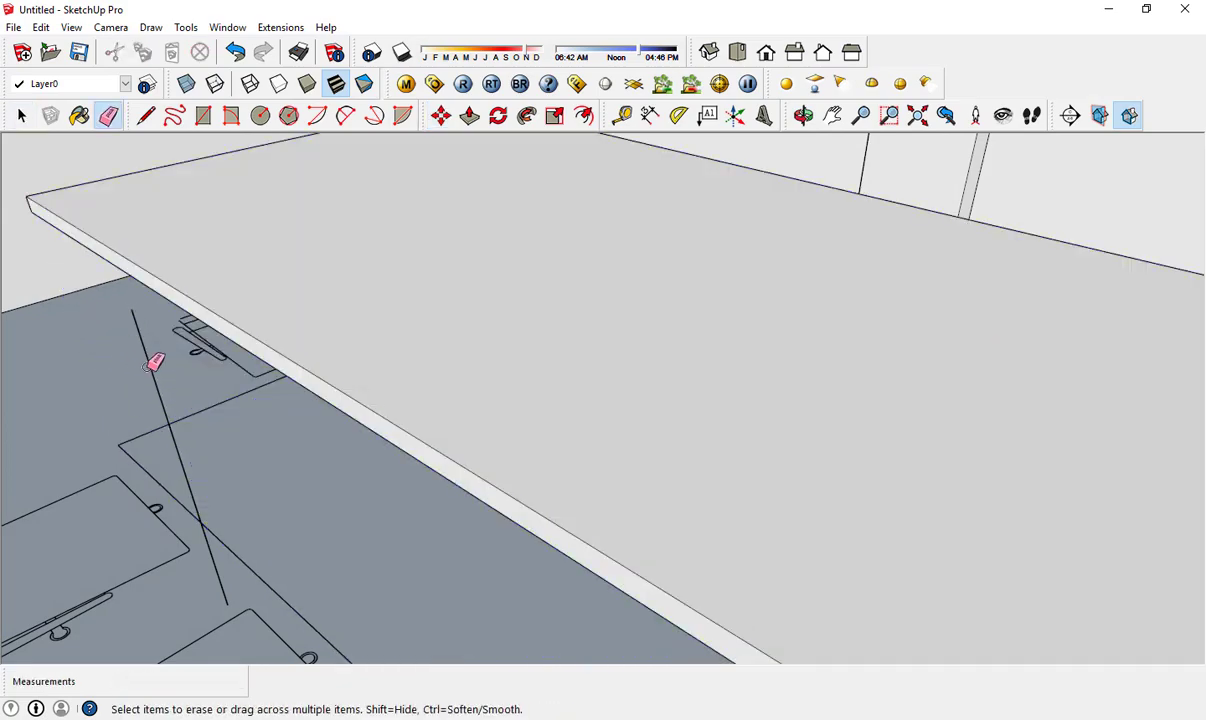
mouse_move(153, 363)
middle_down()
mouse_move(285, 471)
mouse_move(363, 420)
mouse_move(834, 474)
mouse_move(629, 489)
mouse_move(409, 474)
mouse_move(425, 428)
mouse_move(396, 374)
middle_up()
key(space)
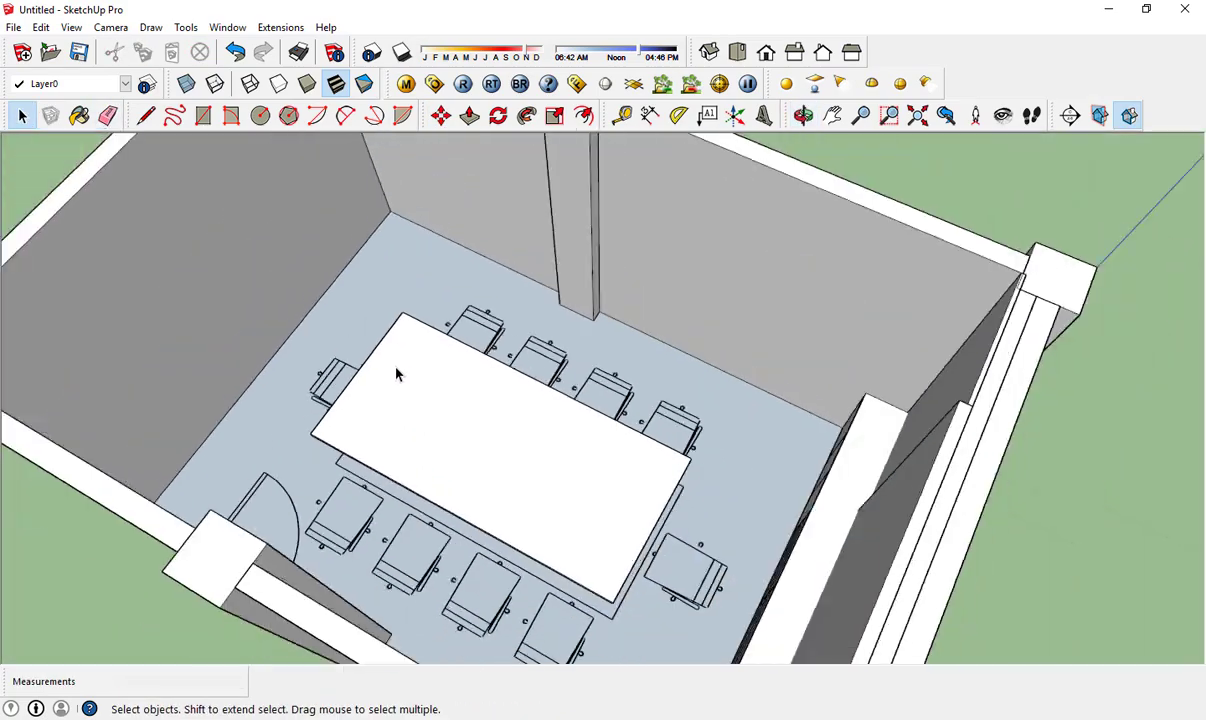
- Draw a 10 cm-wide strip along the table's long edge, group it, and move it toward the middle
key(r)
scroll(396, 374, up, 2)
middle_drag(522, 410, 855, 455)
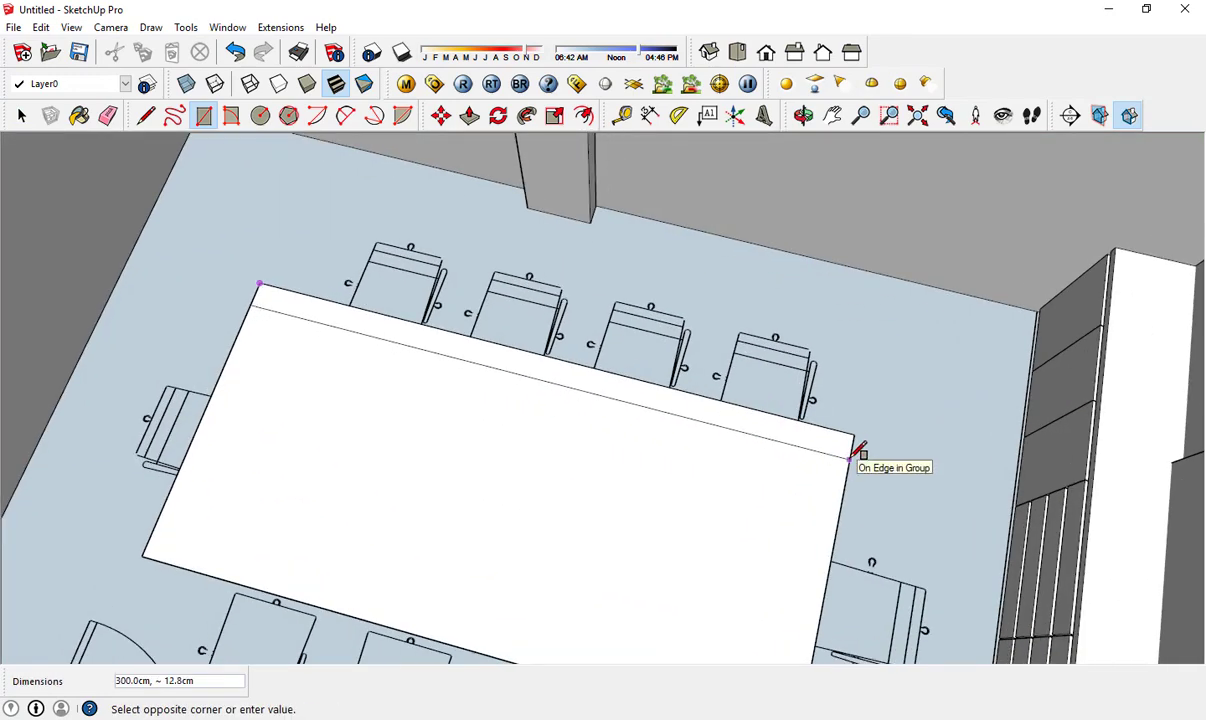
text(,10)
key(Return)
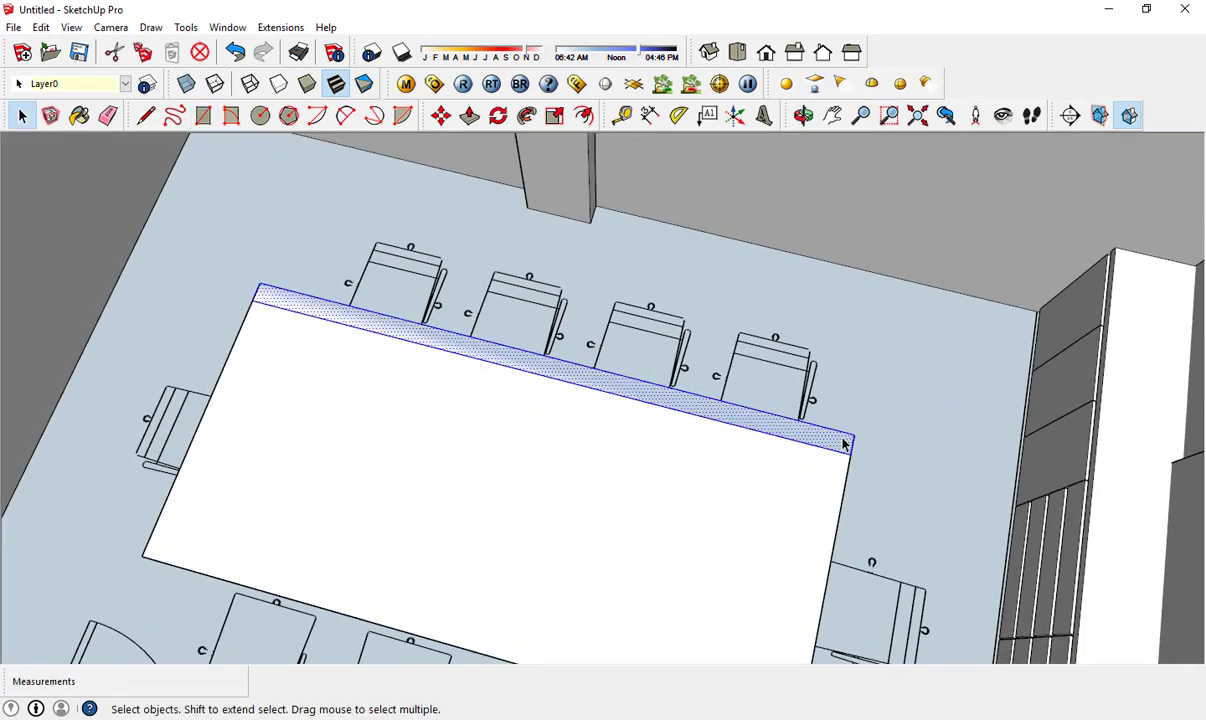
right_click(843, 444)
click(888, 580)
key(m)
click(848, 440)
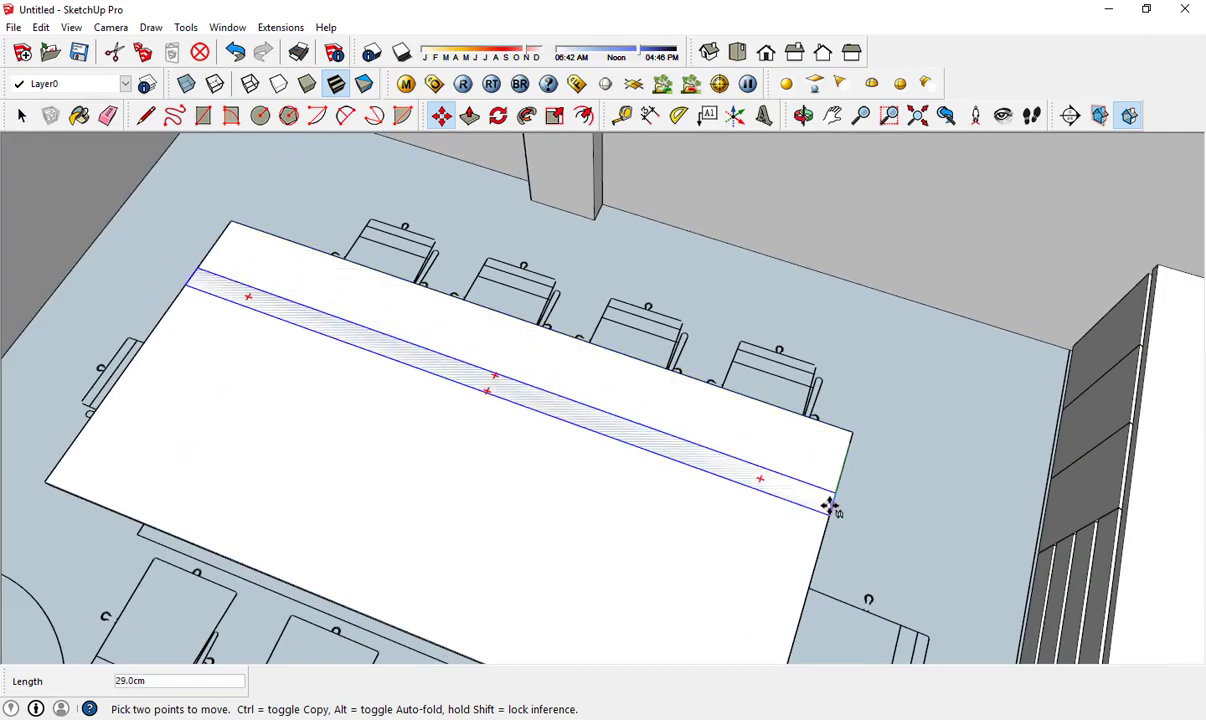
scroll(831, 507, down, 3)
- Push/Pull the strip face down beneath the tabletop into a hanging board
key(p)
scroll(767, 560, up, 2)
scroll(748, 560, up, 2)
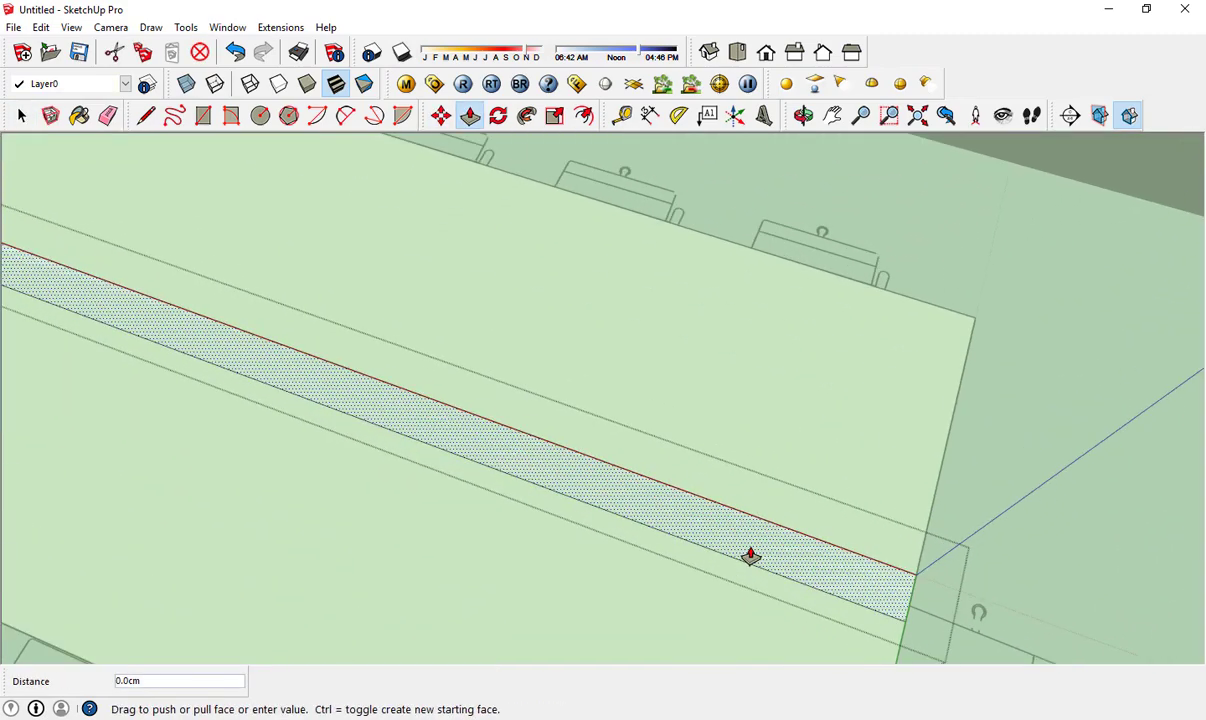
mouse_move(751, 557)
middle_down()
mouse_move(668, 210)
mouse_move(565, 371)
middle_up()
click(565, 371)
drag(897, 517, 773, 519)
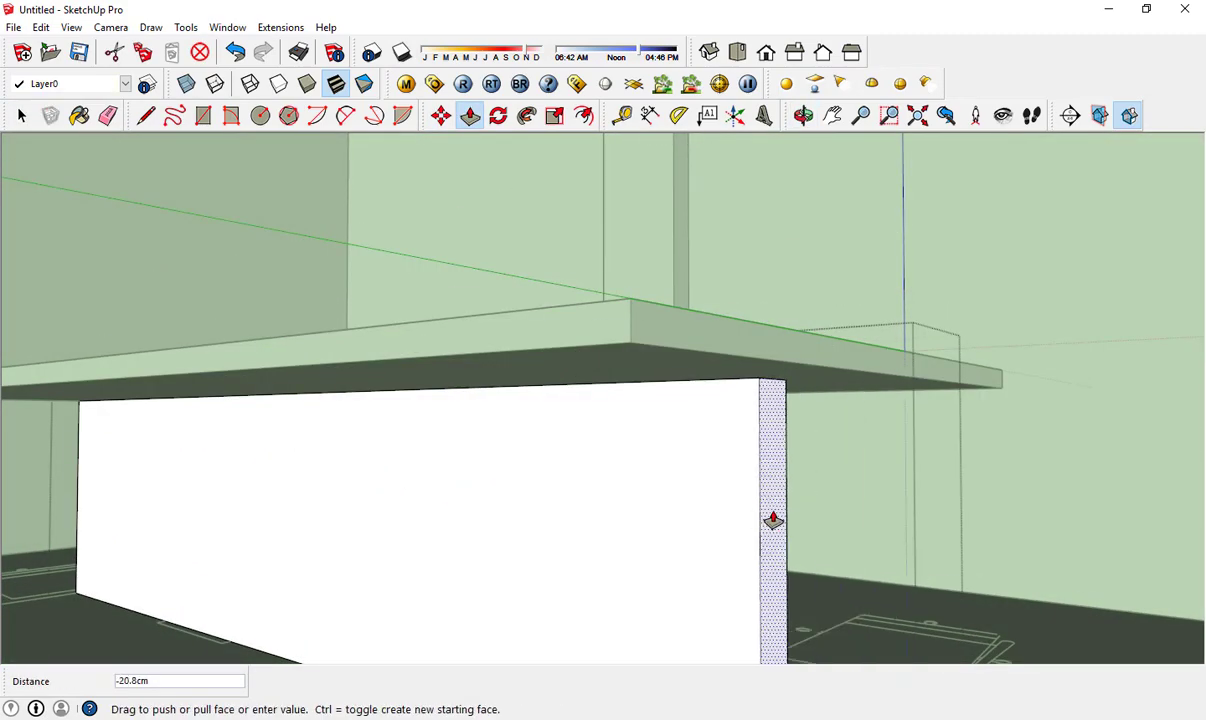
click(773, 519)
mouse_move(773, 519)
middle_down()
mouse_move(264, 425)
mouse_move(392, 457)
mouse_move(907, 425)
mouse_move(829, 412)
mouse_move(616, 519)
middle_up()
- Adjust the board's face to its final size with Push/Pull and select the board
key(space)
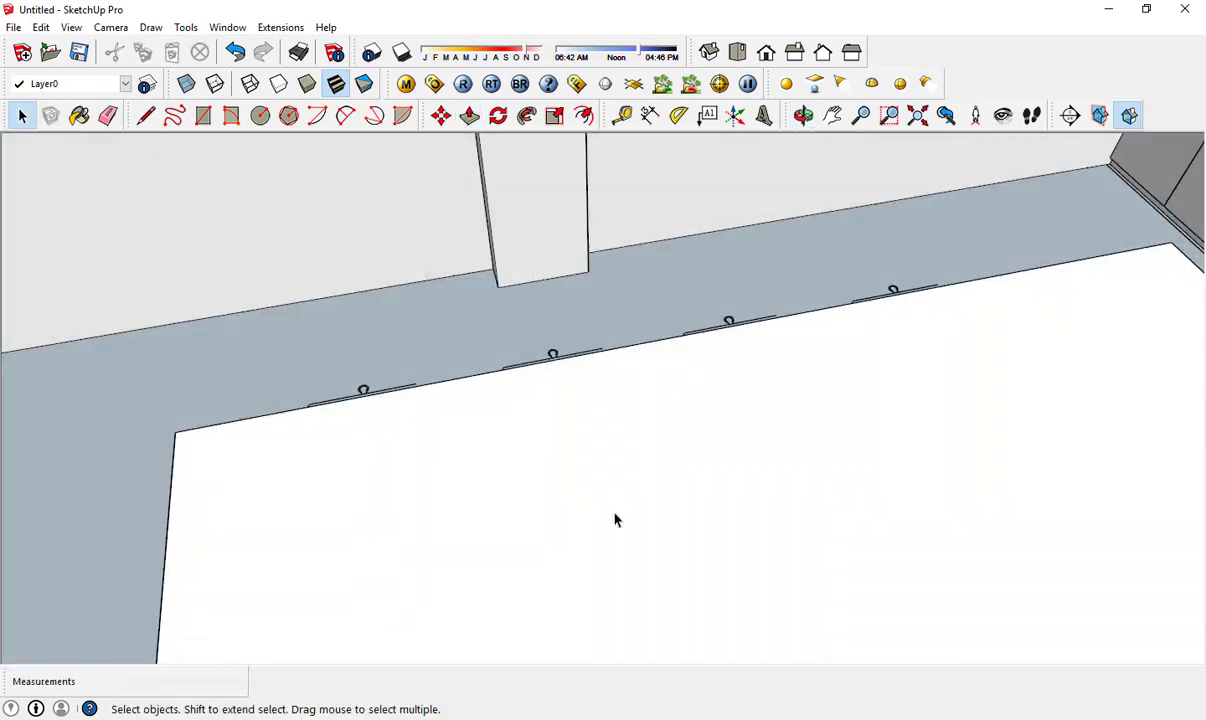
scroll(614, 365, down, 3)
scroll(614, 365, up, 5)
scroll(667, 562, up, 5)
mouse_move(893, 312)
middle_down()
mouse_move(673, 439)
mouse_move(537, 635)
mouse_move(769, 675)
mouse_move(673, 436)
middle_up()
key(p)
click(635, 443)
key(space)
click(627, 442)
- Orbit to an overhead view and hide the tabletop to expose the boards
key(m)
scroll(673, 436, down, 5)
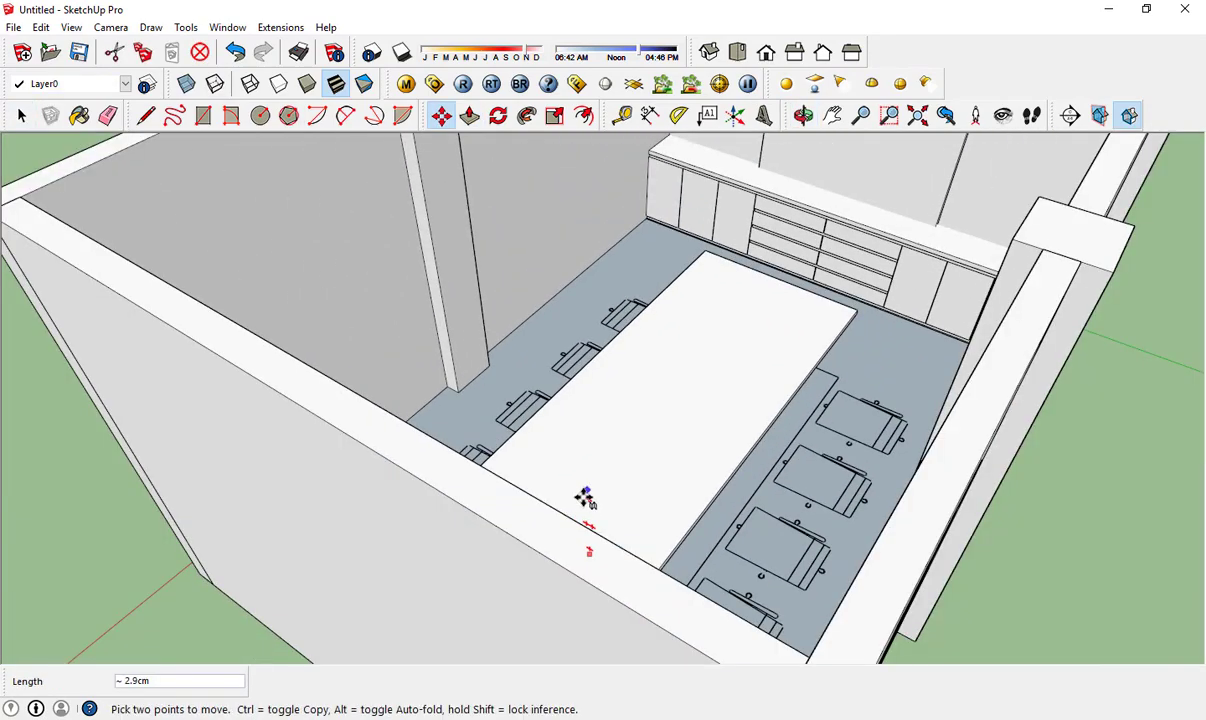
scroll(586, 500, up, 2)
scroll(538, 525, down, 3)
middle_drag(538, 390, 773, 512)
scroll(773, 512, down, 3)
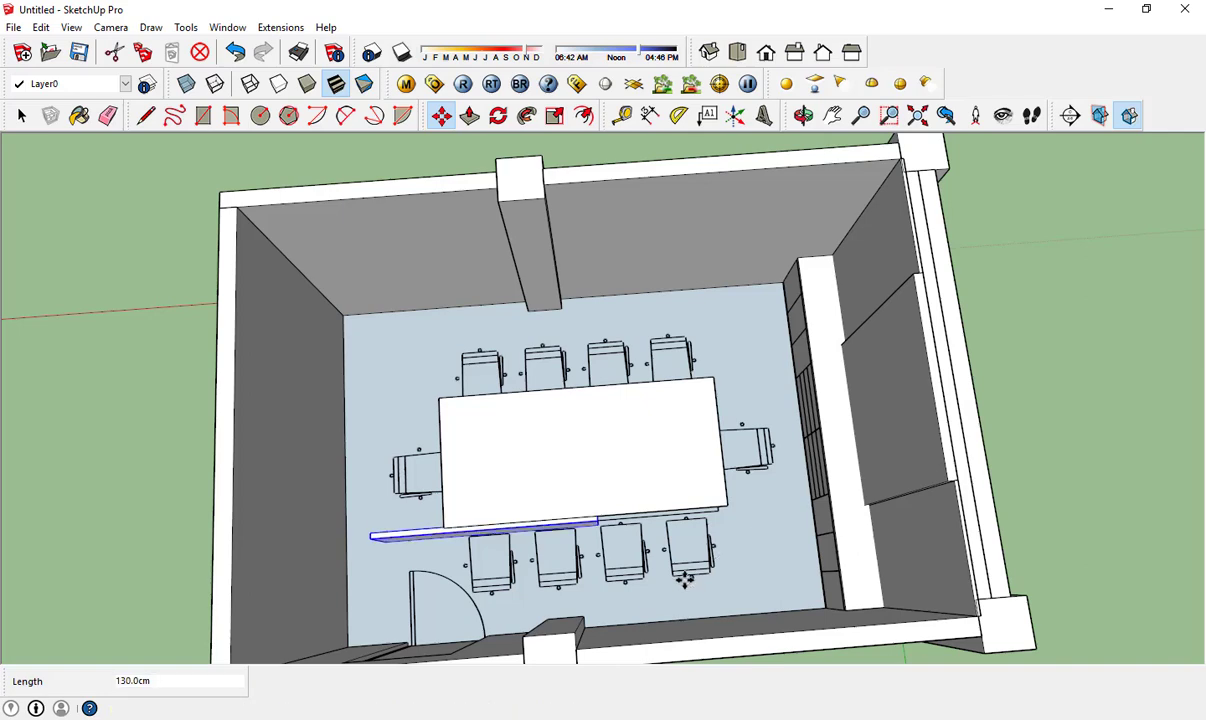
key(space)
right_click(668, 220)
click(690, 266)
- Rotate the board 90° so it crosses the long board under the table
scroll(562, 513, up, 4)
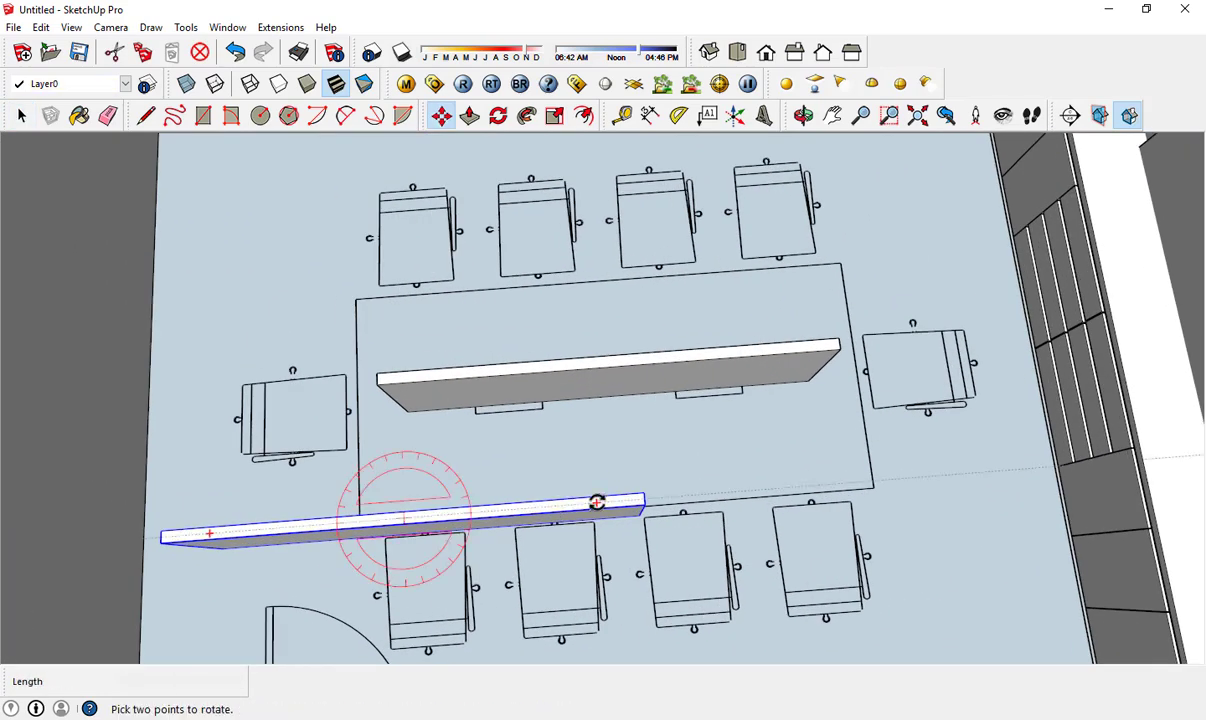
click(596, 502)
scroll(411, 527, down, 3)
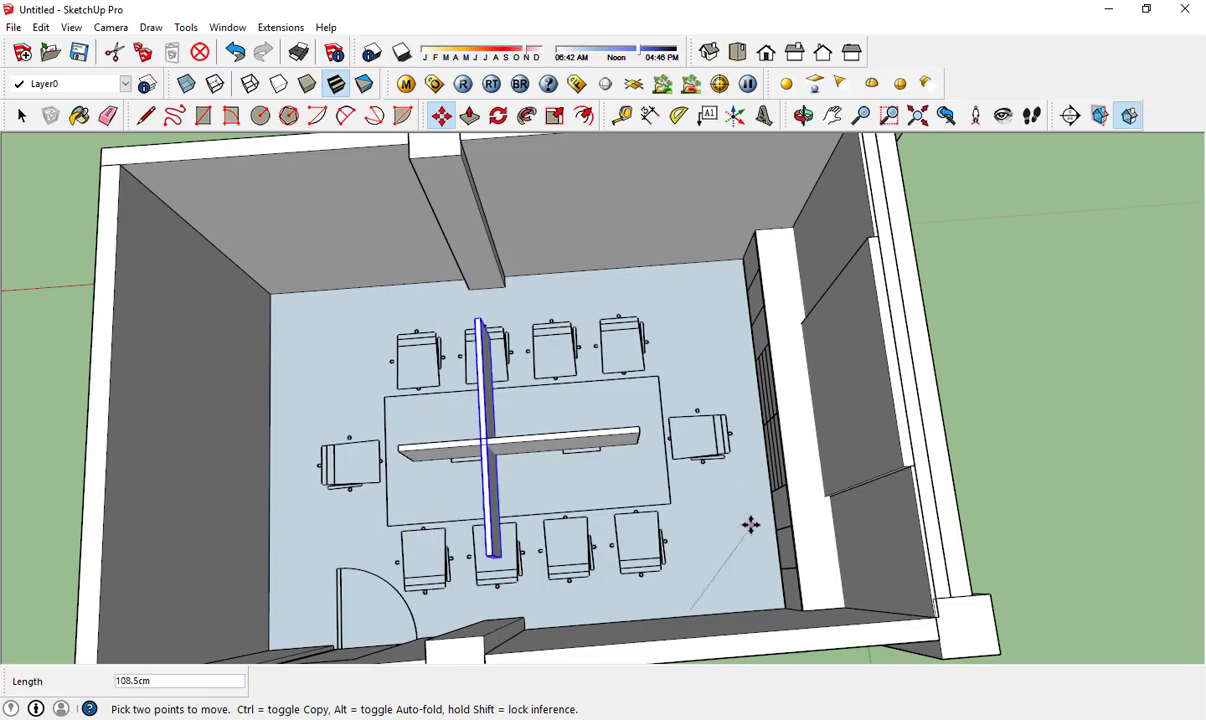
scroll(538, 480, up, 2)
scroll(720, 443, up, 2)
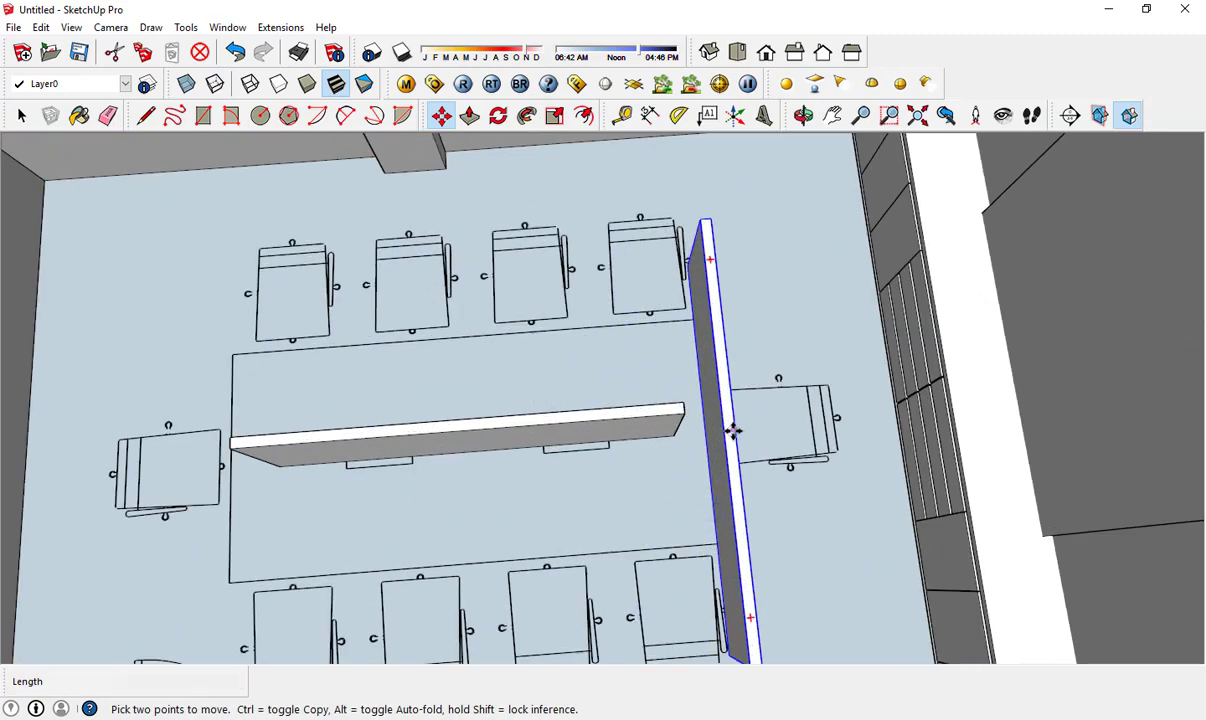
scroll(733, 431, up, 2)
scroll(686, 409, down, 2)
mouse_move(702, 382)
middle_down()
mouse_move(817, 470)
mouse_move(778, 627)
middle_up()
- Push/Pull the crossing board 50 cm and trim its end faces
key(p)
scroll(763, 570, up, 1)
text(50)
key(Return)
mouse_move(785, 521)
middle_down()
mouse_move(1125, 498)
mouse_move(345, 537)
middle_up()
mouse_move(527, 557)
middle_down()
mouse_move(719, 522)
mouse_move(682, 543)
middle_up()
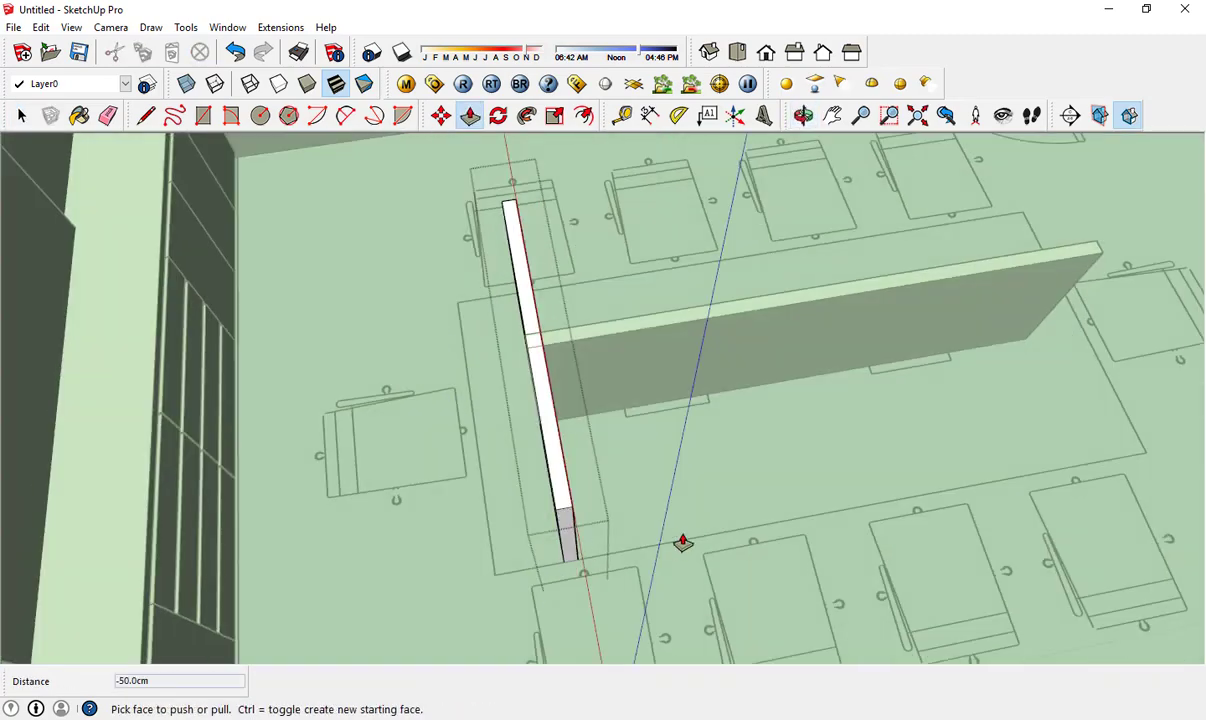
middle_drag(799, 558, 640, 545)
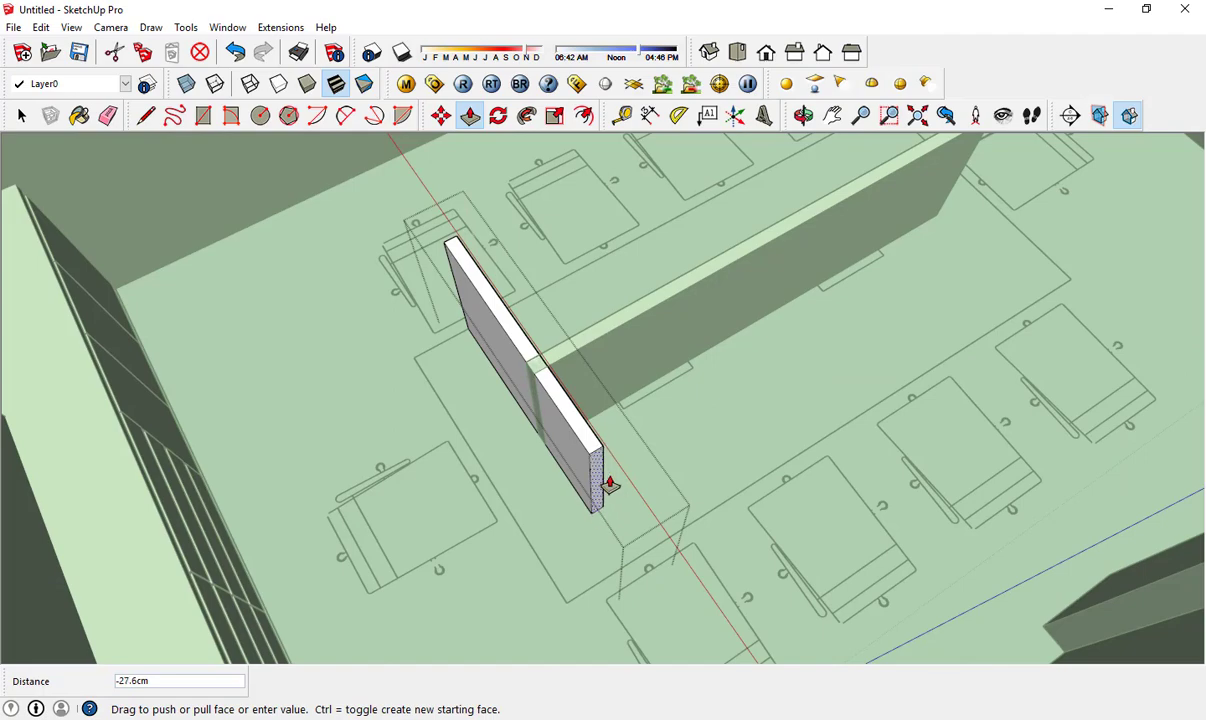
click(609, 484)
mouse_move(609, 484)
middle_down()
mouse_move(913, 491)
mouse_move(534, 574)
middle_up()
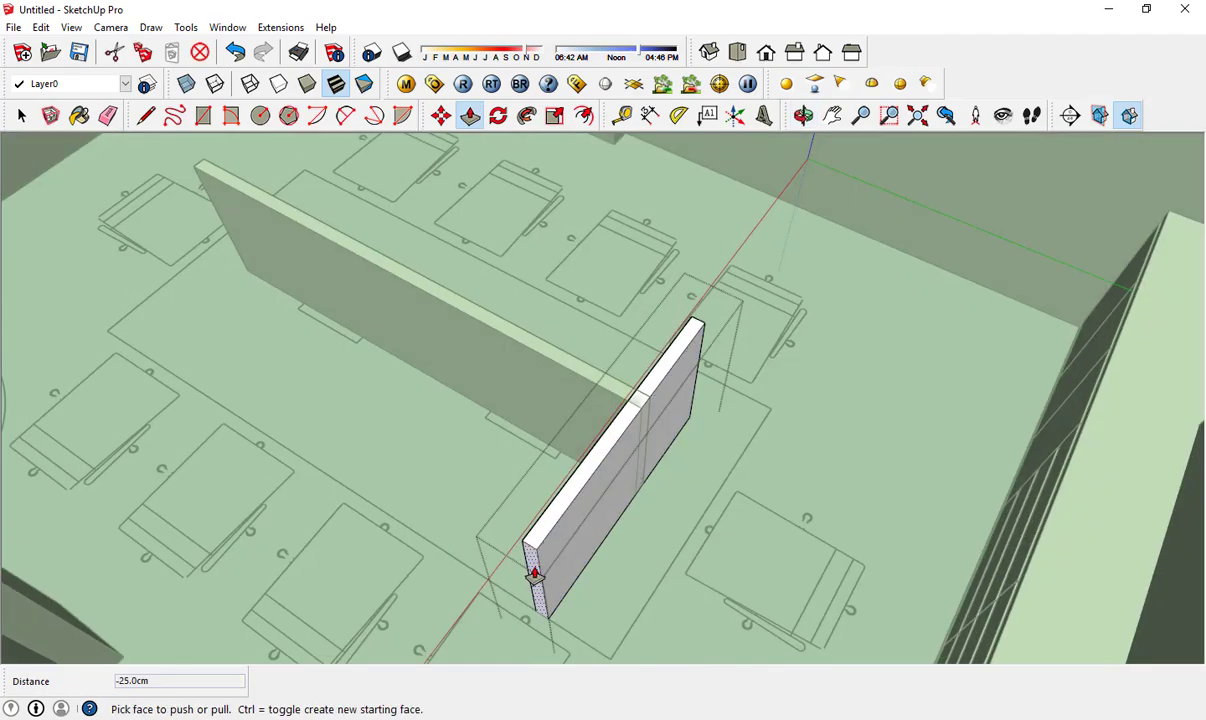
click(586, 543)
mouse_move(586, 543)
middle_down()
mouse_move(773, 528)
mouse_move(598, 509)
middle_up()
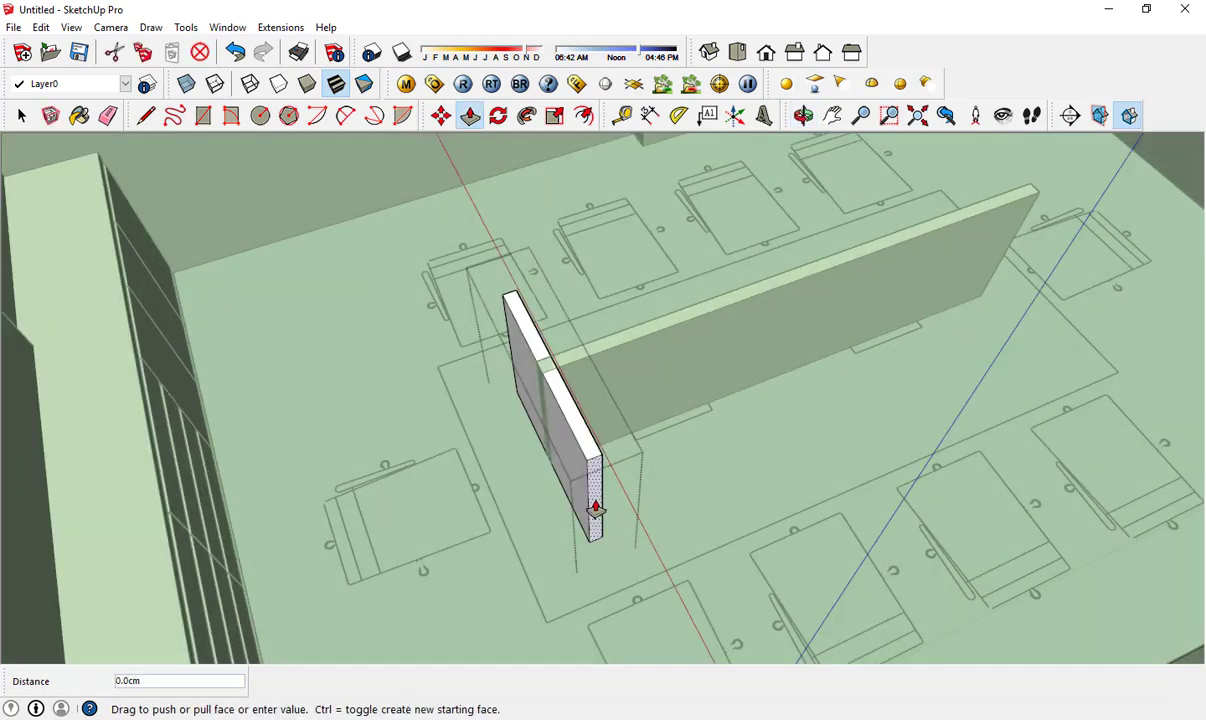
- Copy the crossing board to the right end of the long board
key(space)
click(565, 506)
key(m)
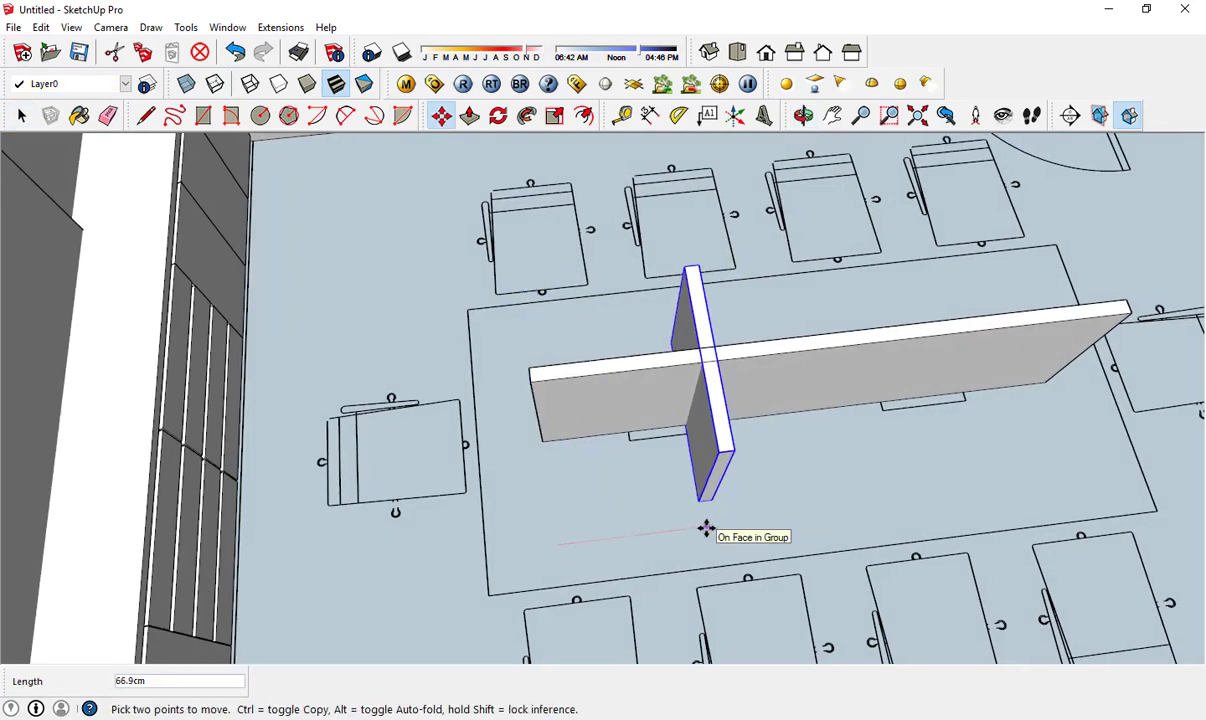
scroll(706, 530, down, 2)
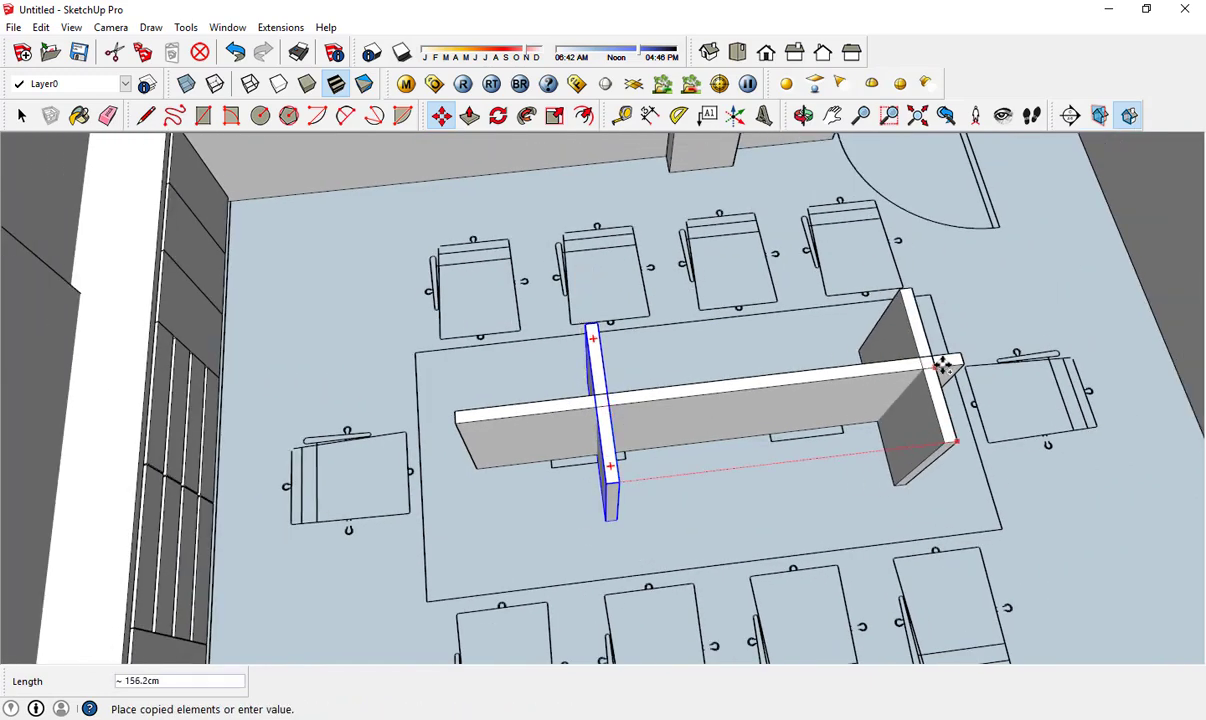
click(942, 364)
scroll(664, 467, down, 2)
key(space)
scroll(664, 467, up, 2)
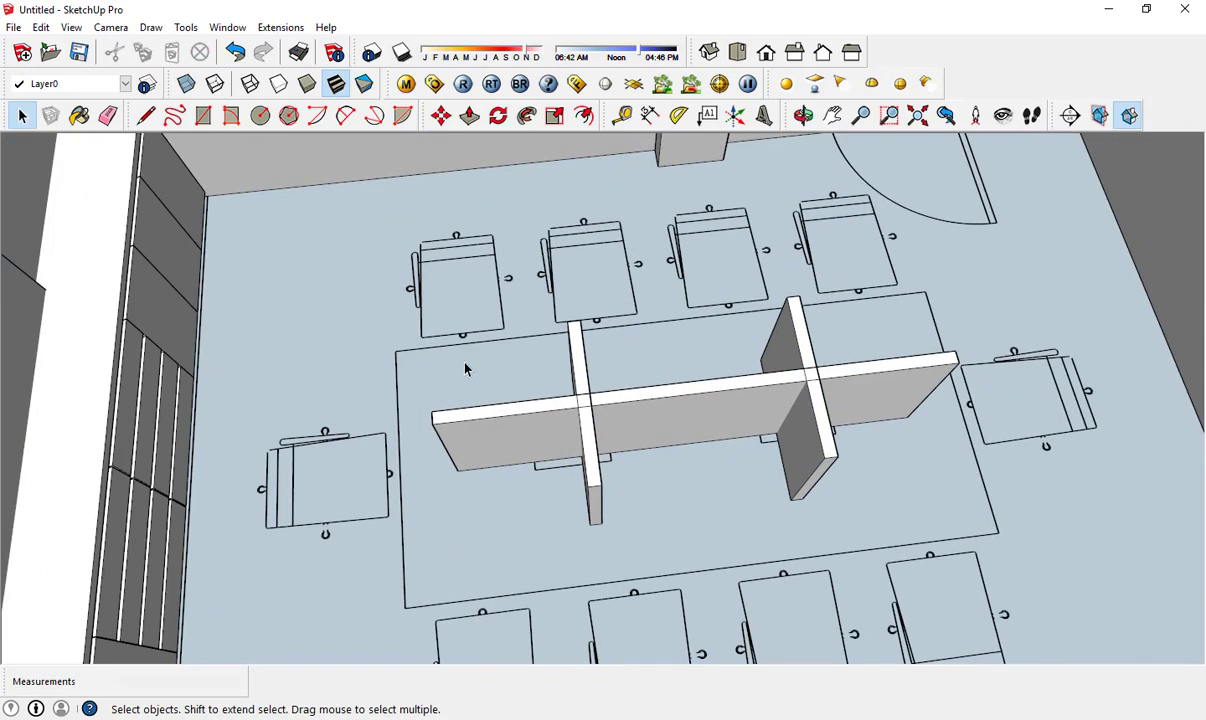
- Unhide all geometry to restore the tabletop over the boards
click(111, 27)
click(311, 303)
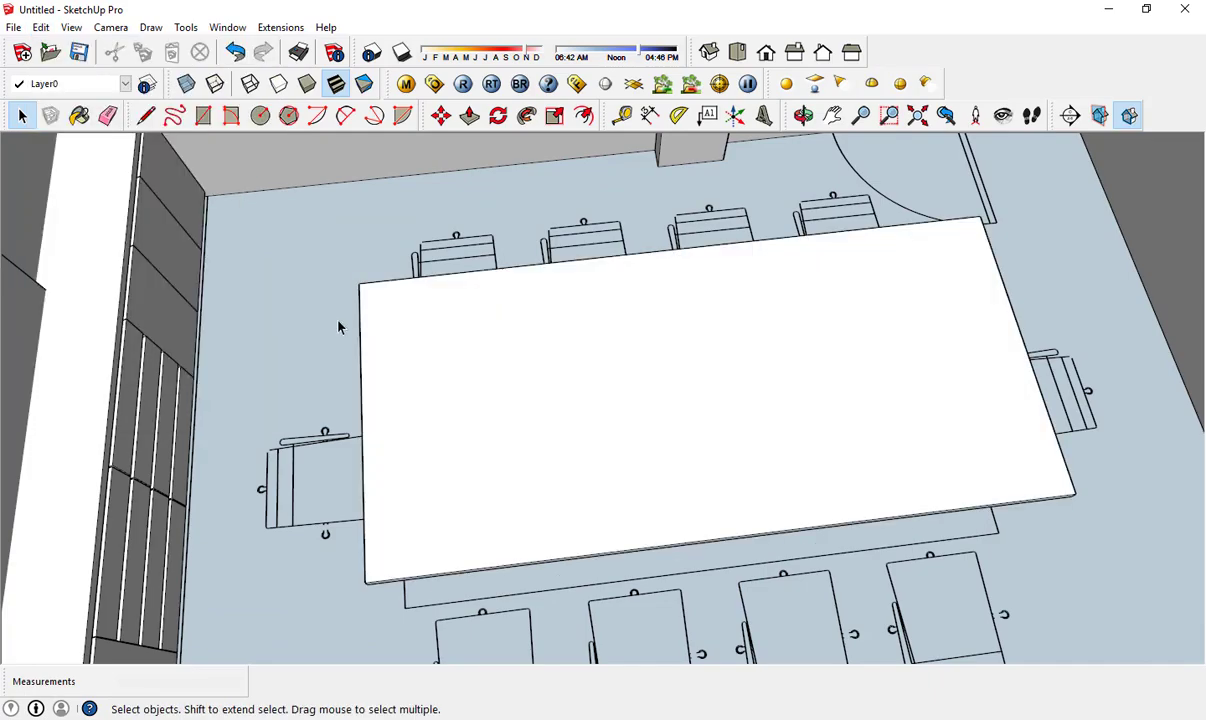
mouse_move(339, 326)
middle_down()
mouse_move(767, 439)
mouse_move(675, 404)
mouse_move(663, 503)
middle_up()
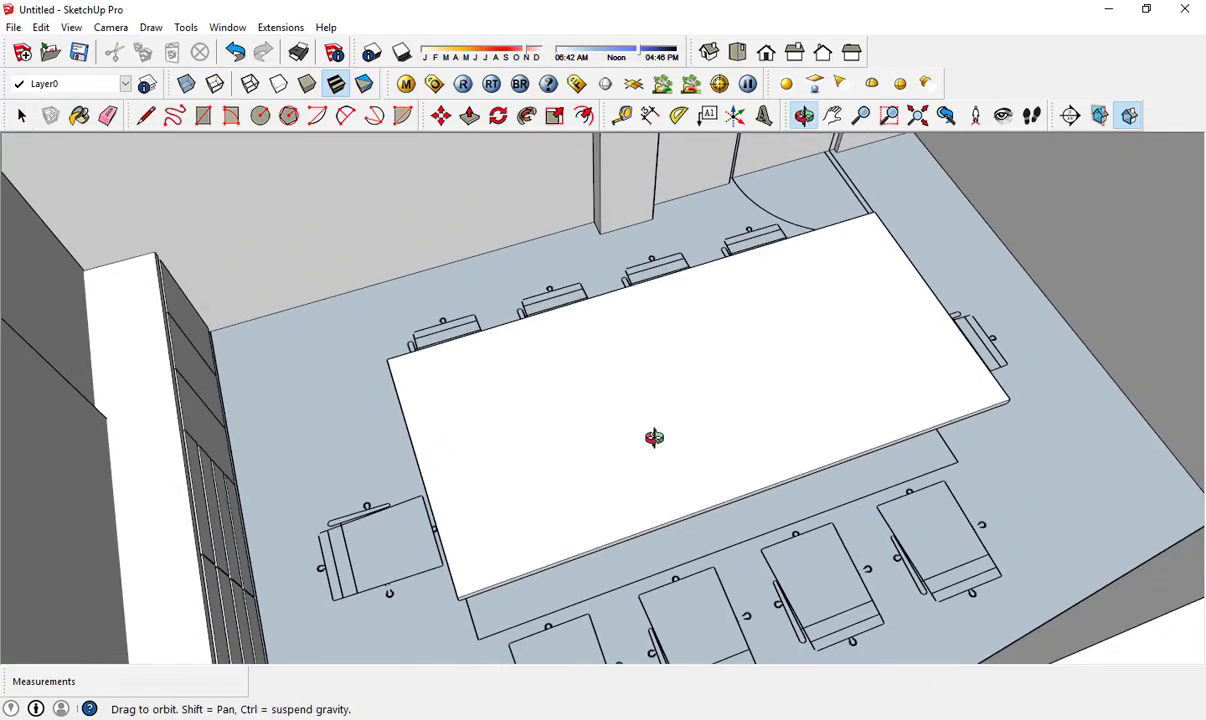
middle_drag(654, 437, 644, 372)
mouse_move(672, 422)
middle_down()
mouse_move(573, 464)
mouse_move(520, 415)
middle_up()
scroll(520, 415, up, 3)
mouse_move(568, 498)
middle_down()
mouse_move(410, 186)
mouse_move(484, 210)
mouse_move(452, 415)
middle_up()
- Orbit around the room to a higher view facing the cabinet wall
scroll(425, 339, down, 5)
scroll(481, 460, up, 2)
scroll(481, 460, down, 3)
mouse_move(481, 460)
middle_down()
mouse_move(606, 431)
mouse_move(323, 244)
mouse_move(582, 430)
mouse_move(677, 443)
middle_up()
scroll(323, 244, up, 3)
scroll(677, 443, up, 3)
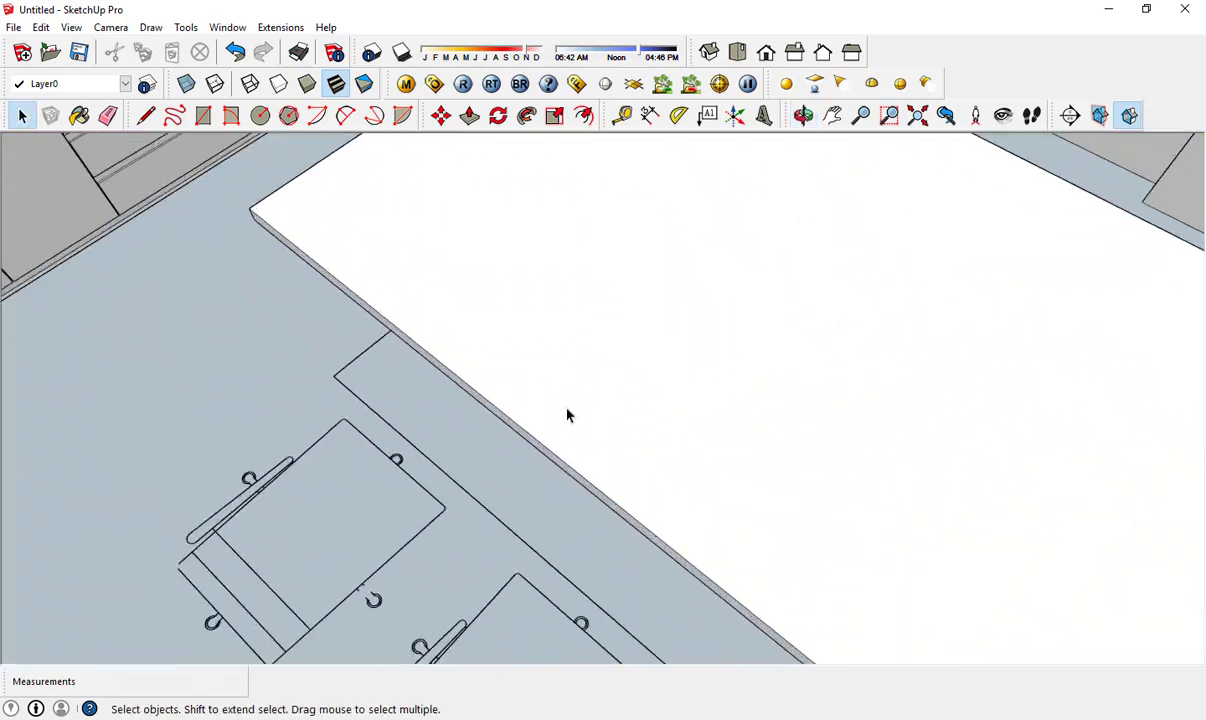
mouse_move(571, 415)
middle_down()
mouse_move(525, 216)
mouse_move(579, 363)
mouse_move(478, 387)
middle_up()
scroll(478, 387, down, 5)
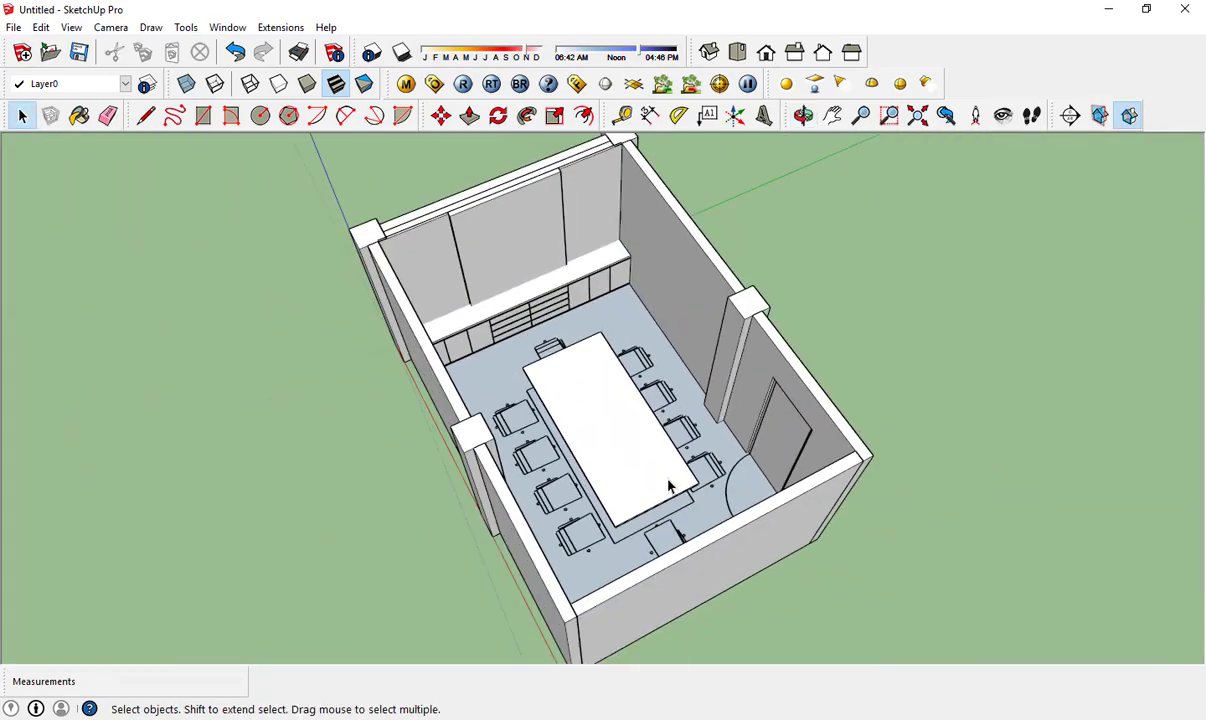
mouse_move(673, 487)
middle_down()
mouse_move(377, 272)
mouse_move(611, 280)
middle_up()
scroll(611, 280, up, 4)
middle_drag(540, 240, 592, 342)
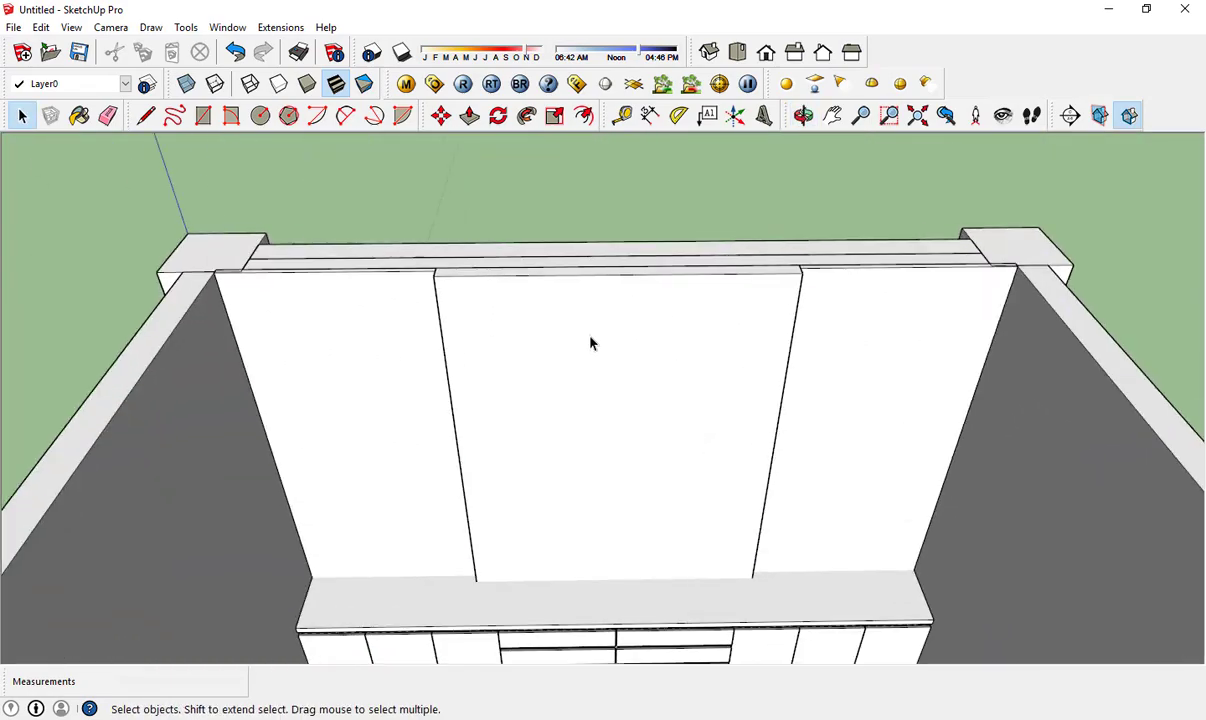
scroll(592, 342, down, 2)
mouse_move(630, 409)
middle_down()
mouse_move(665, 291)
mouse_move(596, 391)
mouse_move(622, 342)
mouse_move(587, 512)
mouse_move(675, 503)
mouse_move(727, 579)
middle_up()
scroll(622, 342, down, 2)
scroll(587, 512, up, 2)
- Select the cabinet and make a brief Move attempt on it
click(675, 503)
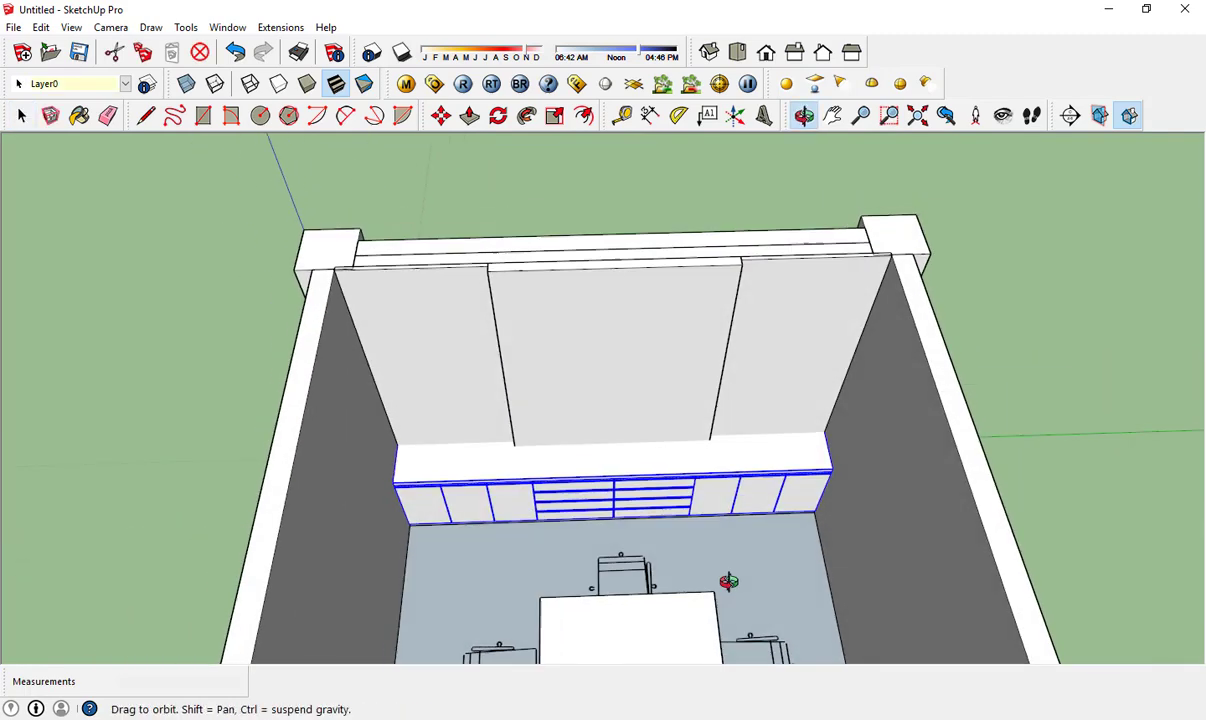
scroll(745, 549, up, 3)
key(m)
click(745, 549)
key(space)
scroll(535, 497, down, 5)
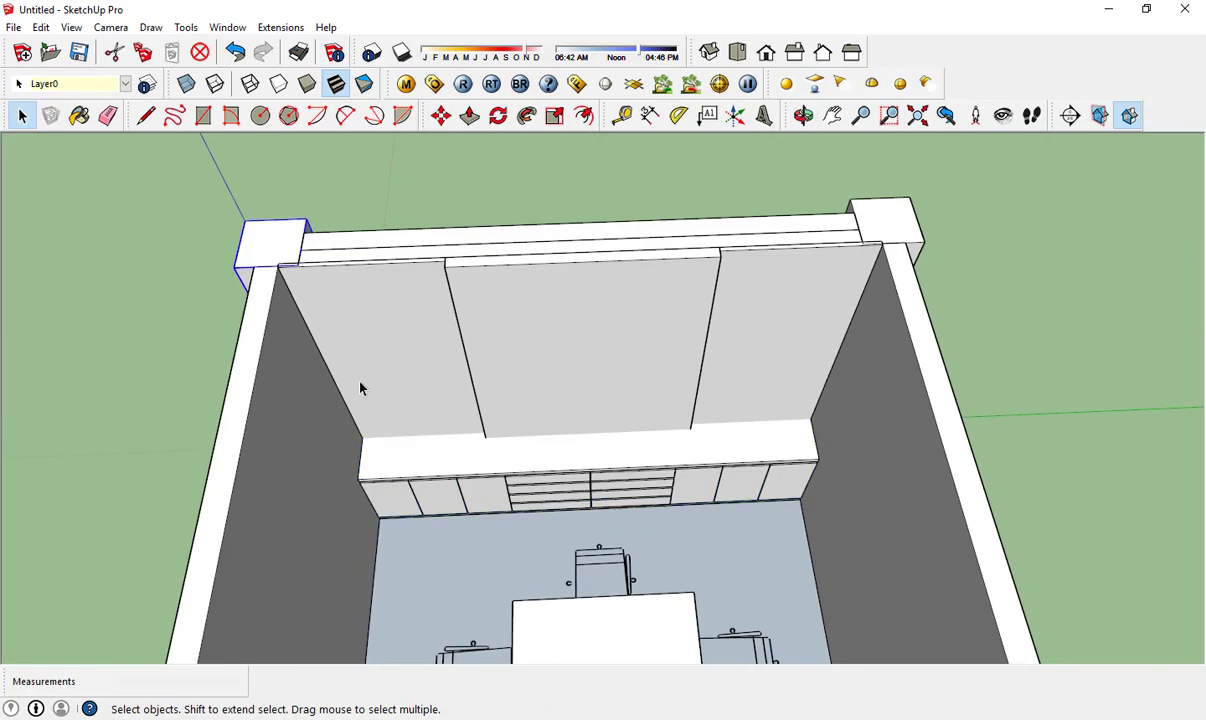
- Move the left back-wall panel toward the wall's right side
click(416, 417)
scroll(477, 369, up, 2)
key(m)
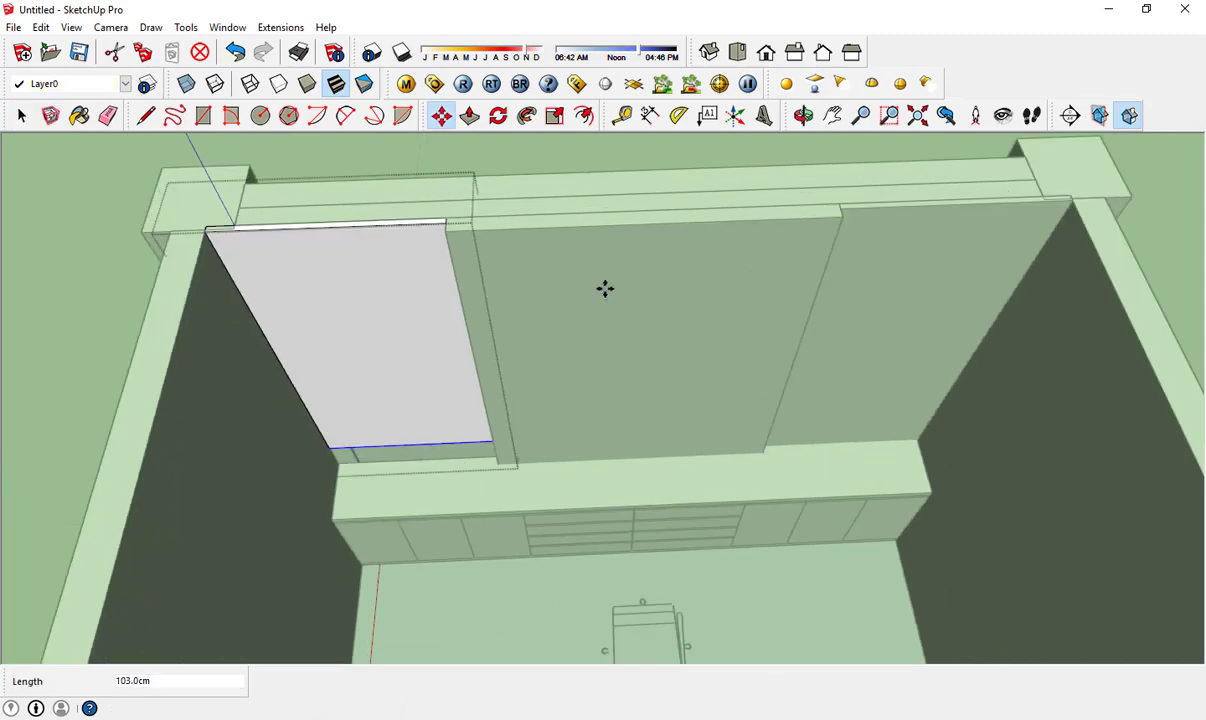
scroll(335, 524, down, 2)
click(773, 545)
key(space)
- Place the panel at the centre of the back wall and commit its position
key(m)
scroll(717, 459, up, 2)
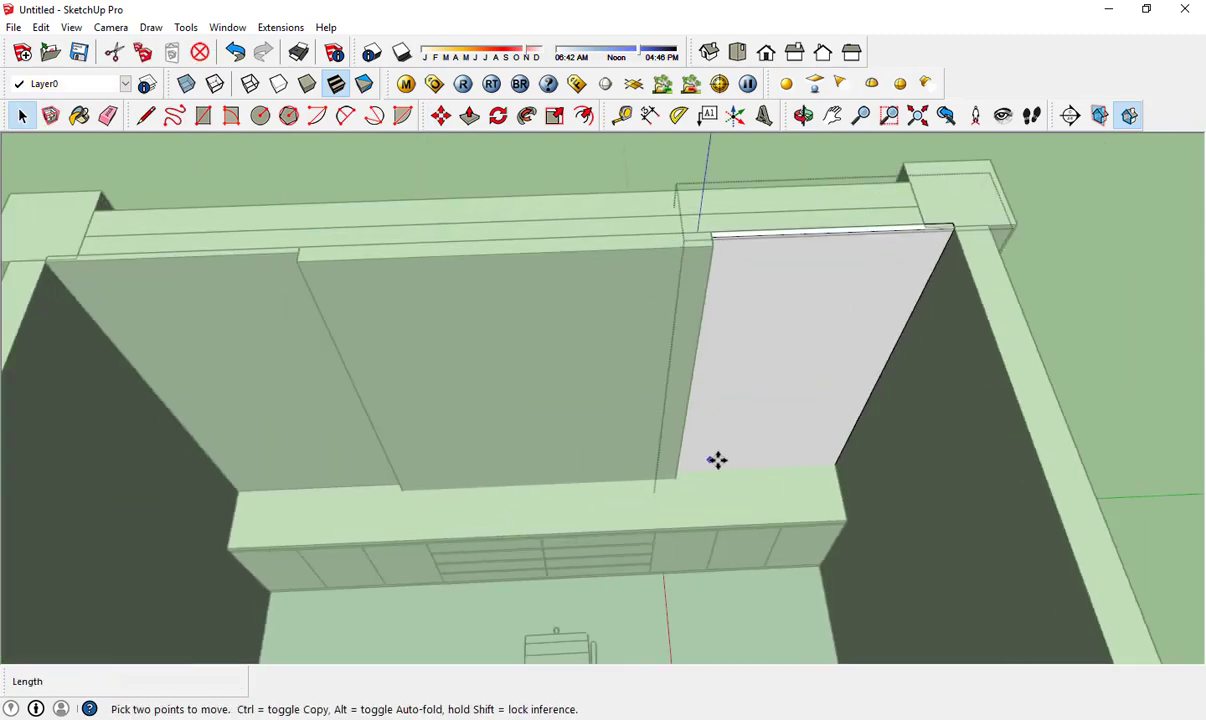
click(783, 470)
scroll(783, 470, down, 3)
key(space)
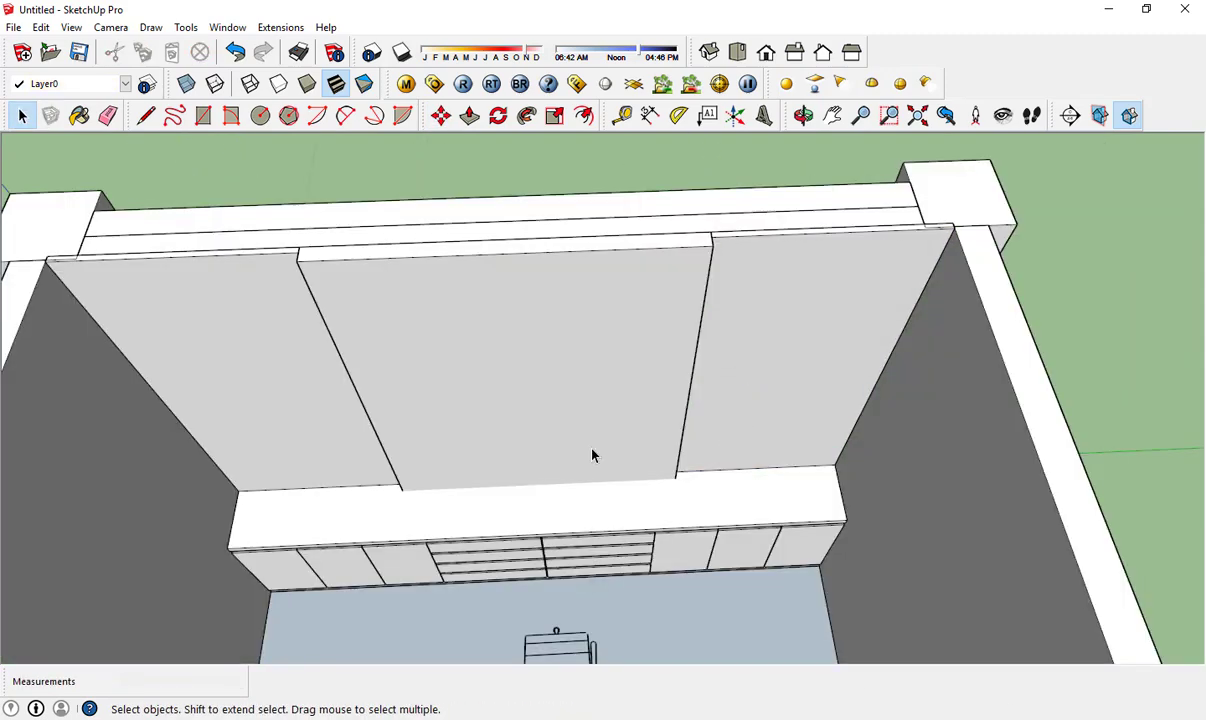
mouse_move(592, 452)
middle_down()
mouse_move(735, 477)
mouse_move(678, 406)
middle_up()
key(m)
scroll(747, 320, up, 3)
click(717, 470)
key(space)
scroll(694, 484, down, 3)
scroll(678, 406, up, 3)
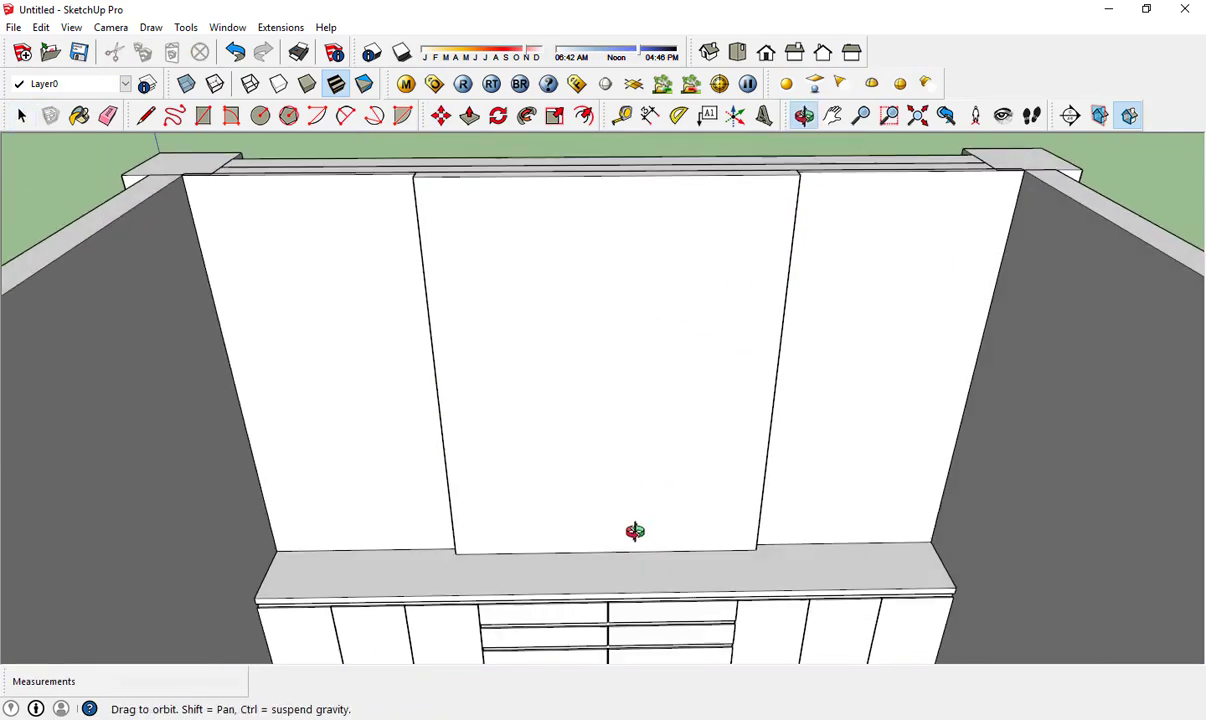
- Start a new Paint Bucket material, then cancel it without adding a texture
key(b)
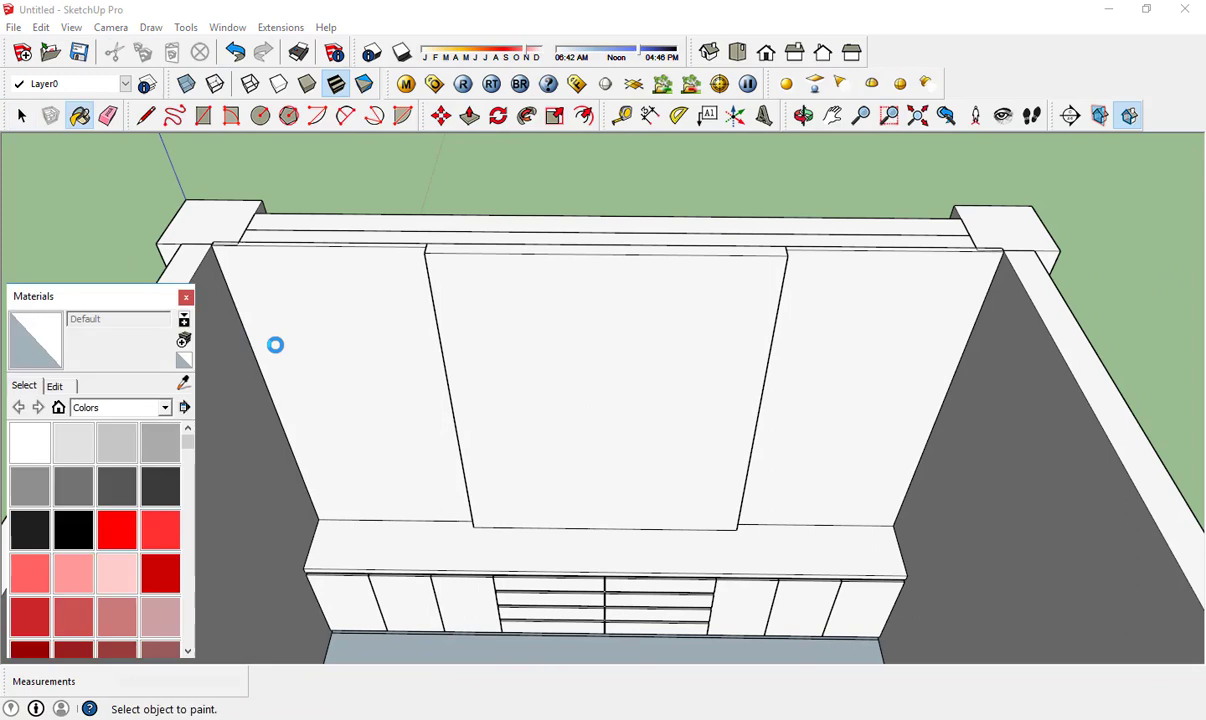
click(184, 340)
click(196, 290)
click(439, 382)
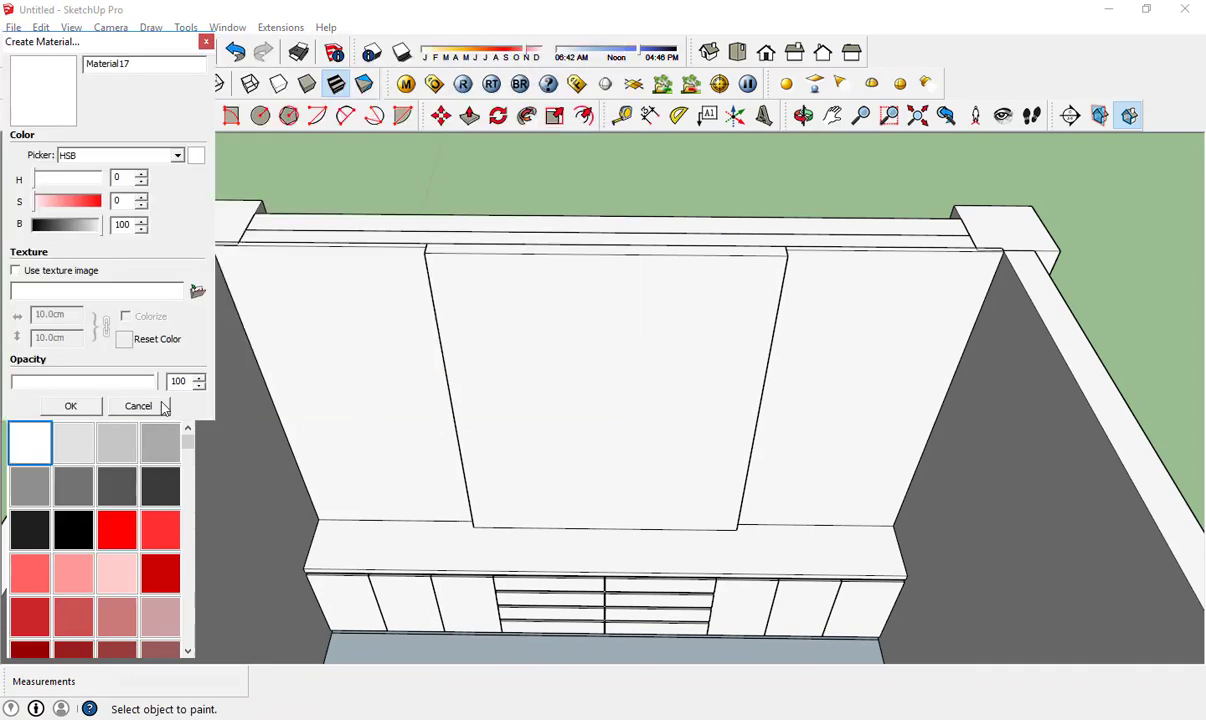
click(137, 404)
- Paint both side wall panels with the pale cyan Color_H05
scroll(176, 495, down, 3)
scroll(180, 490, down, 3)
scroll(184, 530, down, 3)
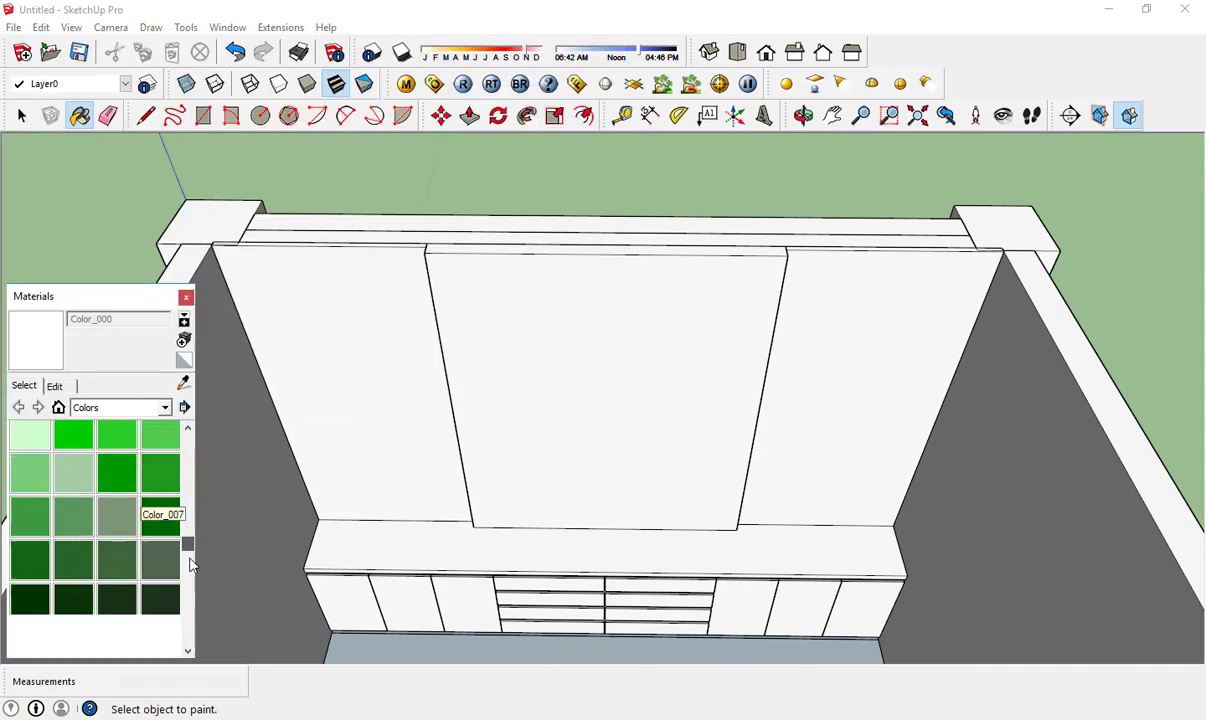
scroll(186, 550, down, 2)
click(55, 386)
click(24, 385)
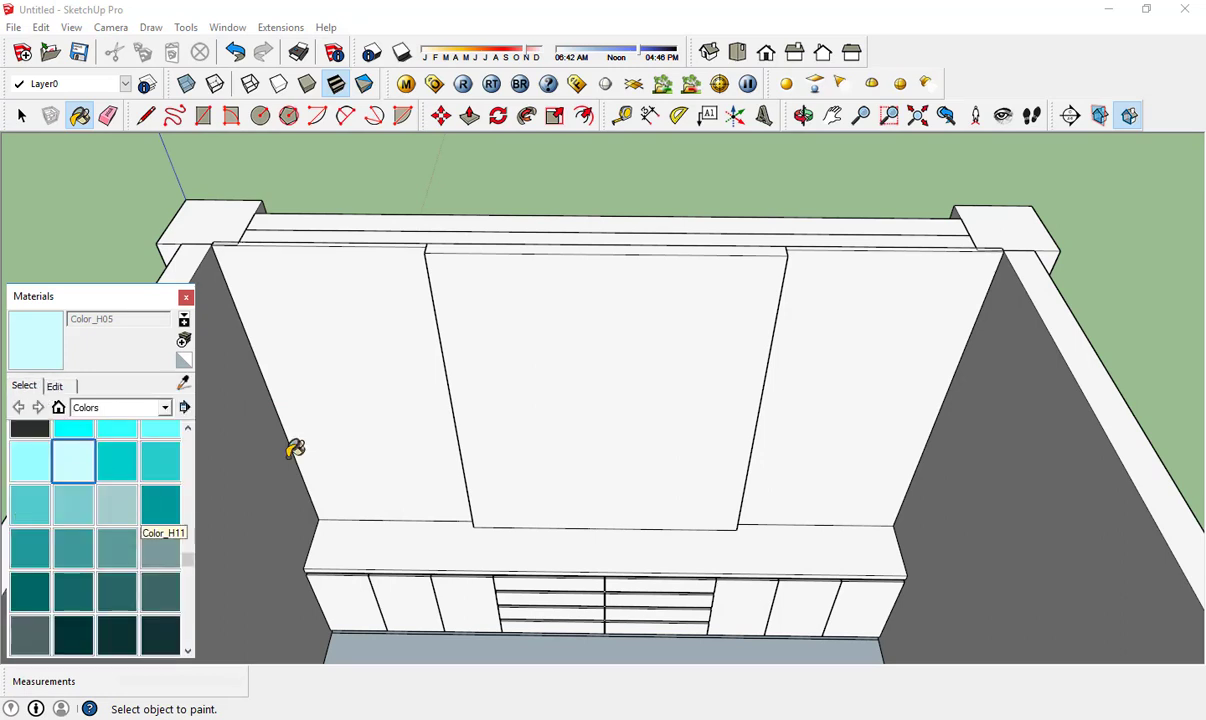
click(300, 430)
click(818, 449)
- Edit Color_H05 to saturation 8 and brightness 92, then close the materials panel
click(55, 387)
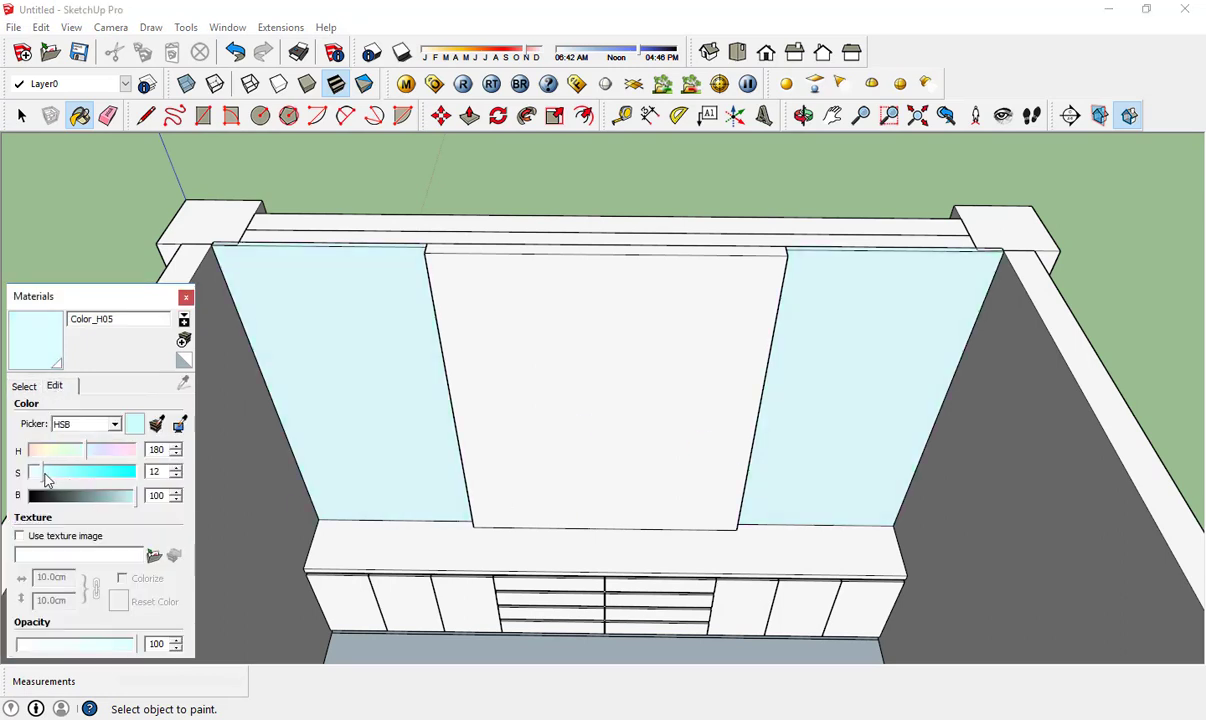
drag(132, 496, 127, 496)
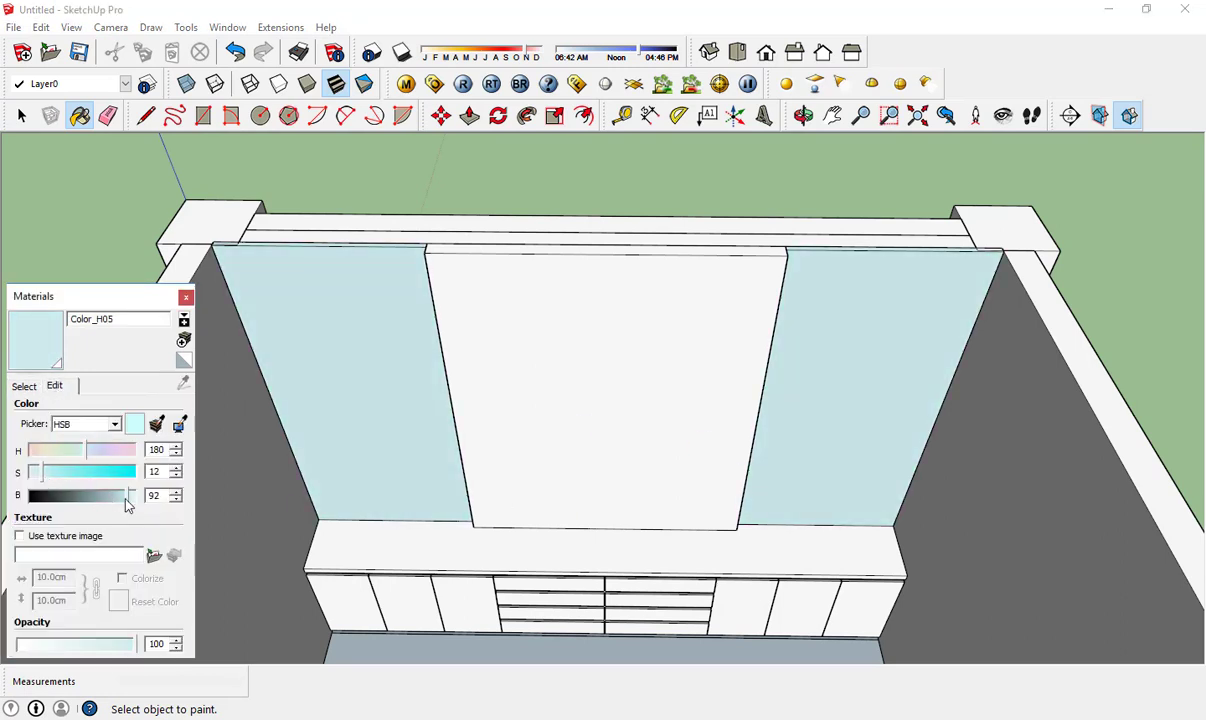
drag(41, 472, 33, 472)
middle_drag(640, 520, 690, 525)
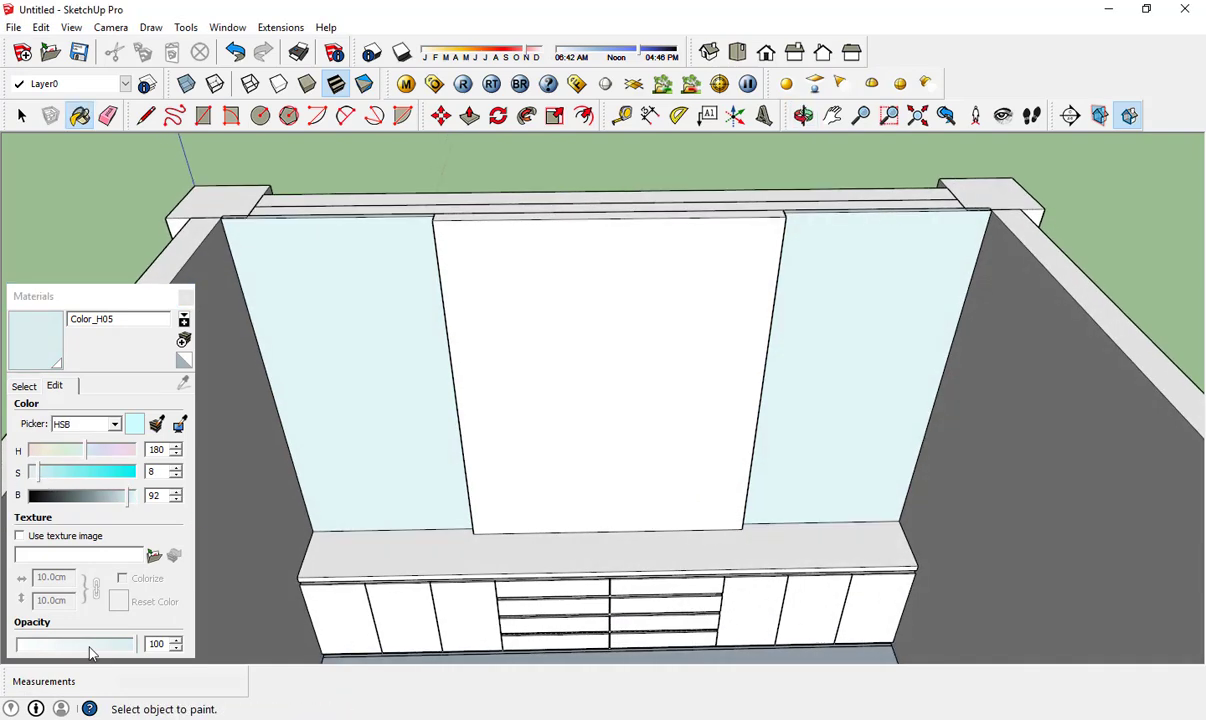
click(186, 300)
mouse_move(400, 420)
middle_down()
mouse_move(476, 452)
mouse_move(565, 345)
middle_up()
key(space)
scroll(584, 409, down, 3)
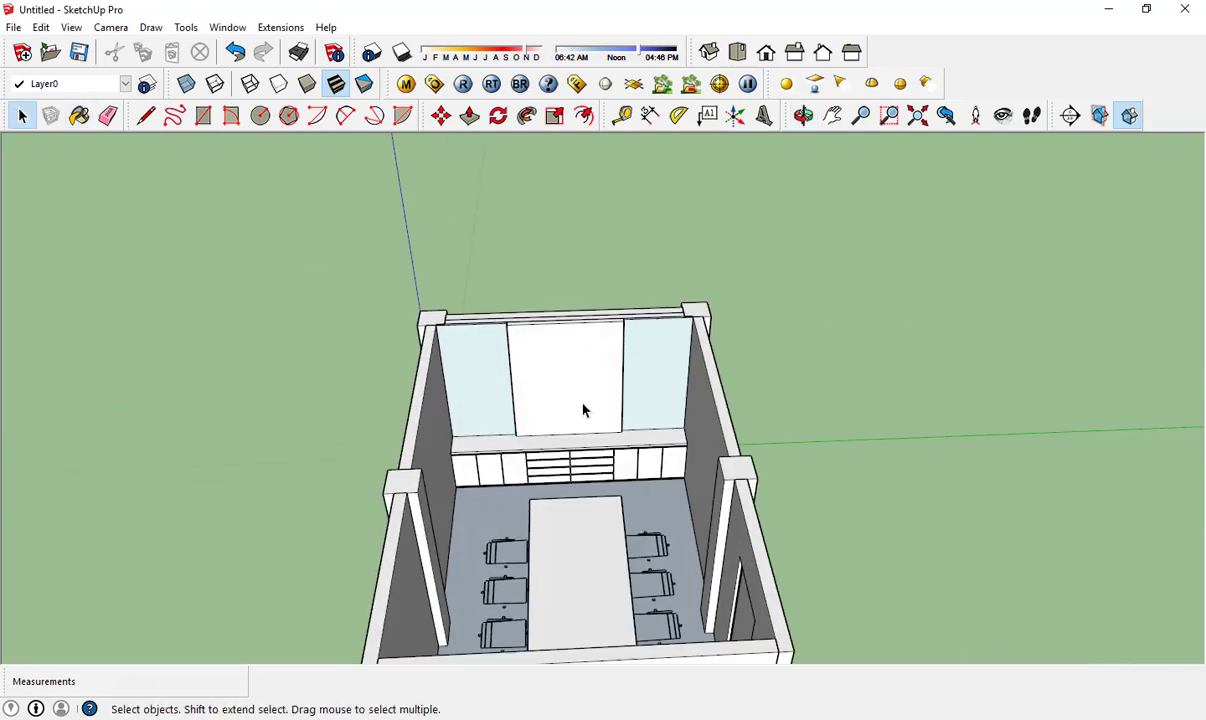
scroll(571, 535, down, 2)
- Browse to E:\MATERIAL\2D\KAYU and view the wood textures as large icons
scroll(575, 480, up, 3)
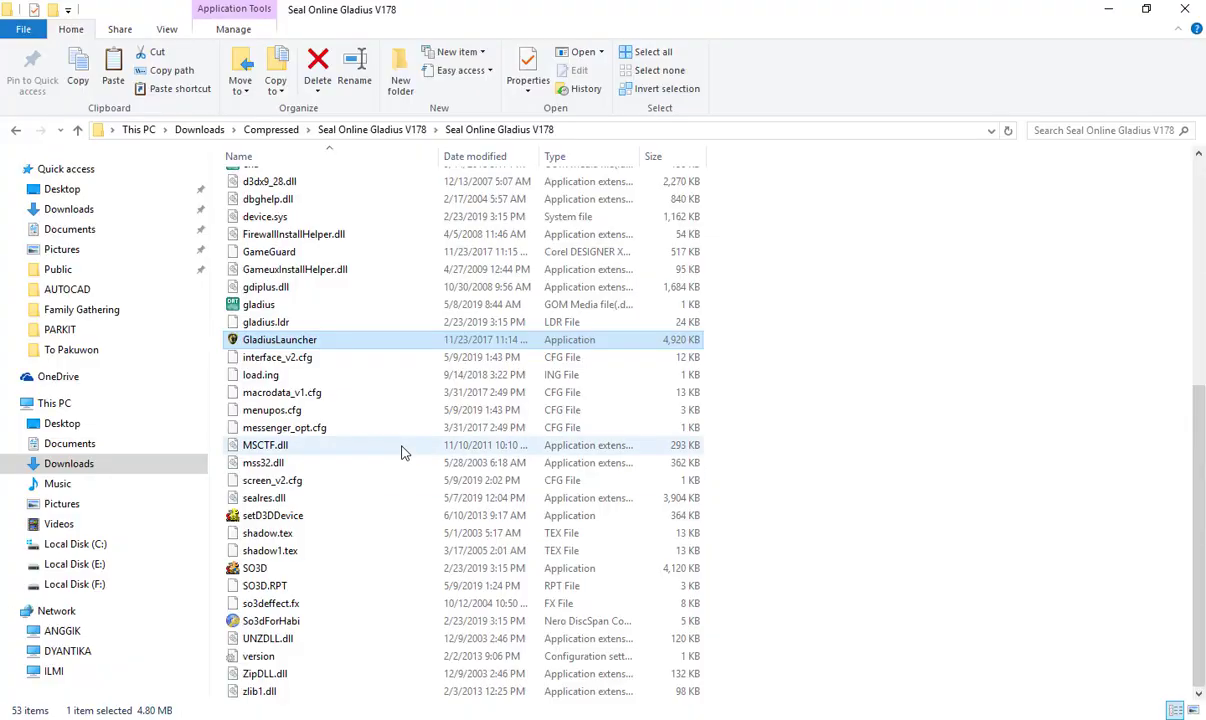
click(74, 564)
double_click(277, 222)
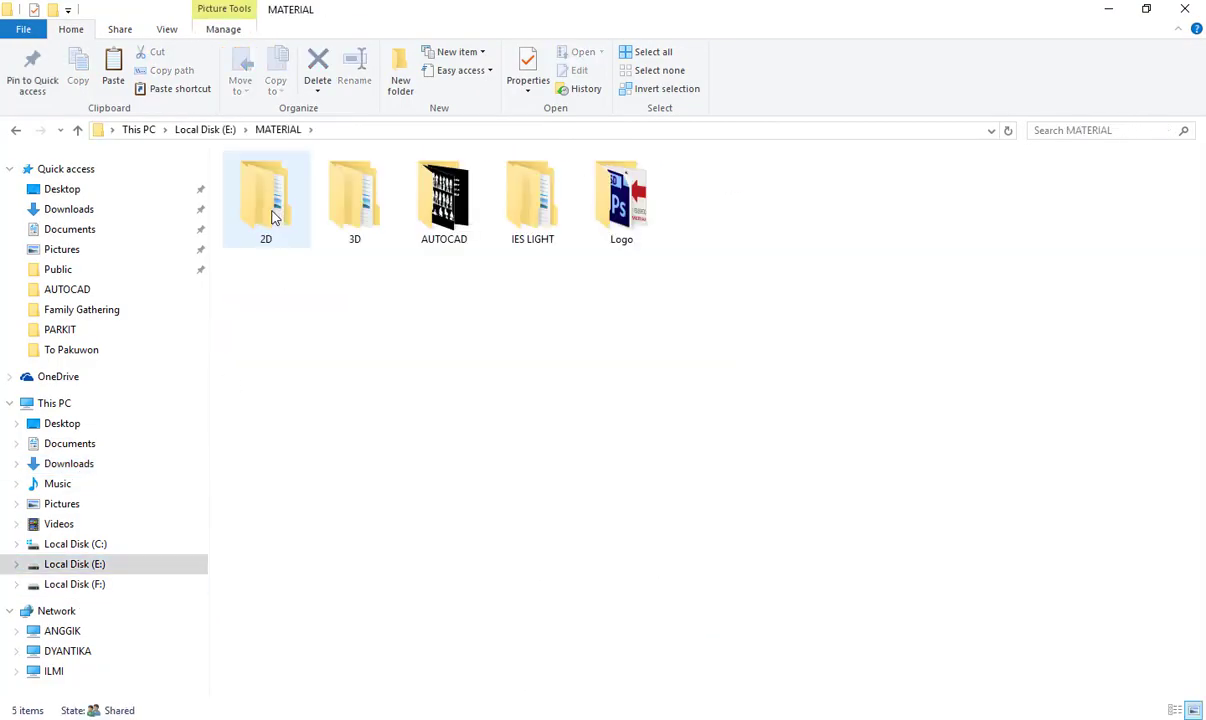
double_click(270, 234)
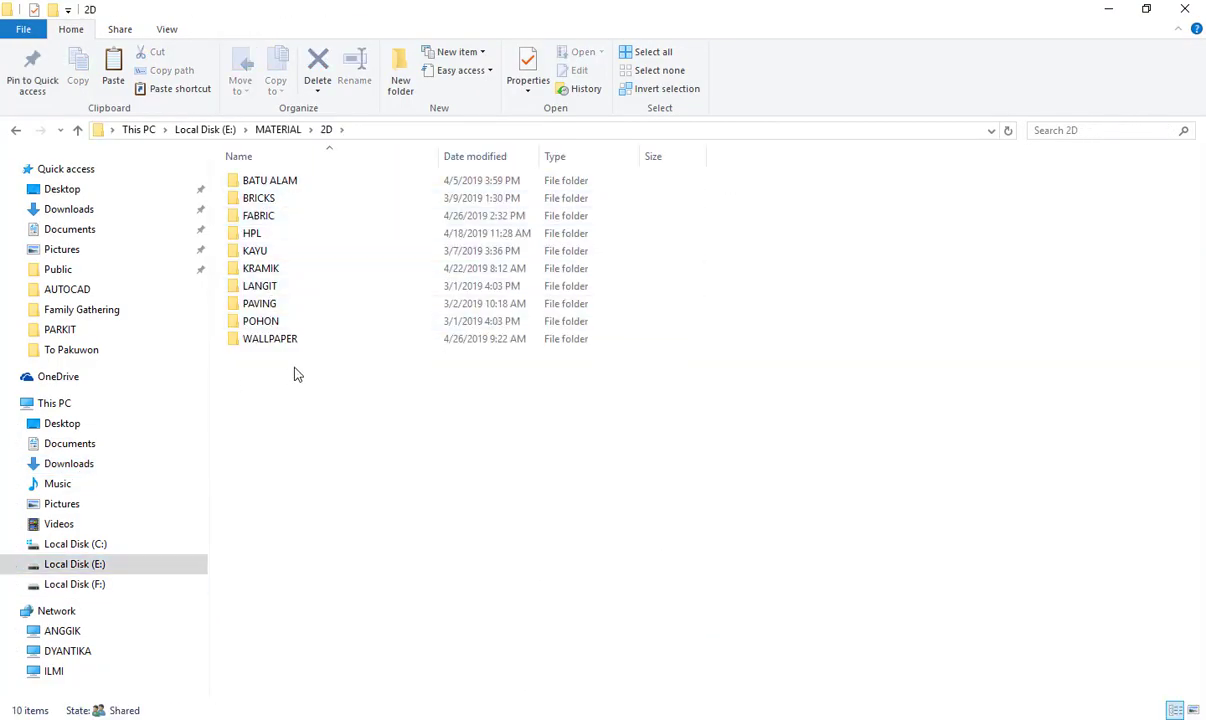
double_click(272, 253)
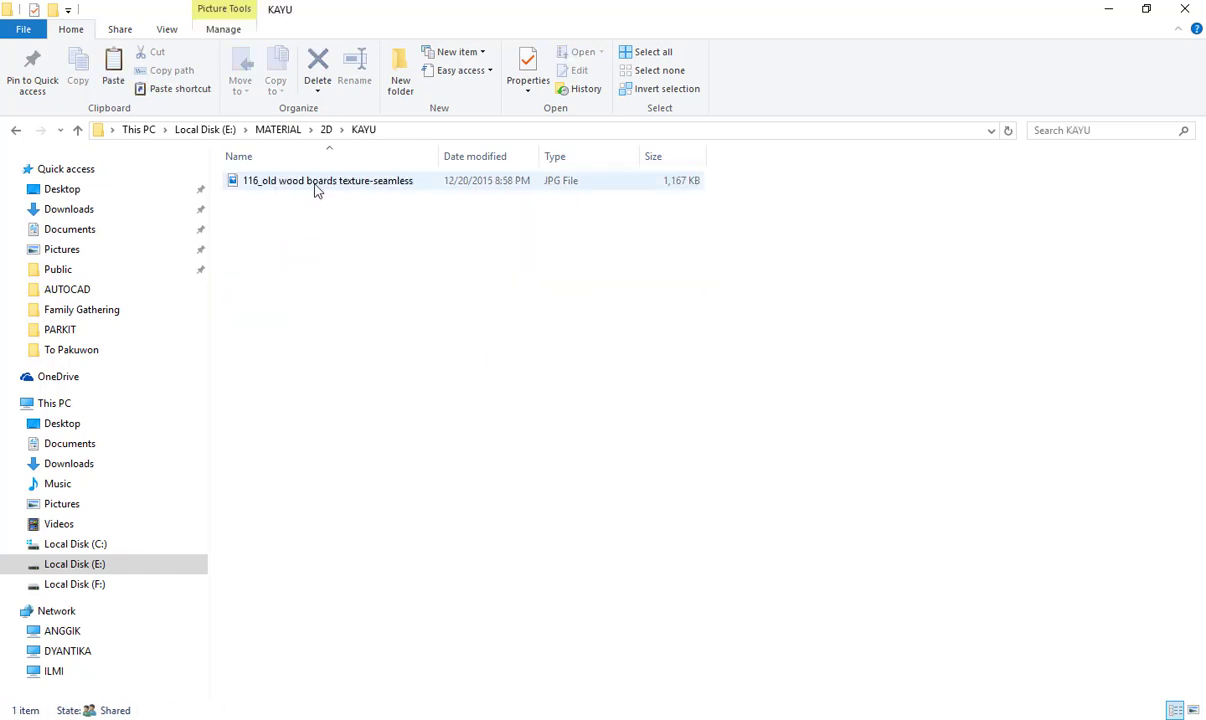
click(1193, 711)
- Open the HPL folder, preview the TH 1222 SL and Mean table textures, and return to SketchUp
click(326, 129)
double_click(270, 232)
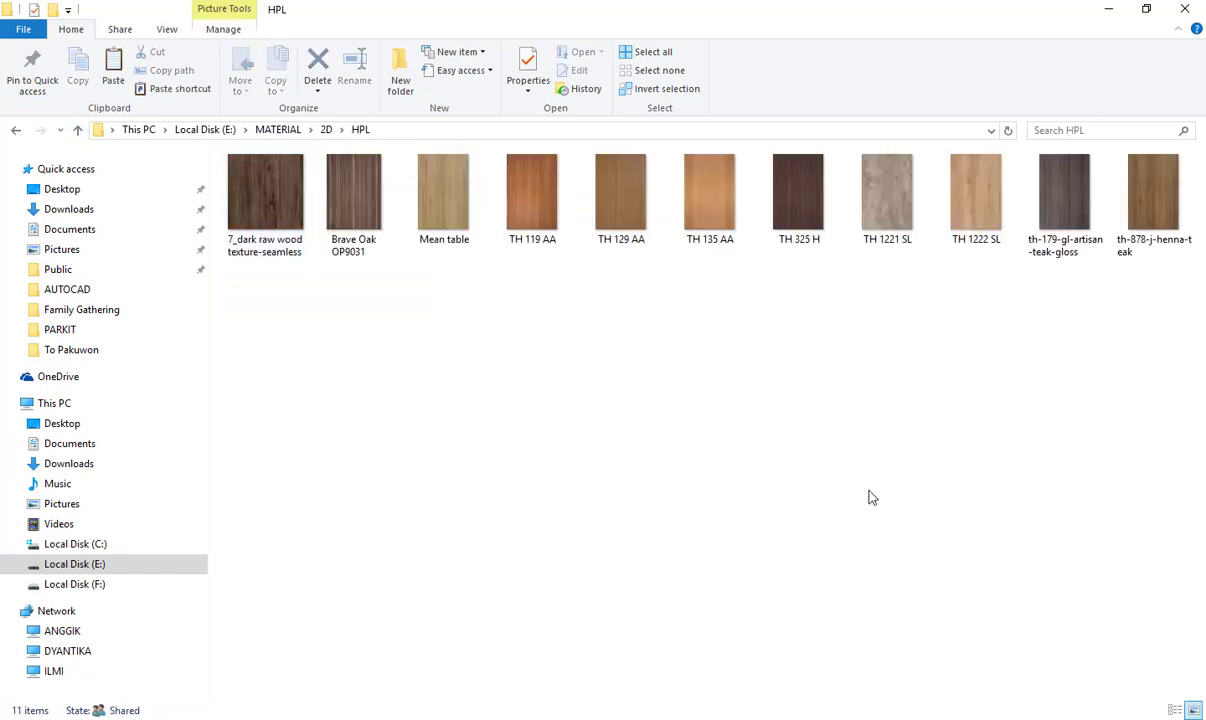
click(953, 236)
click(423, 247)
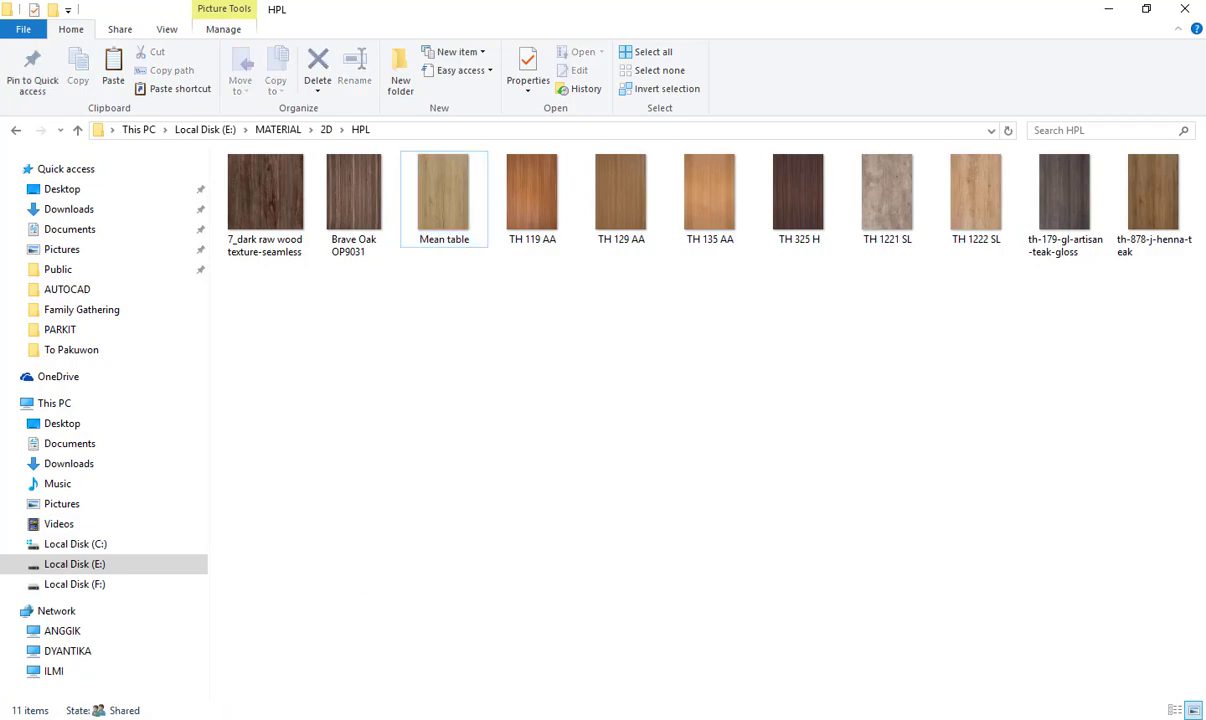
key(alt+Tab)
- Create a new material textured with E:\MATERIAL\2D\HPL\TH 1221 SL.jpg
key(b)
click(184, 340)
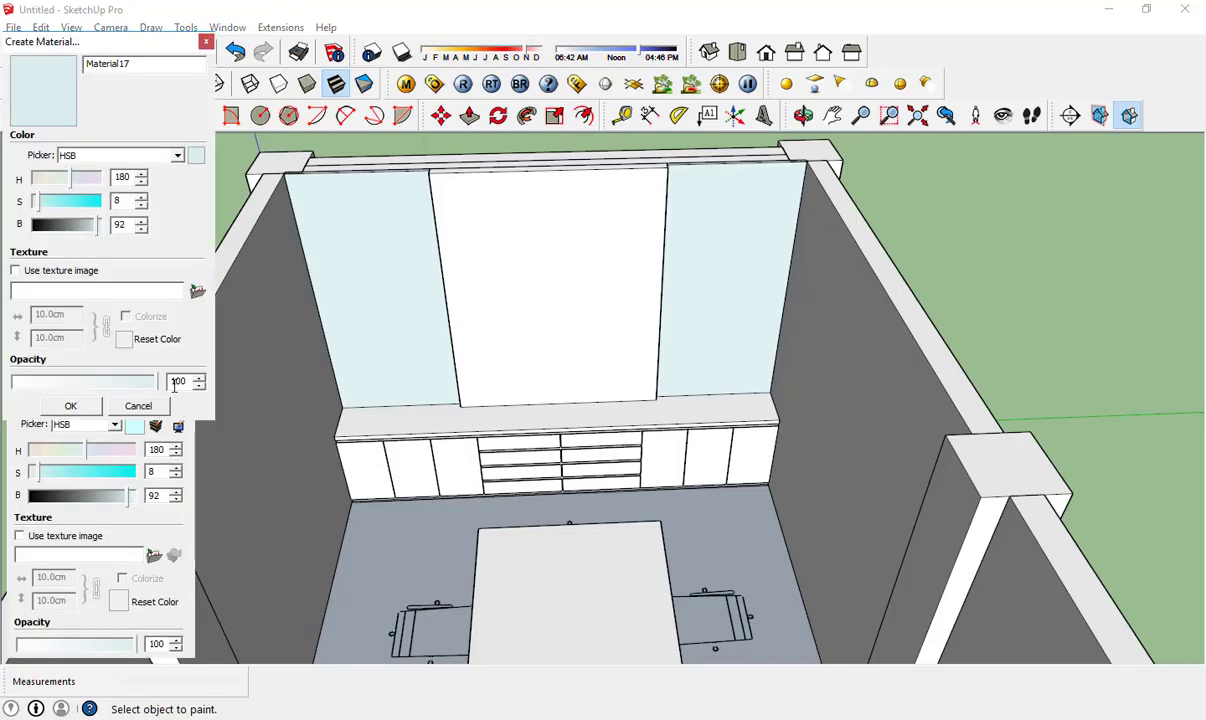
click(133, 388)
click(184, 340)
click(197, 290)
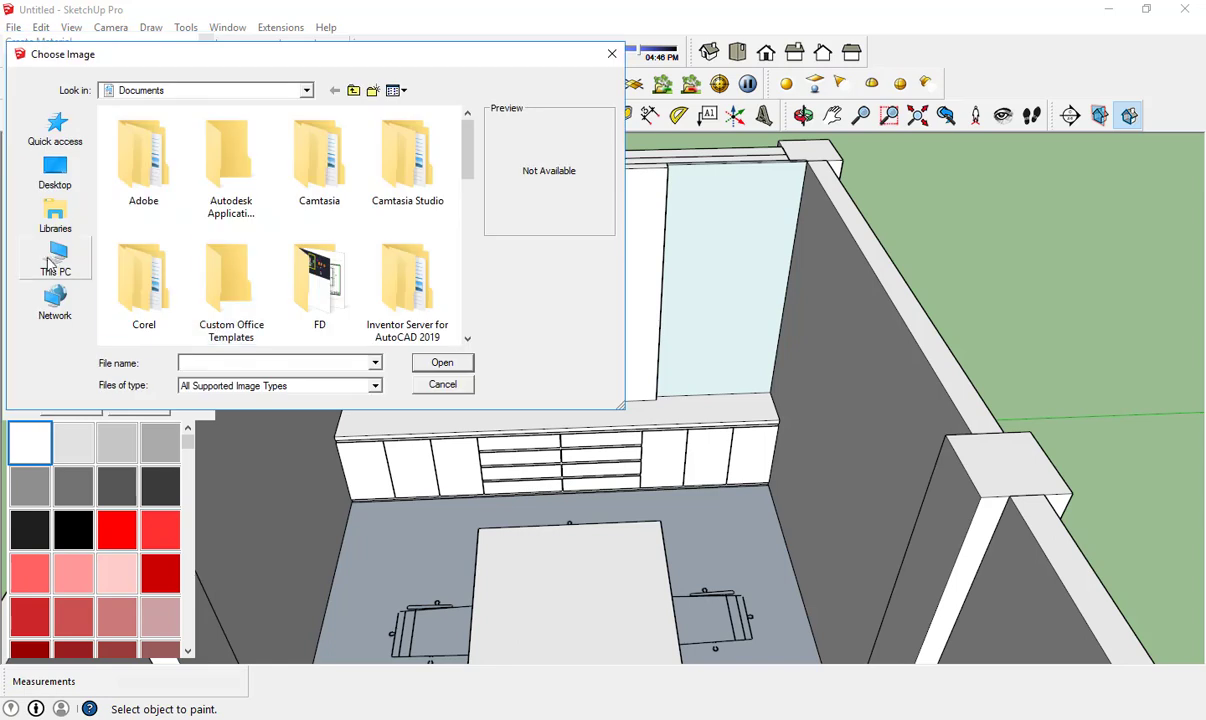
click(57, 258)
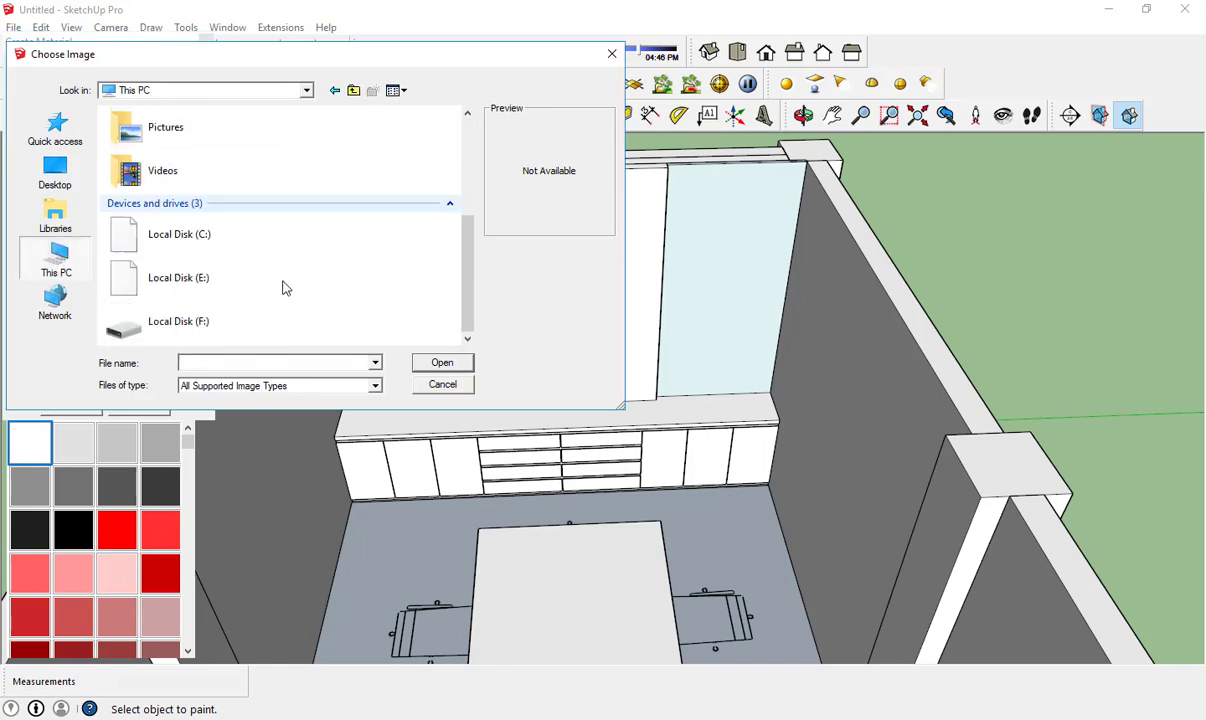
double_click(212, 318)
click(354, 90)
double_click(190, 268)
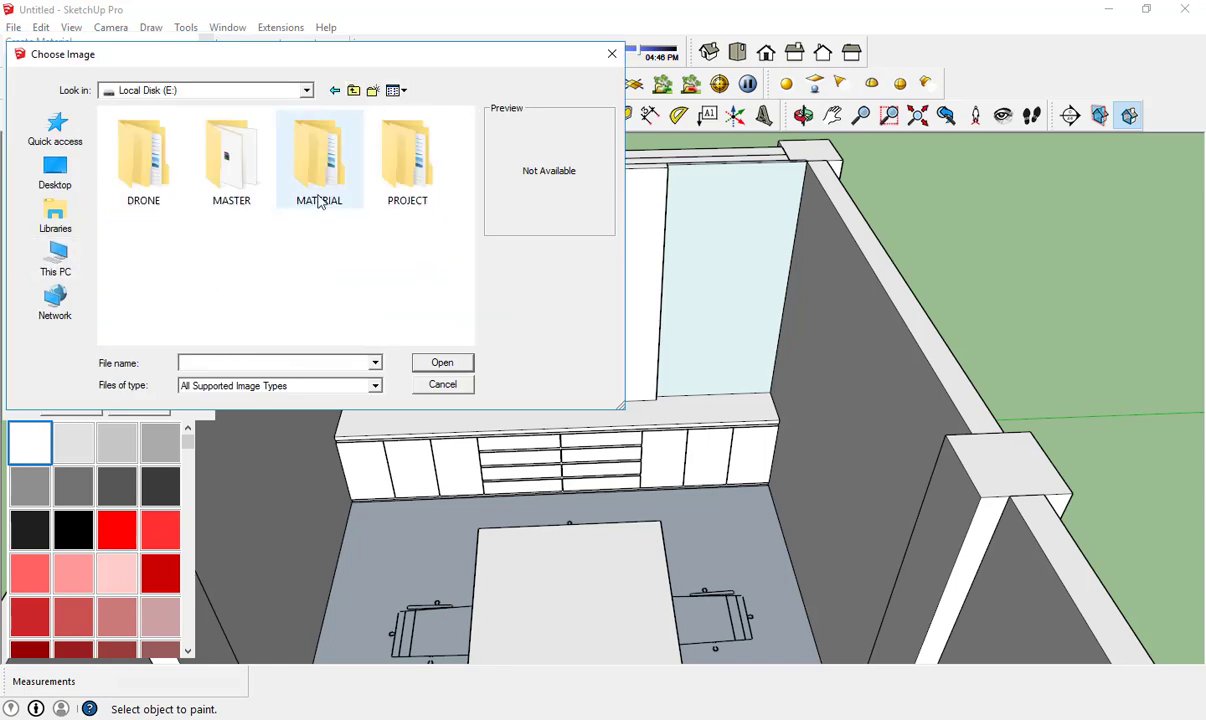
double_click(318, 196)
double_click(160, 175)
double_click(182, 186)
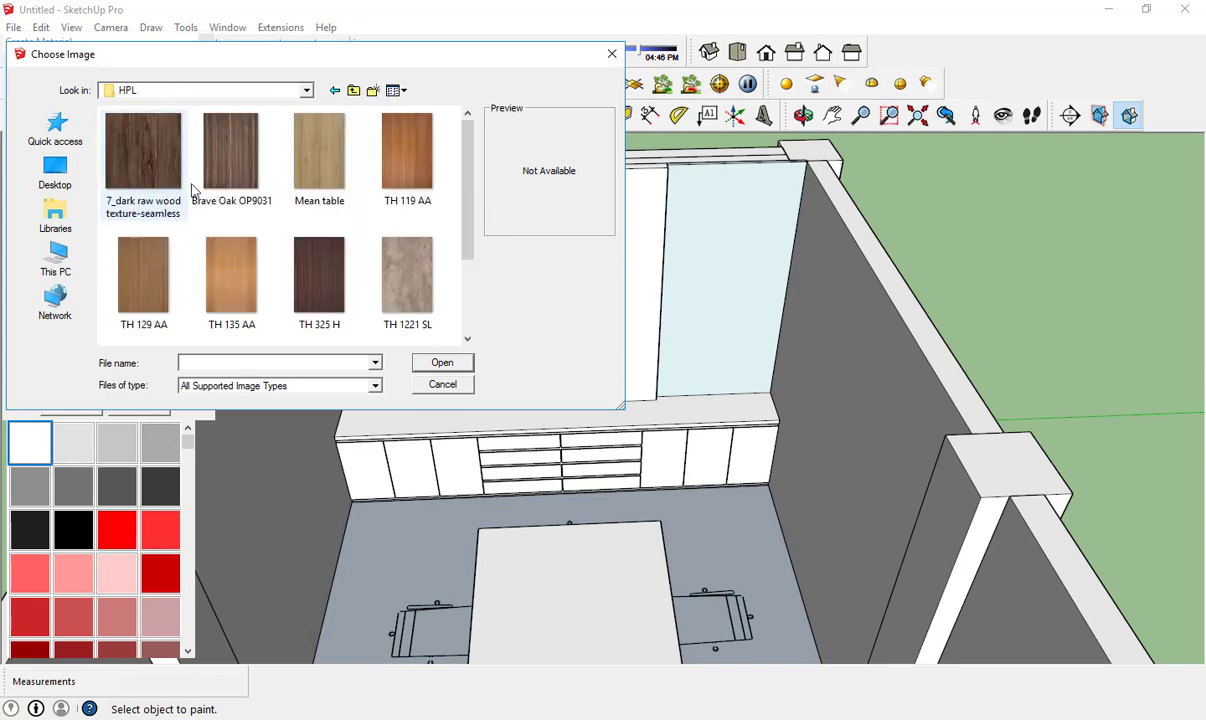
double_click(407, 285)
click(70, 404)
- Paint the centre wall panel with TH 1221 SL and set its texture width to 100 cm
scroll(557, 437, up, 2)
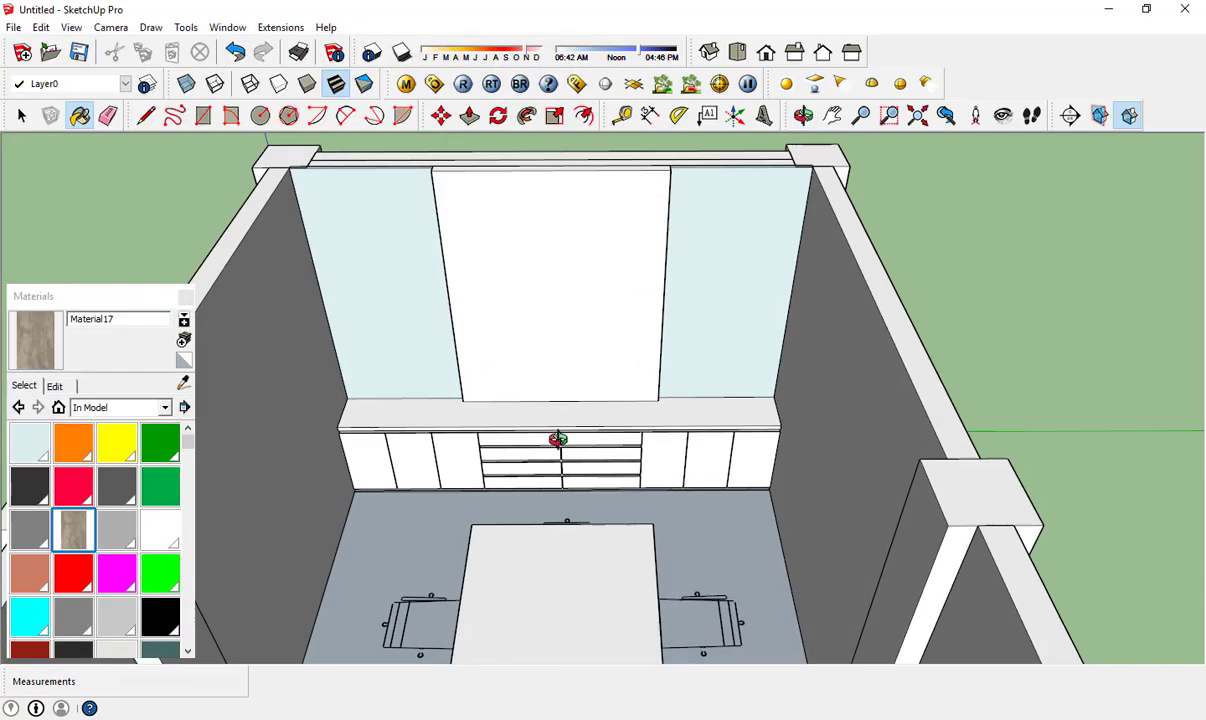
click(565, 390)
scroll(567, 408, down, 2)
click(54, 385)
text(10)
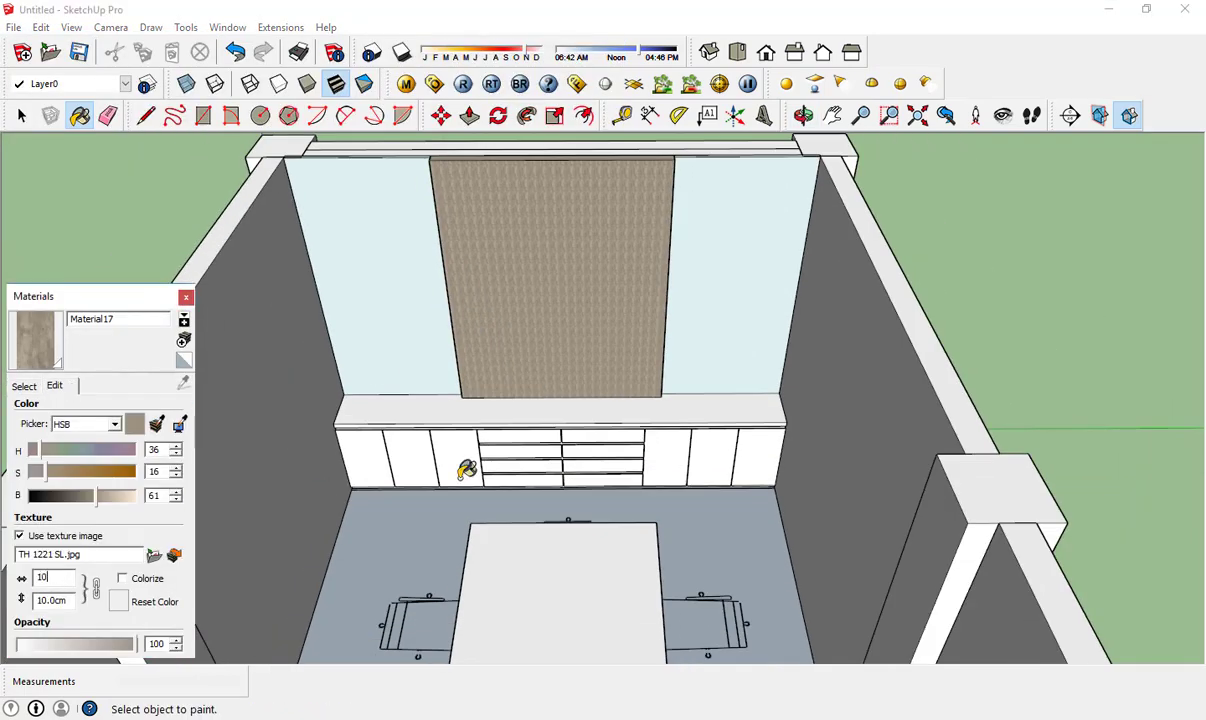
key(Return)
text(100)
key(Return)
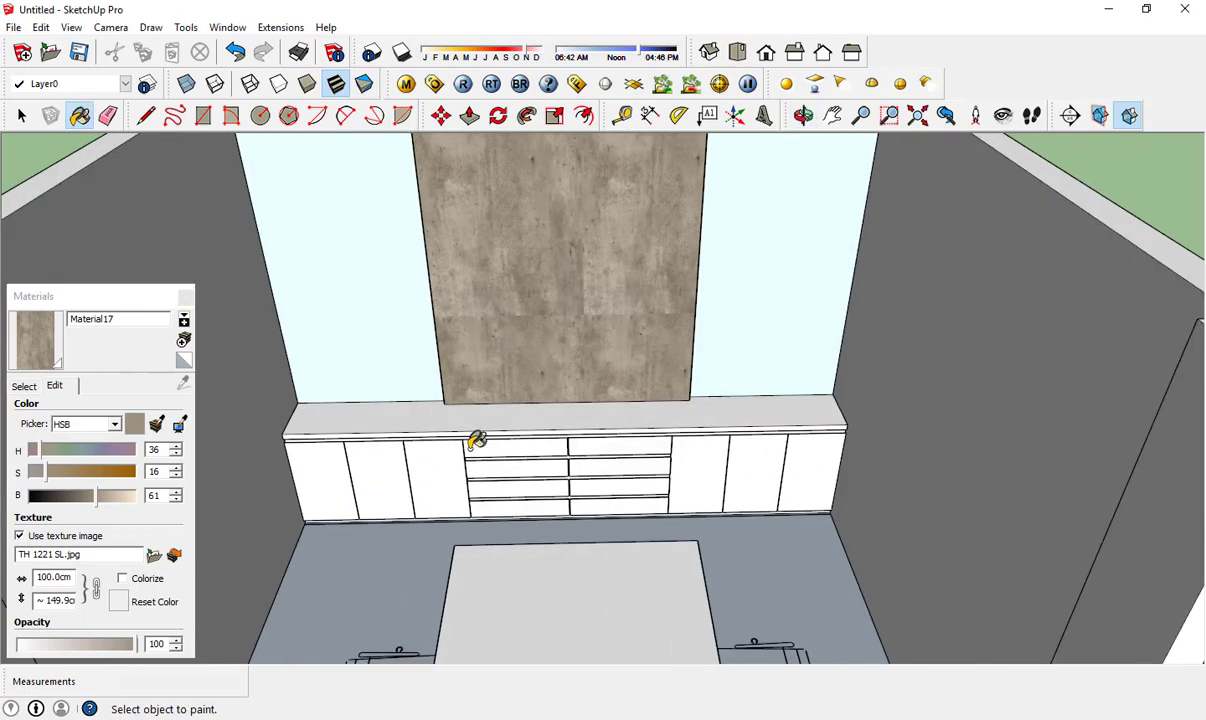
- Paint the left and right cabinet doors and drawer fronts with TH 1221 SL
click(410, 458)
click(365, 458)
scroll(371, 458, up, 2)
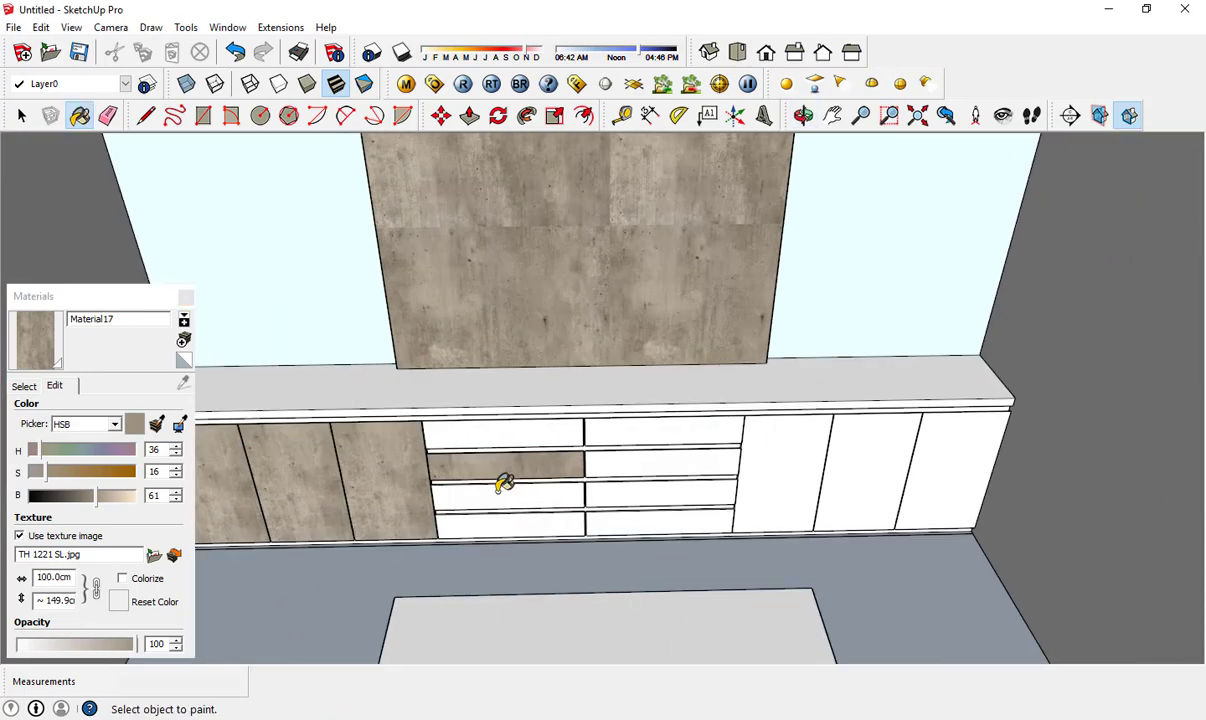
click(503, 481)
click(621, 487)
click(800, 470)
scroll(815, 506, down, 3)
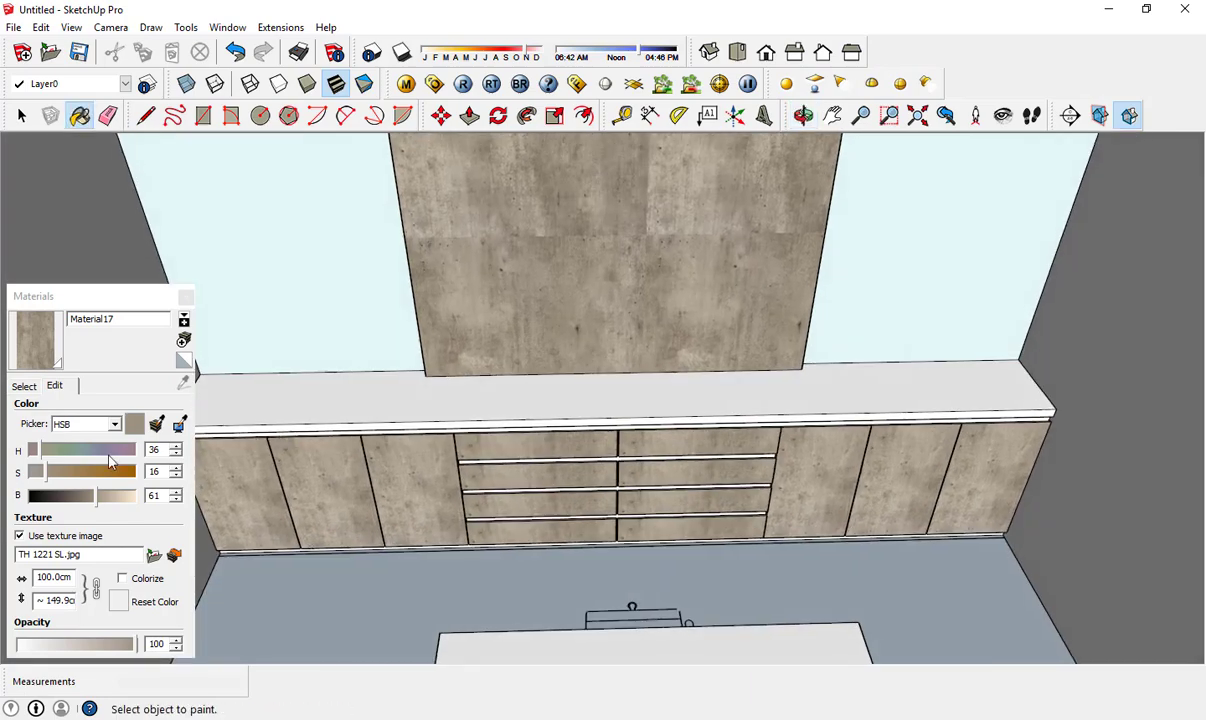
click(23, 384)
- Paint the countertop with Color_006 dark grey and lower its B value to 27
click(127, 402)
click(100, 506)
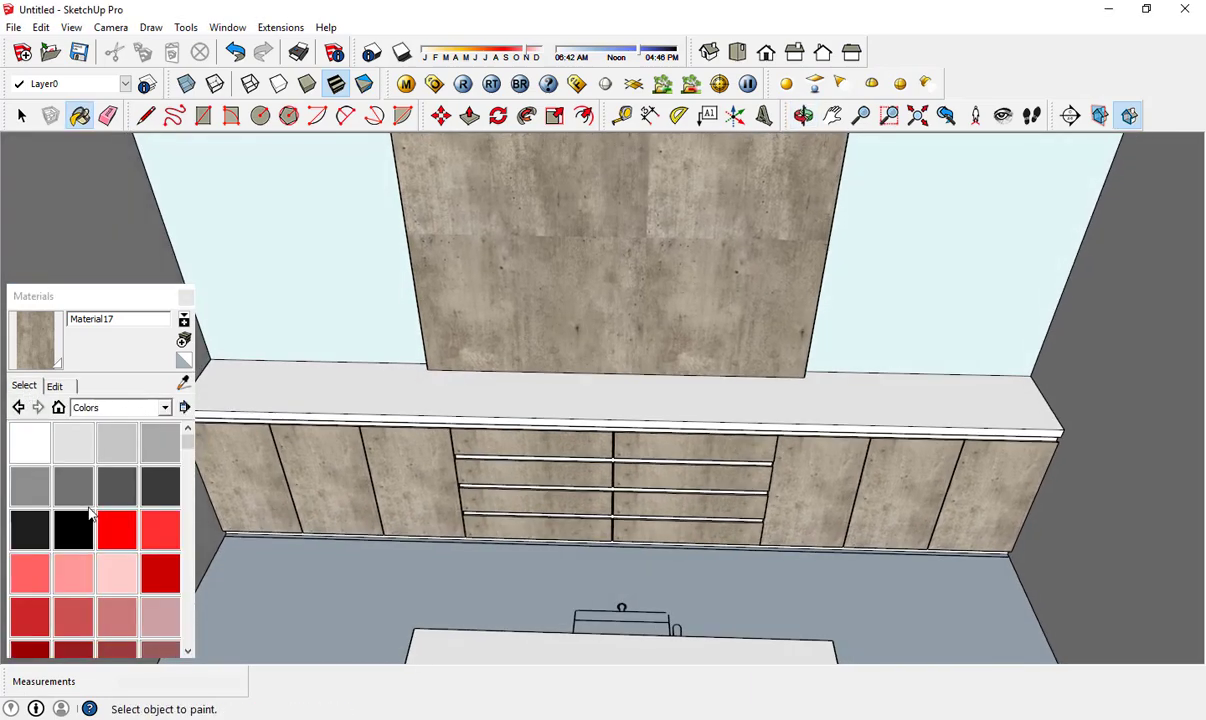
click(117, 486)
click(350, 403)
scroll(660, 440, up, 3)
mouse_move(645, 472)
middle_down()
mouse_move(797, 603)
mouse_move(834, 581)
mouse_move(721, 506)
middle_up()
scroll(721, 506, down, 5)
click(66, 388)
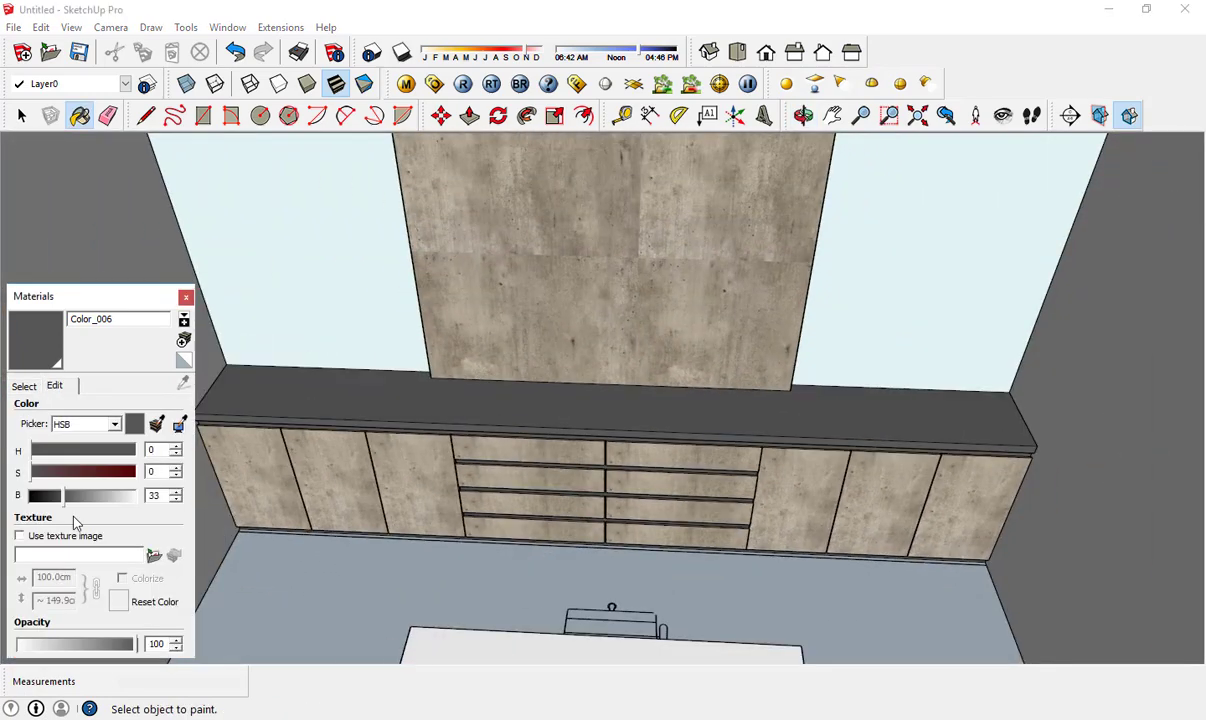
drag(63, 497, 59, 497)
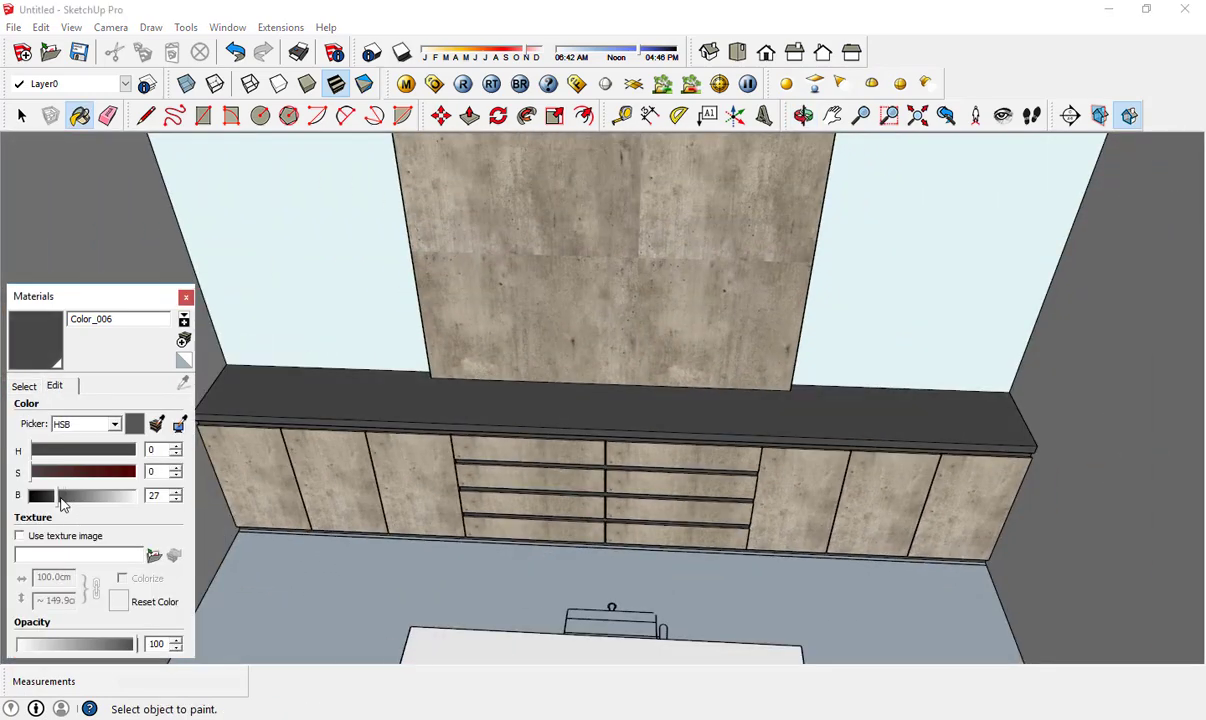
- Close the materials panel, return to selecting, and orbit to a low front view of the wall
click(185, 297)
key(space)
scroll(681, 531, down, 5)
mouse_move(681, 531)
middle_down()
mouse_move(640, 453)
mouse_move(716, 555)
mouse_move(592, 444)
middle_up()
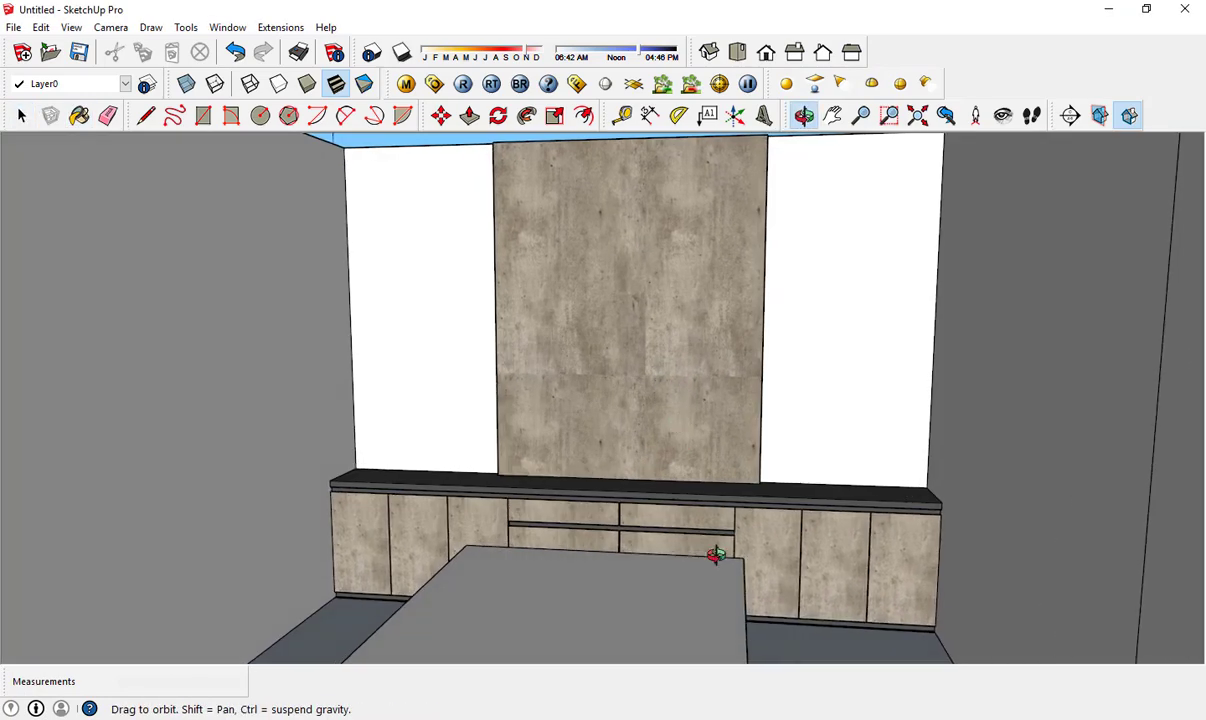
scroll(716, 555, down, 3)
scroll(565, 374, up, 3)
- In the browser, go to 3D Warehouse and search for projector screen models
key(alt+Tab)
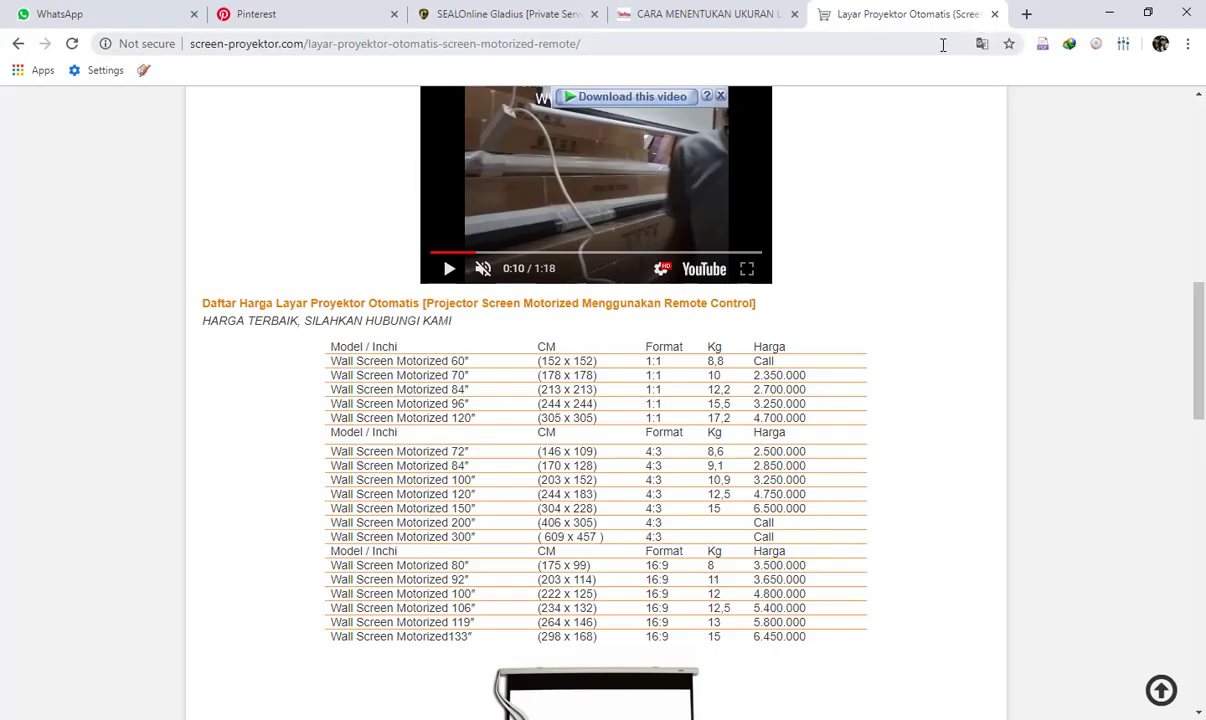
click(942, 44)
click(594, 14)
click(594, 14)
click(394, 14)
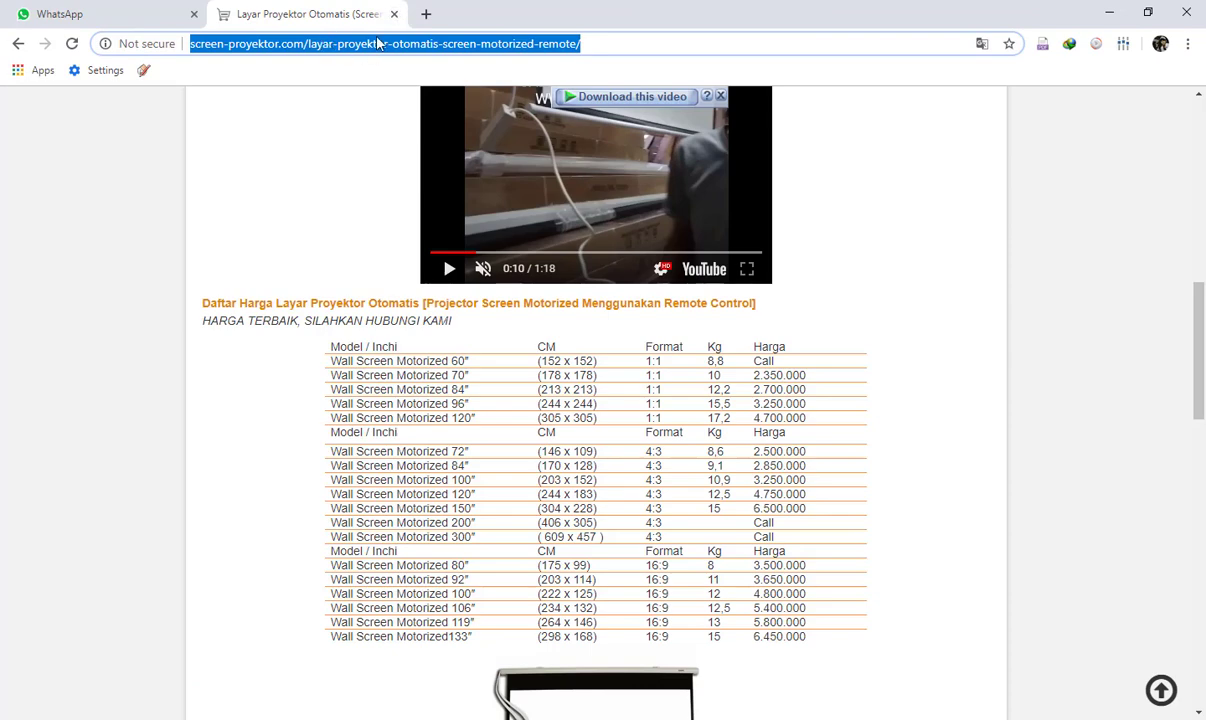
text(3dwa)
key(Return)
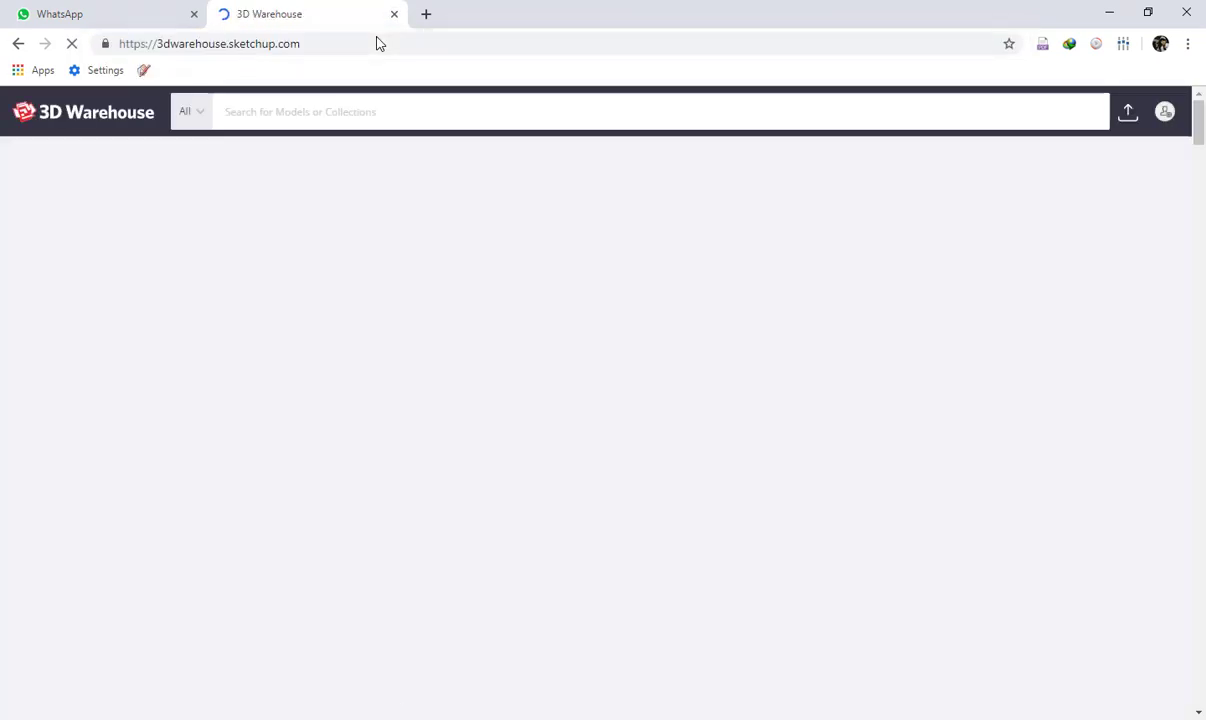
text(proyek)
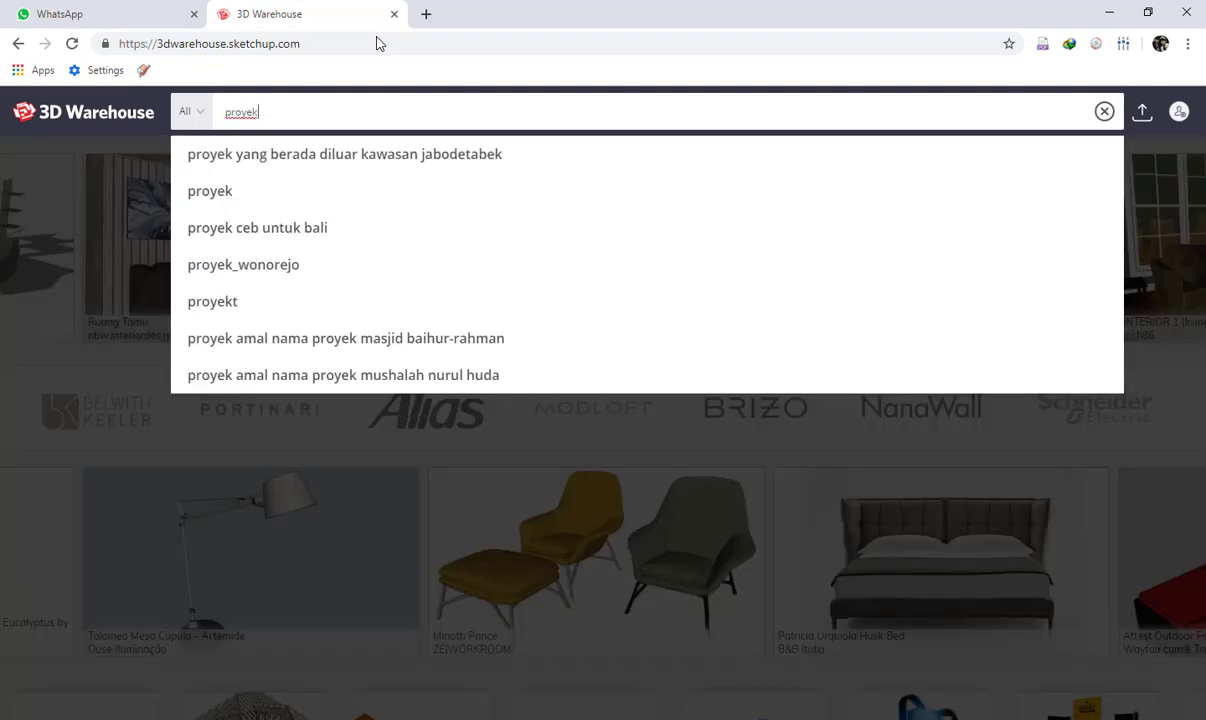
key(BackSpace)
key(BackSpace)
key(BackSpace)
text(ject)
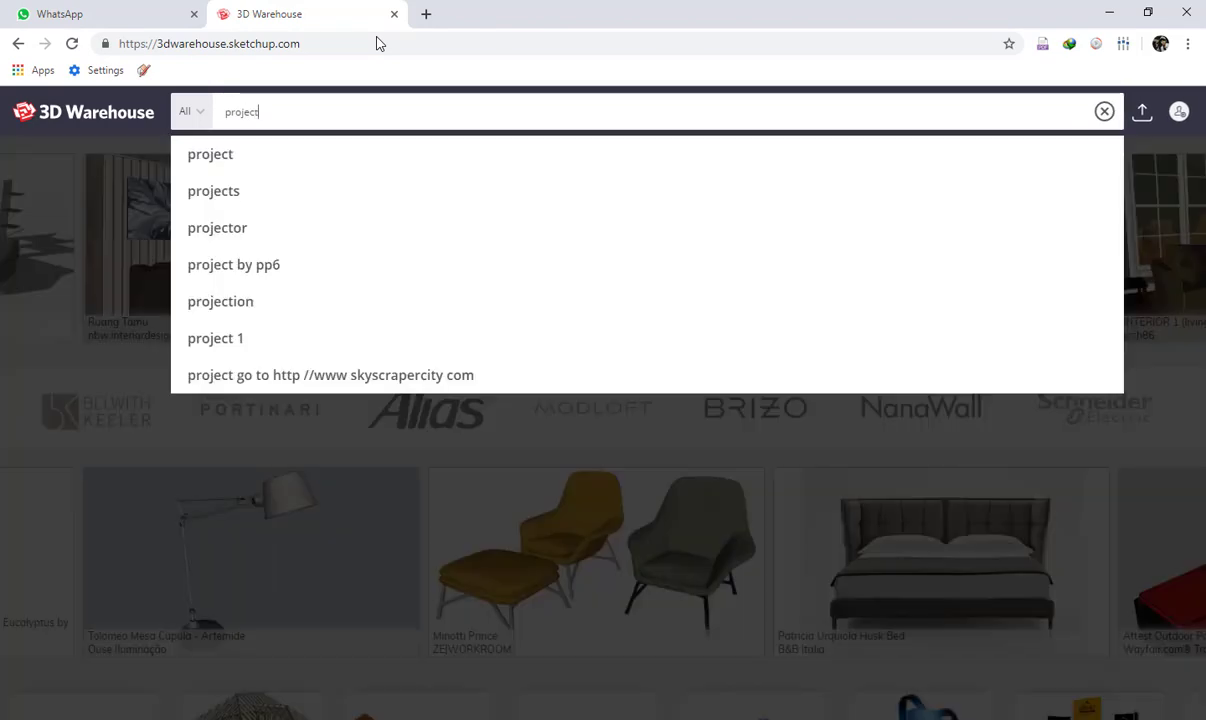
key(Down)
key(Down)
key(Down)
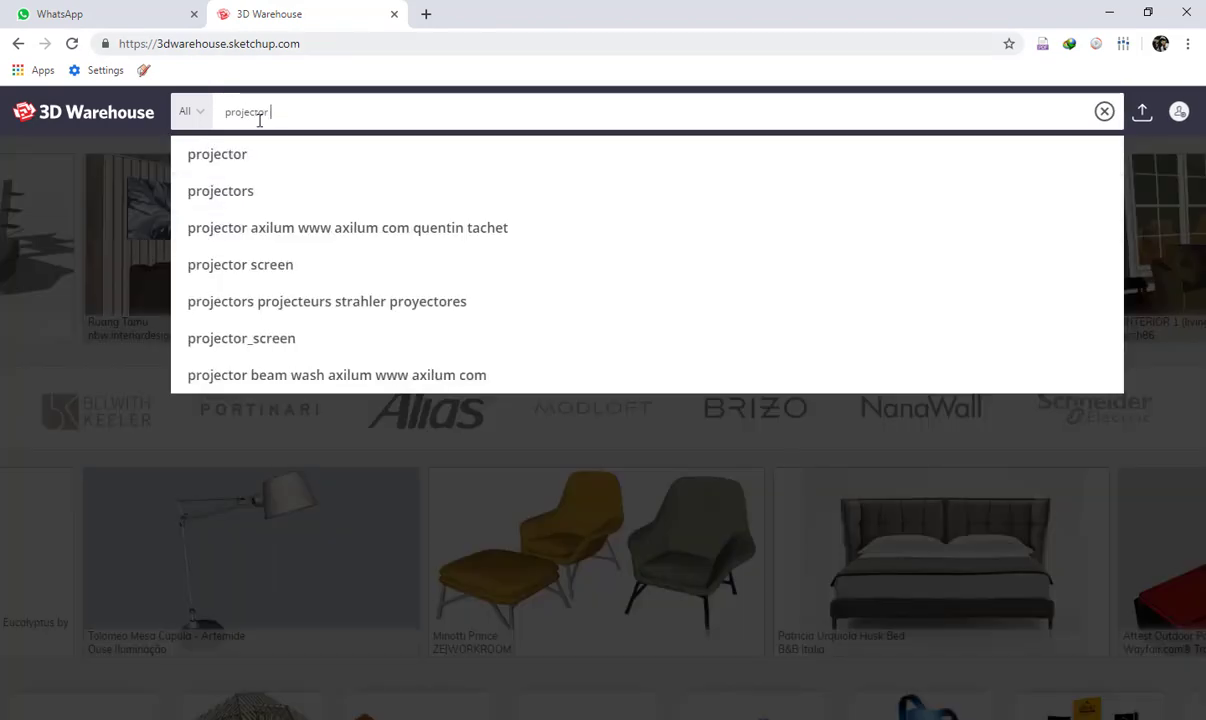
click(240, 264)
- Open the Projector Screen model in a new tab and download it as a SketchUp 2017 model
scroll(560, 345, down, 2)
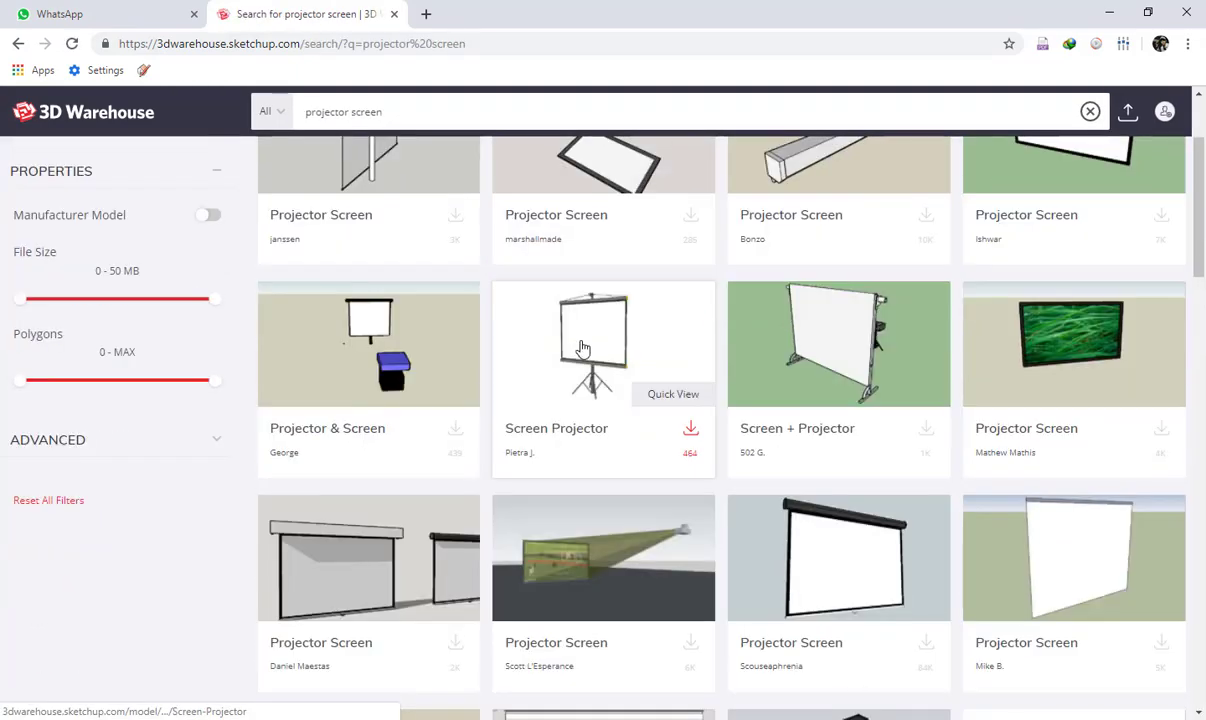
scroll(371, 578, down, 2)
middle_click(778, 382)
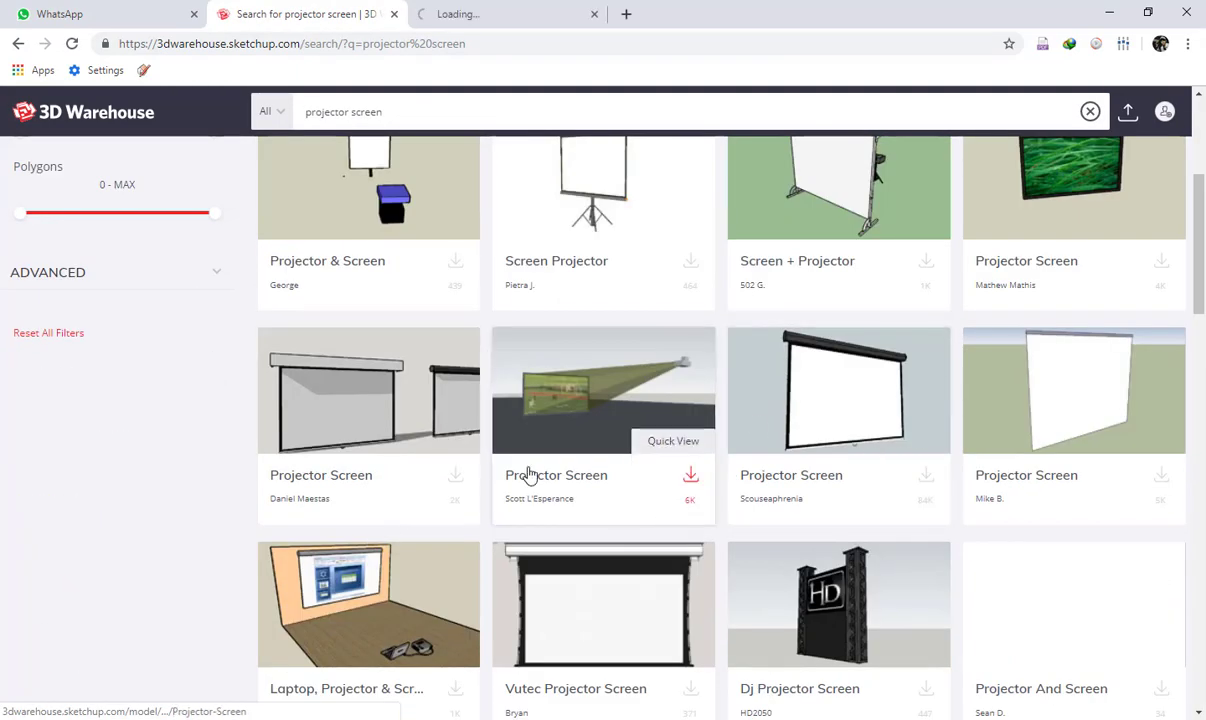
scroll(530, 470, up, 3)
click(500, 14)
scroll(894, 402, down, 3)
click(777, 391)
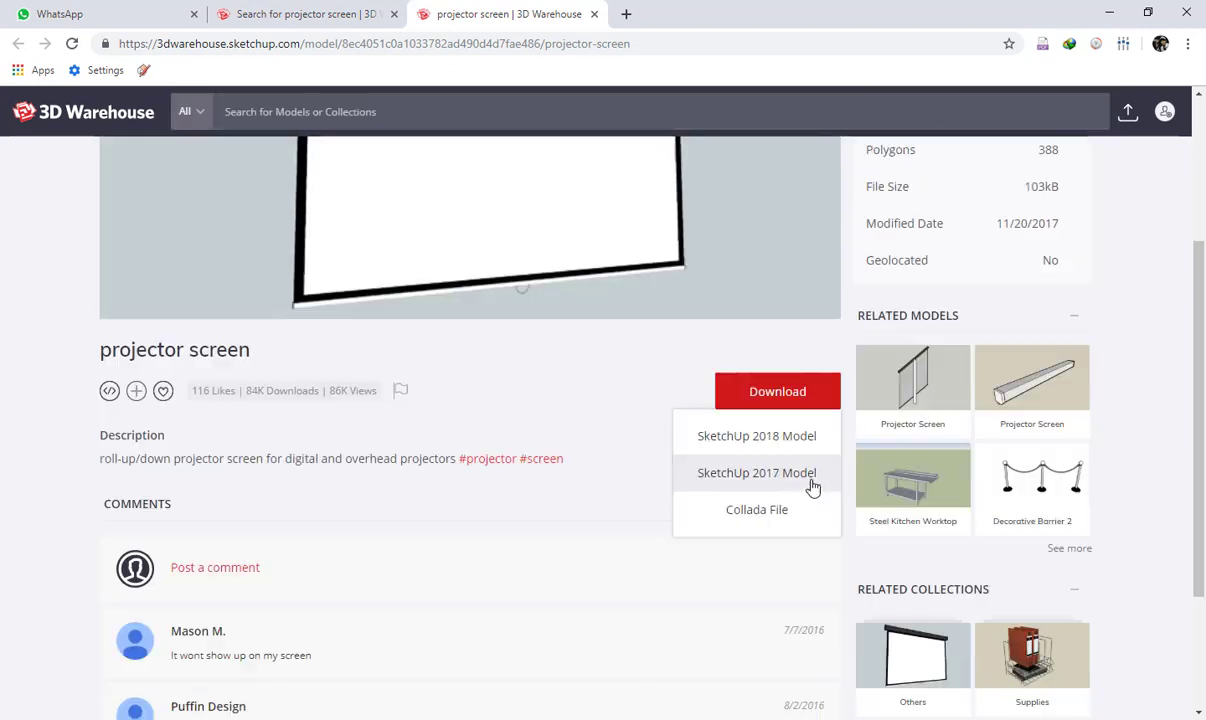
click(767, 487)
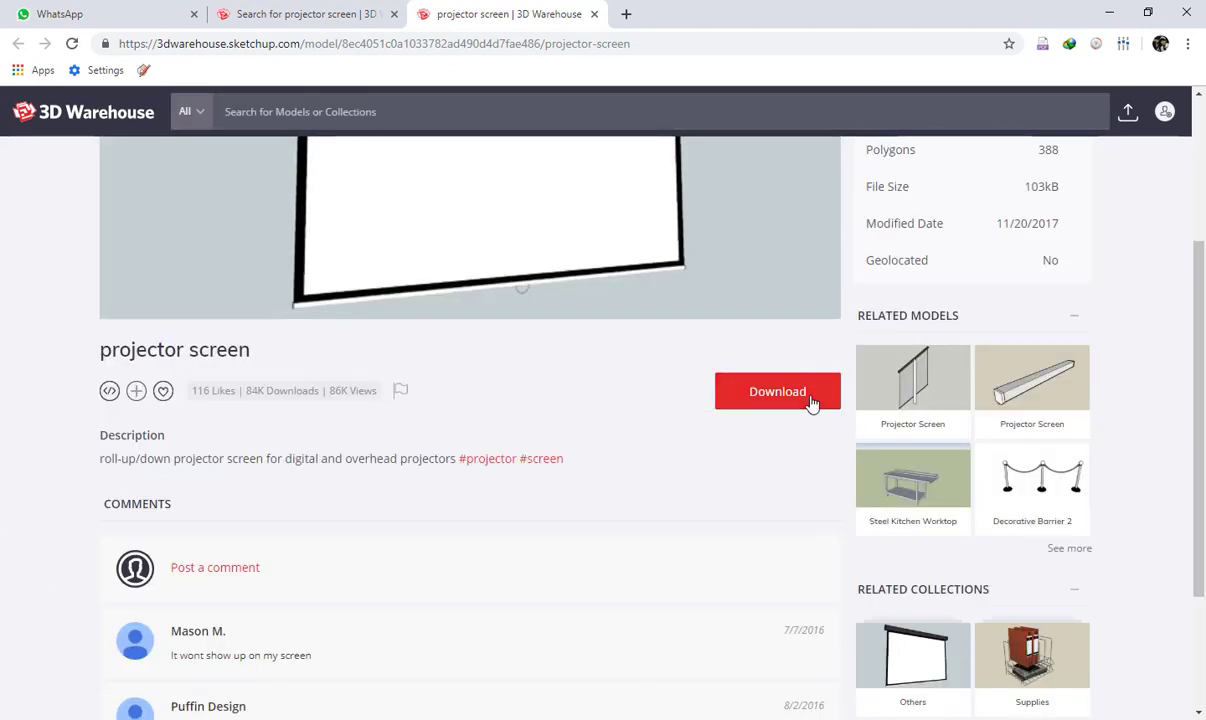
click(807, 402)
click(767, 476)
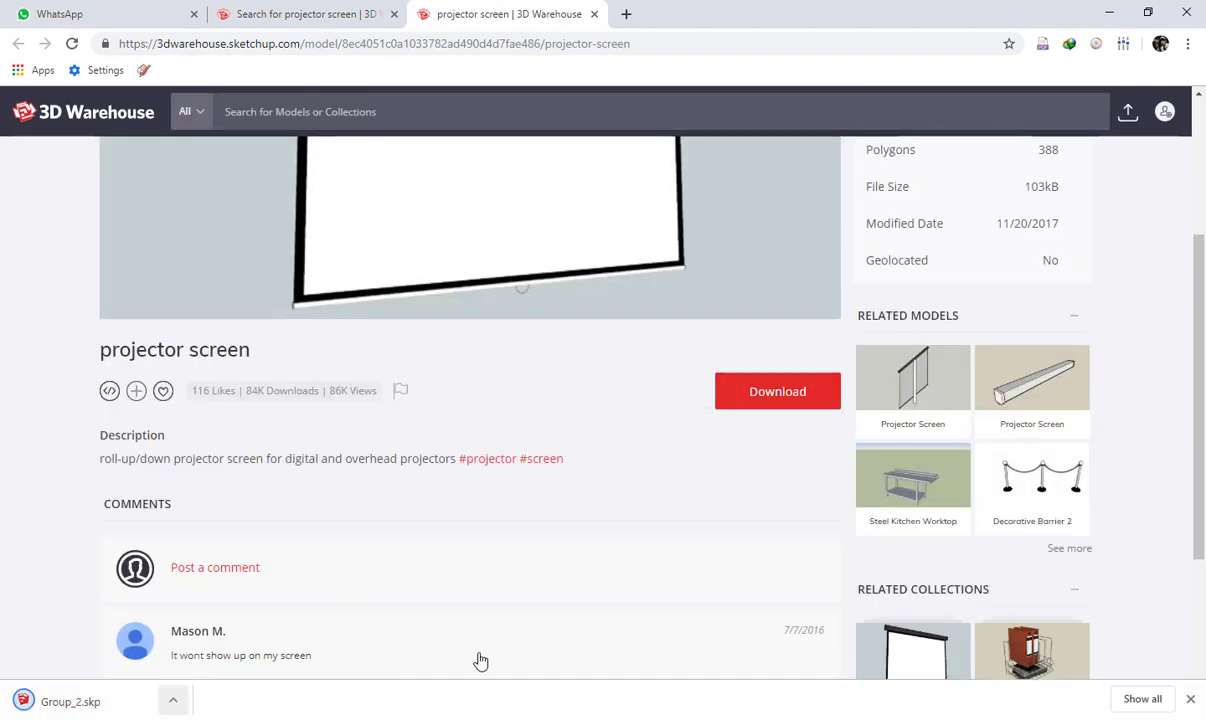
click(1155, 708)
- Locate Group_2 in the Downloads folder, then launch SketchUp Pro from the Start menu
click(460, 271)
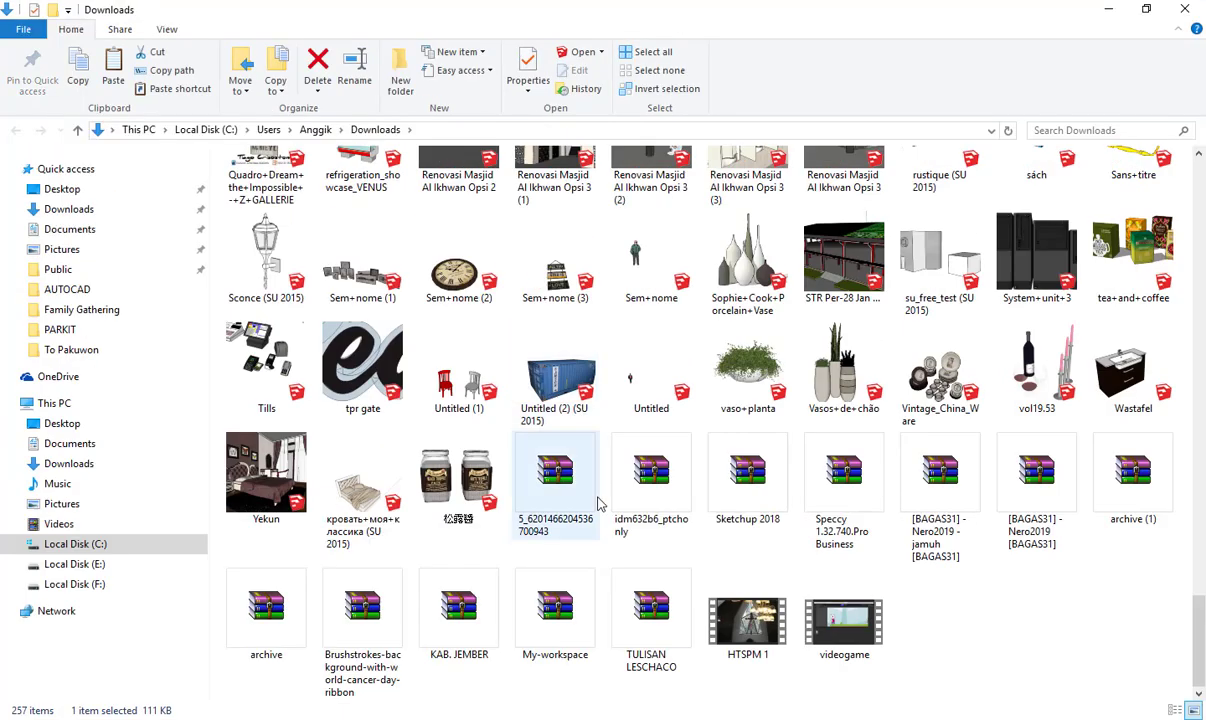
scroll(593, 480, up, 5)
scroll(593, 480, up, 5)
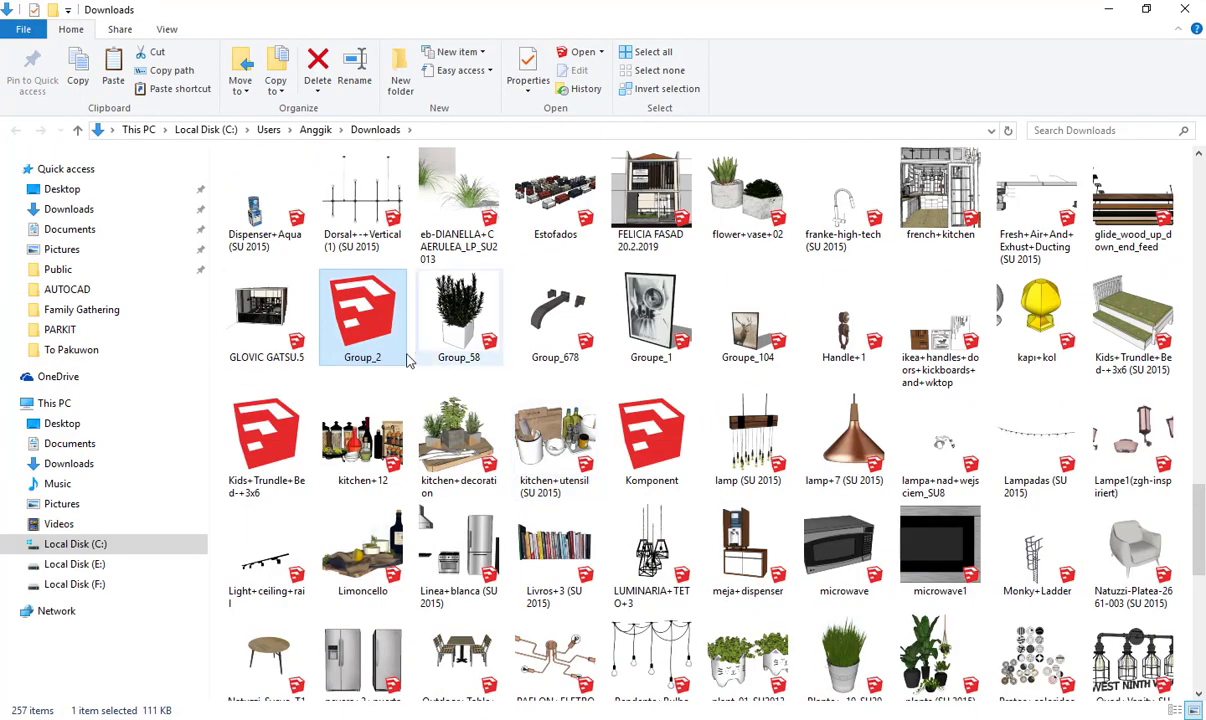
key(super)
click(333, 435)
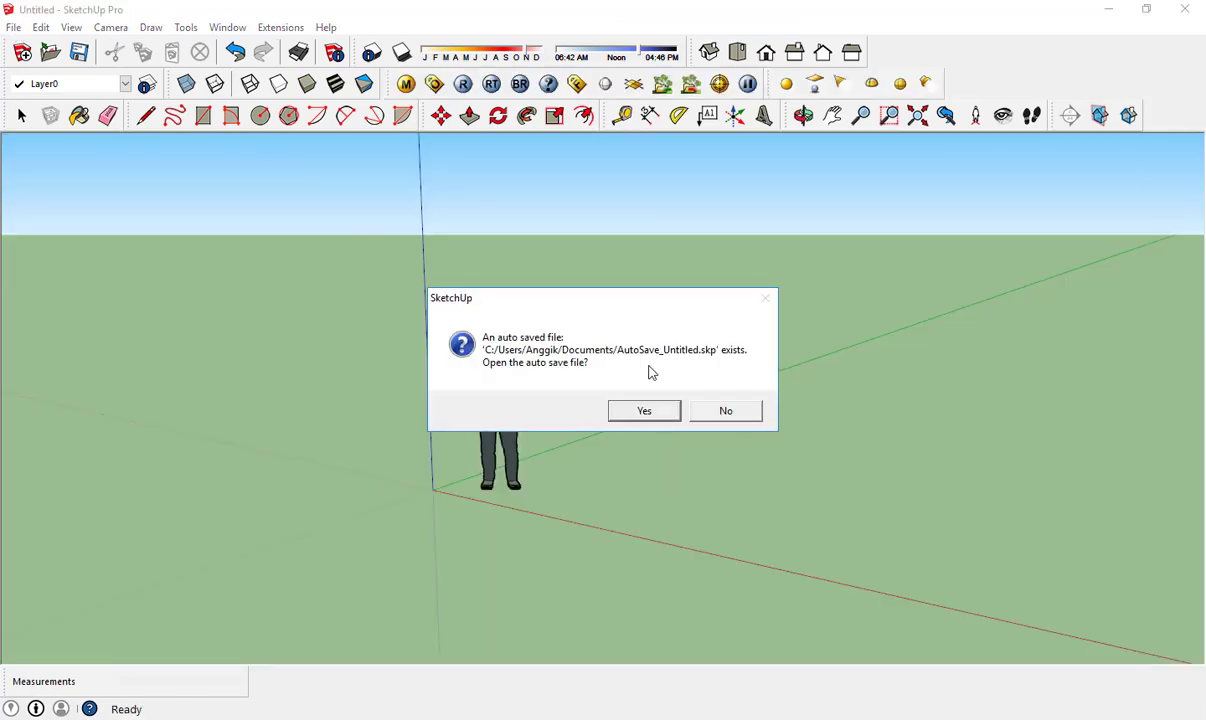
- Decline the auto-save restore and browse the Open dialog to the Downloads folder
click(727, 409)
click(14, 27)
click(100, 364)
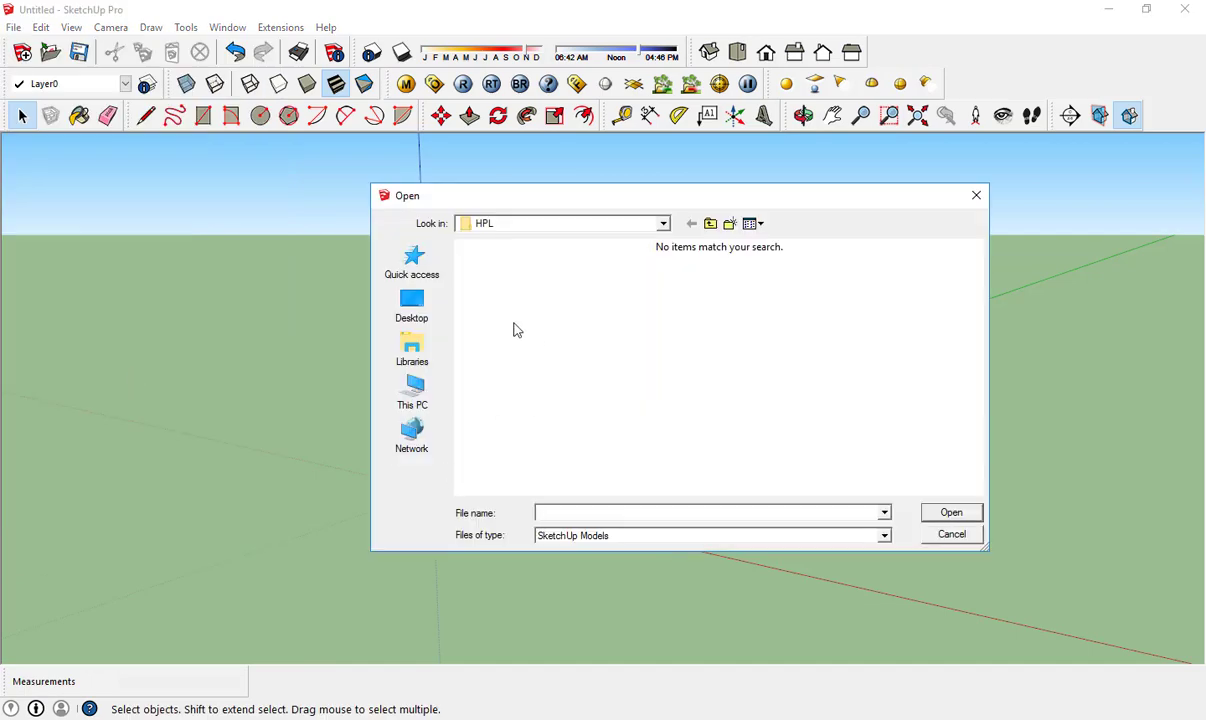
click(410, 388)
double_click(540, 315)
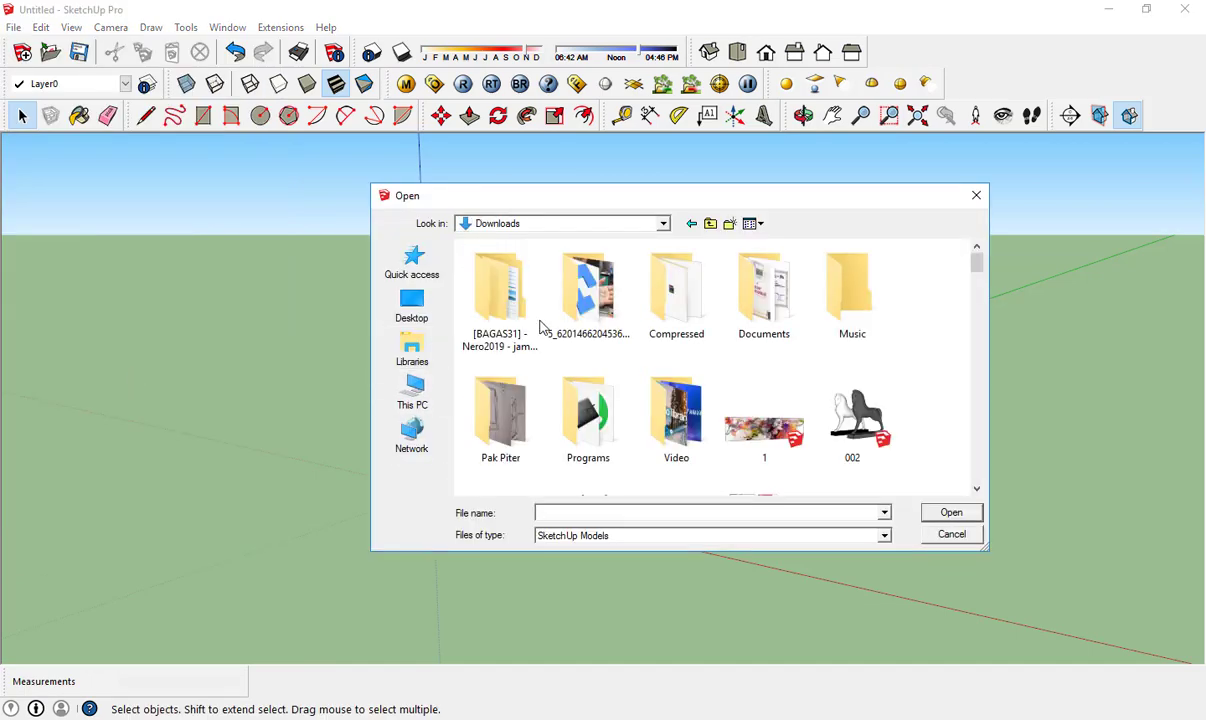
double_click(663, 343)
key(BackSpace)
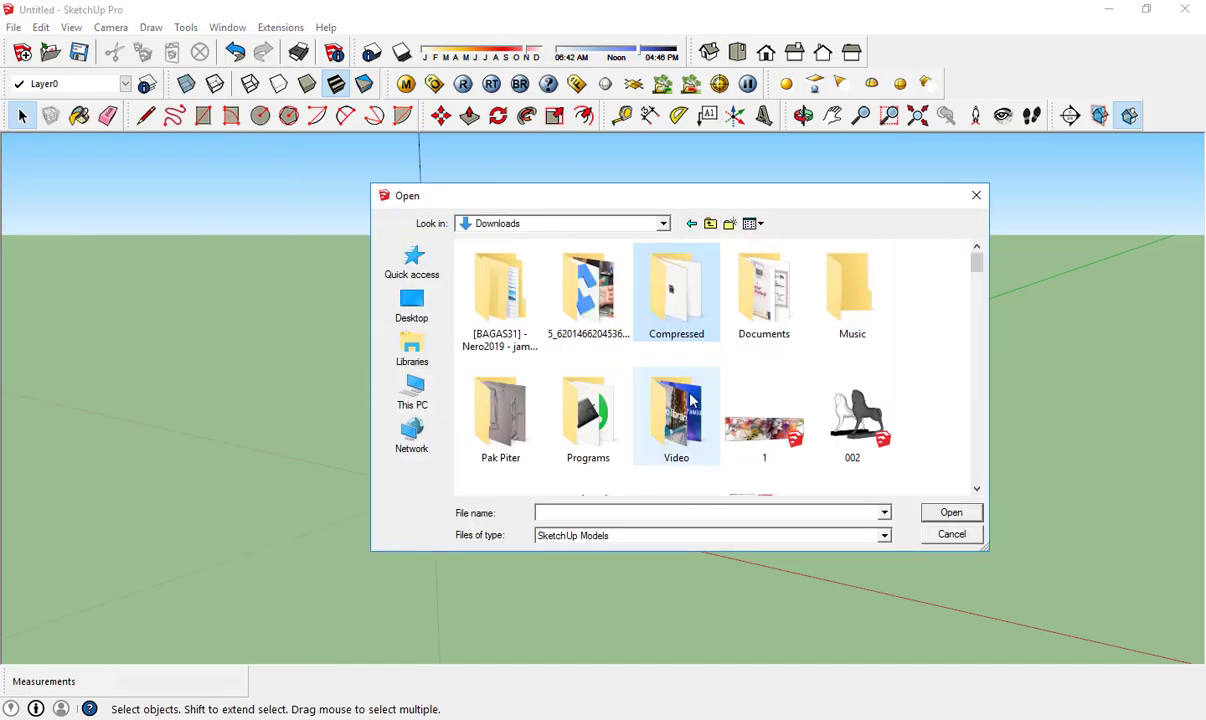
- Open Group_2.skp from Downloads without saving the untitled model
scroll(686, 404, down, 3)
scroll(684, 403, up, 1)
scroll(684, 403, up, 1)
scroll(684, 403, down, 3)
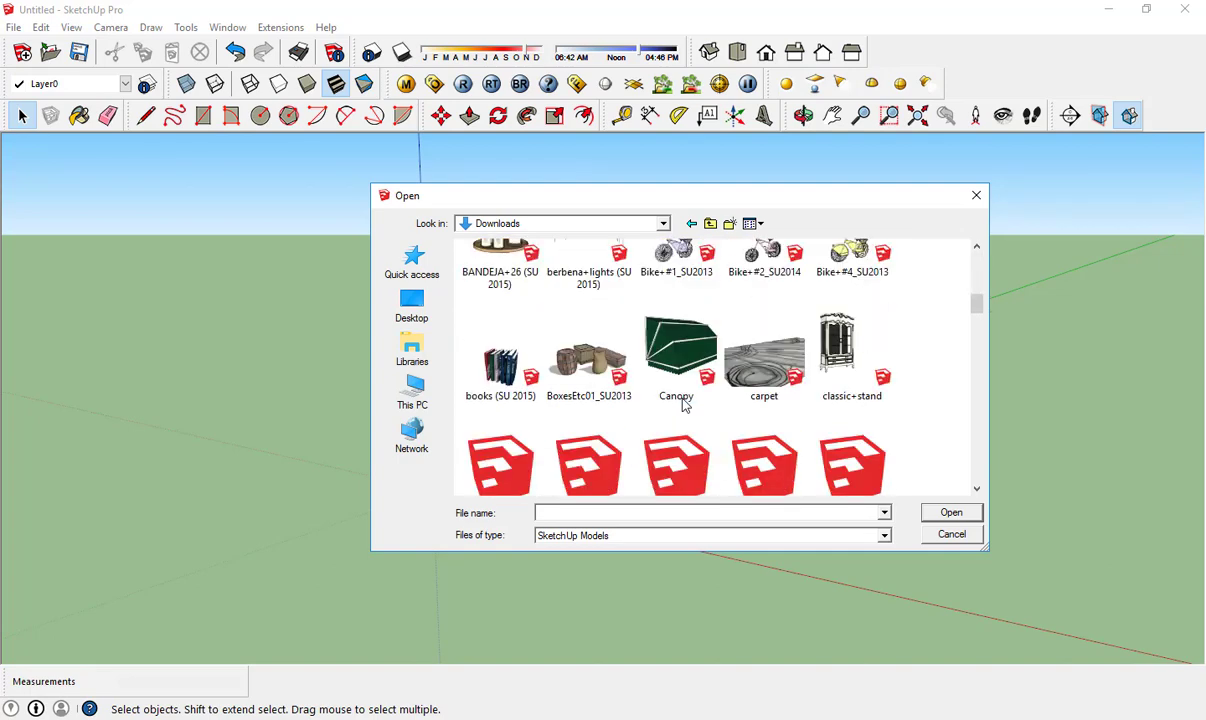
scroll(684, 403, down, 2)
scroll(684, 403, down, 2)
scroll(684, 403, down, 1)
scroll(684, 403, up, 1)
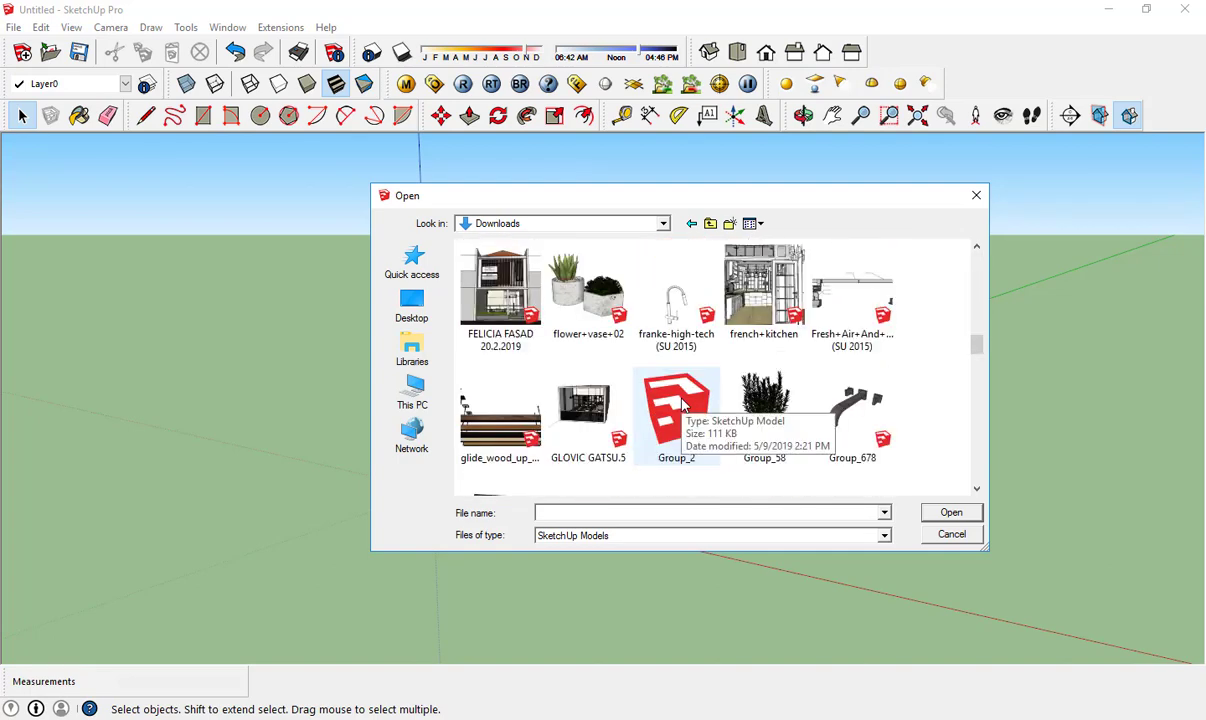
double_click(684, 403)
click(943, 532)
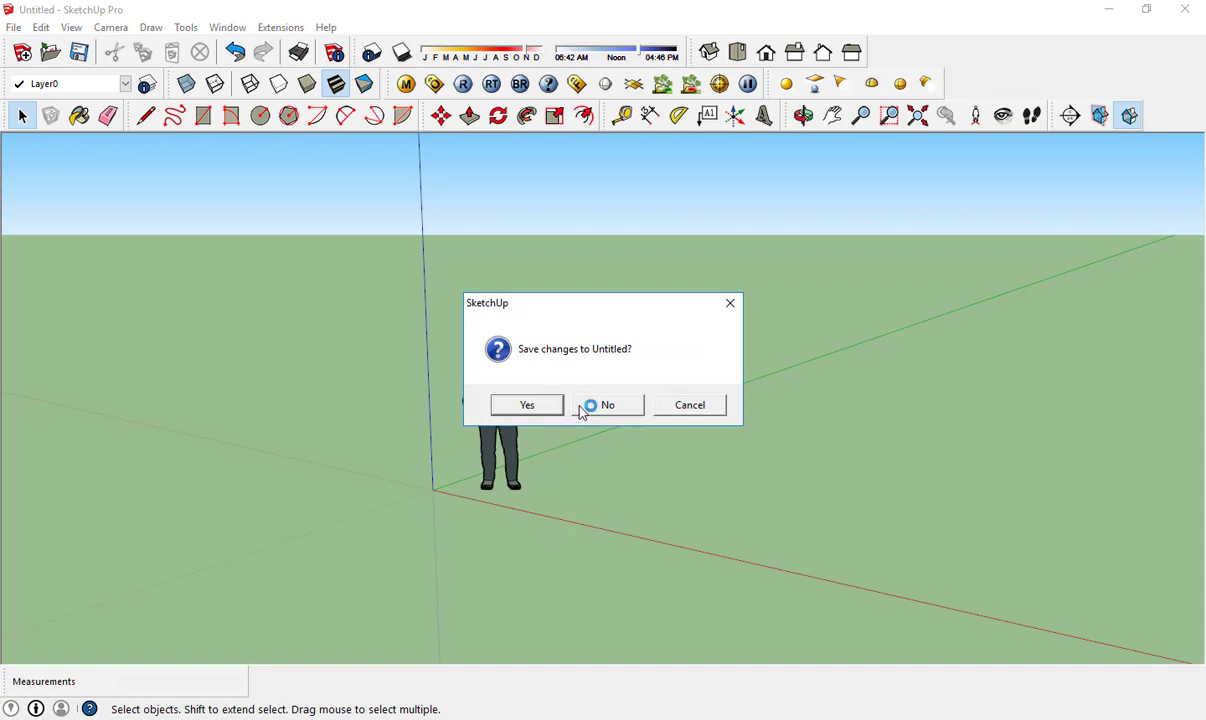
click(581, 411)
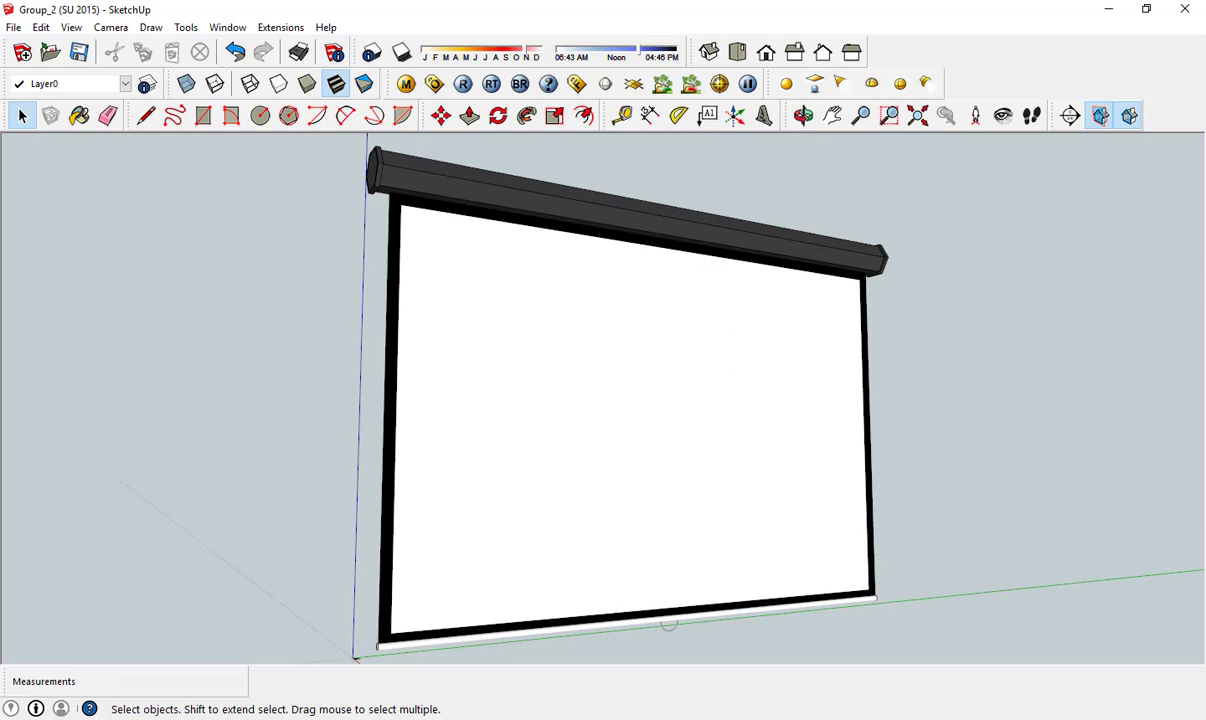
- Group all the projector screen geometry, copy it, and paste it against the meeting room's back wall
scroll(575, 380, down, 3)
drag(719, 449, 780, 530)
right_click(622, 374)
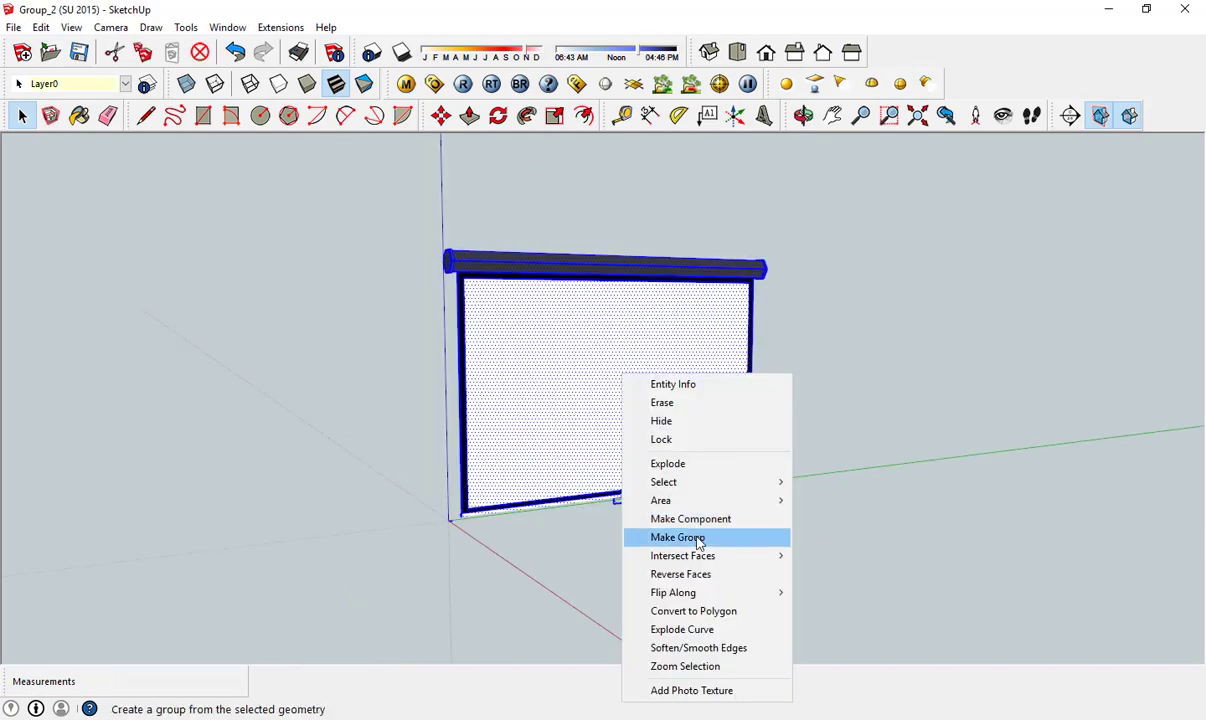
click(685, 536)
key(ctrl+c)
key(alt+Tab)
key(ctrl+v)
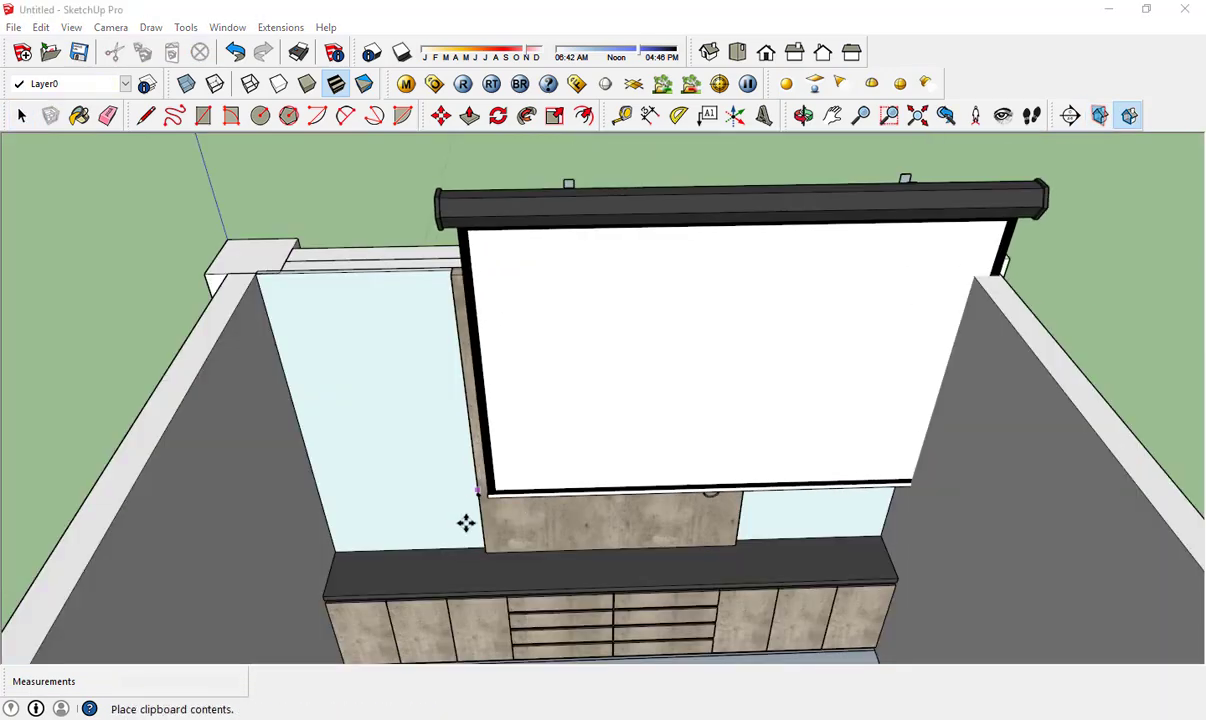
click(466, 522)
middle_drag(657, 471, 600, 480)
- In Chrome, search for 'ukuran layar proyektor otomatis'
key(l)
key(alt+Tab)
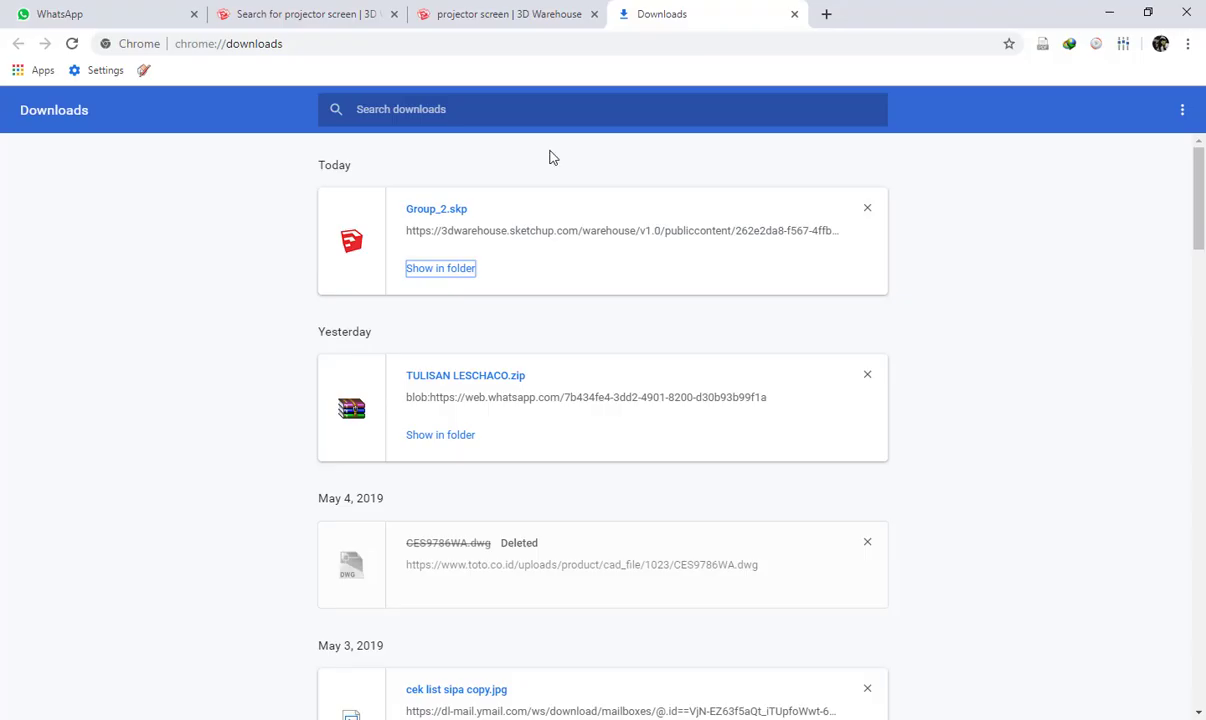
click(646, 41)
text(ukuran p)
key(BackSpace)
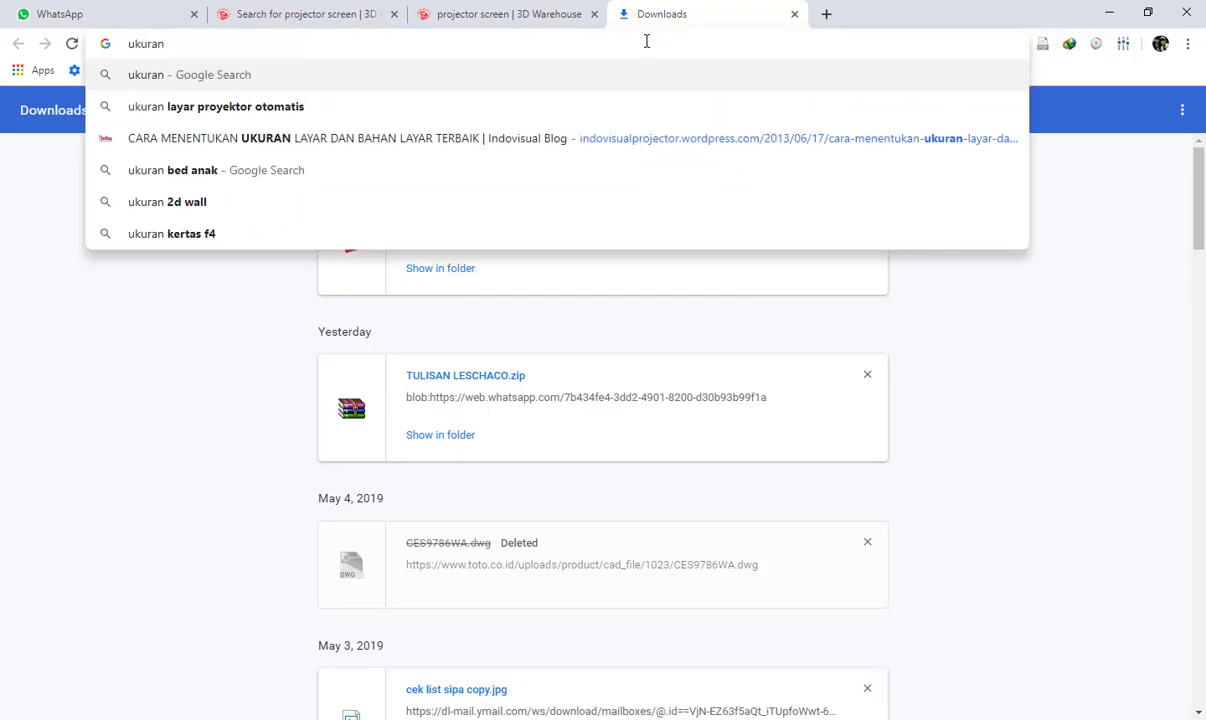
key(Down)
key(Return)
- Open the screen-proyektor.com motorized screen page and review its price table of sizes in cm
scroll(478, 533, down, 1)
click(340, 596)
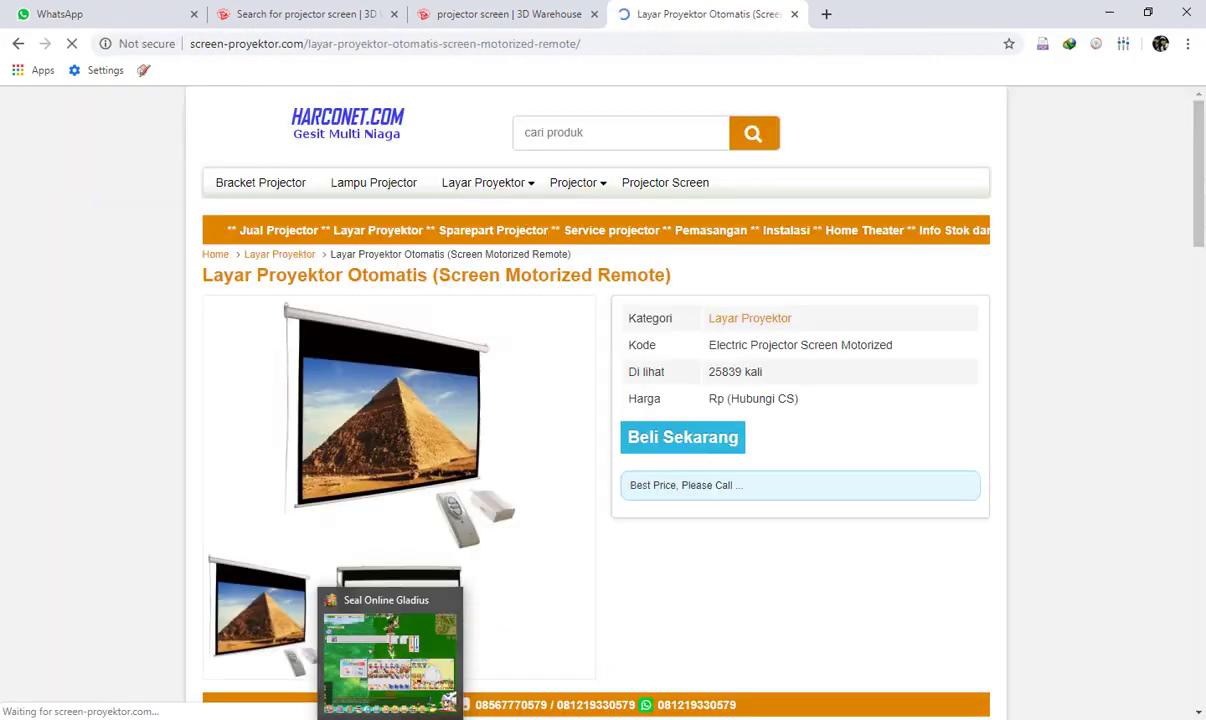
scroll(648, 575, down, 5)
scroll(602, 478, down, 4)
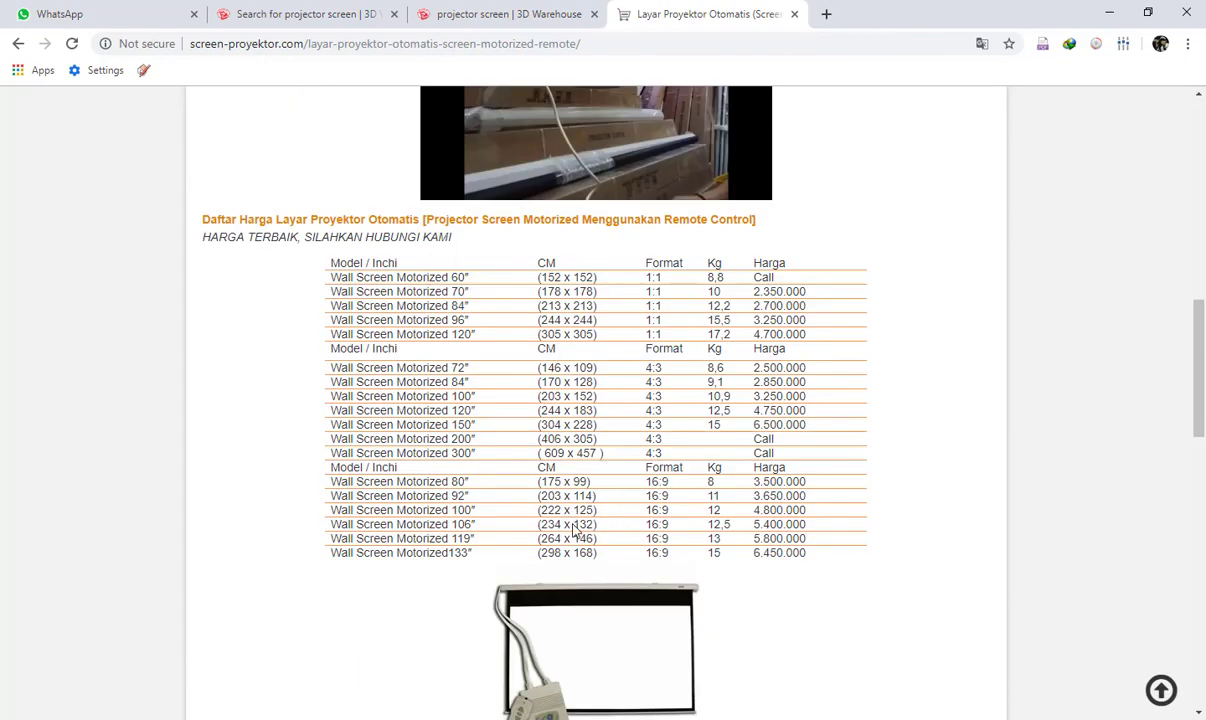
scroll(581, 492, up, 1)
scroll(600, 388, up, 1)
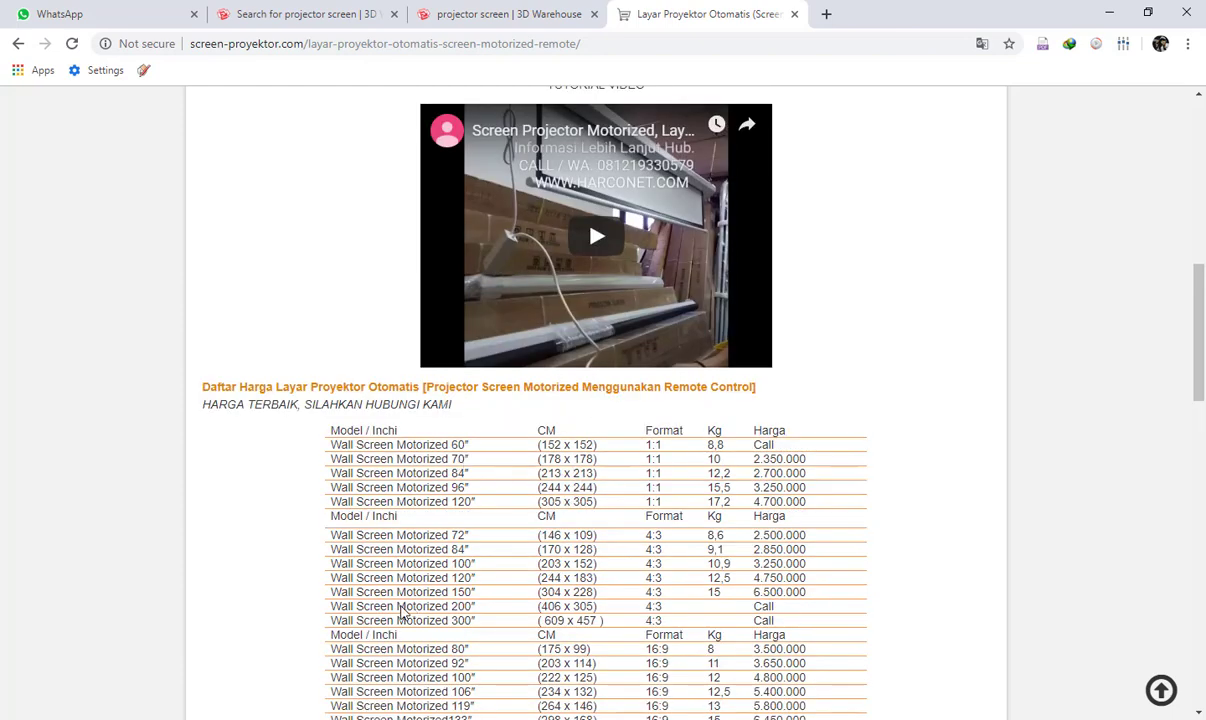
- Scale the projector screen down to about two-thirds of its size
click(342, 636)
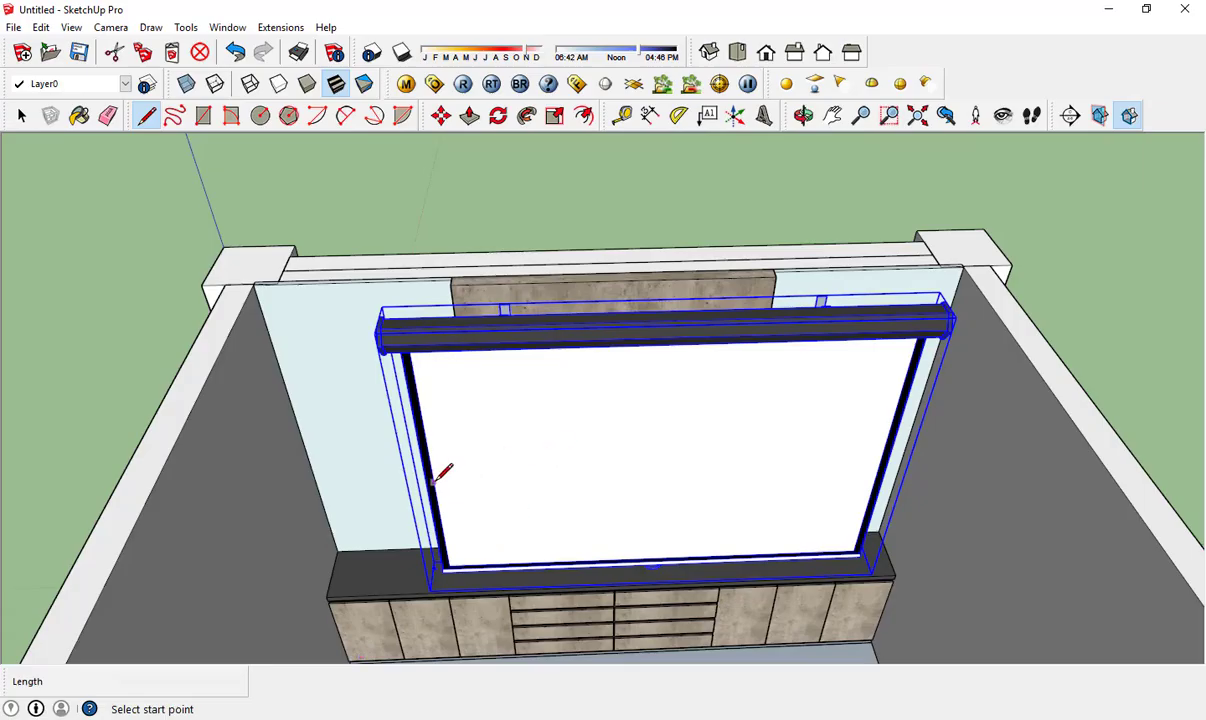
key(s)
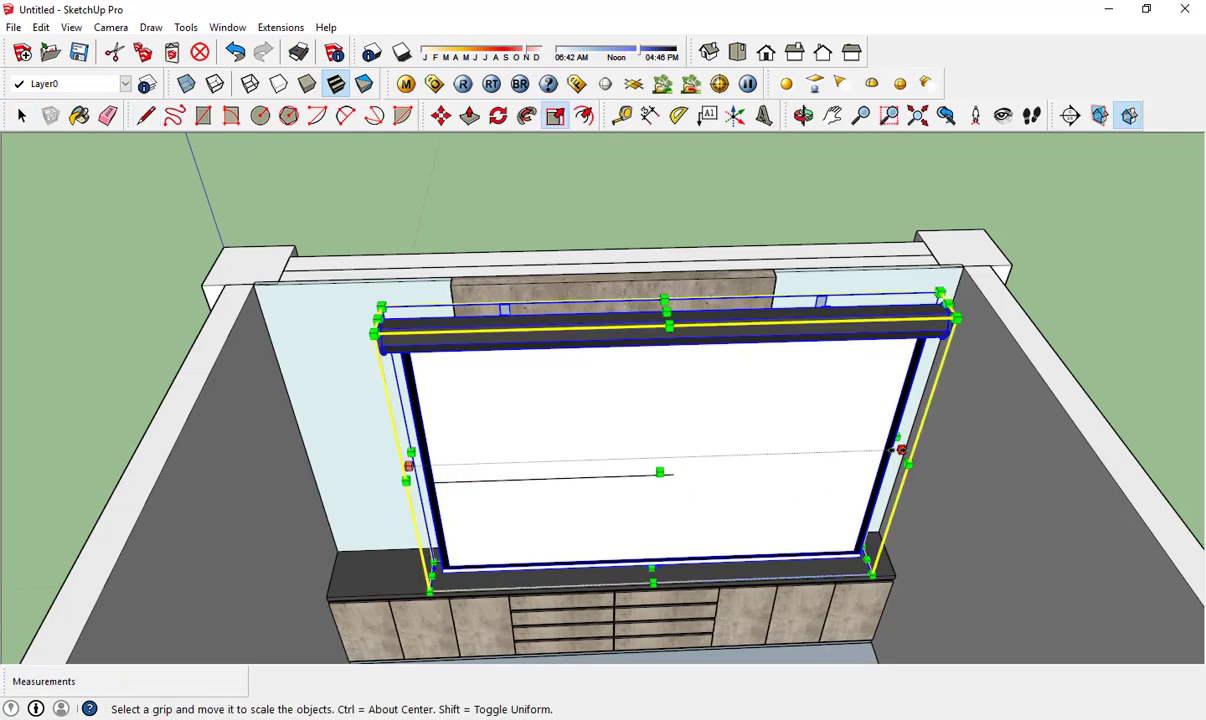
drag(870, 580, 725, 522)
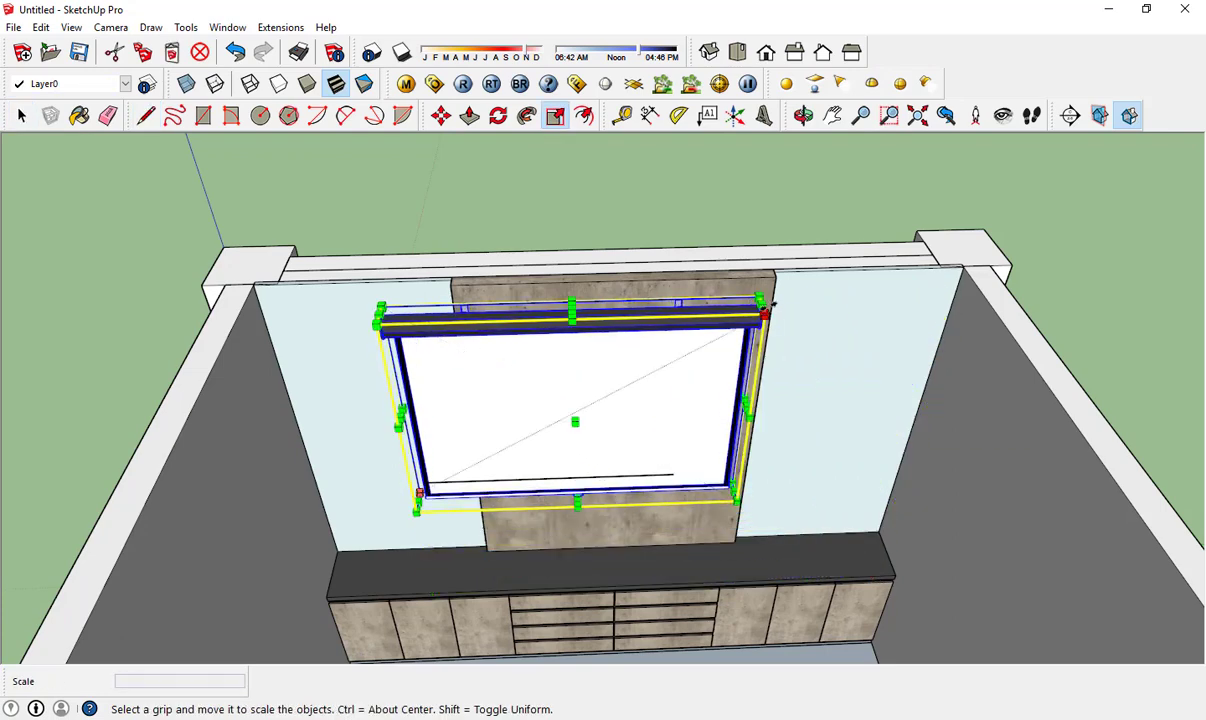
drag(766, 312, 705, 352)
key(space)
- Move the screen into the concrete panel opening on the back wall
mouse_move(603, 485)
middle_down()
mouse_move(555, 462)
mouse_move(853, 462)
middle_up()
key(m)
mouse_move(659, 229)
middle_down()
mouse_move(693, 382)
mouse_move(404, 363)
middle_up()
click(404, 350)
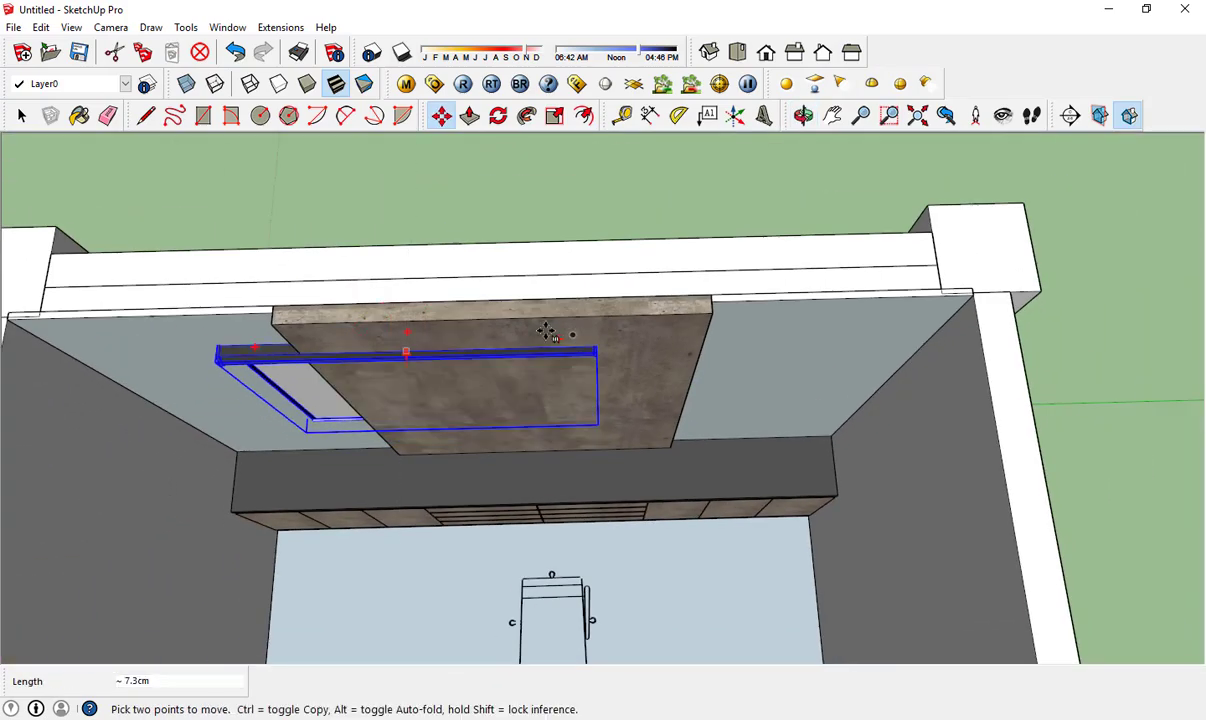
click(697, 312)
scroll(463, 396, up, 3)
- Draw a reference line across the full width of the screen
key(l)
click(316, 374)
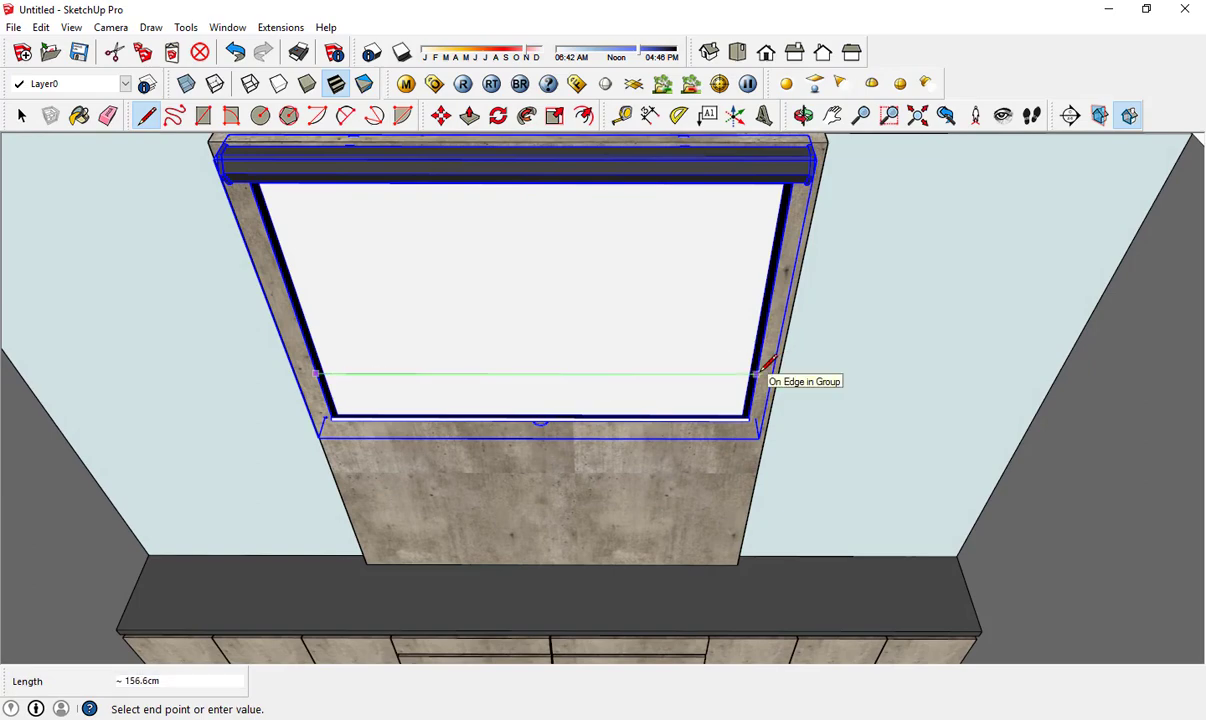
click(757, 374)
key(space)
scroll(673, 456, down, 3)
- Drop the screen's bottom edge down to the cabinet counter
middle_drag(673, 456, 708, 342)
scroll(466, 326, up, 3)
key(m)
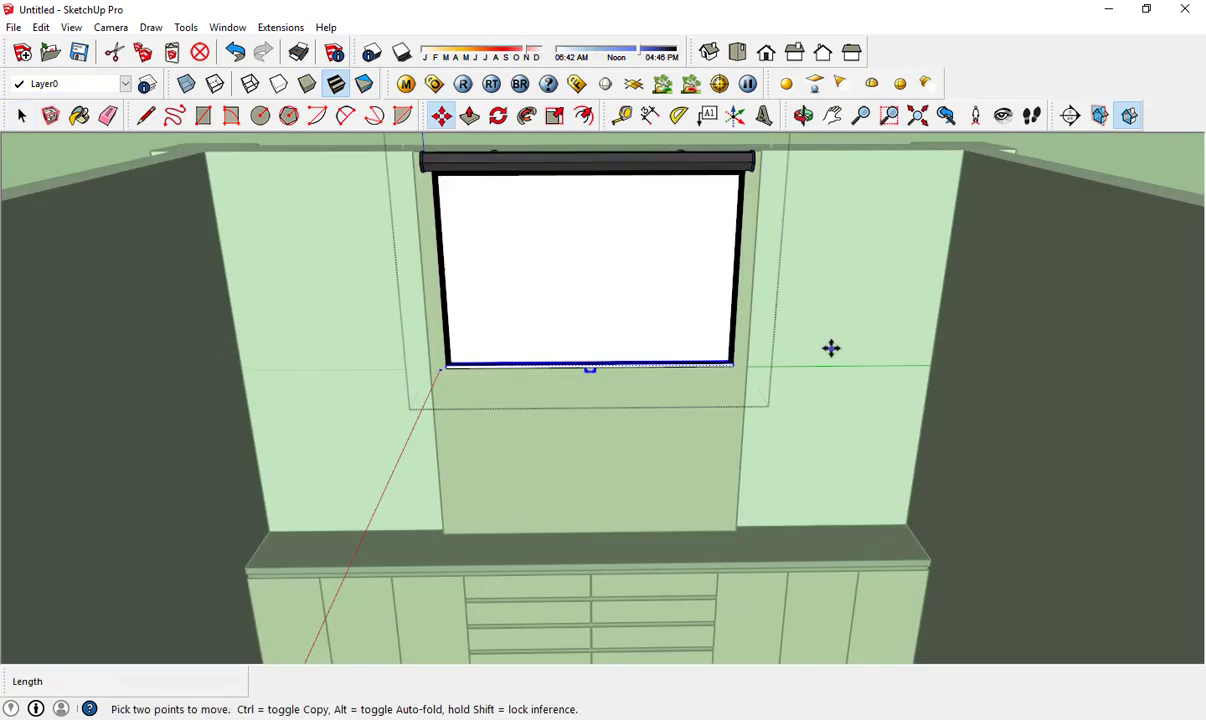
click(831, 347)
click(828, 473)
mouse_move(828, 473)
middle_down()
mouse_move(683, 361)
mouse_move(335, 597)
middle_up()
key(space)
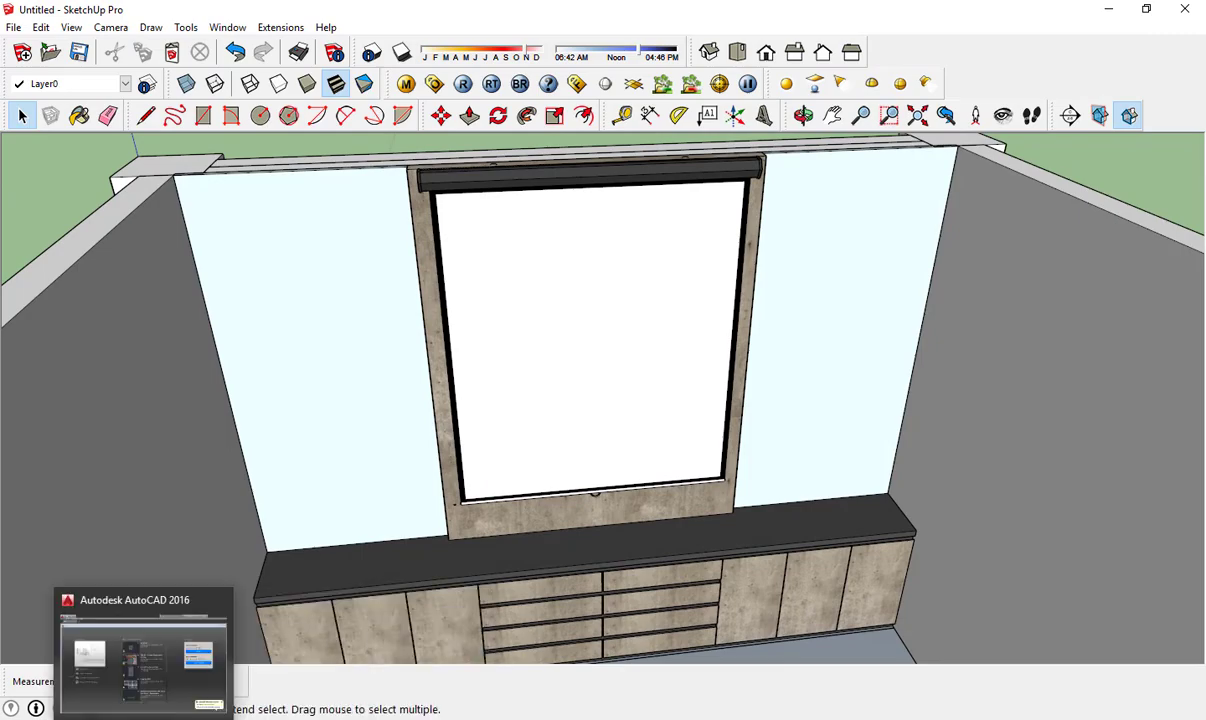
- Check the motorized screen size table in Chrome, then zoom back toward the screen wall
click(350, 660)
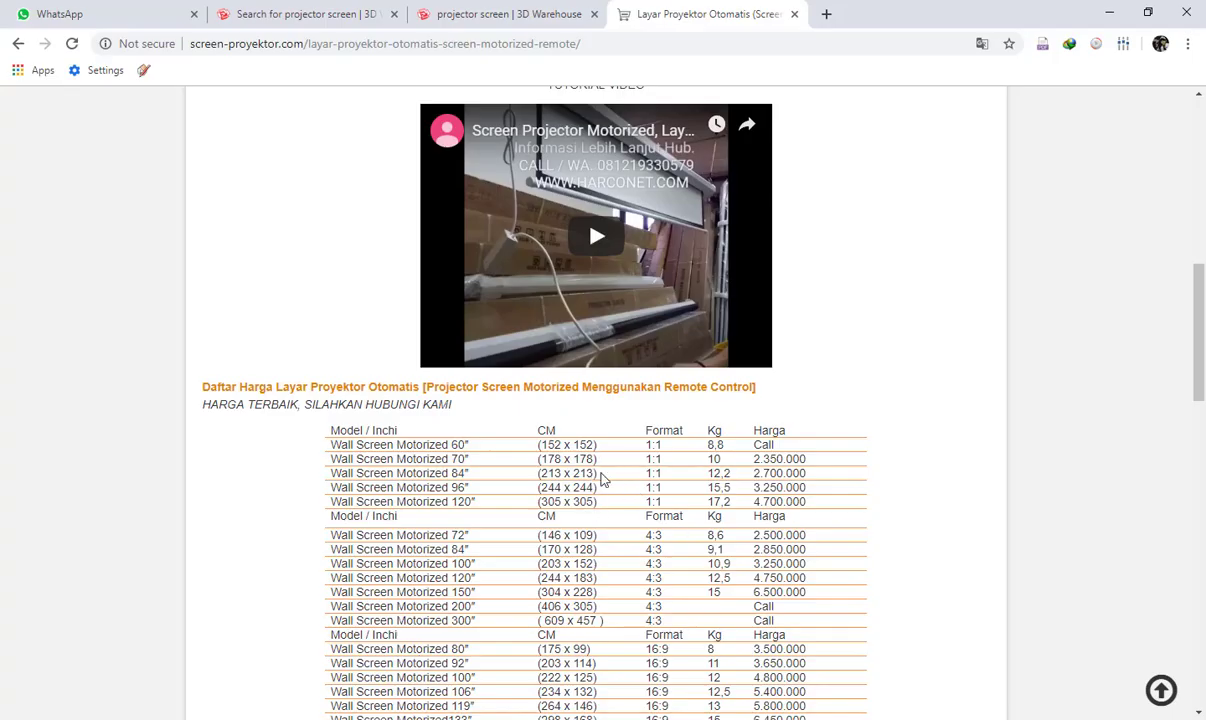
click(398, 655)
key(l)
mouse_move(546, 347)
middle_down()
mouse_move(597, 444)
mouse_move(832, 371)
mouse_move(729, 417)
mouse_move(635, 315)
middle_up()
scroll(713, 412, up, 3)
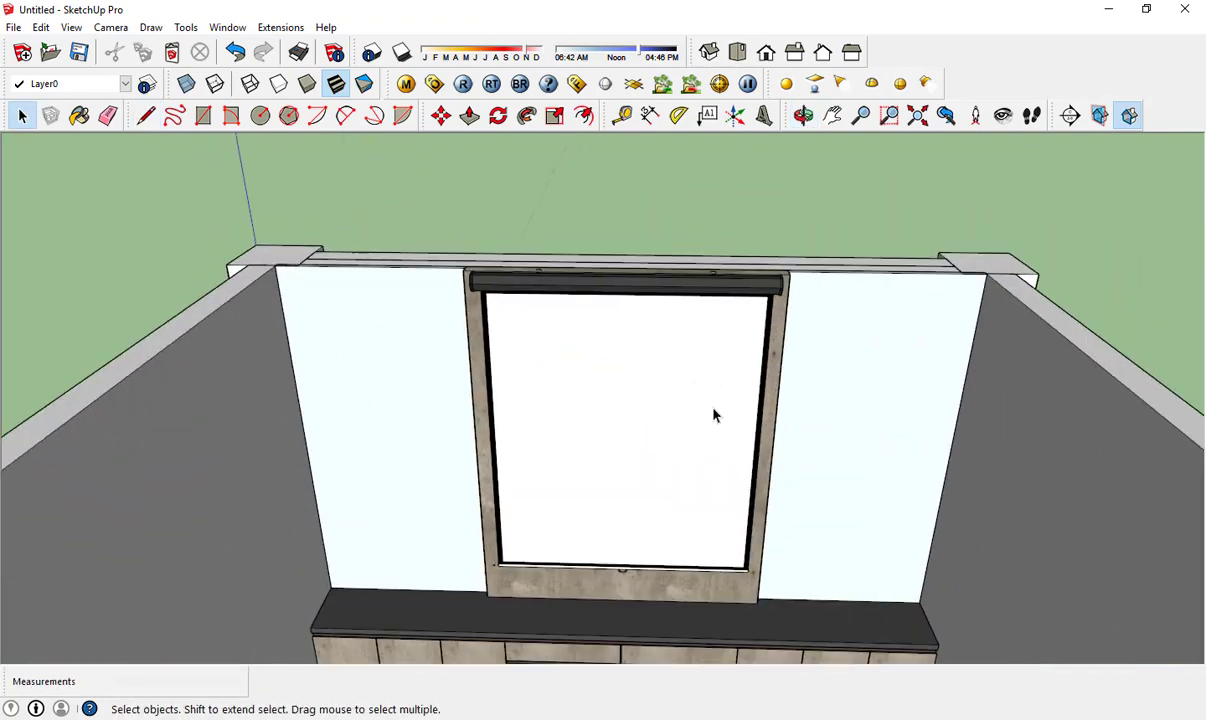
scroll(643, 449, up, 2)
- Measure a 152 line and lower the projector screen group into the textured frame
click(643, 449)
middle_drag(643, 449, 694, 352)
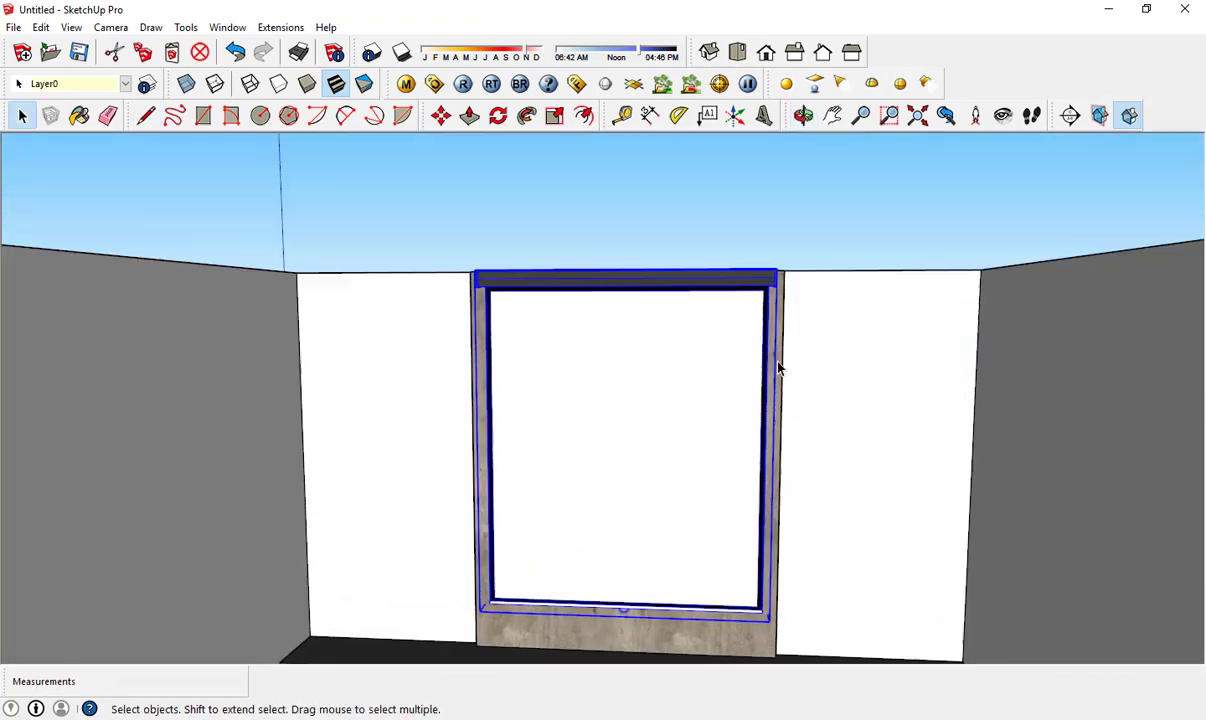
key(m)
key(space)
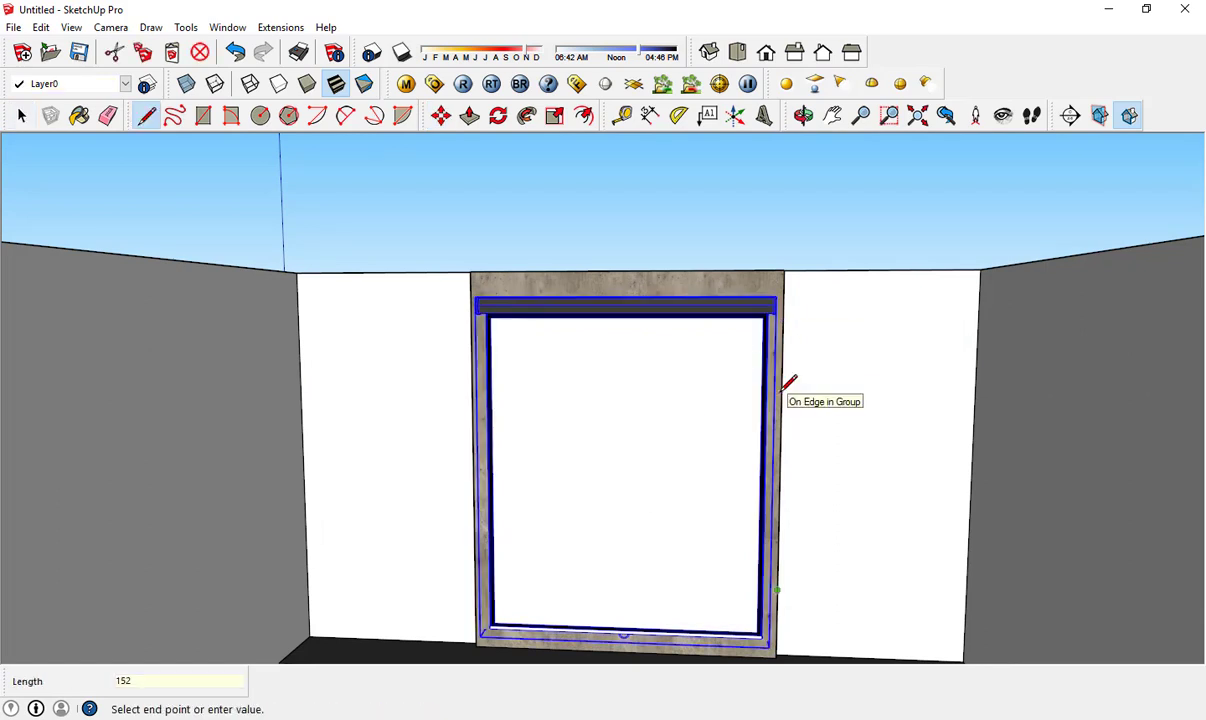
key(space)
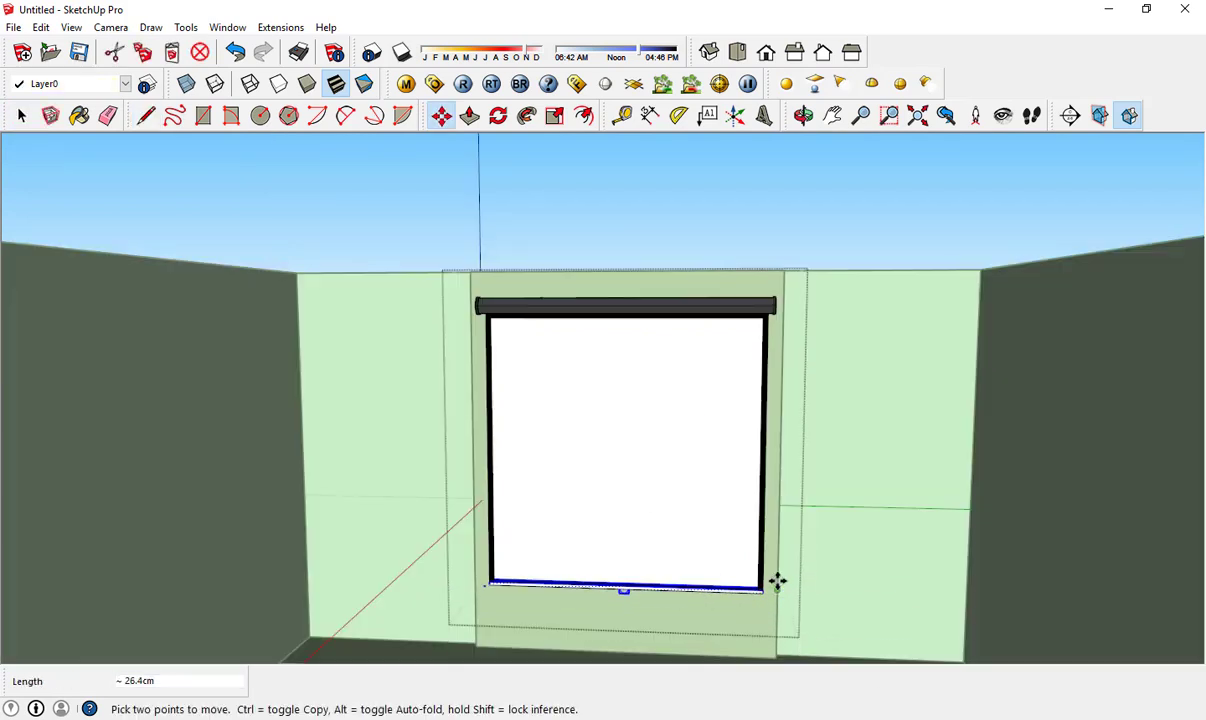
middle_drag(775, 580, 678, 483)
key(space)
mouse_move(651, 440)
middle_down()
mouse_move(645, 563)
mouse_move(727, 444)
mouse_move(665, 530)
mouse_move(630, 463)
mouse_move(648, 486)
mouse_move(675, 401)
mouse_move(664, 398)
mouse_move(713, 385)
mouse_move(614, 412)
mouse_move(681, 494)
middle_up()
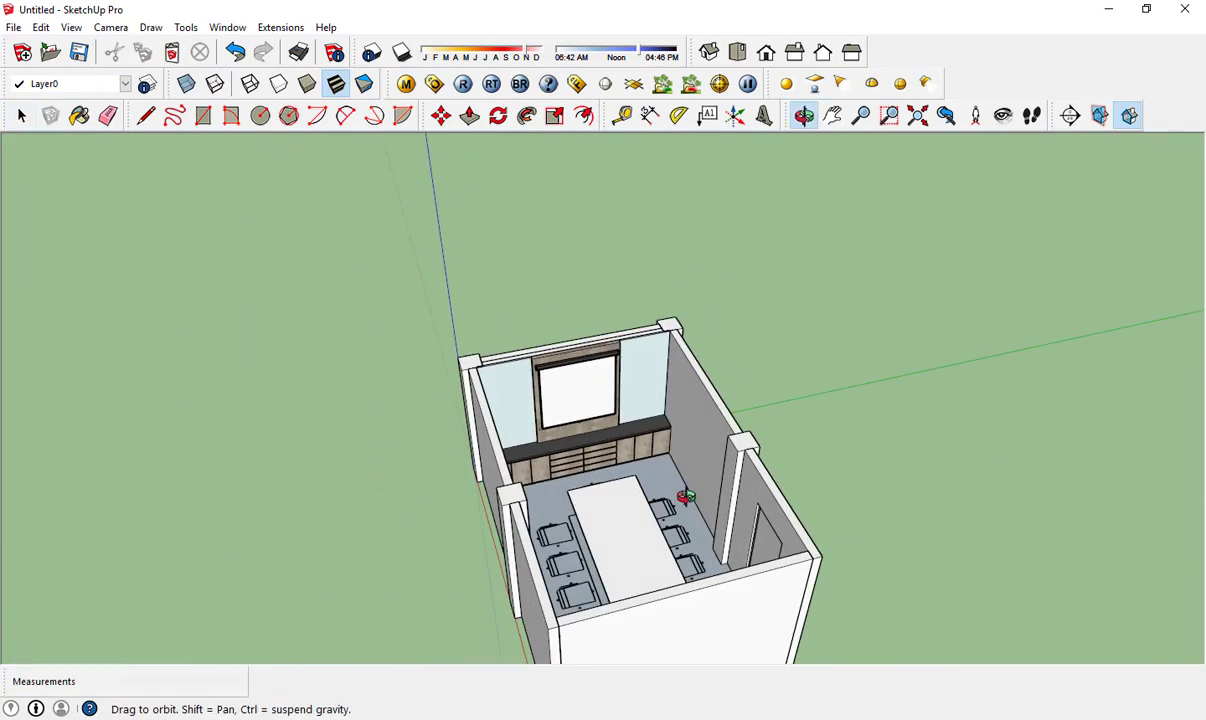
- Paint the table top with the cabinets' concrete texture, Material17
scroll(681, 494, up, 3)
scroll(498, 256, up, 2)
mouse_move(498, 256)
middle_down()
mouse_move(616, 461)
mouse_move(411, 387)
mouse_move(907, 369)
mouse_move(633, 516)
mouse_move(450, 380)
middle_up()
scroll(907, 369, down, 3)
scroll(633, 516, up, 3)
click(80, 116)
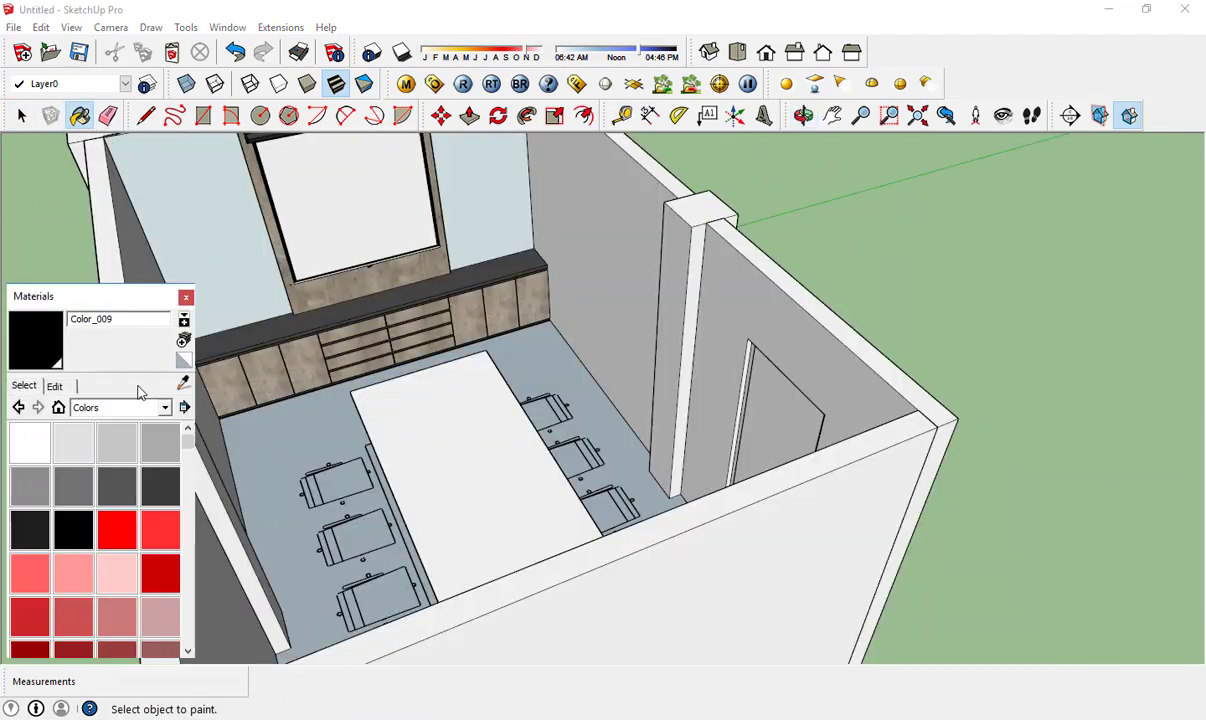
alt+click(480, 310)
click(417, 425)
scroll(417, 425, up, 5)
mouse_move(506, 433)
middle_down()
mouse_move(688, 330)
mouse_move(595, 530)
middle_up()
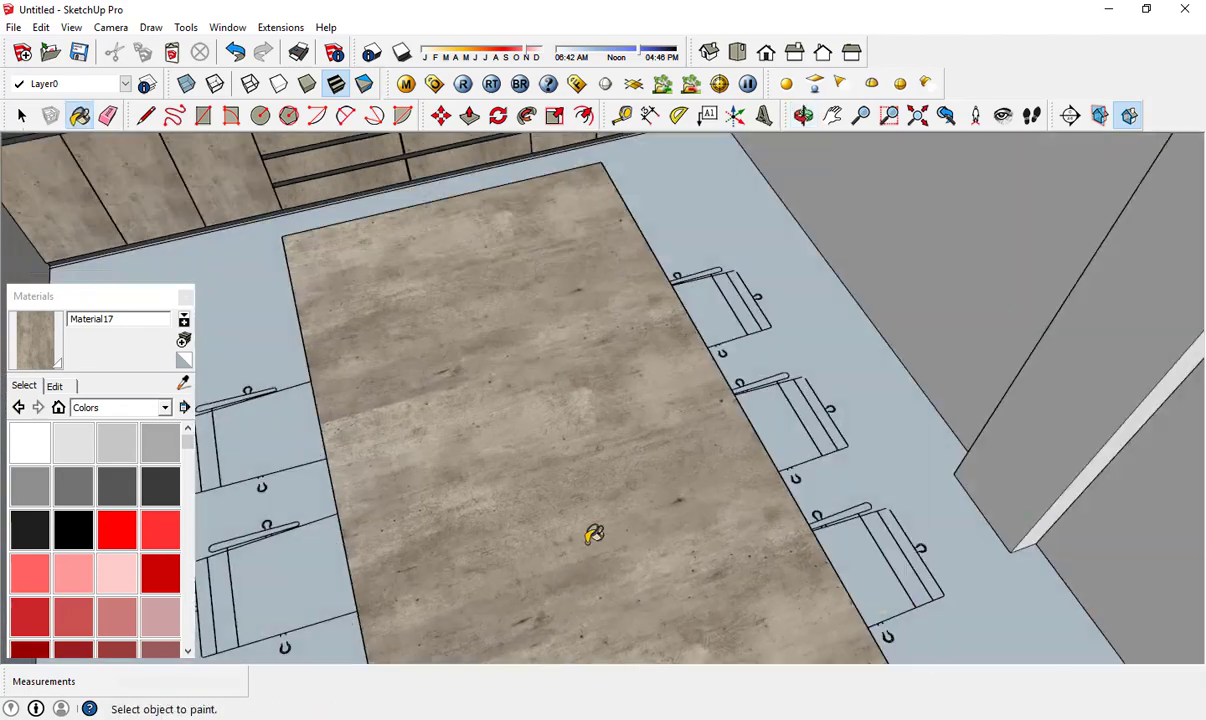
- Offset an inner strip on the table top and paint it dark grey Color_006
key(space)
scroll(578, 422, down, 2)
click(578, 422)
scroll(578, 422, up, 3)
click(585, 116)
click(461, 338)
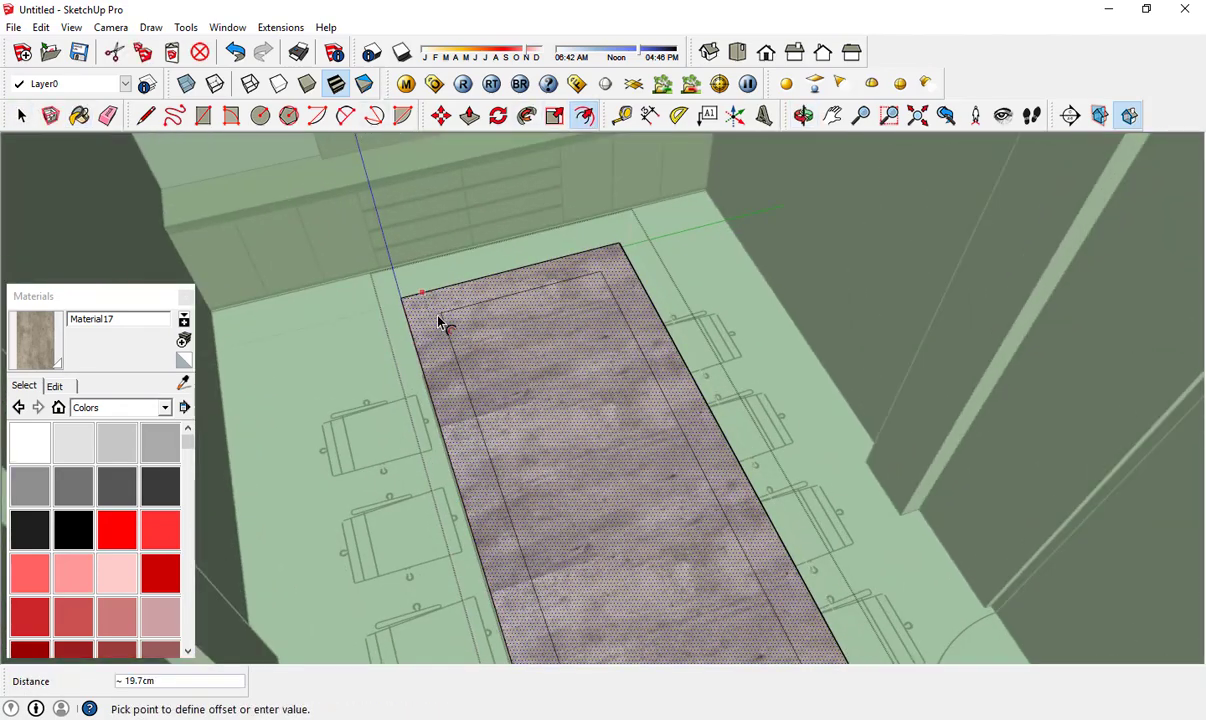
scroll(455, 336, down, 1)
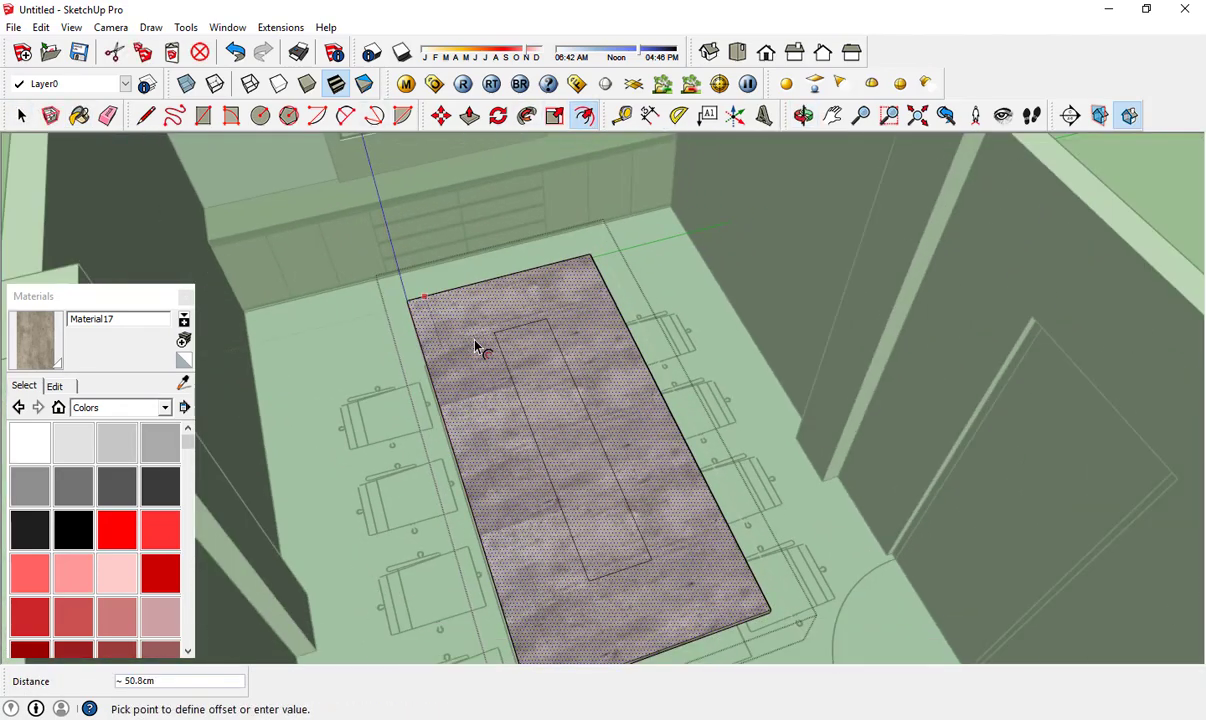
key(Return)
key(b)
click(584, 400)
key(space)
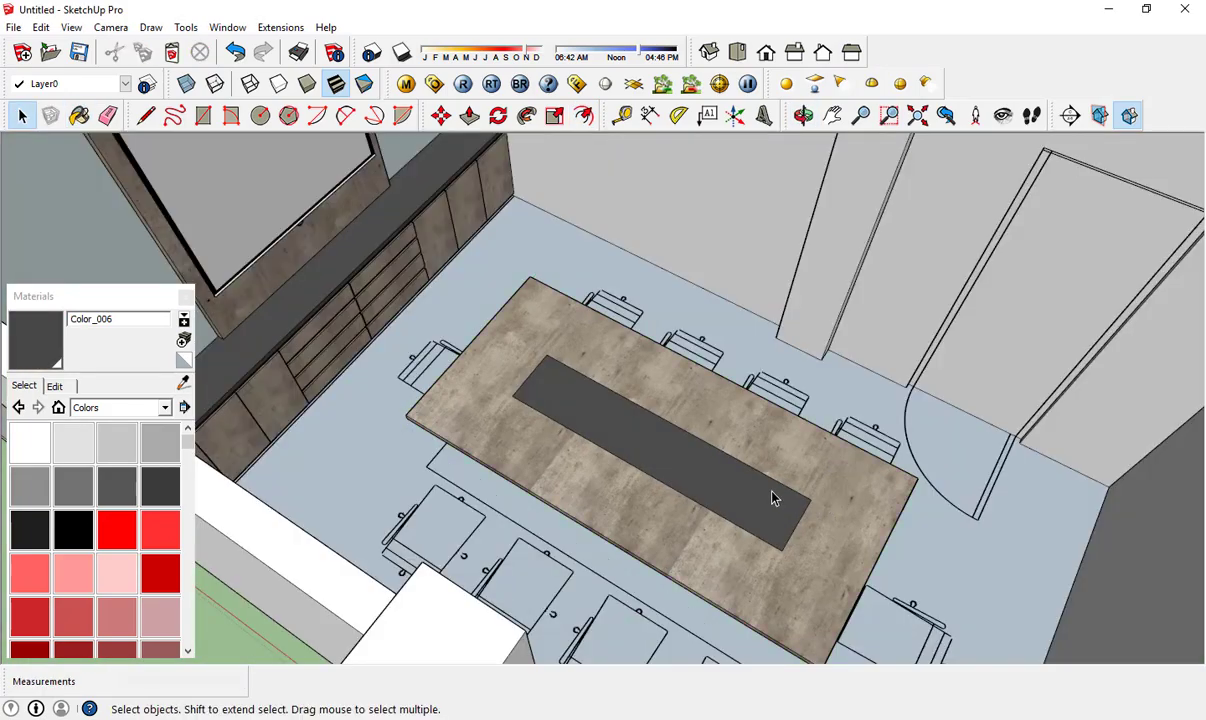
- Draw a 34 × 12 cm cable port rectangle on the dark strip
scroll(766, 421, up, 3)
scroll(815, 455, down, 3)
middle_drag(503, 459, 587, 442)
key(r)
scroll(587, 442, up, 3)
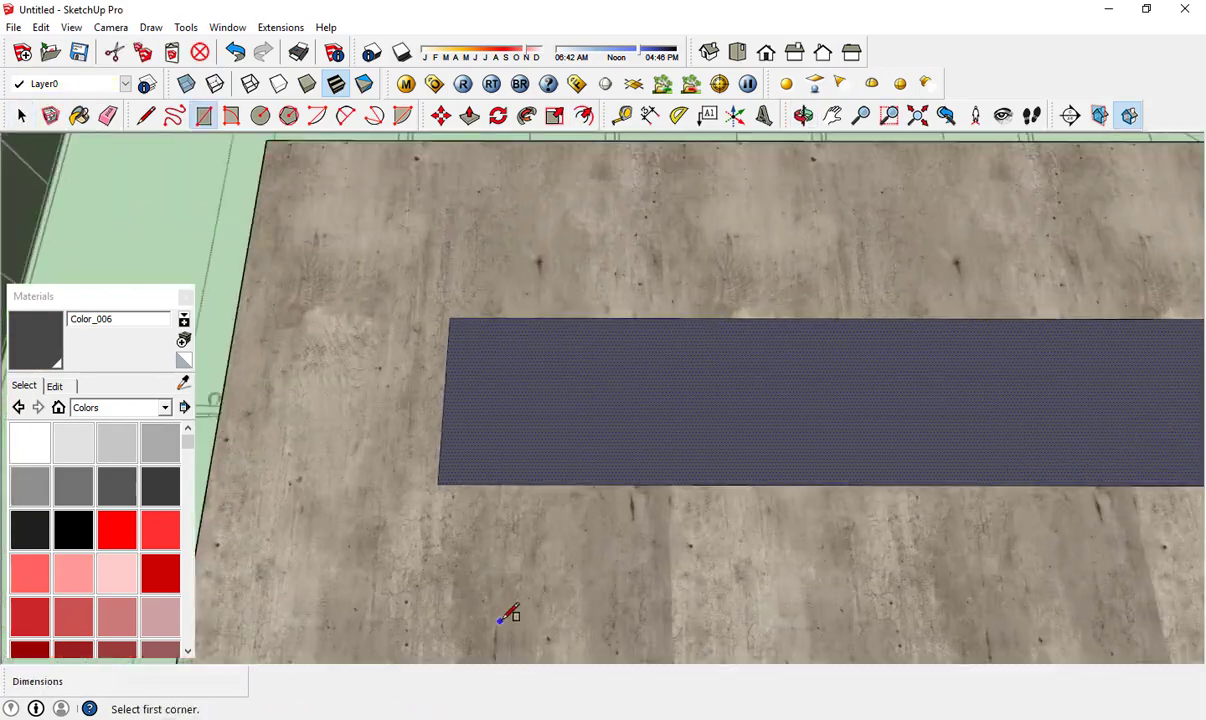
middle_drag(506, 615, 587, 522)
click(587, 522)
scroll(694, 493, up, 3)
- Paste a copy of the port rectangle at the strip's left end
mouse_move(694, 493)
middle_down()
mouse_move(837, 479)
mouse_move(487, 479)
mouse_move(507, 567)
mouse_move(323, 660)
mouse_move(385, 410)
middle_up()
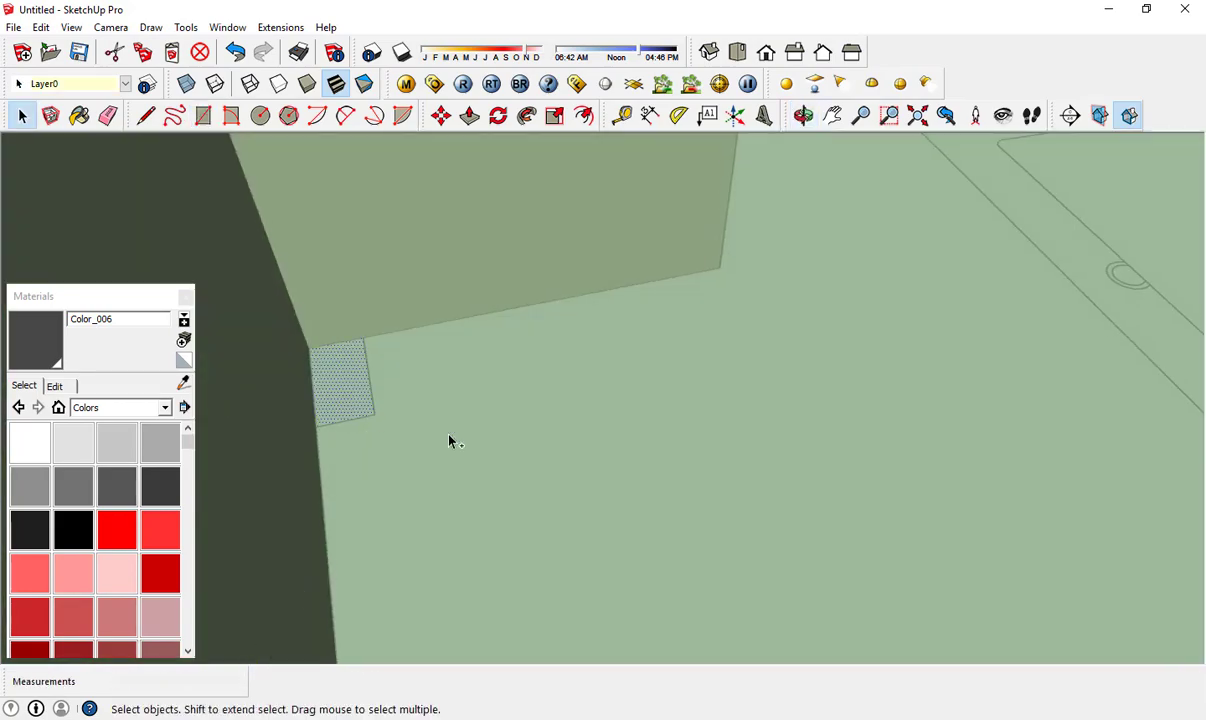
mouse_move(449, 441)
middle_down()
mouse_move(135, 288)
mouse_move(439, 461)
middle_up()
scroll(657, 458, up, 3)
middle_drag(657, 458, 540, 500)
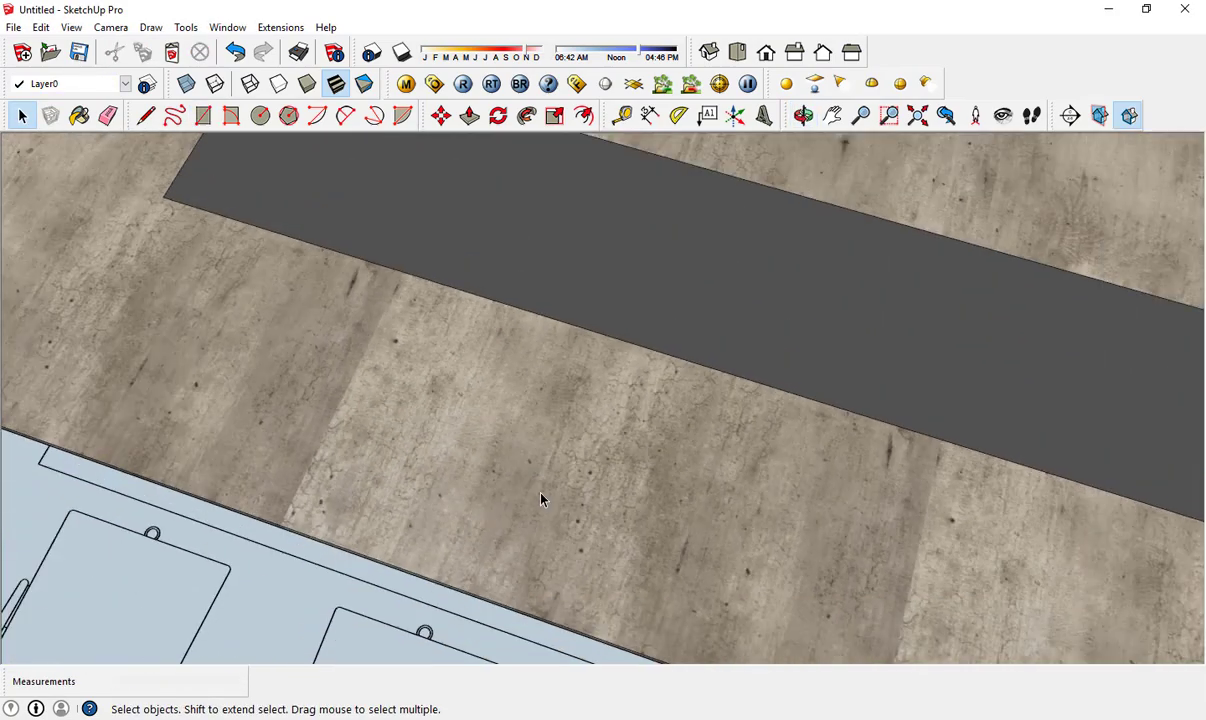
scroll(540, 500, down, 5)
key(ctrl+v)
click(385, 334)
- Shift the port rectangle 12.5 cm along the strip and copy it near the right end
key(m)
scroll(434, 402, up, 2)
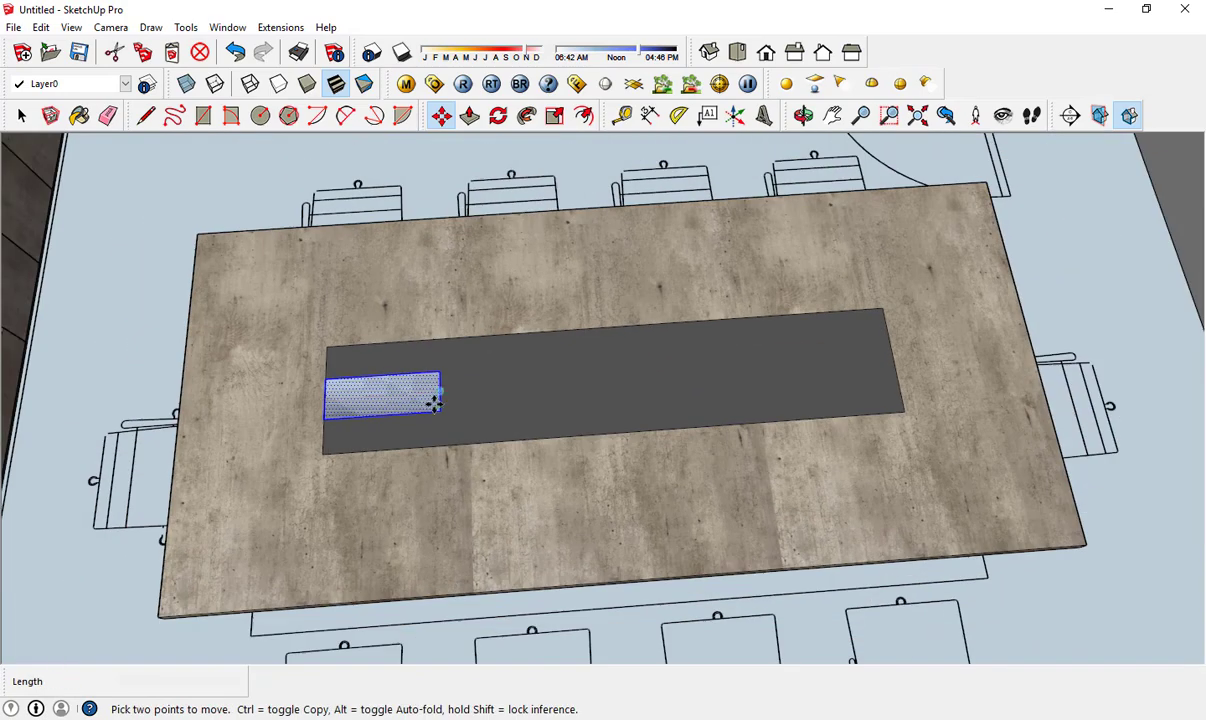
click(409, 417)
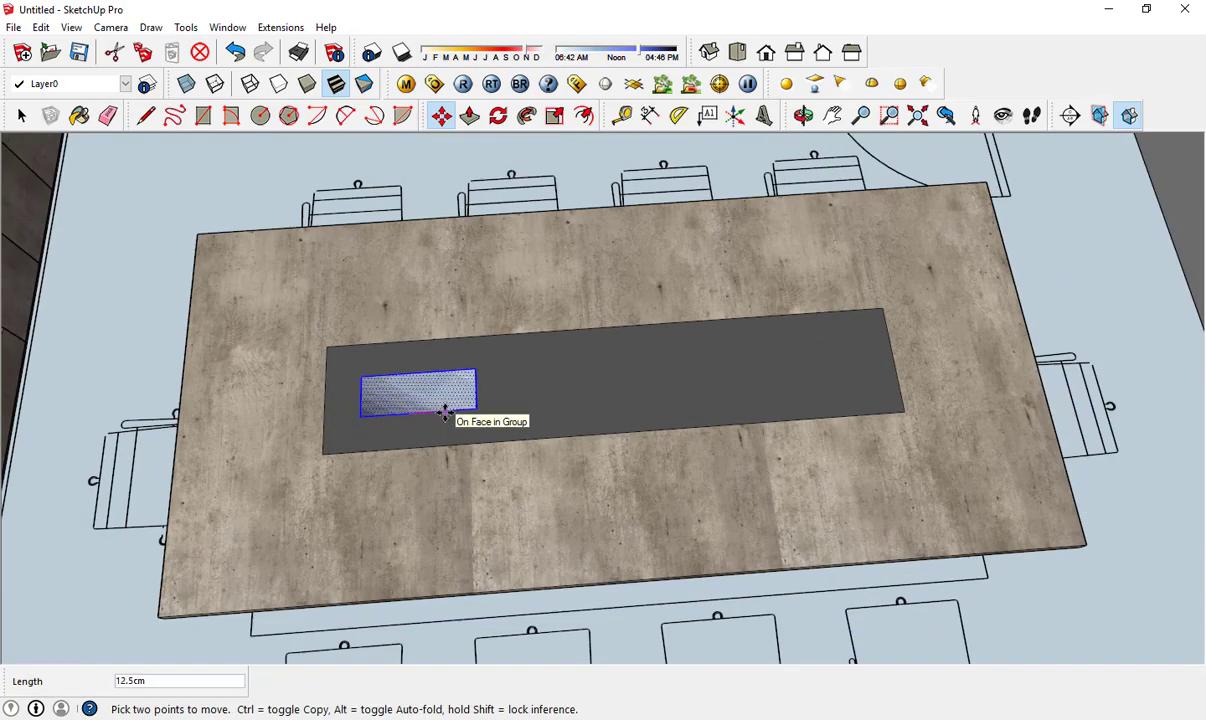
scroll(445, 413, up, 2)
key(Escape)
key(m)
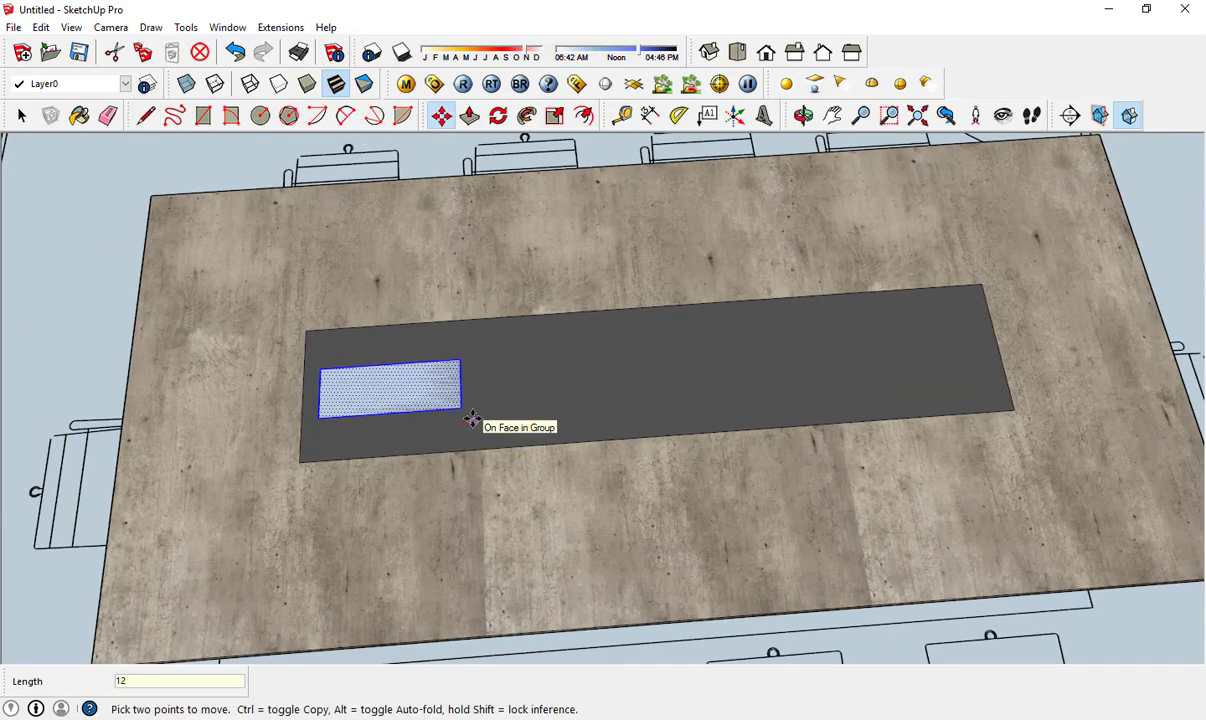
text(.5)
click(488, 405)
key(ctrl)
click(958, 374)
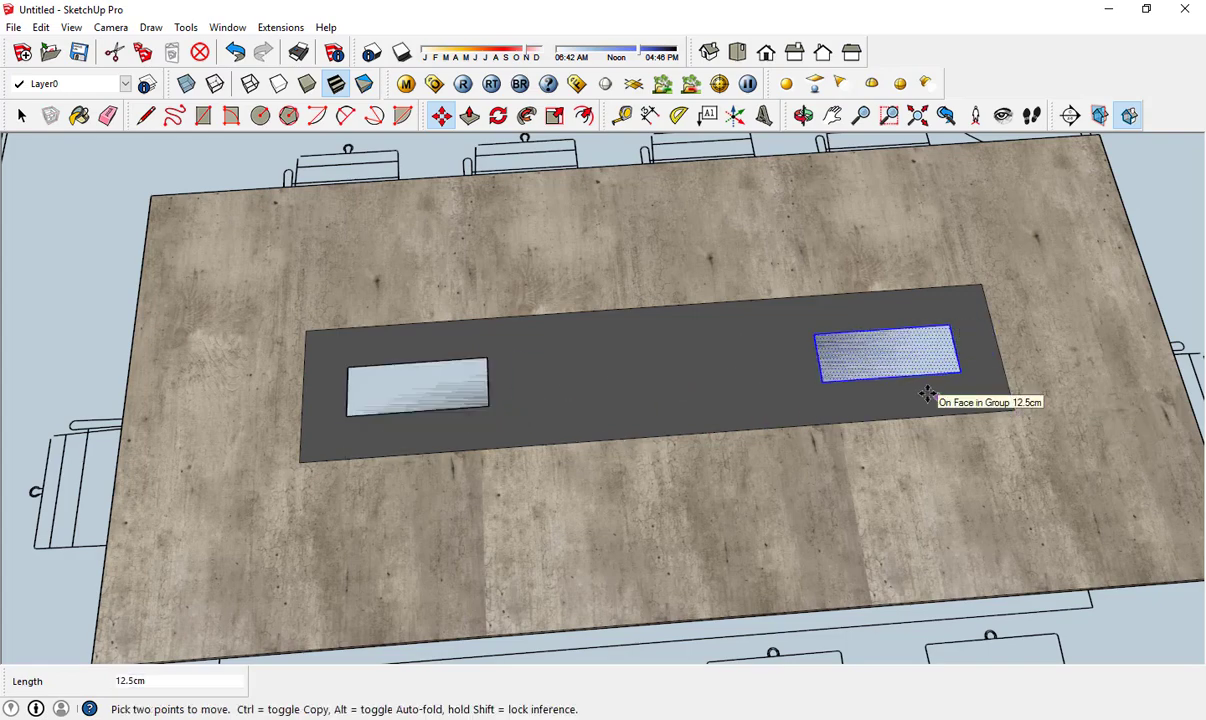
key(space)
scroll(395, 380, up, 2)
- Trace a lid rectangle over the left cable port
key(e)
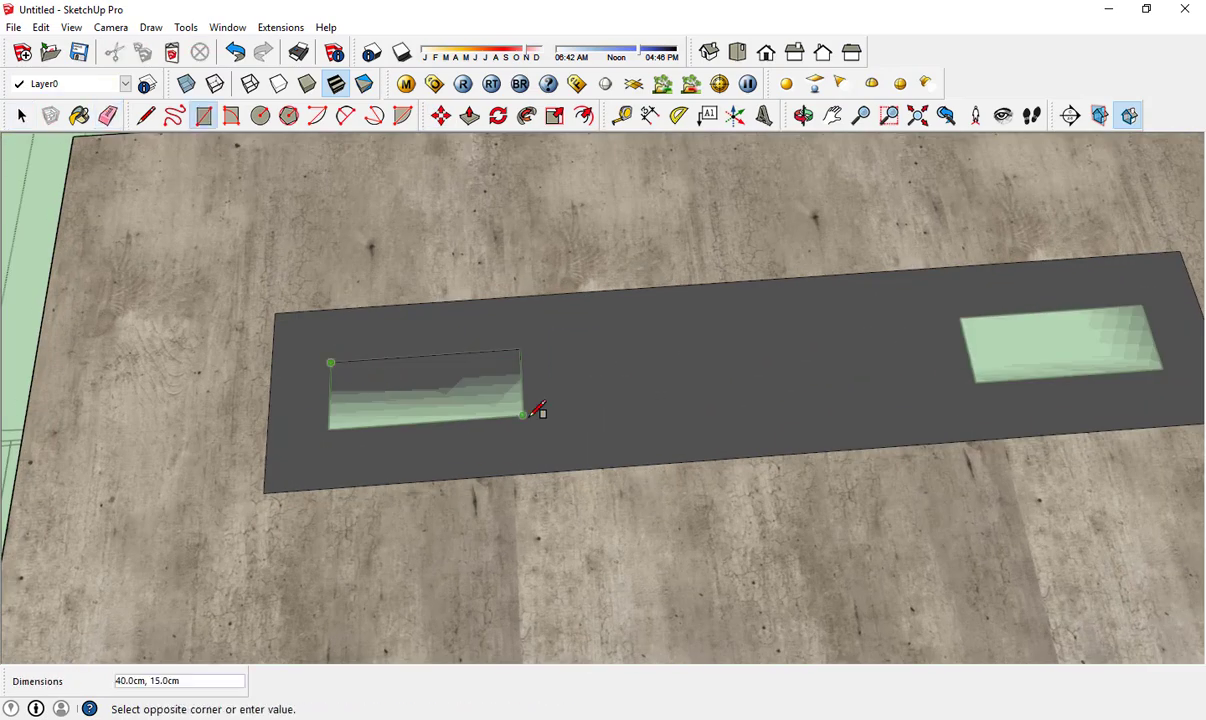
click(523, 414)
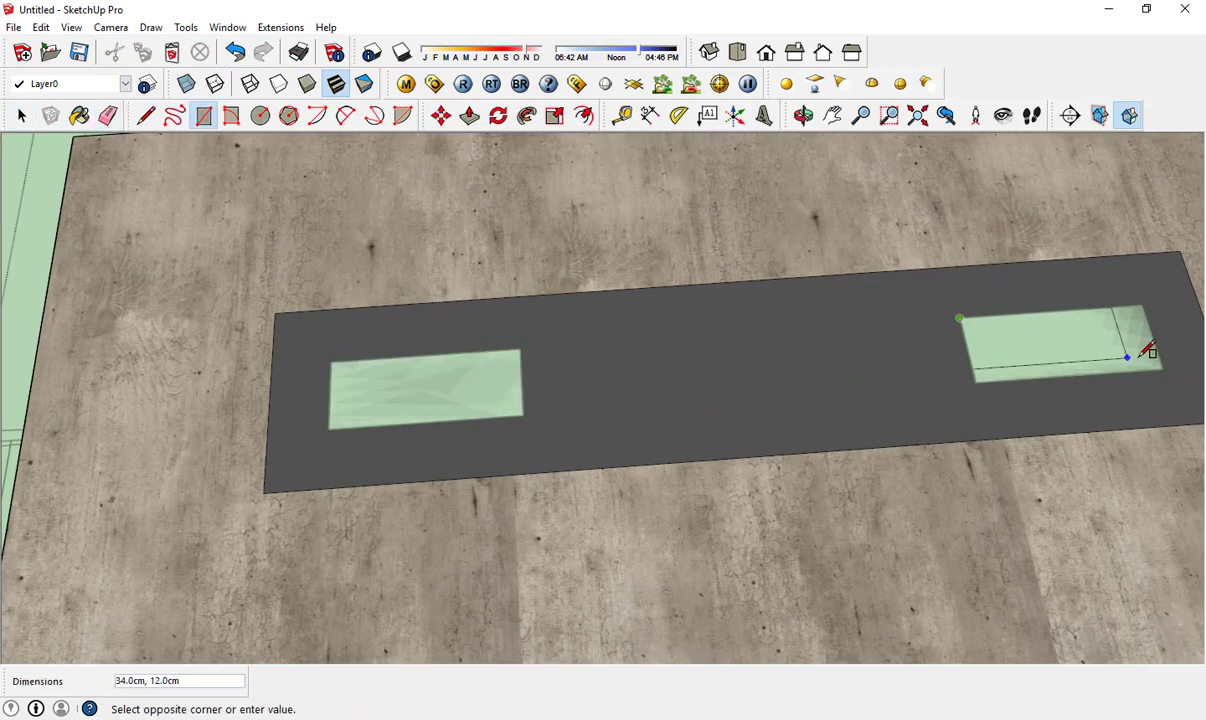
key(space)
middle_drag(926, 376, 592, 415)
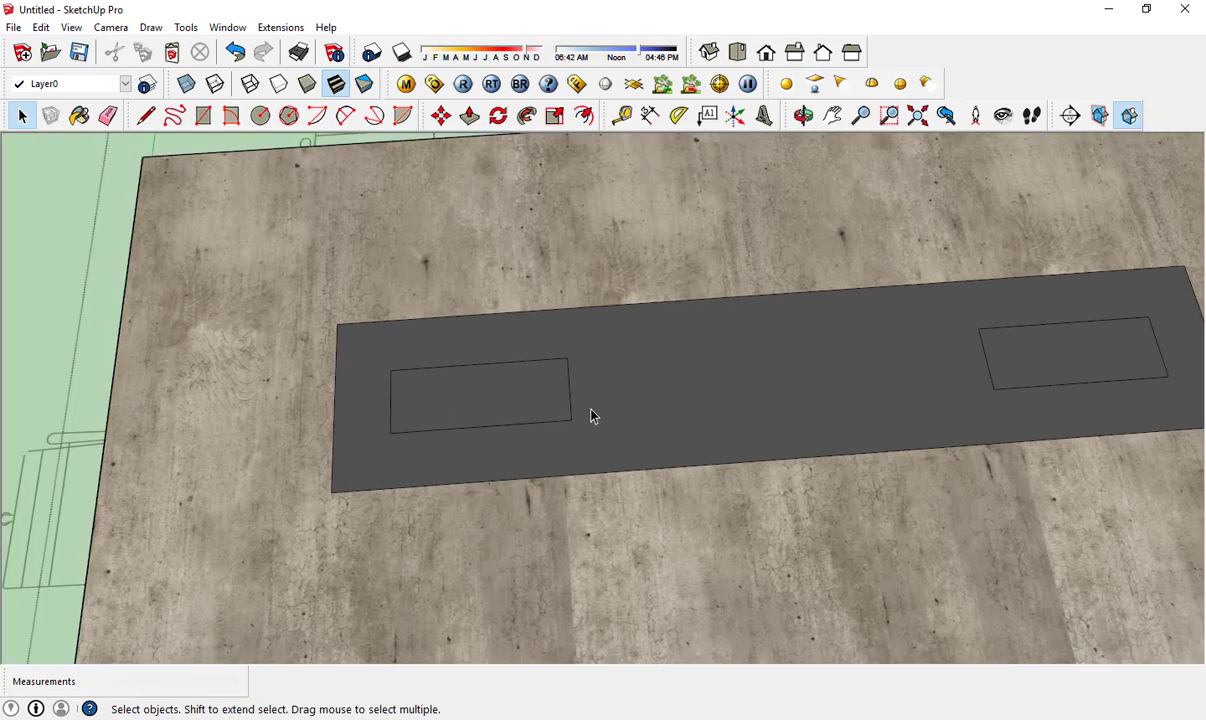
right_click(485, 397)
key(Escape)
- Select and reposition the port rectangles along the dark strip
right_click(1018, 375)
click(1076, 506)
middle_drag(1076, 506, 533, 288)
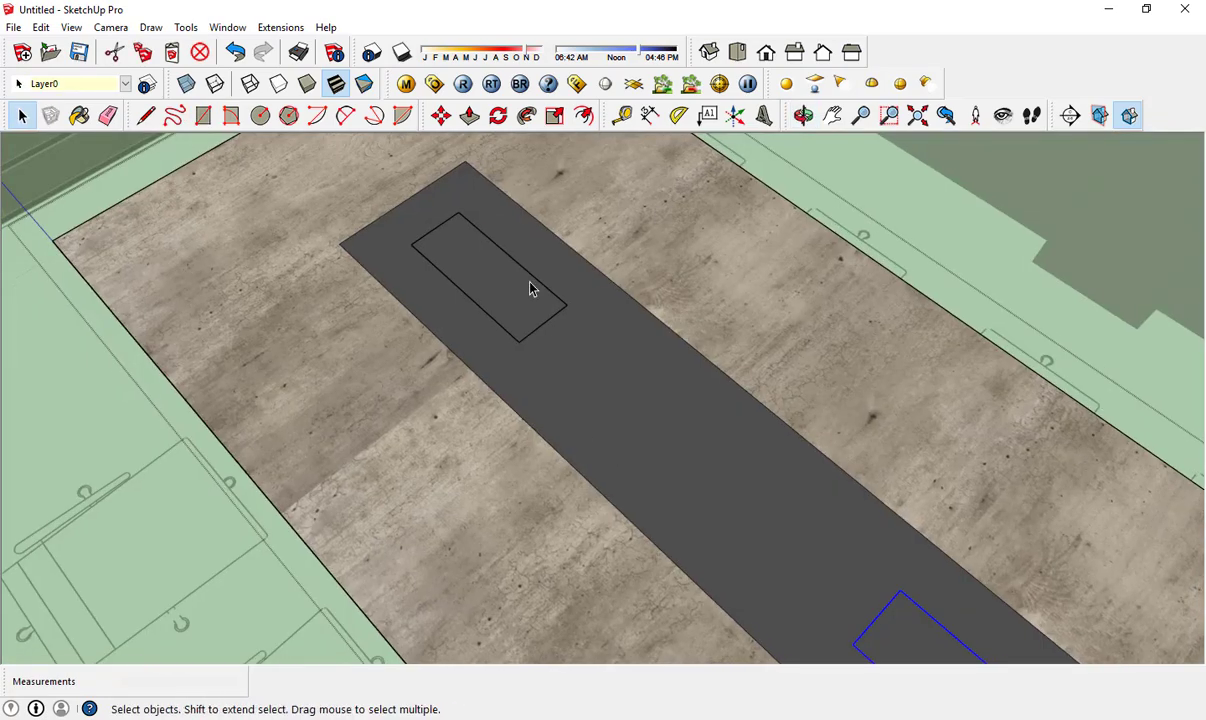
key(m)
key(space)
middle_drag(549, 403, 620, 405)
click(413, 281)
right_click(463, 296)
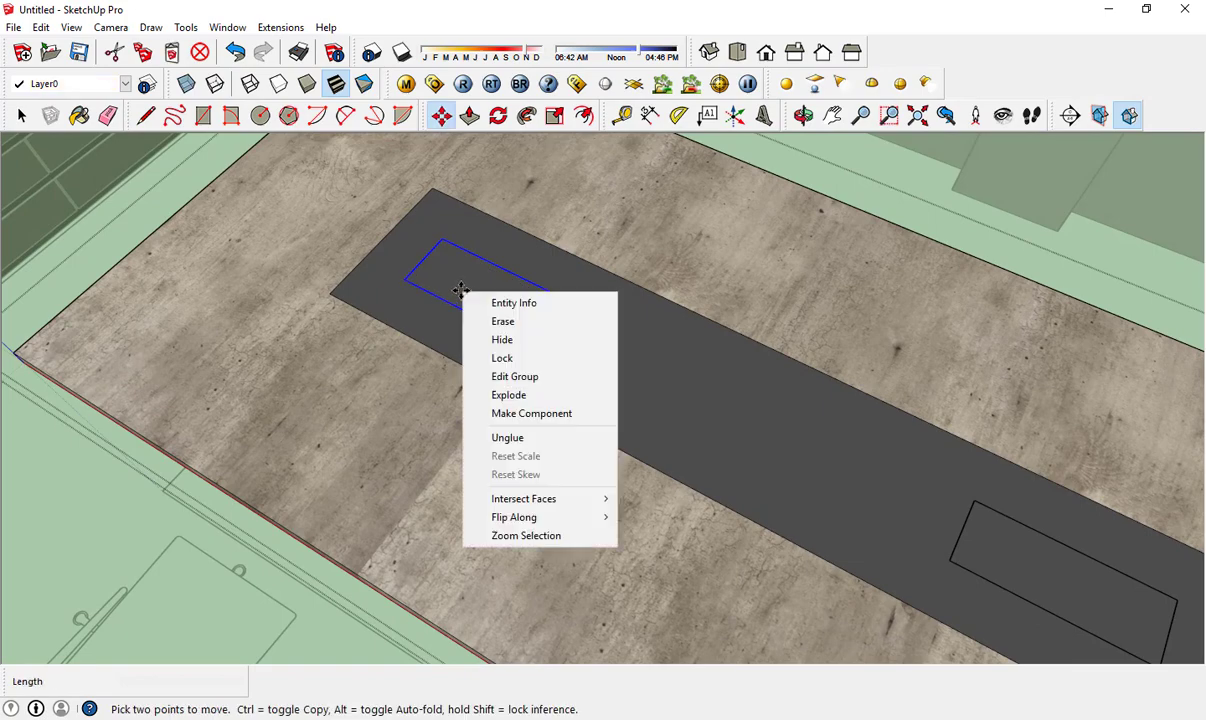
key(Escape)
- Push/Pull the left port face down to open a hole in the table
key(m)
drag(543, 326, 576, 450)
click(517, 310)
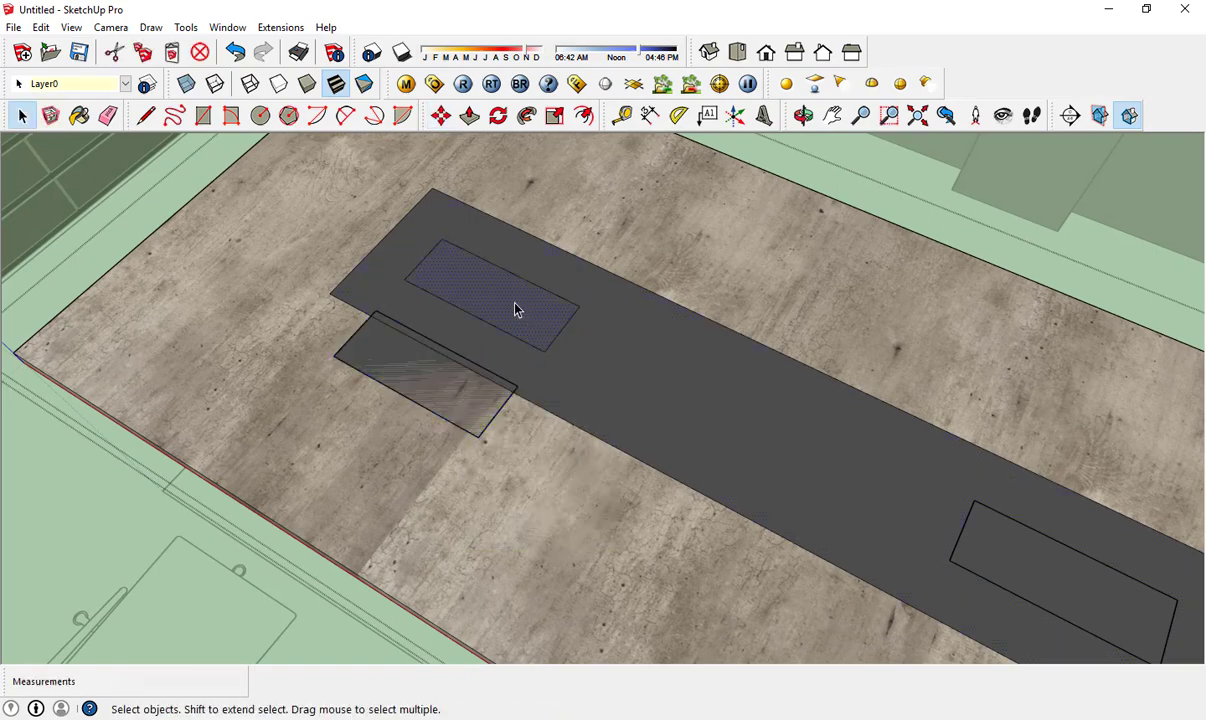
scroll(479, 312, up, 3)
key(p)
drag(479, 312, 557, 347)
click(557, 347)
- Raise the lid rectangle beside the left port to 1.4 cm thick
key(space)
scroll(592, 495, down, 3)
click(592, 495)
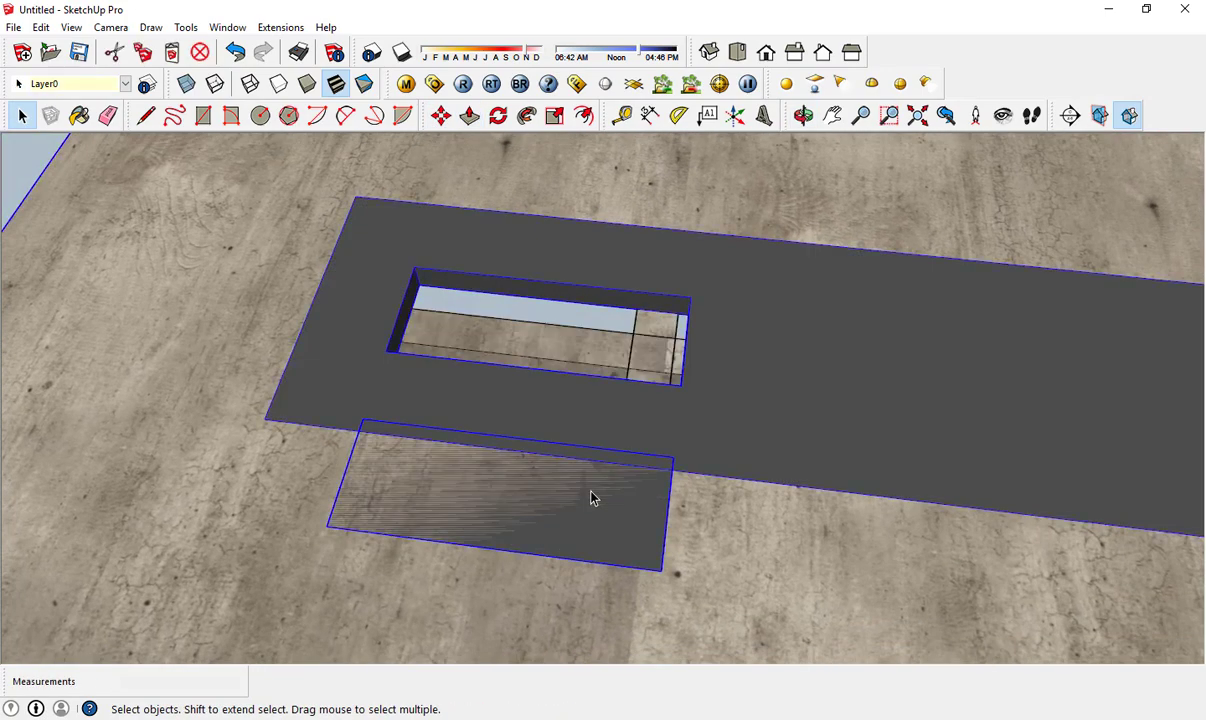
key(p)
click(637, 468)
drag(637, 468, 641, 461)
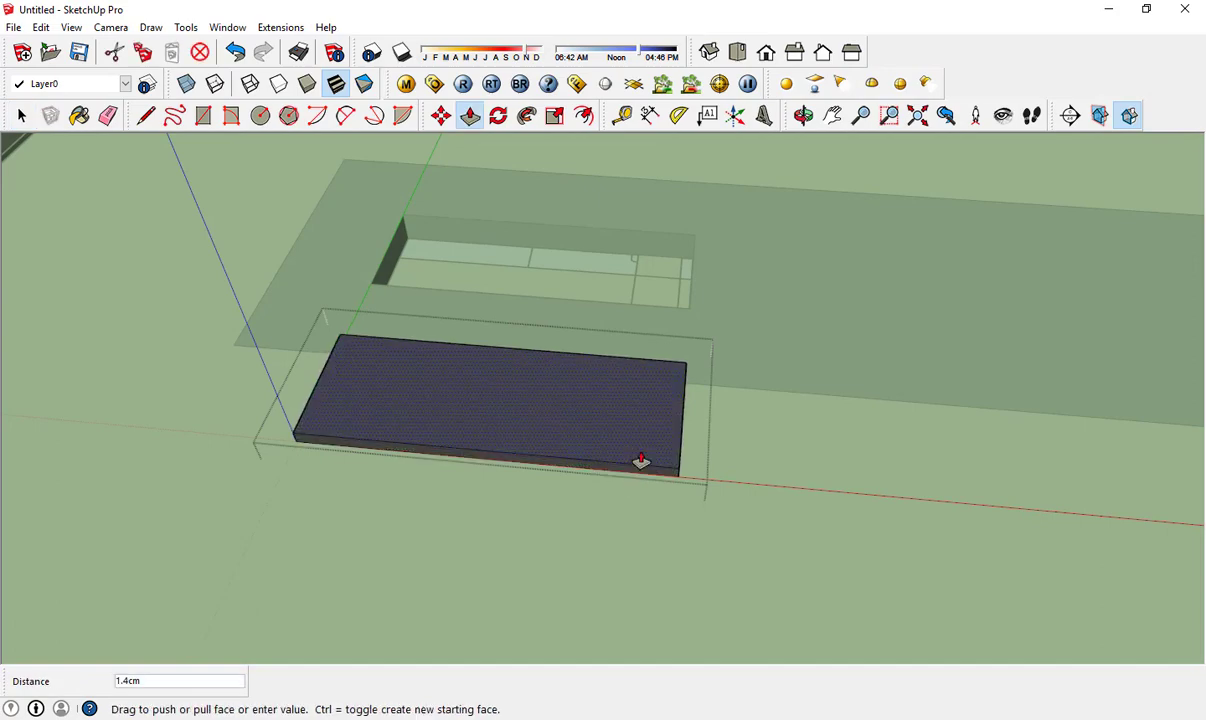
click(641, 461)
middle_drag(463, 552, 587, 497)
key(space)
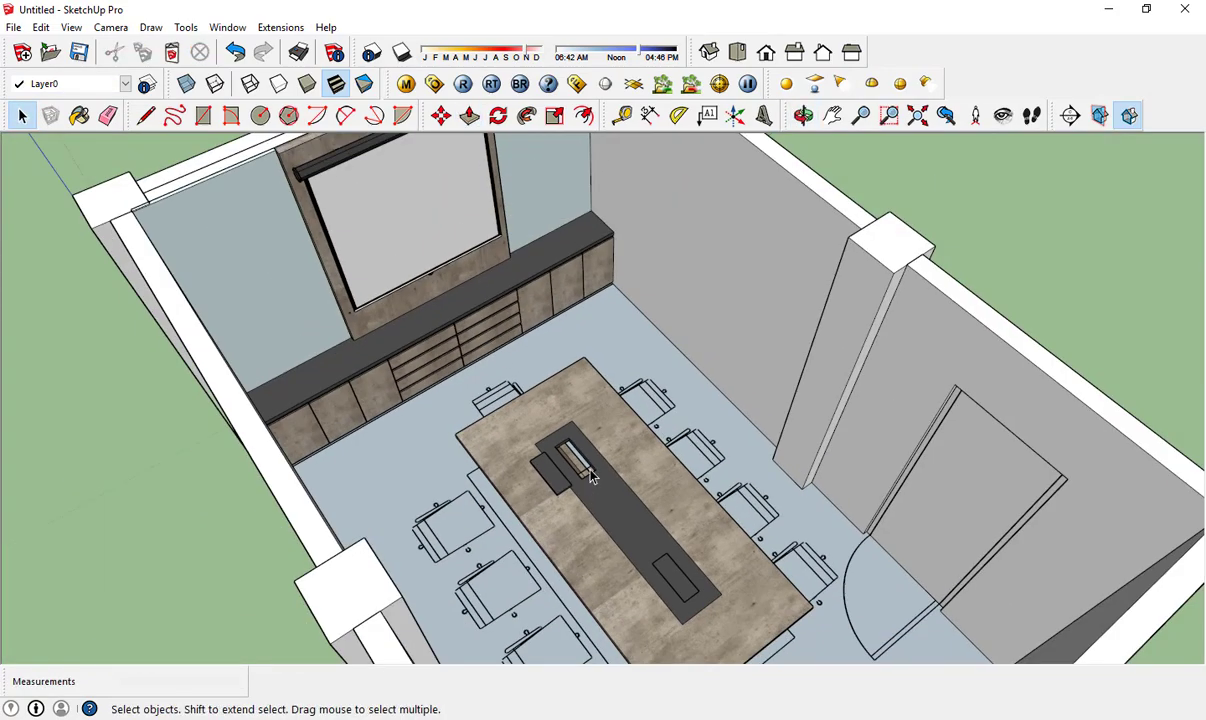
- Move the lid panel next to its cable opening on the table
scroll(591, 477, up, 3)
key(m)
scroll(591, 477, up, 3)
scroll(587, 495, up, 2)
click(587, 493)
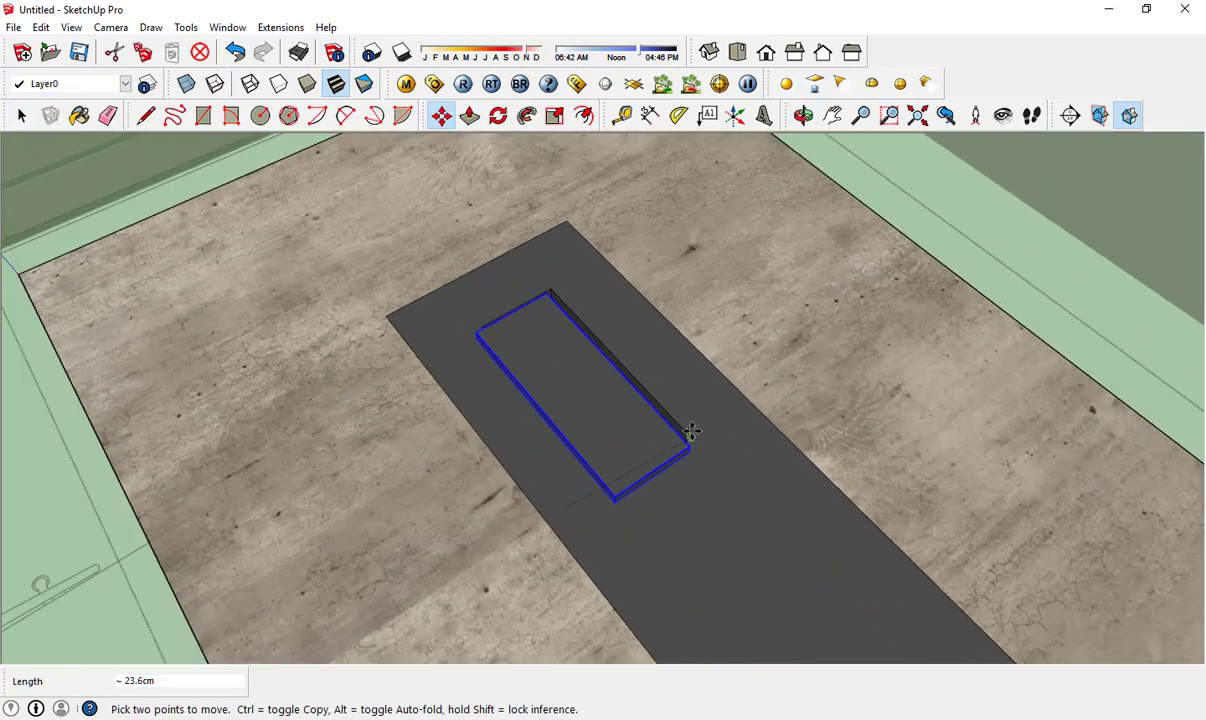
click(500, 475)
scroll(600, 500, up, 2)
key(m)
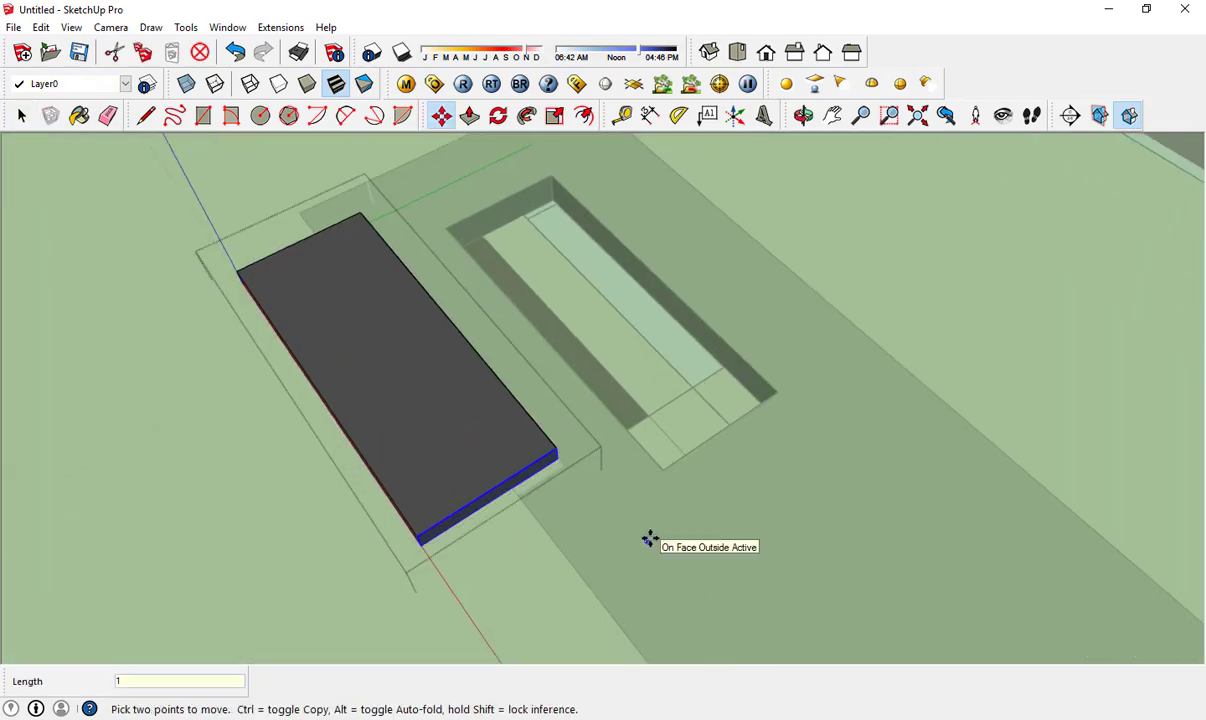
mouse_move(650, 539)
middle_down()
mouse_move(409, 506)
mouse_move(342, 533)
middle_up()
key(space)
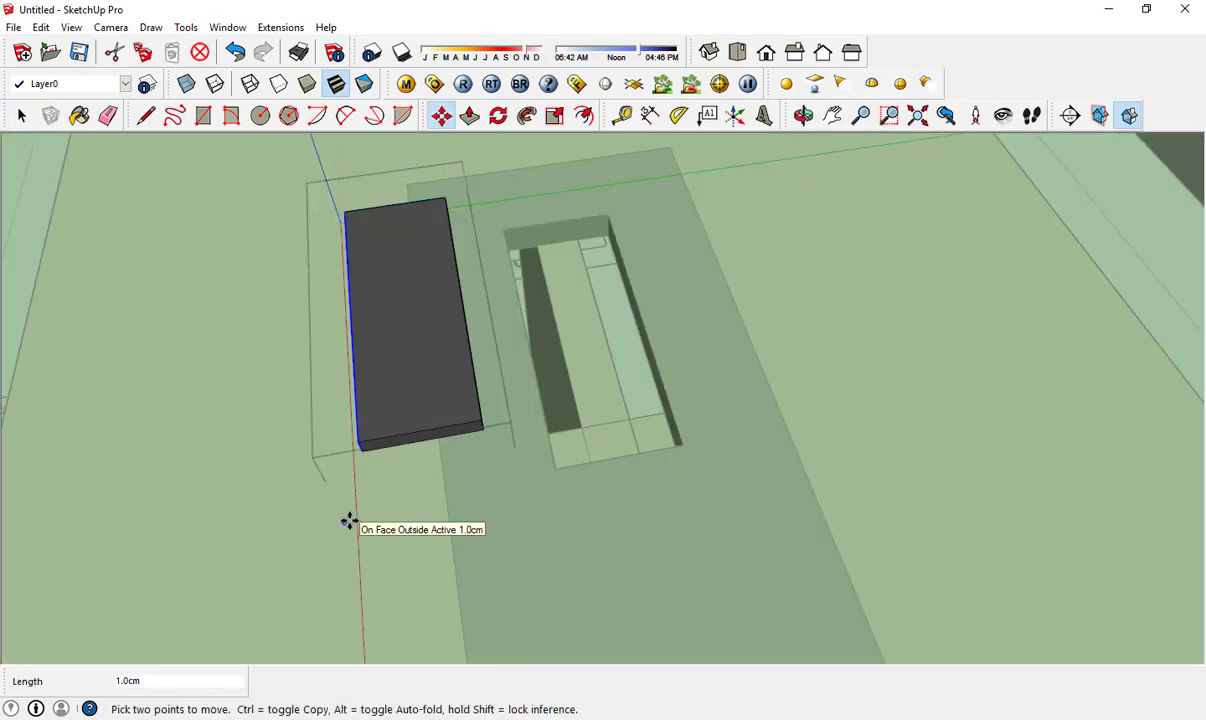
key(space)
key(Escape)
- Drop the lid panel flush into the cable opening, then explode and regroup it
click(420, 425)
key(m)
click(409, 430)
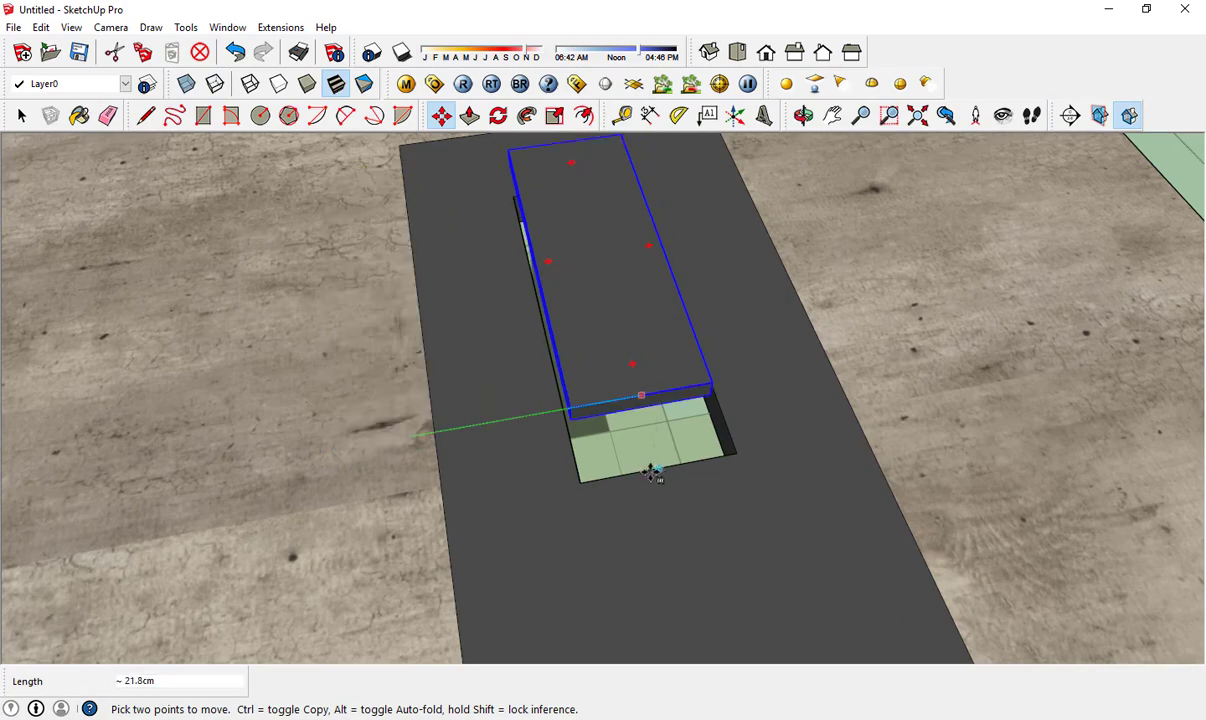
middle_drag(651, 471, 568, 334)
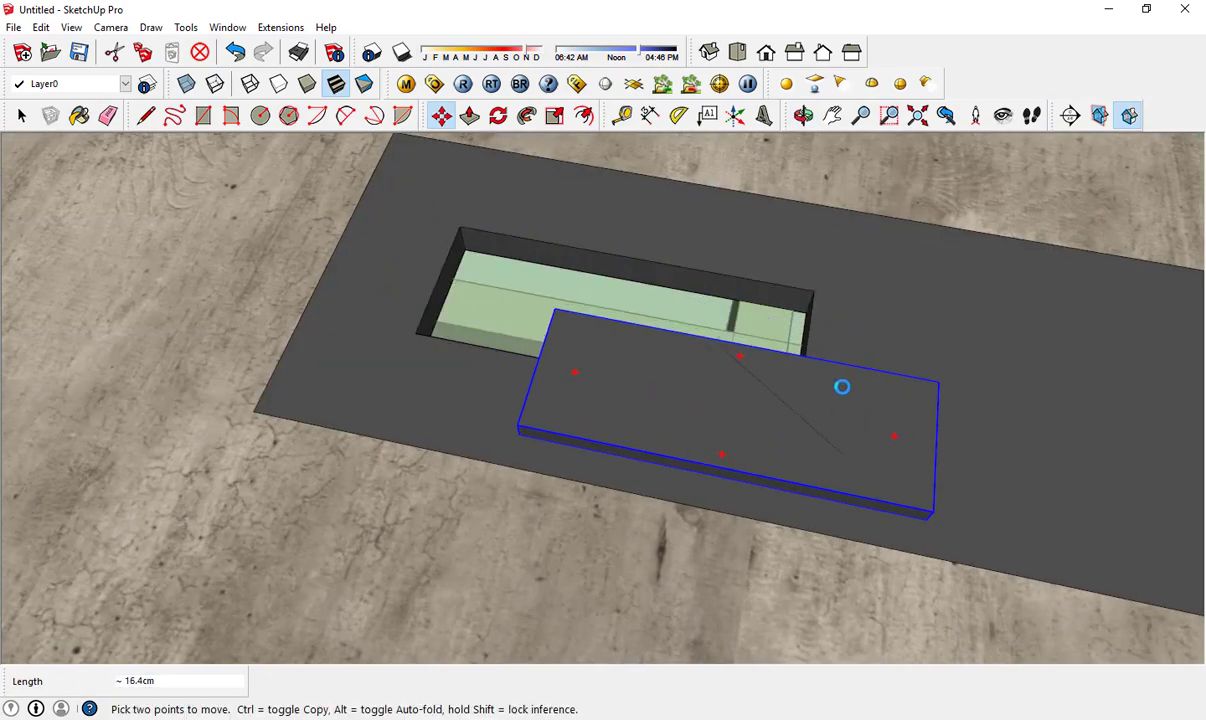
middle_drag(707, 347, 924, 461)
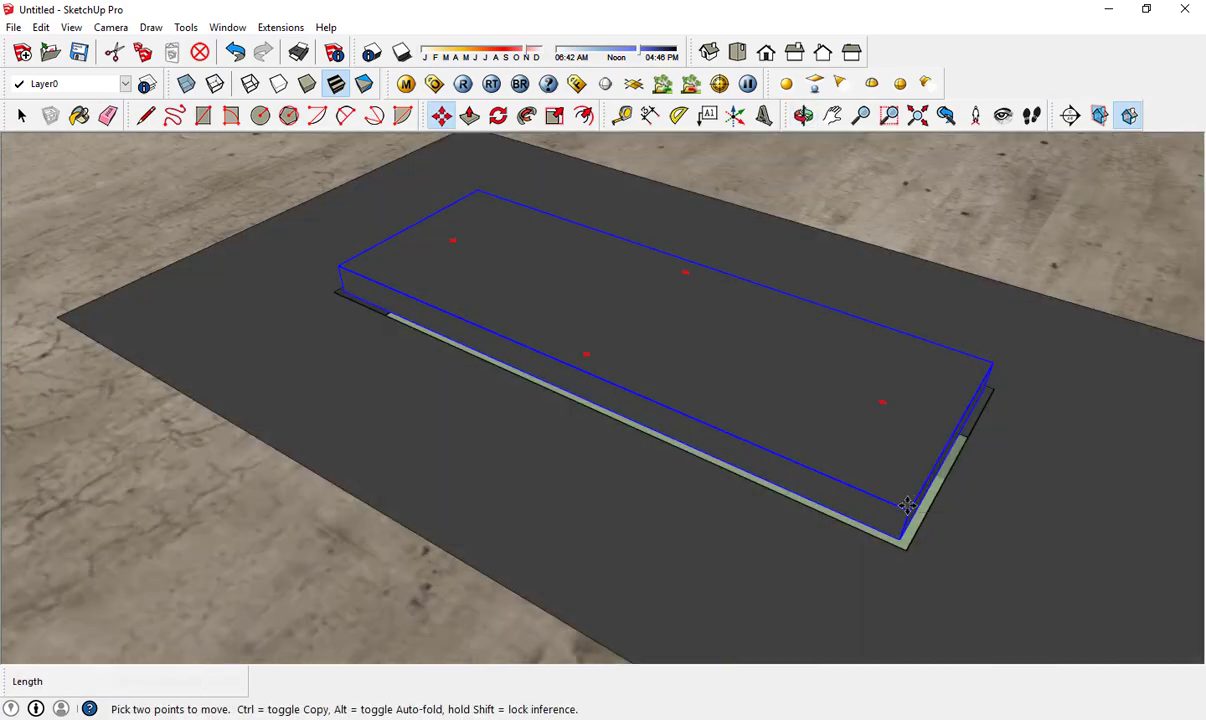
right_click(768, 405)
click(820, 503)
right_click(822, 440)
click(860, 318)
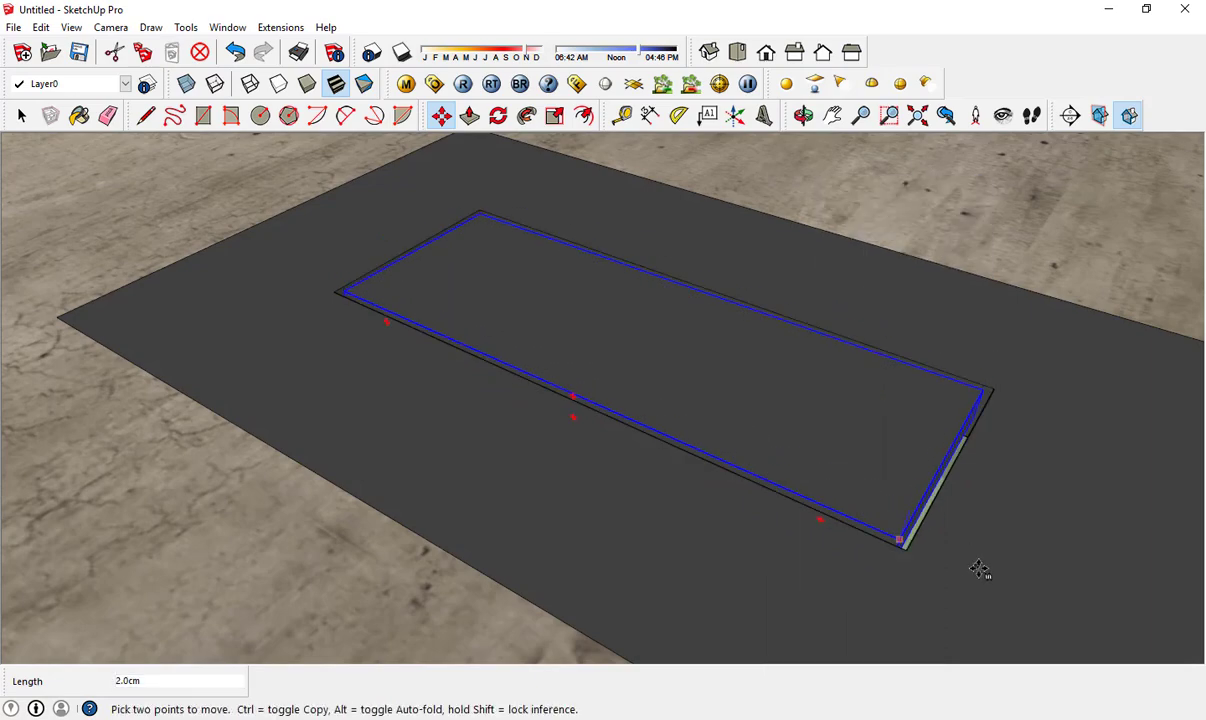
key(space)
- Open the table group for editing and select the dark strip surface
middle_drag(983, 568, 685, 483)
scroll(685, 483, down, 5)
click(800, 544)
double_click(800, 544)
scroll(805, 536, up, 4)
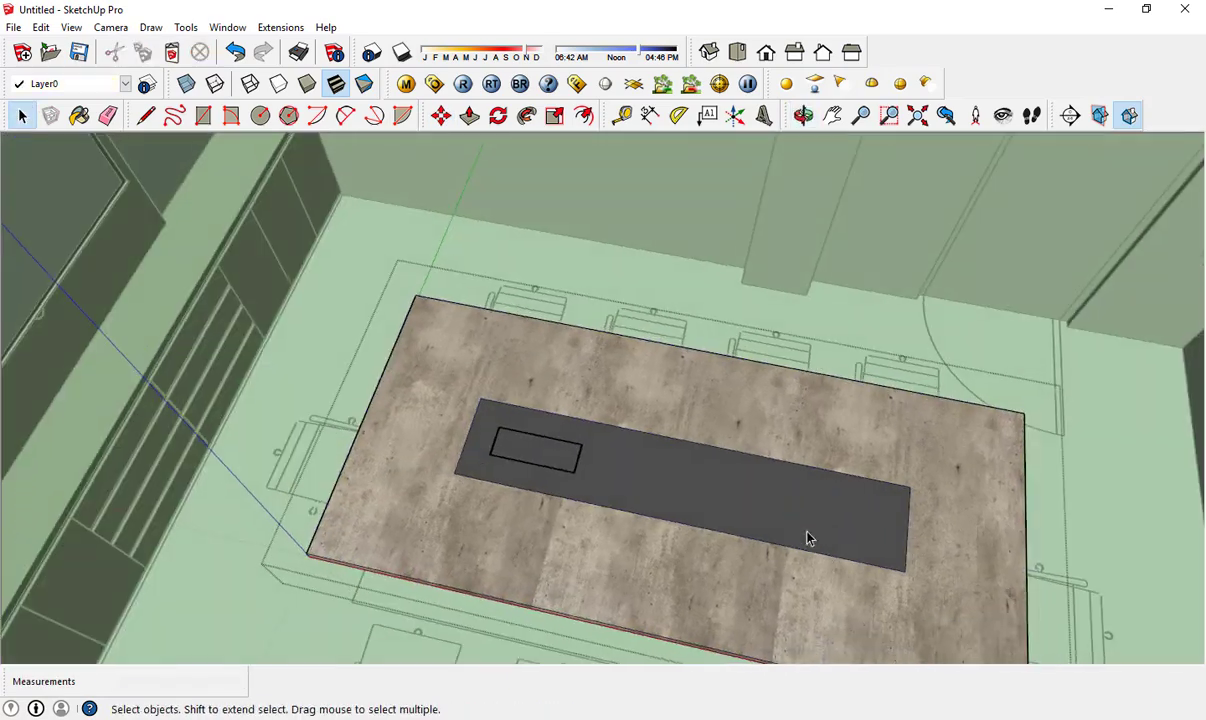
right_click(825, 520)
key(Escape)
click(761, 476)
scroll(808, 517, up, 2)
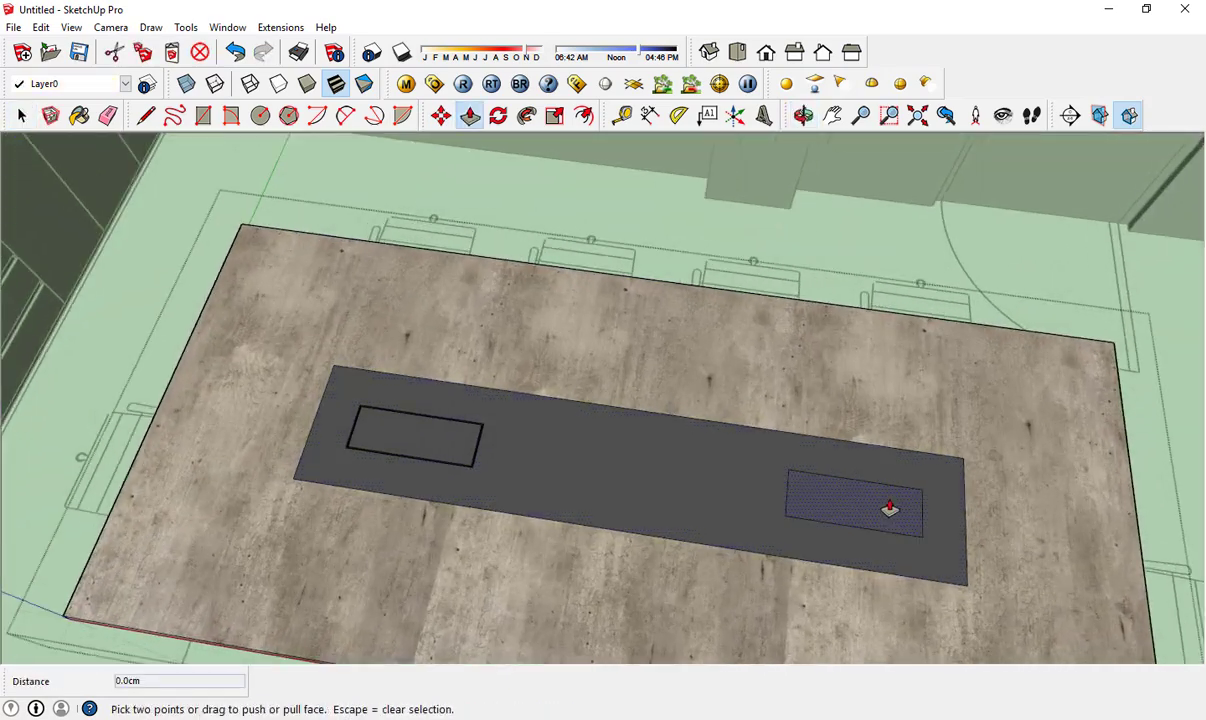
- Ctrl-copy the port rectangle to the dark strip's right end as a second opening
key(space)
click(463, 492)
key(m)
scroll(511, 494, up, 2)
key(ctrl)
click(510, 495)
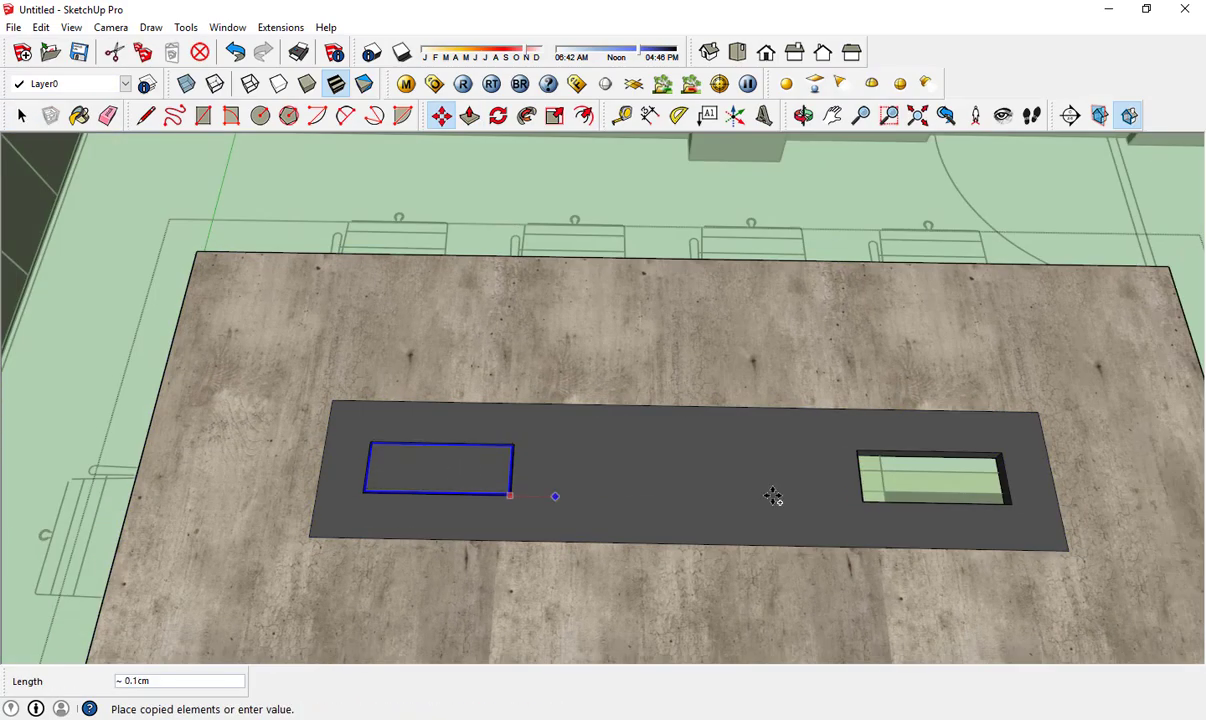
click(1008, 506)
key(space)
scroll(603, 444, down, 3)
scroll(630, 479, down, 5)
- In the Office PT. LESCHOCO model, turn toward the meeting room and select the book stack
middle_drag(630, 479, 611, 430)
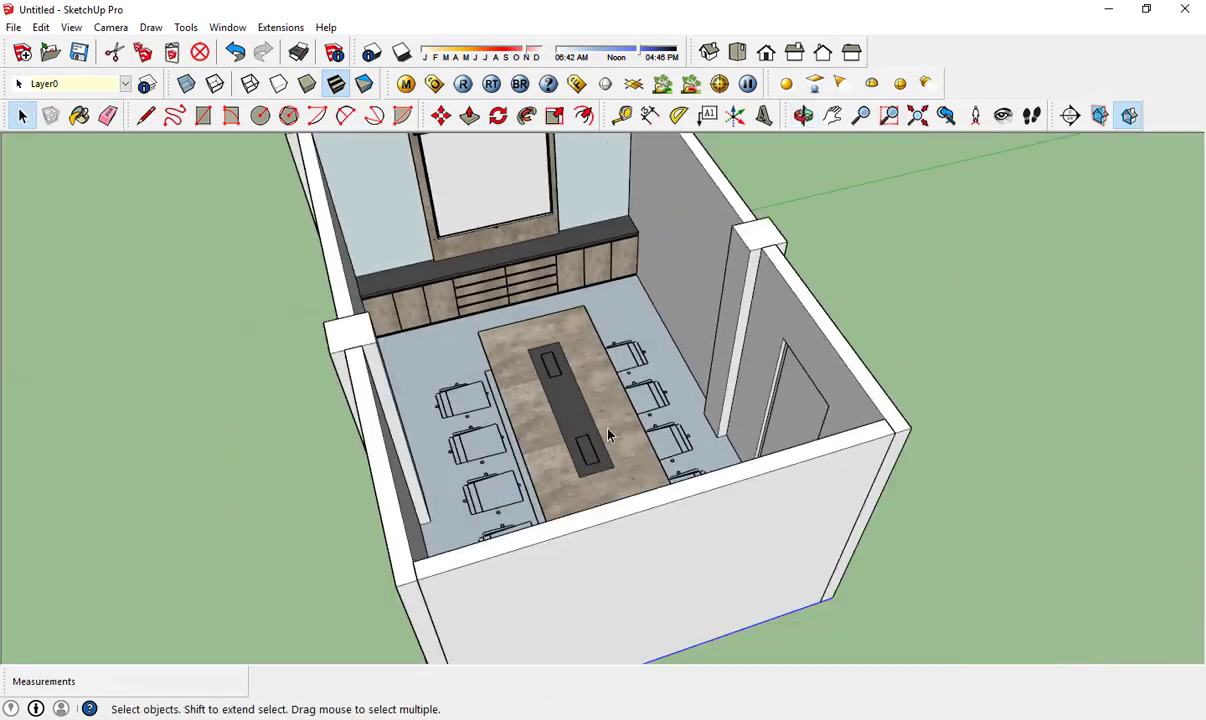
scroll(611, 430, up, 3)
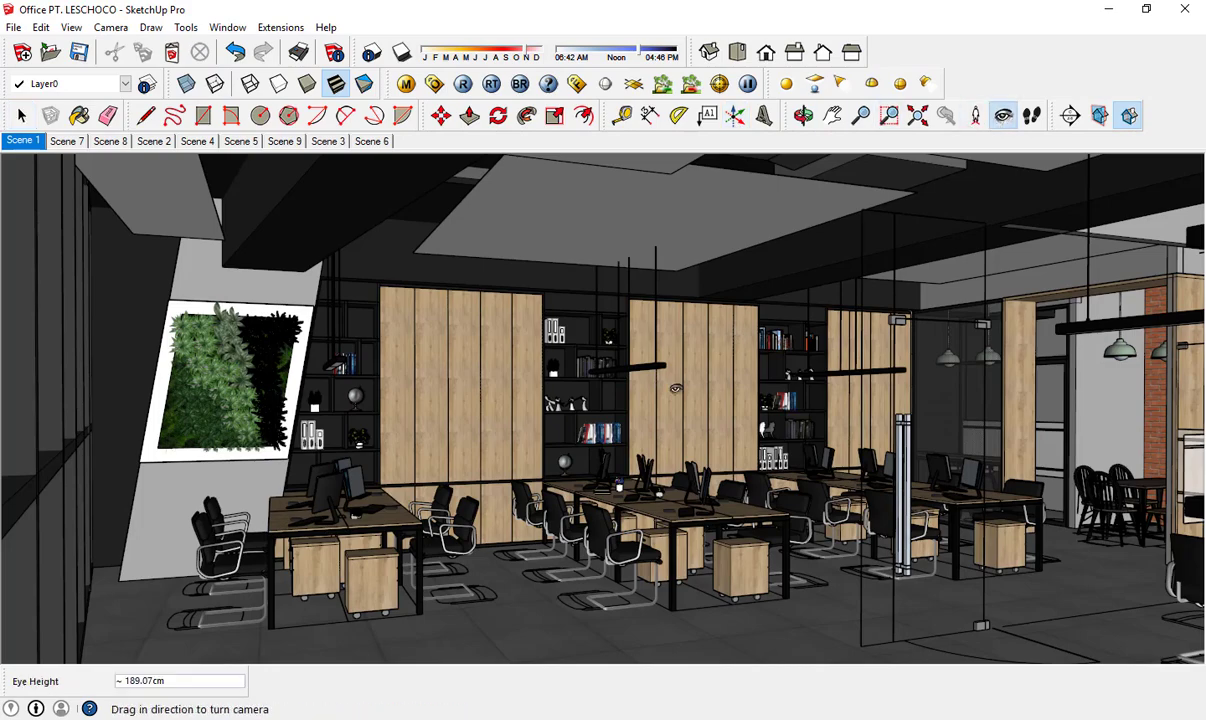
drag(675, 388, 811, 440)
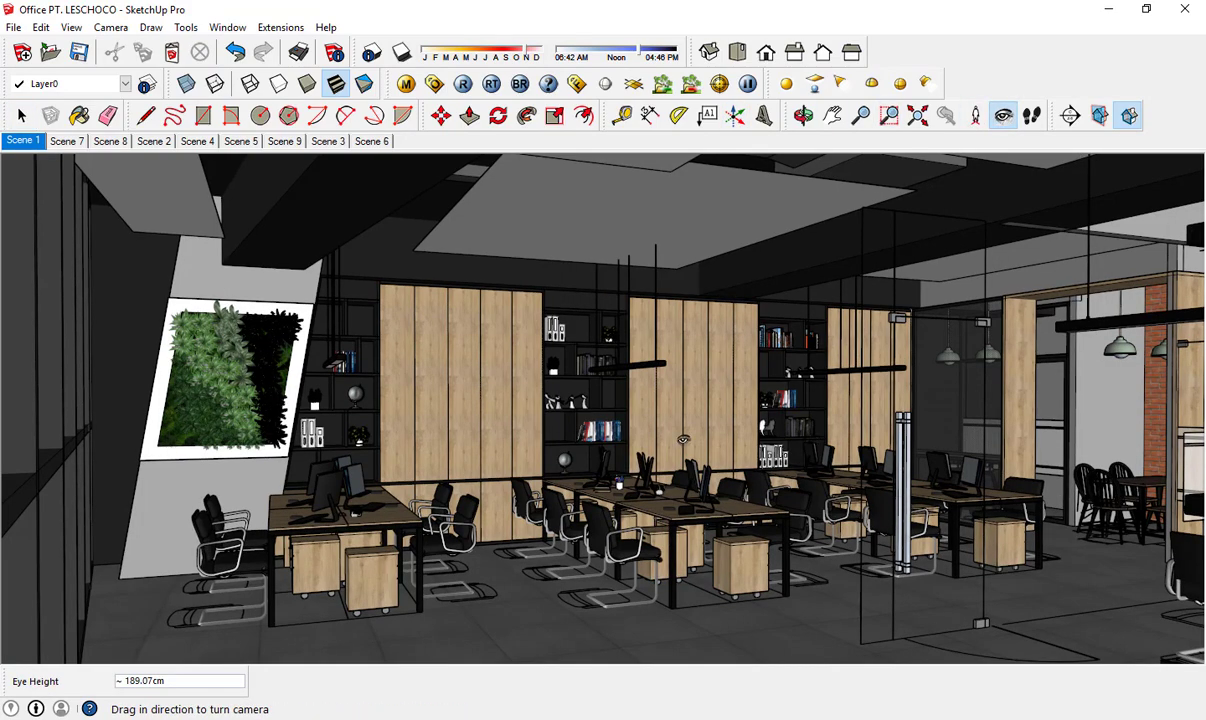
drag(643, 428, 857, 360)
scroll(700, 400, up, 5)
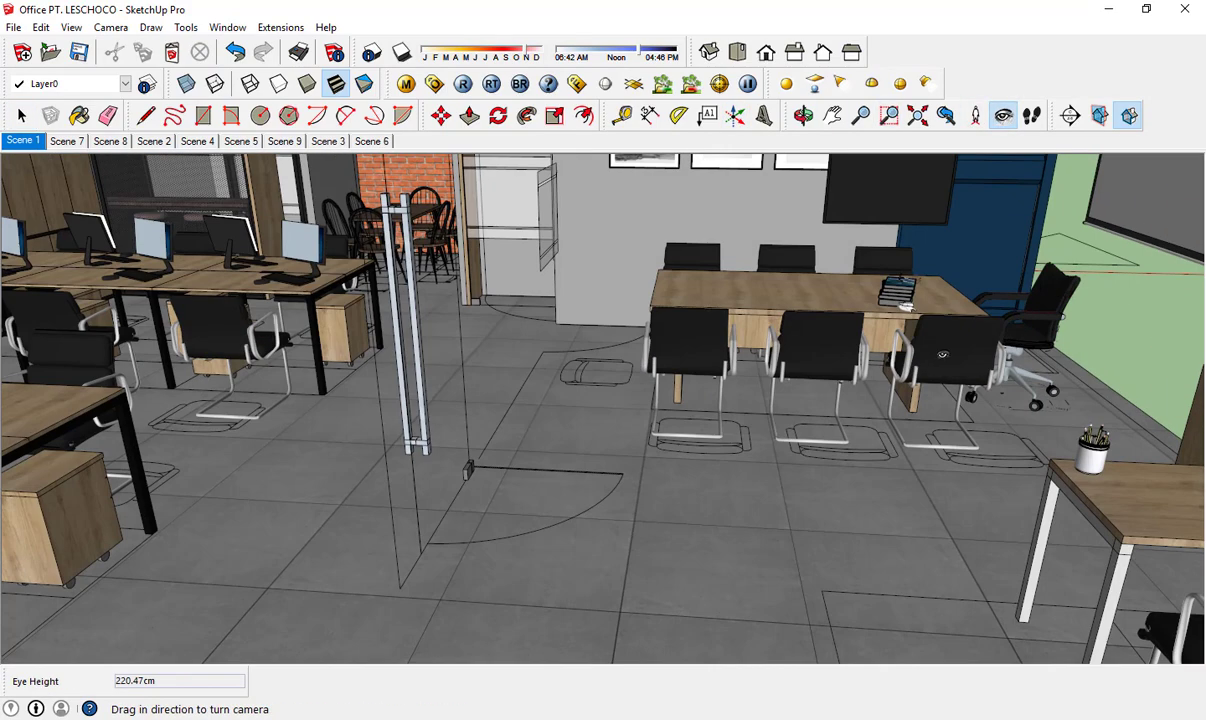
key(space)
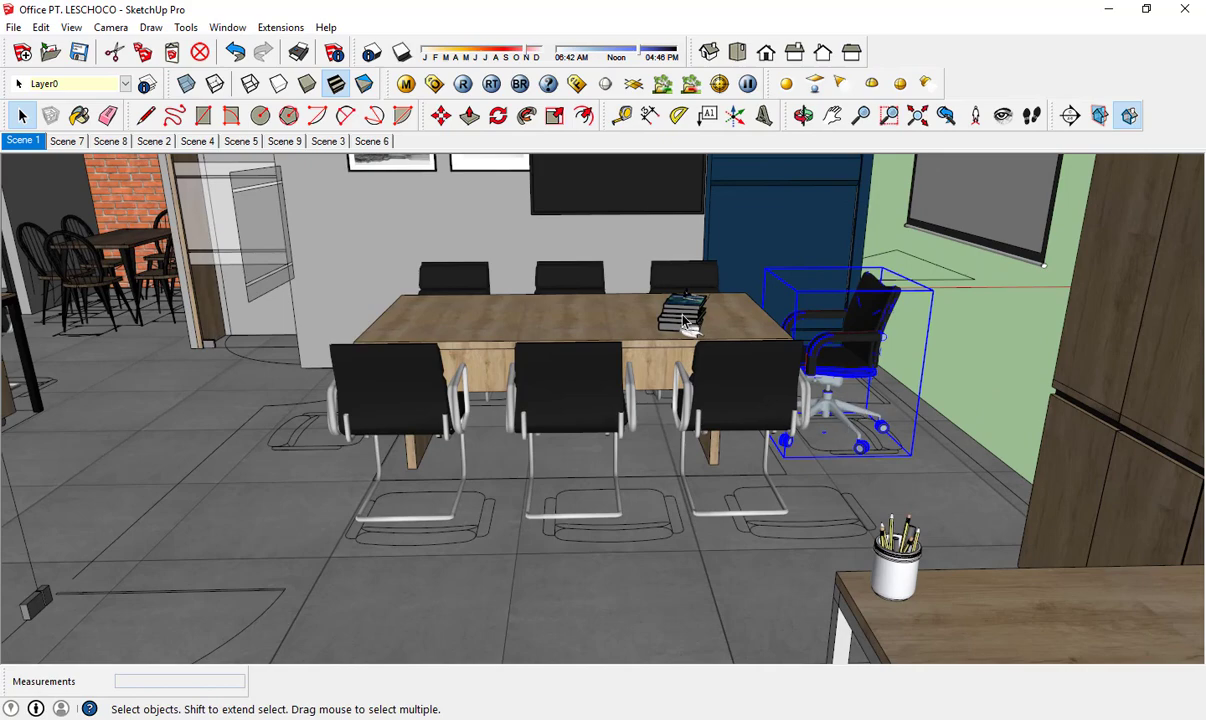
click(700, 305)
scroll(700, 320, up, 2)
scroll(695, 360, up, 2)
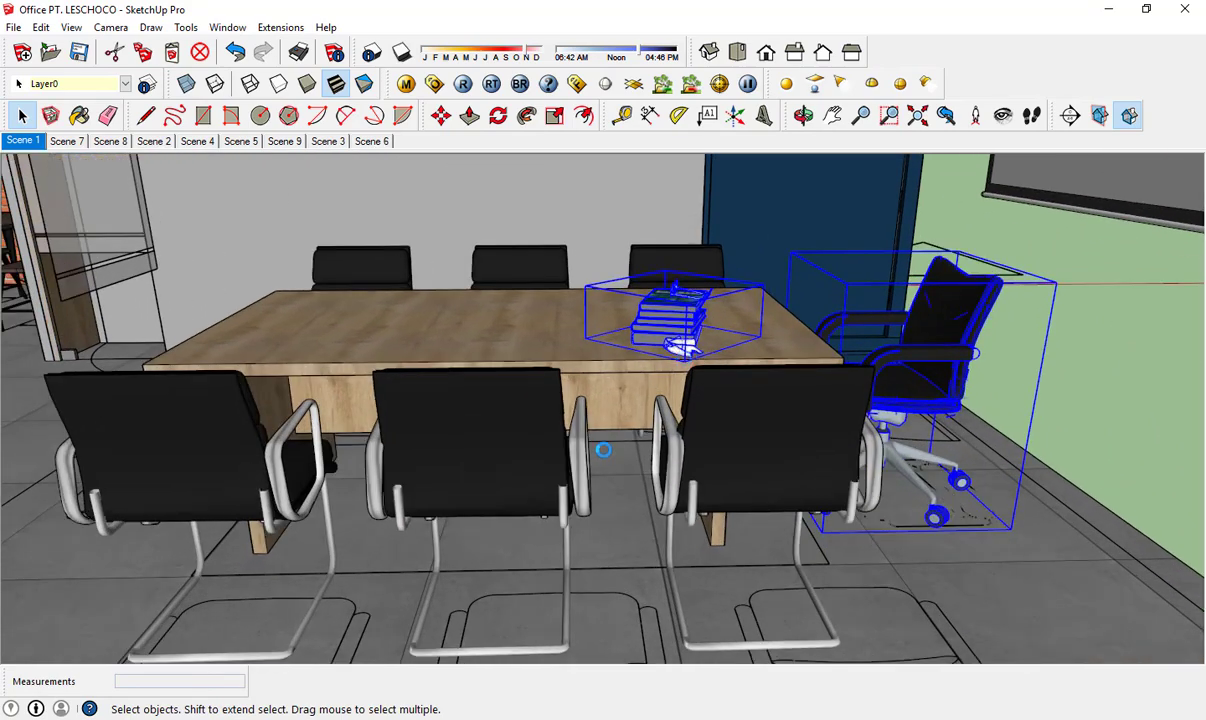
- Back in the meeting room model, paste the copied books and chair
click(282, 640)
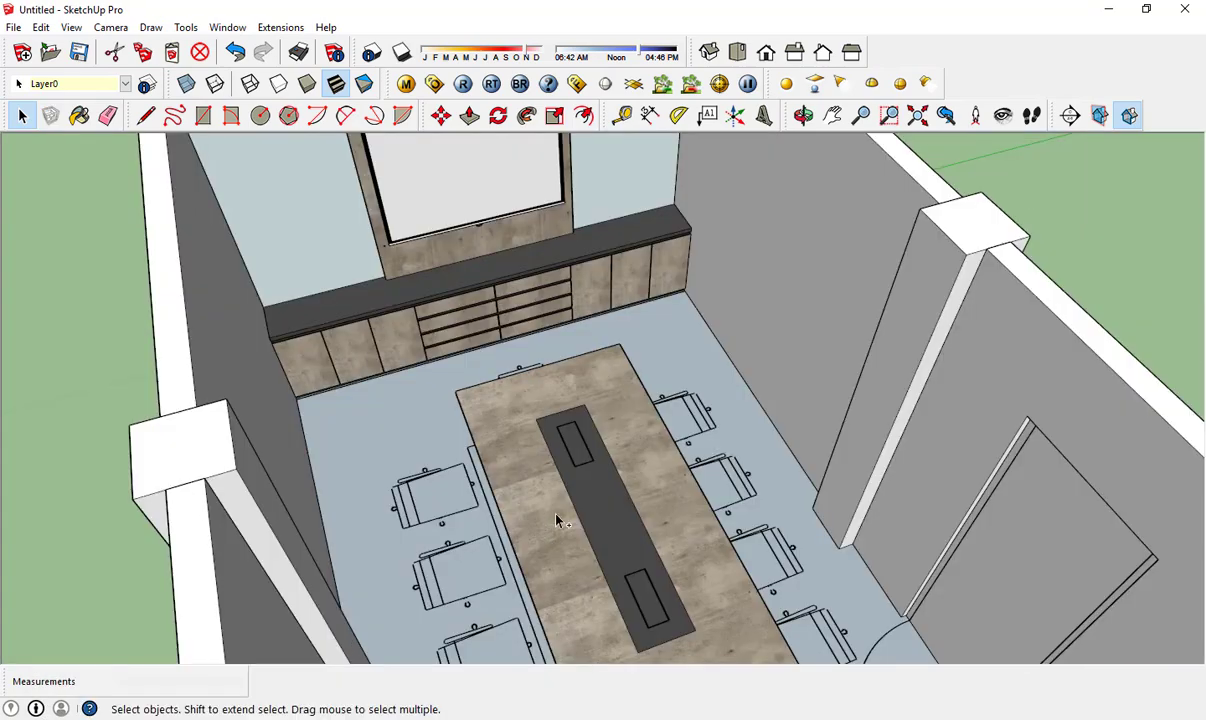
key(ctrl+v)
click(662, 369)
scroll(675, 543, up, 3)
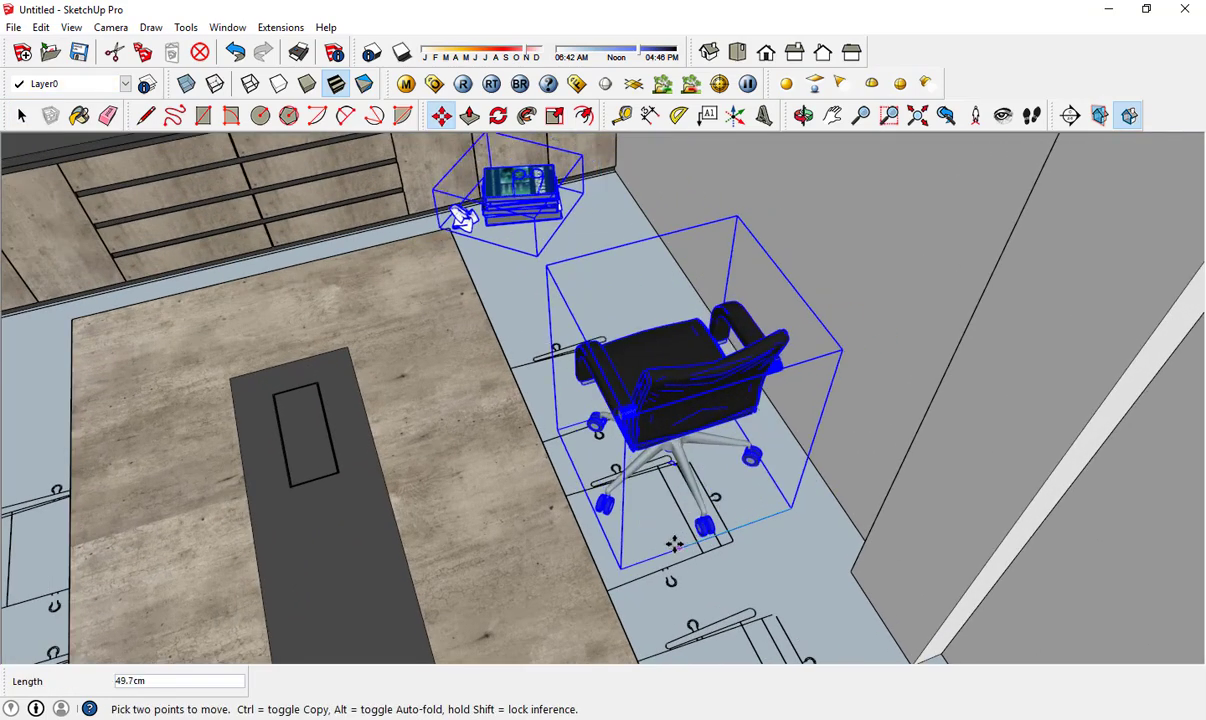
key(space)
scroll(585, 450, down, 2)
- Move the book stack onto the middle of the table top
click(540, 275)
scroll(631, 290, up, 3)
scroll(495, 402, up, 3)
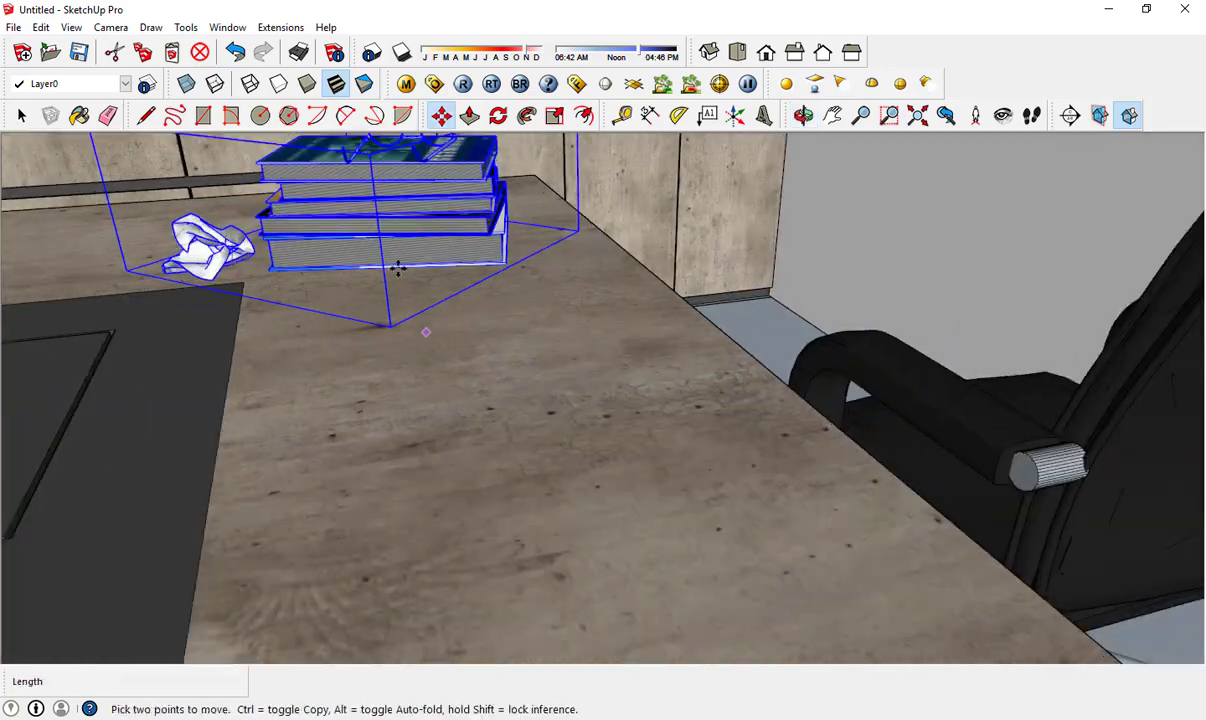
mouse_move(398, 270)
middle_down()
mouse_move(546, 340)
mouse_move(422, 287)
middle_up()
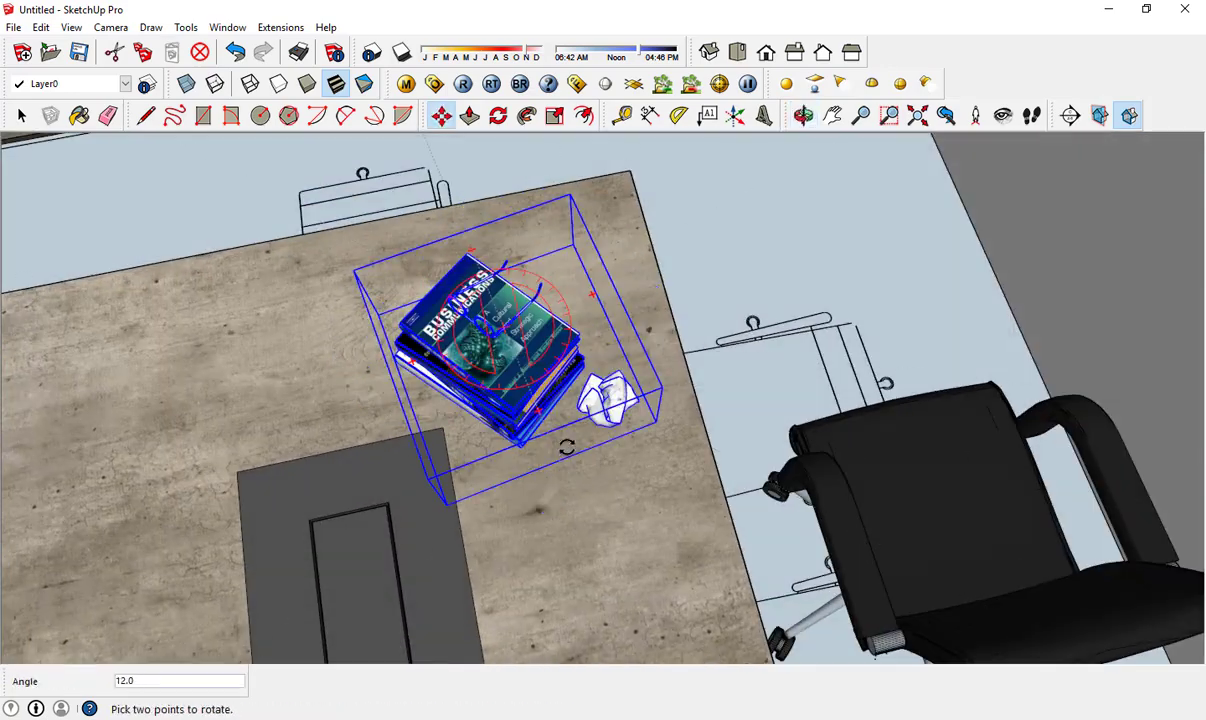
key(m)
scroll(566, 447, down, 3)
middle_drag(613, 288, 579, 350)
click(557, 527)
- Rotate the office chair, viewing it from directly above
click(560, 470)
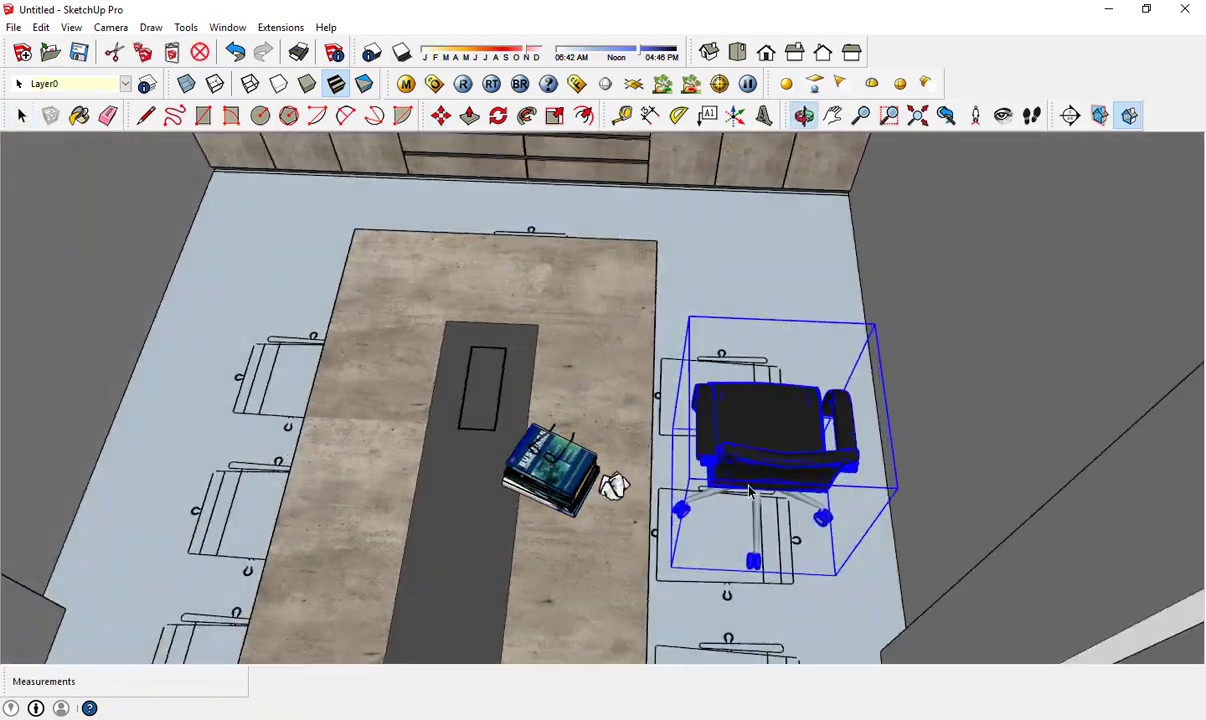
key(q)
middle_drag(749, 491, 709, 496)
mouse_move(785, 423)
middle_down()
mouse_move(676, 474)
mouse_move(513, 515)
middle_up()
key(m)
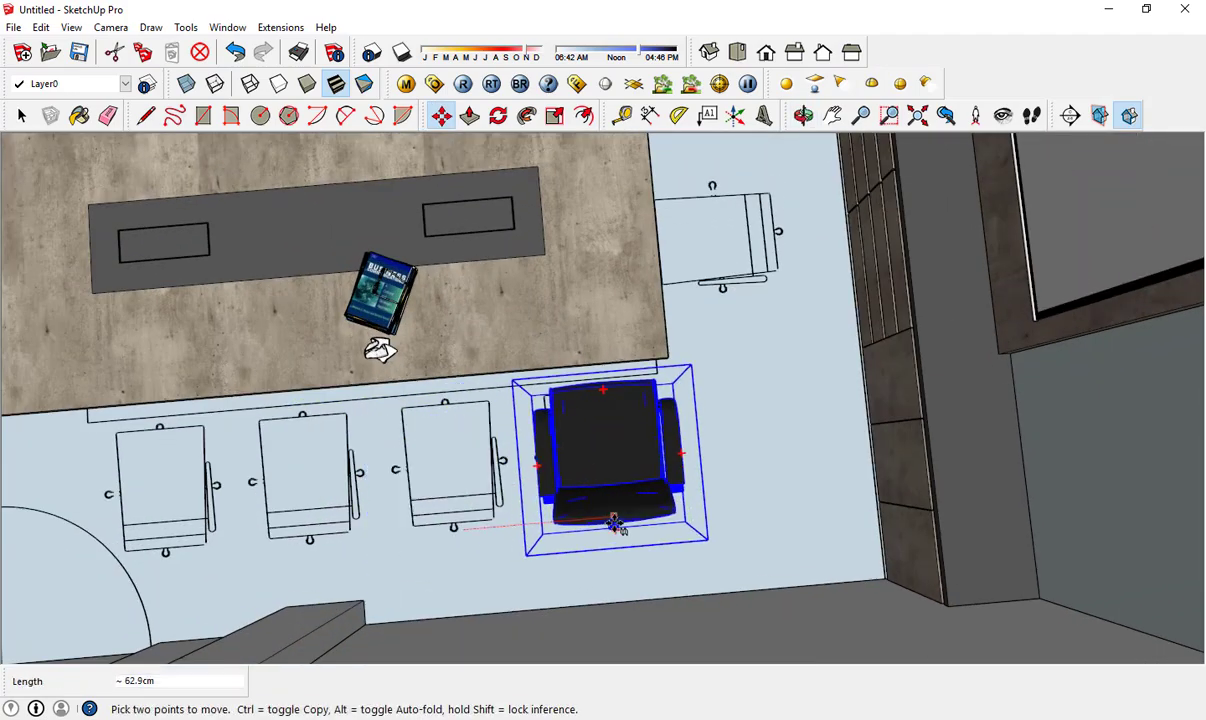
- Move the office chair into place beside the table's long side
middle_drag(615, 525, 721, 406)
scroll(590, 535, up, 5)
scroll(651, 503, down, 2)
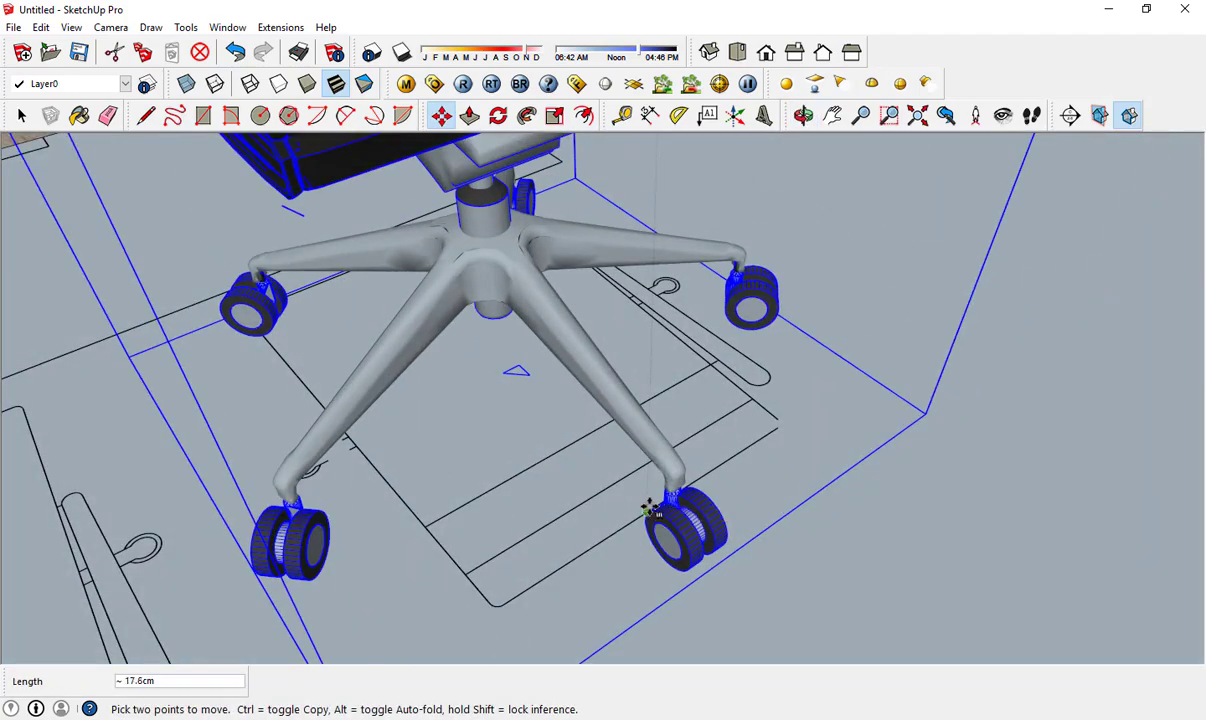
scroll(651, 503, up, 3)
middle_drag(651, 503, 700, 493)
scroll(743, 437, up, 1)
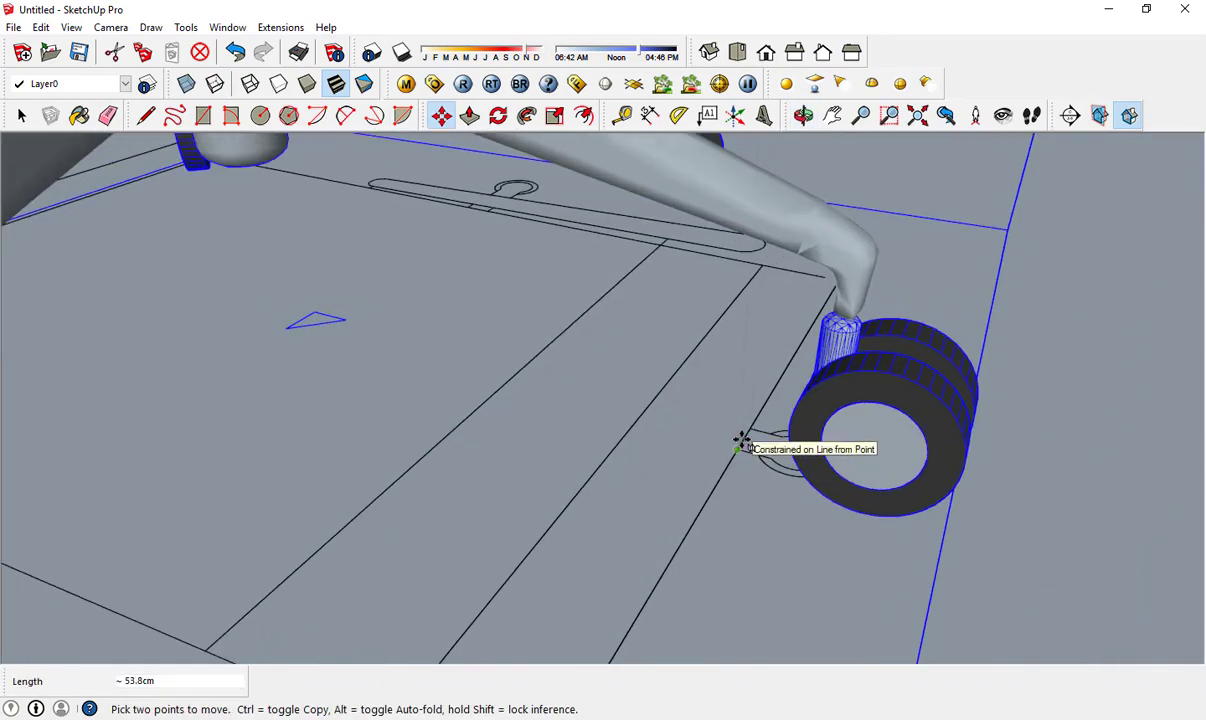
scroll(743, 438, up, 1)
click(745, 438)
scroll(755, 430, down, 2)
scroll(760, 430, up, 1)
- Ctrl-copy the chair along the table edge to make the next chair
click(758, 436)
key(ctrl)
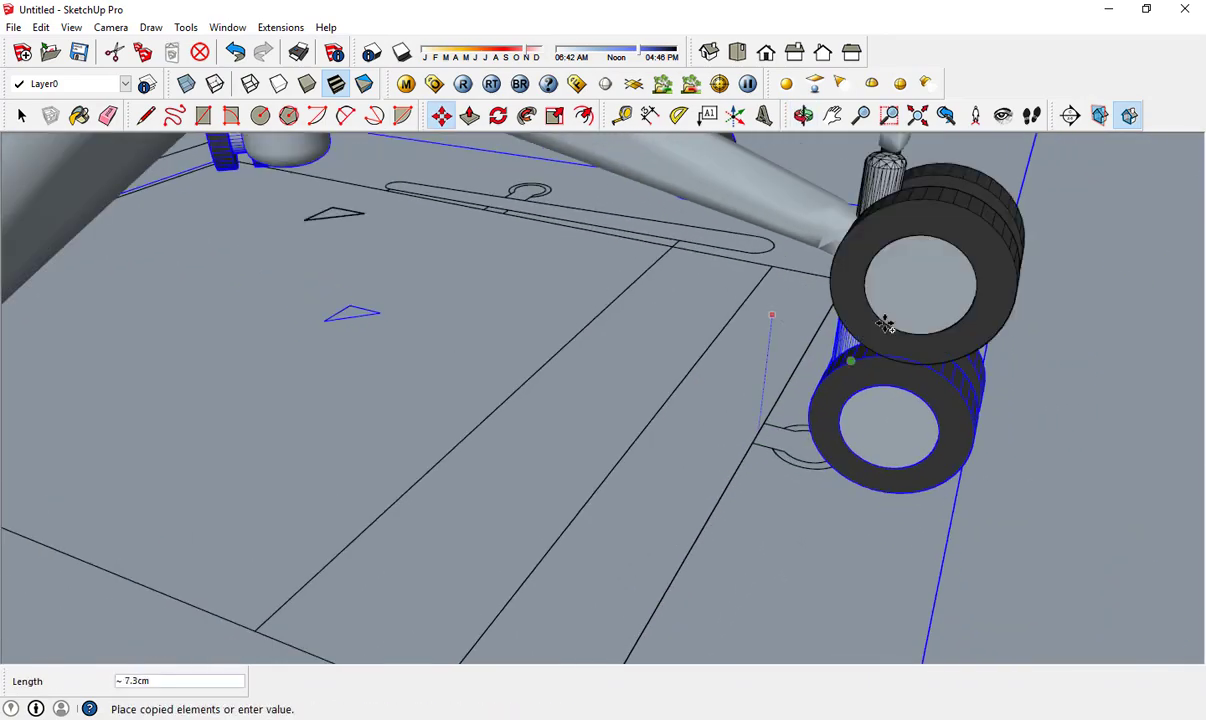
scroll(885, 325, down, 4)
scroll(867, 417, down, 2)
scroll(775, 504, up, 2)
scroll(760, 545, up, 2)
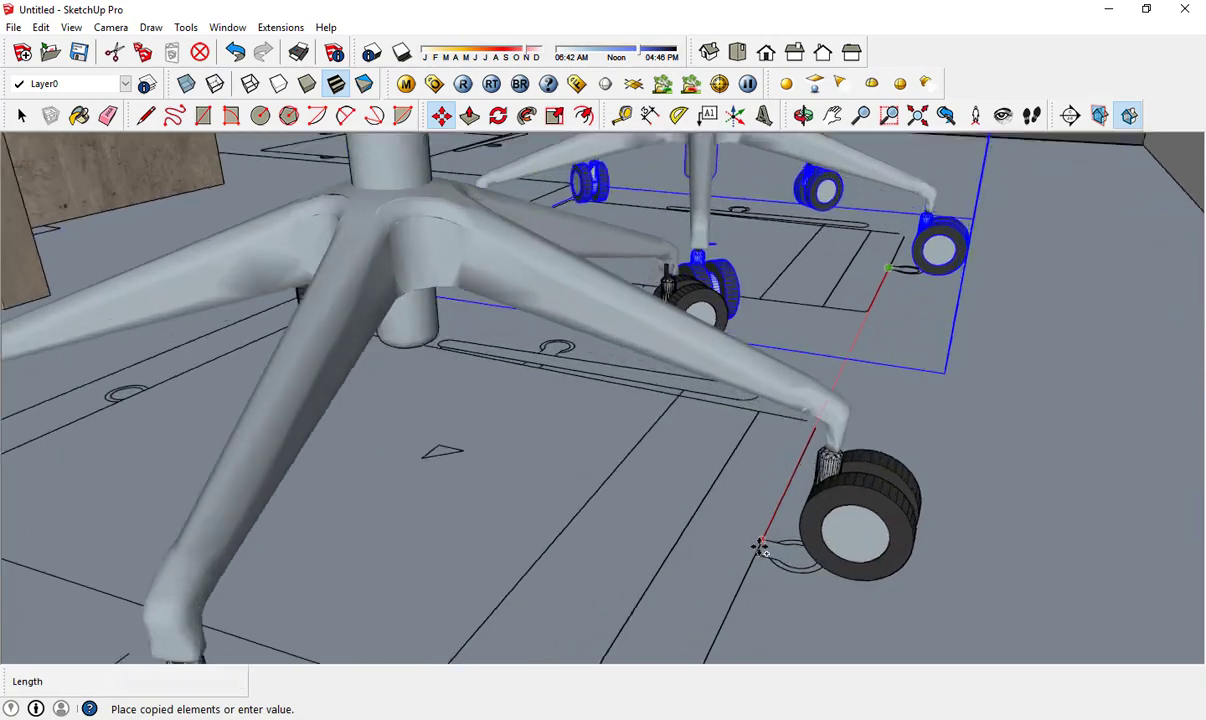
scroll(760, 545, up, 2)
click(757, 550)
scroll(762, 539, up, 1)
scroll(700, 480, down, 5)
- Place another chair copy further along the table and check the row lengthwise
mouse_move(572, 416)
middle_down()
mouse_move(786, 535)
mouse_move(626, 495)
mouse_move(479, 570)
middle_up()
scroll(626, 495, down, 3)
scroll(626, 495, down, 2)
scroll(626, 495, up, 2)
scroll(626, 495, up, 2)
scroll(634, 399, up, 2)
scroll(634, 399, up, 2)
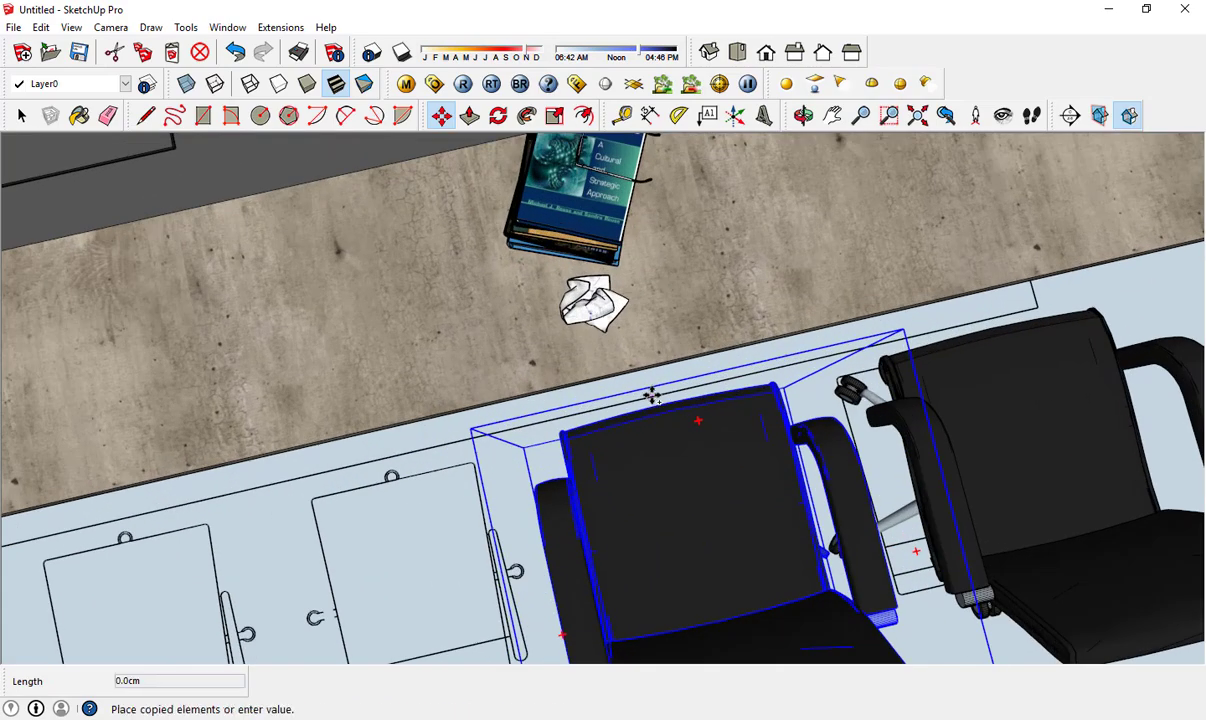
scroll(651, 397, down, 3)
scroll(490, 430, up, 2)
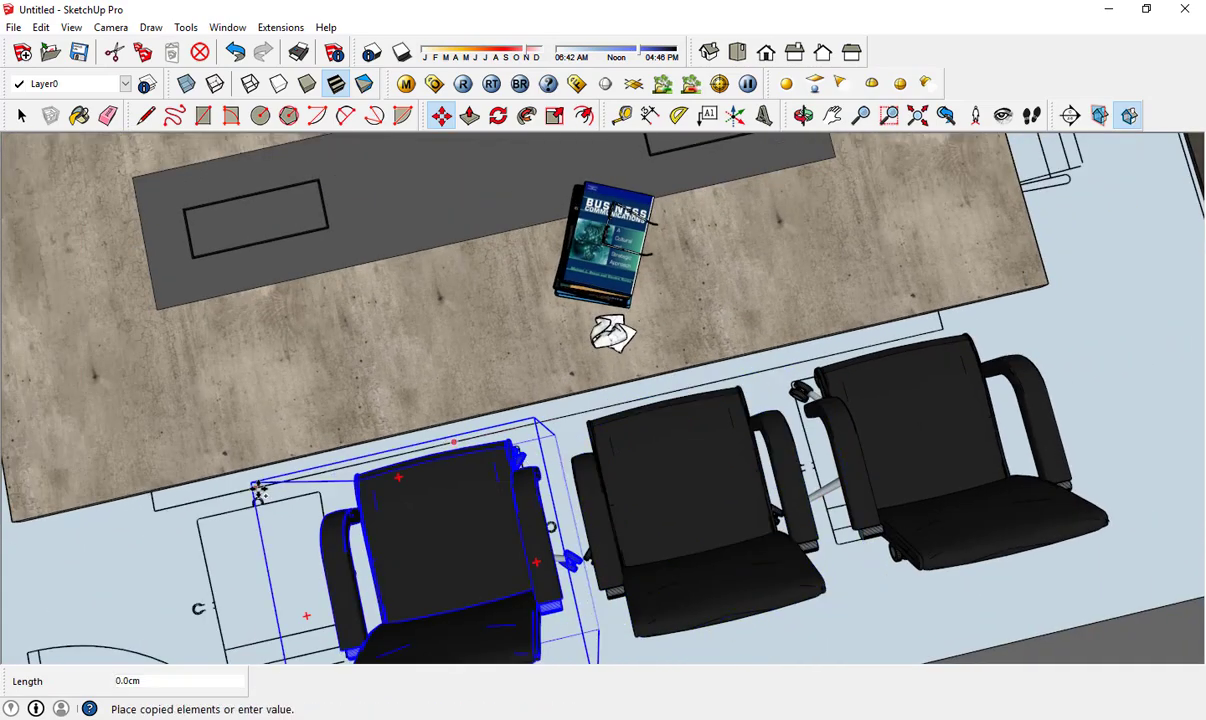
click(255, 490)
key(space)
scroll(617, 500, down, 3)
middle_drag(681, 374, 740, 460)
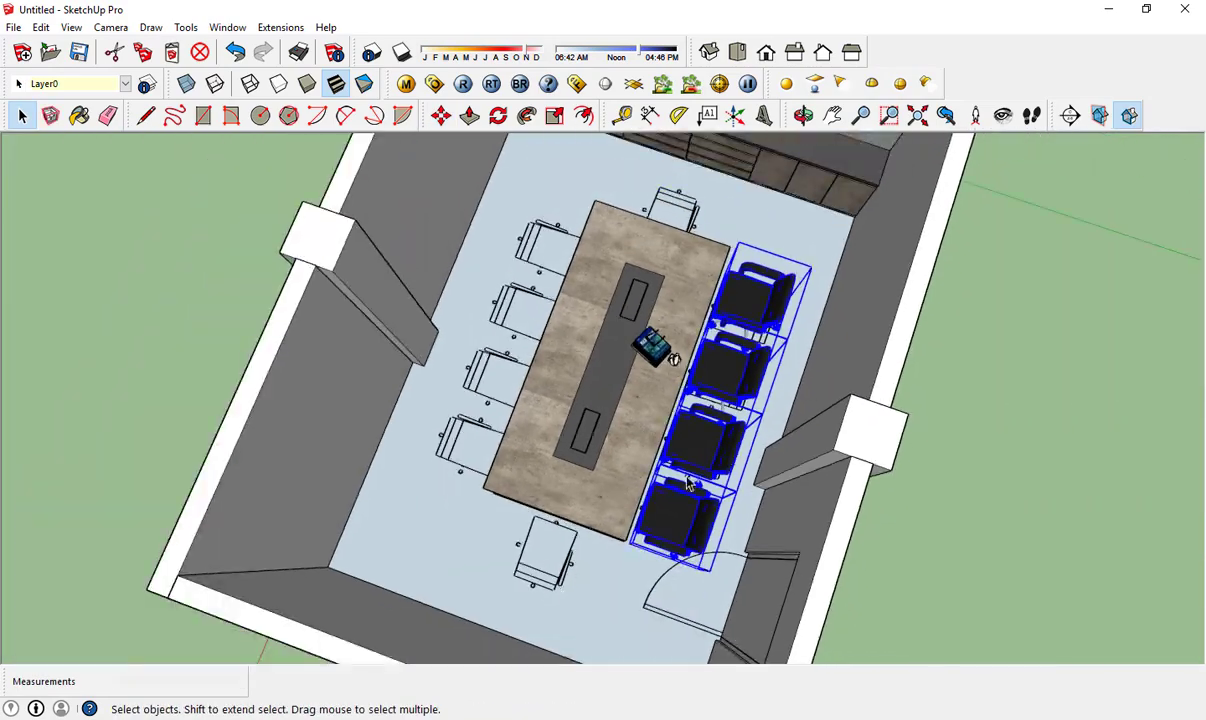
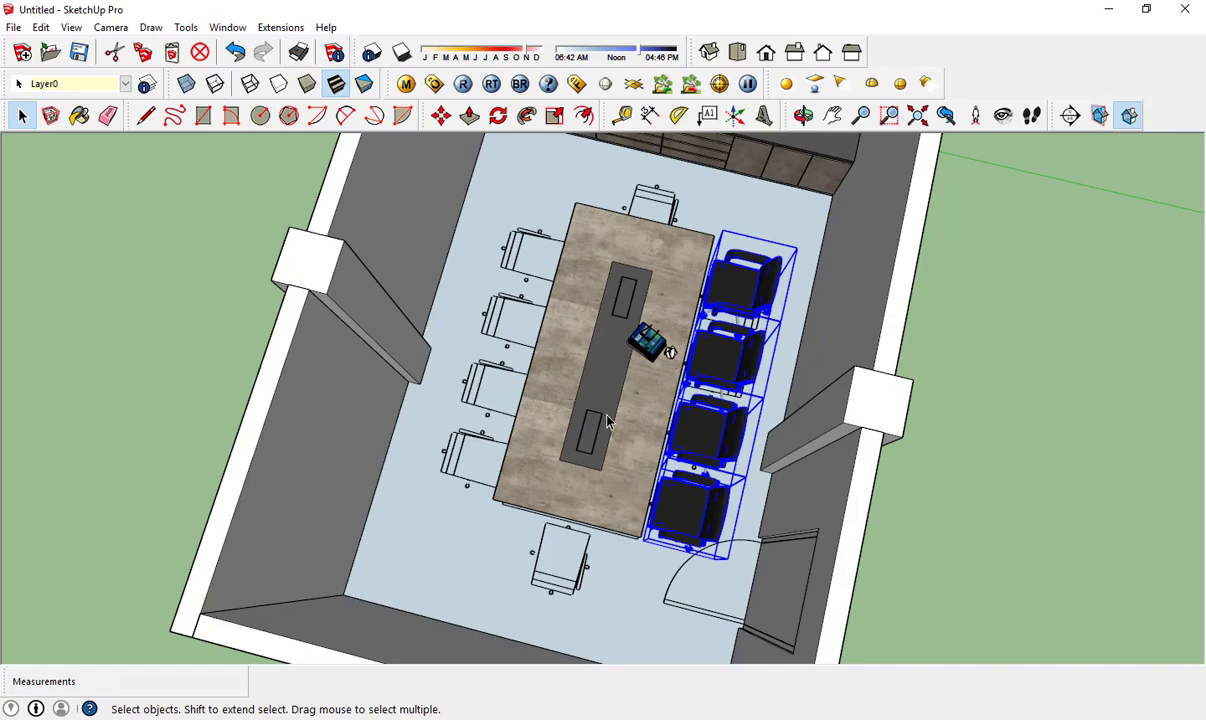
- Copy the four chairs to the table's left side and flip them to face it
scroll(607, 421, up, 5)
mouse_move(610, 430)
middle_down()
mouse_move(657, 549)
mouse_move(680, 570)
middle_up()
key(m)
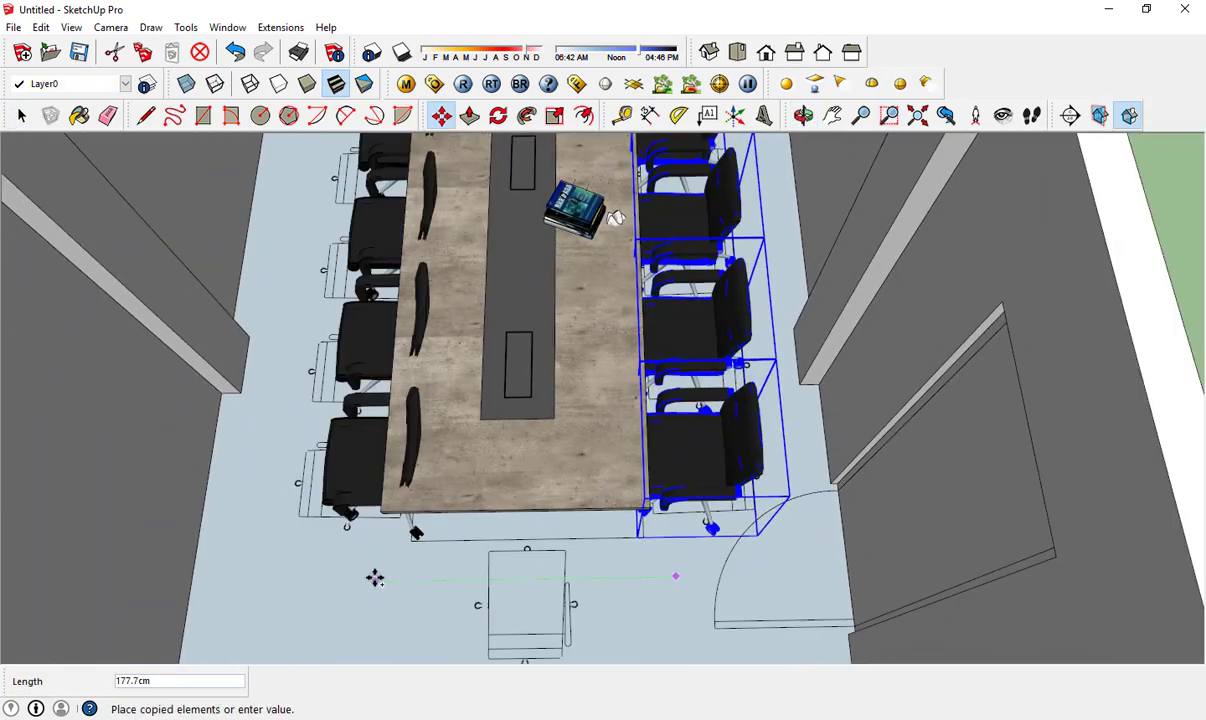
click(375, 578)
right_click(444, 209)
middle_drag(795, 537, 500, 573)
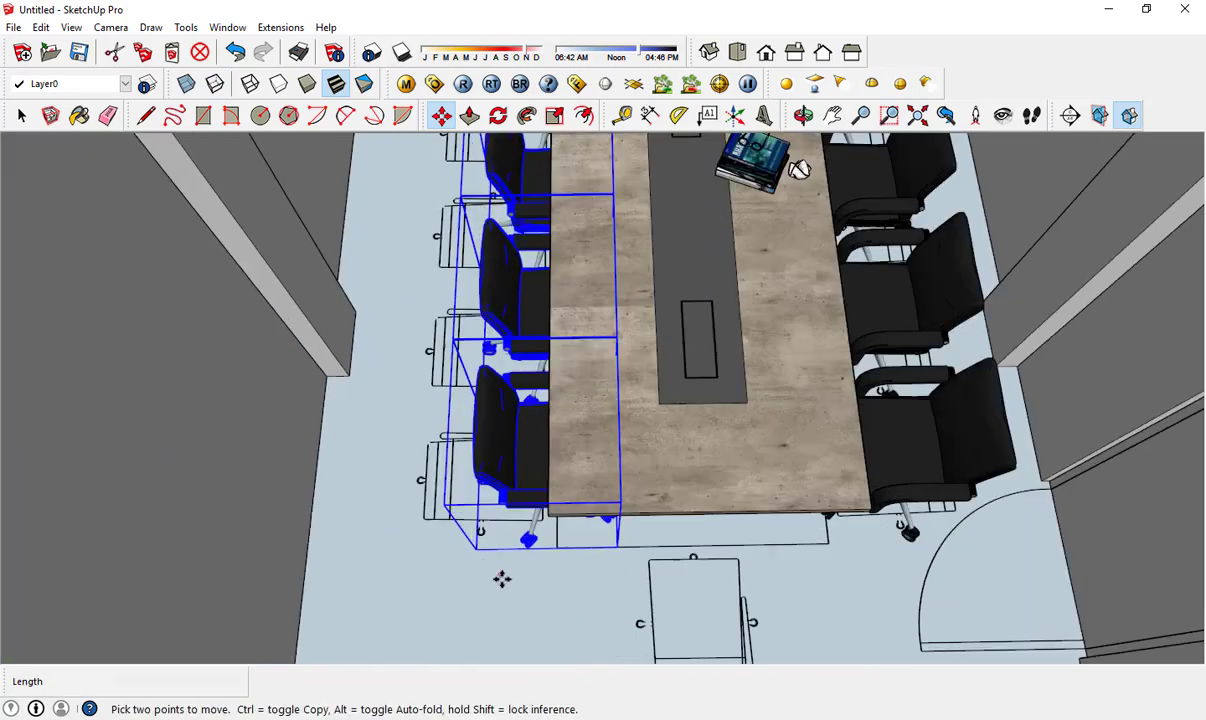
scroll(565, 598, up, 4)
scroll(538, 598, down, 4)
scroll(500, 540, down, 3)
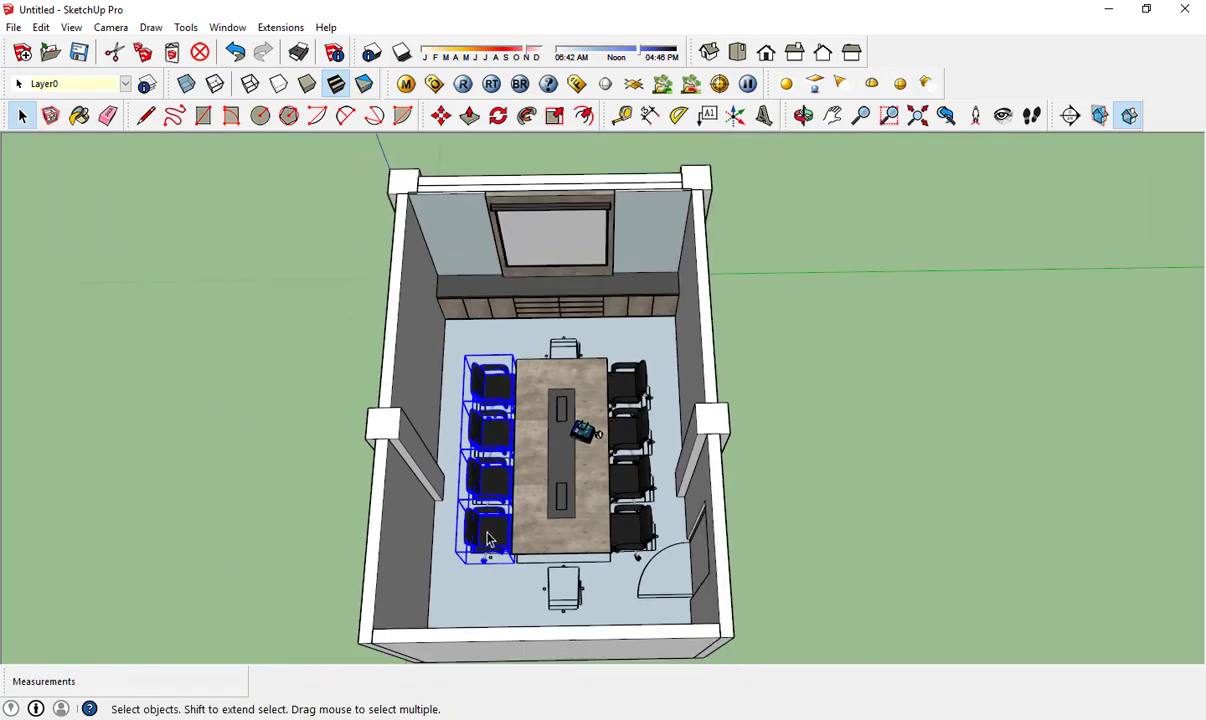
middle_drag(480, 520, 396, 466)
scroll(454, 445, up, 3)
scroll(454, 445, up, 2)
- Rotate a chair to face the table and place it at the right end
key(q)
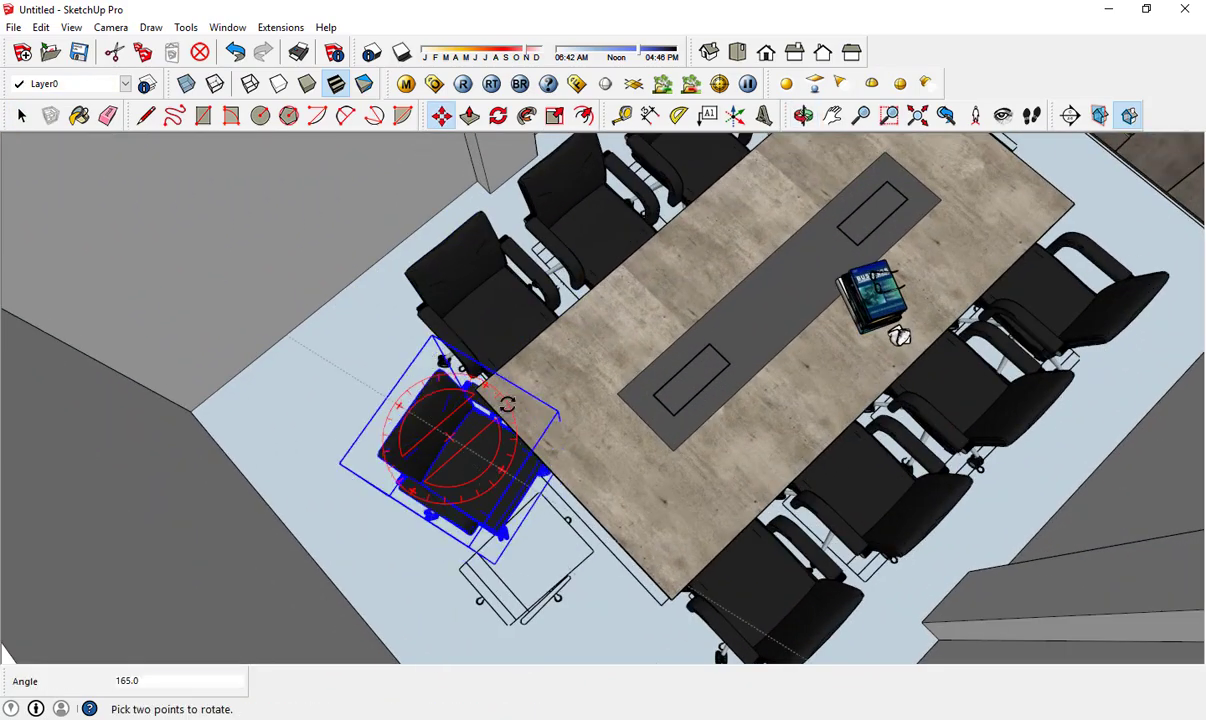
key(m)
scroll(628, 576, up, 2)
middle_drag(661, 613, 688, 594)
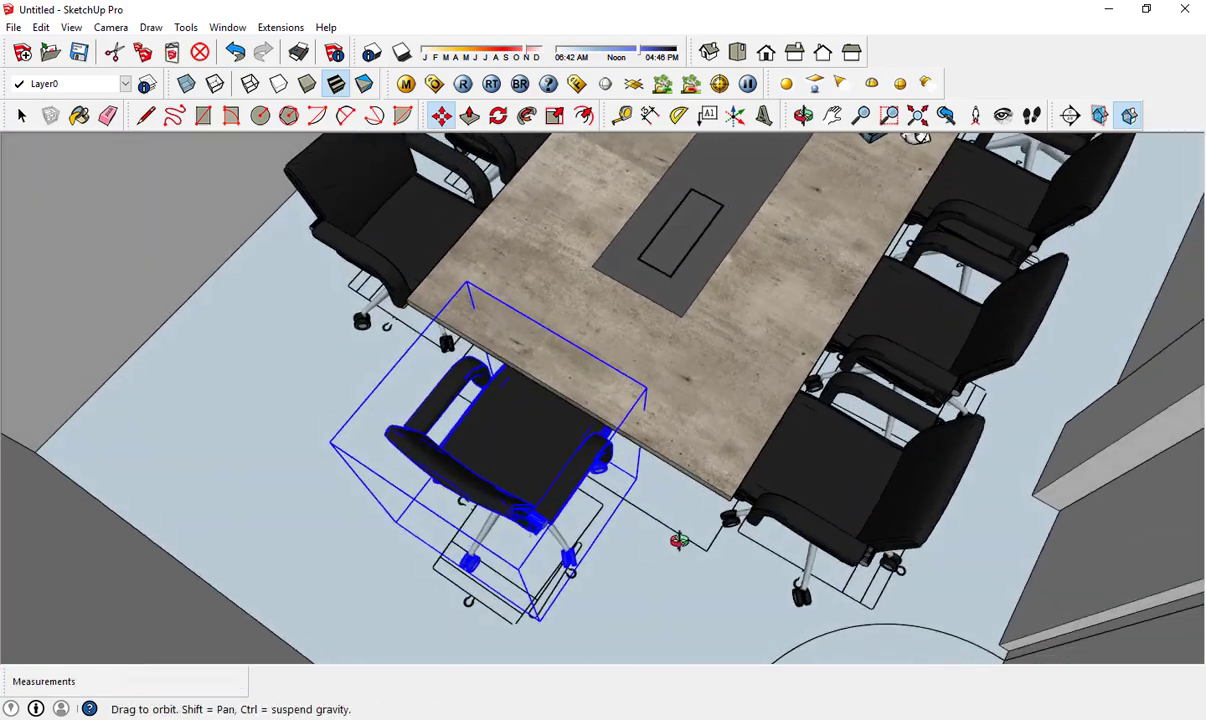
scroll(717, 573, down, 5)
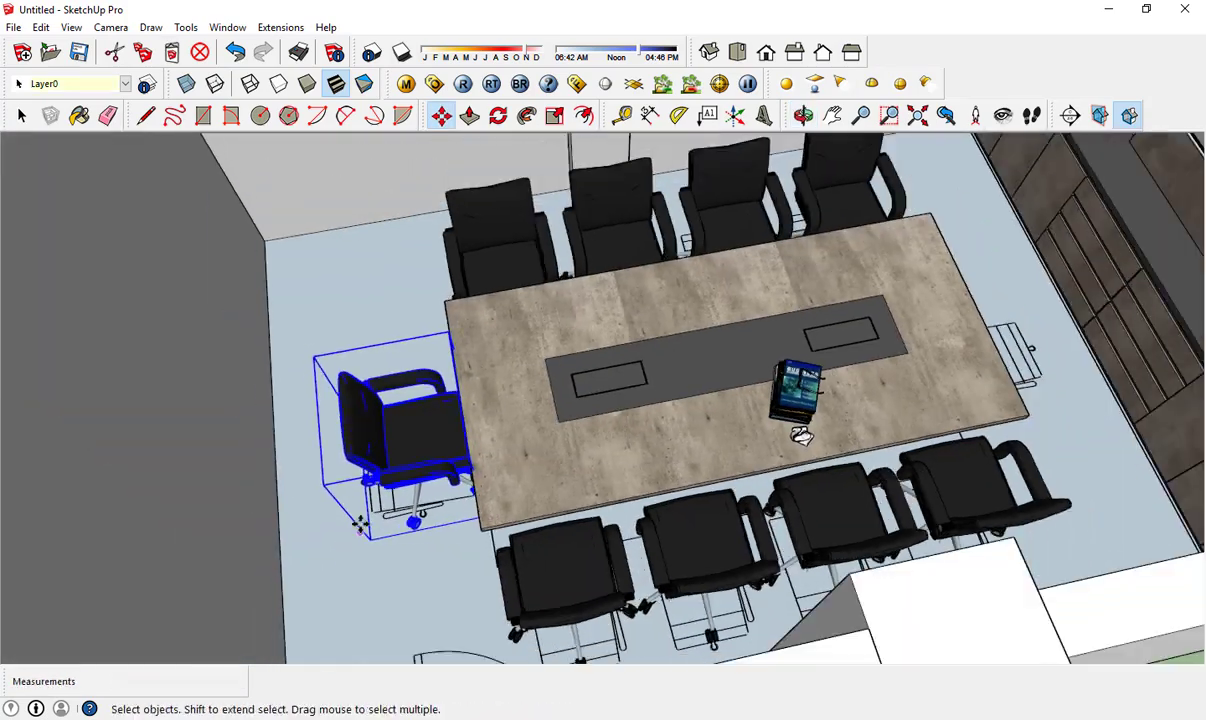
middle_drag(800, 420, 640, 438)
scroll(621, 469, up, 2)
click(808, 513)
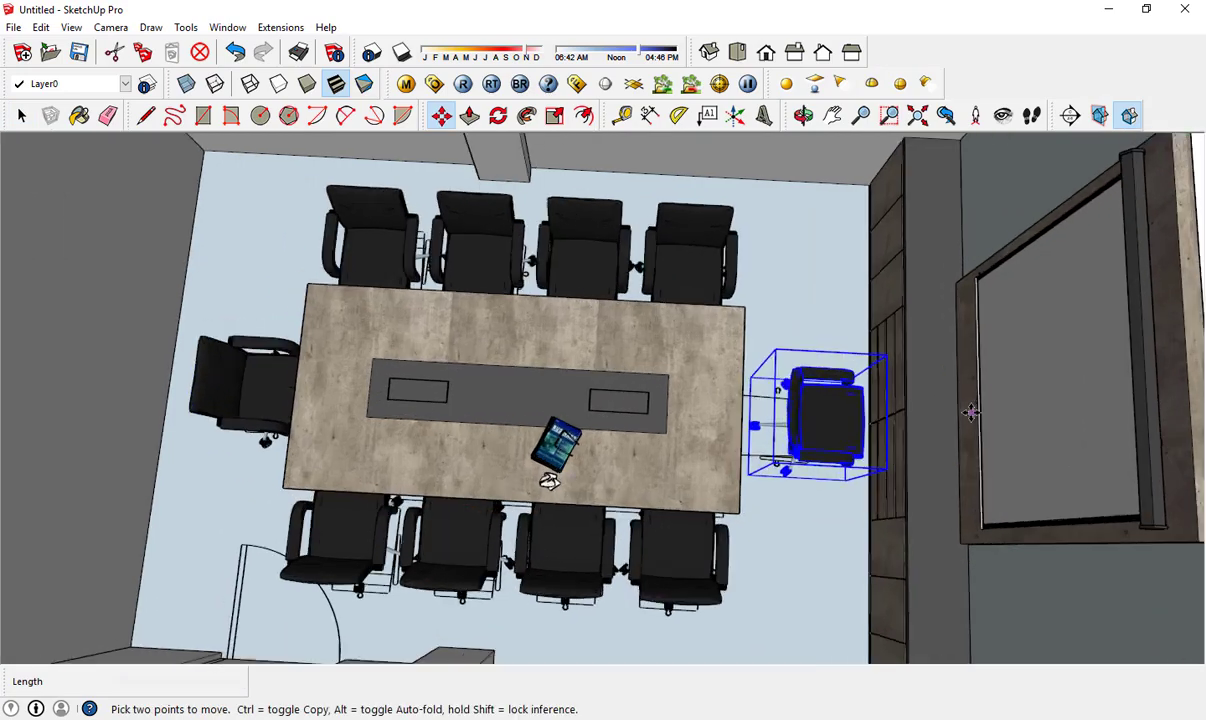
- Move a second turned chair into place at the other end of the table
scroll(838, 415, up, 3)
key(m)
click(772, 552)
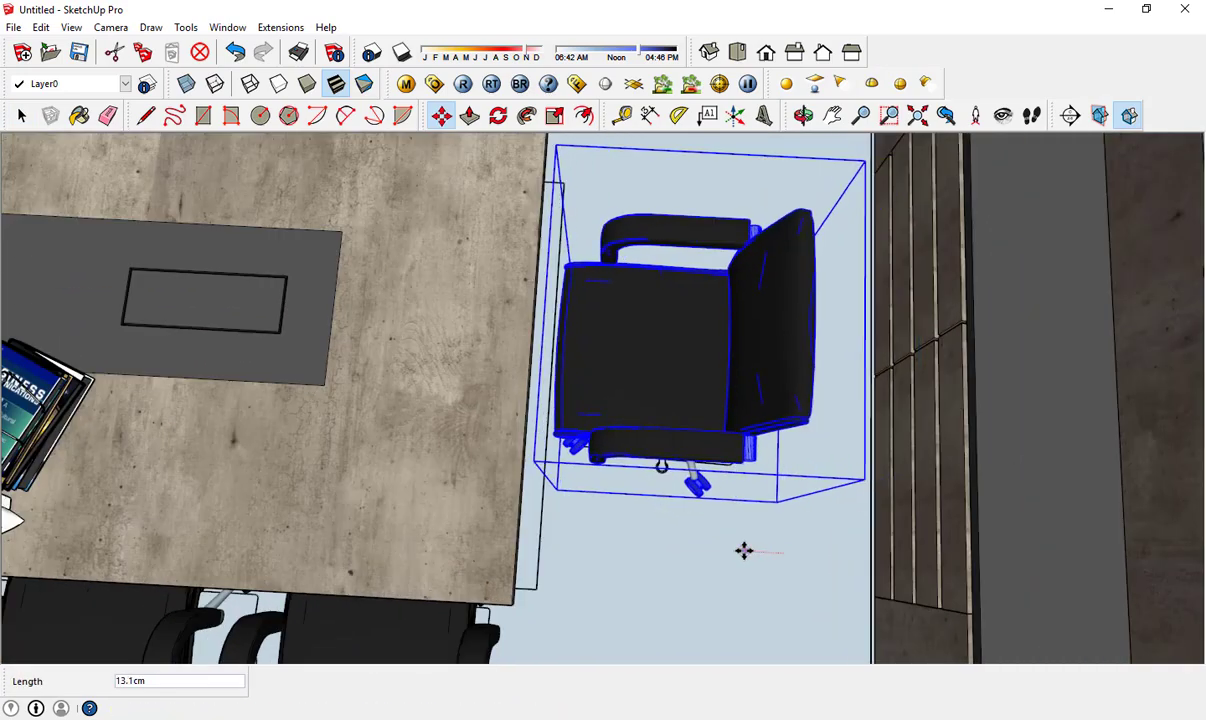
click(746, 550)
key(space)
scroll(697, 462, down, 4)
mouse_move(697, 462)
middle_down()
mouse_move(635, 437)
mouse_move(600, 465)
middle_up()
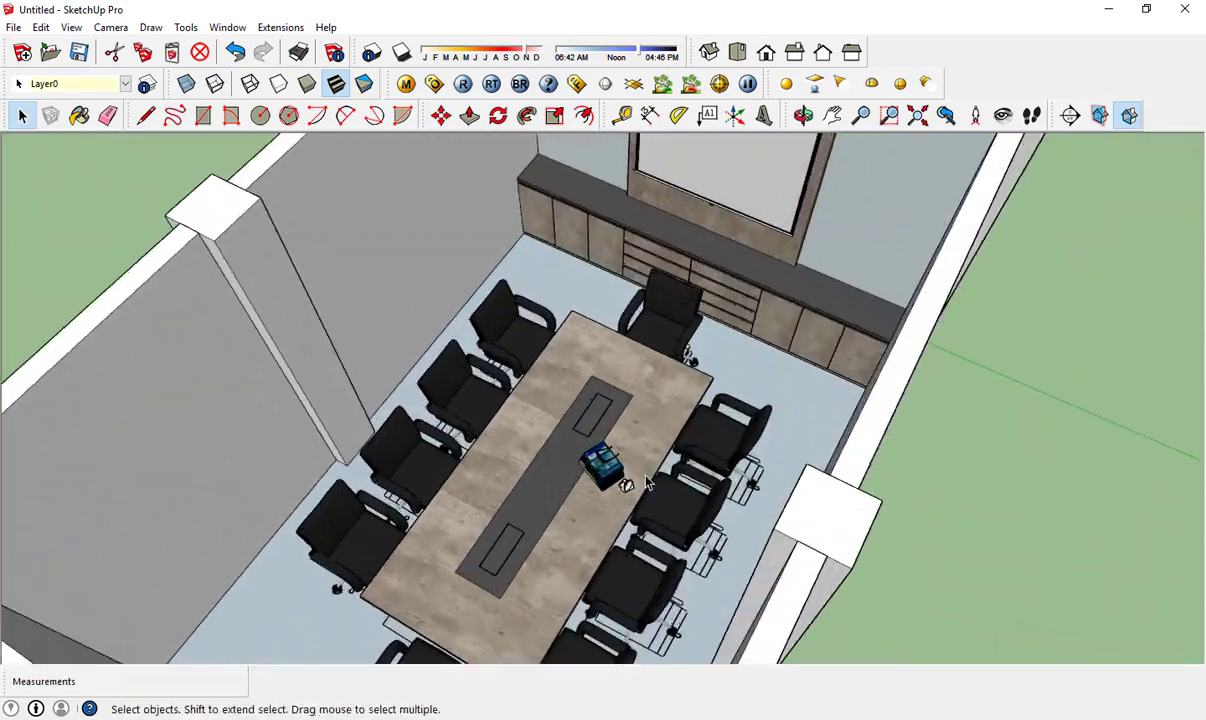
click(615, 440)
- Open the book stack group for editing and select the top books
scroll(630, 470, up, 3)
double_click(630, 470)
scroll(694, 417, up, 5)
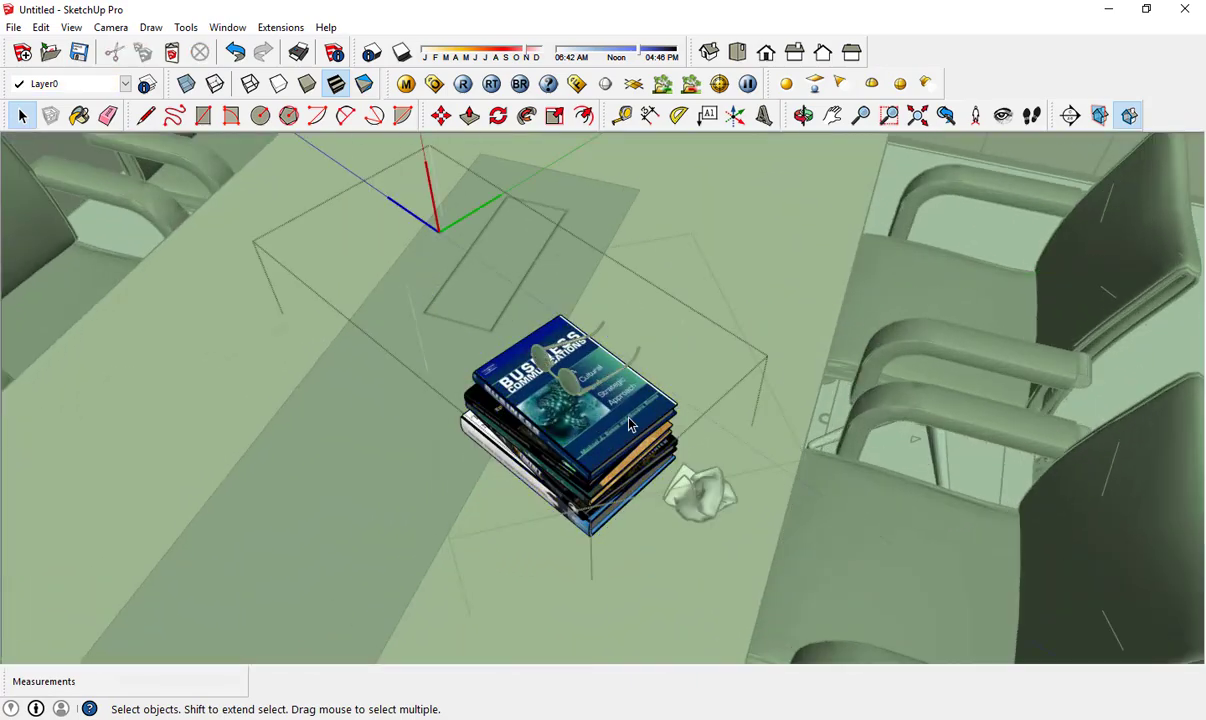
click(570, 333)
middle_drag(577, 432, 560, 420)
key(m)
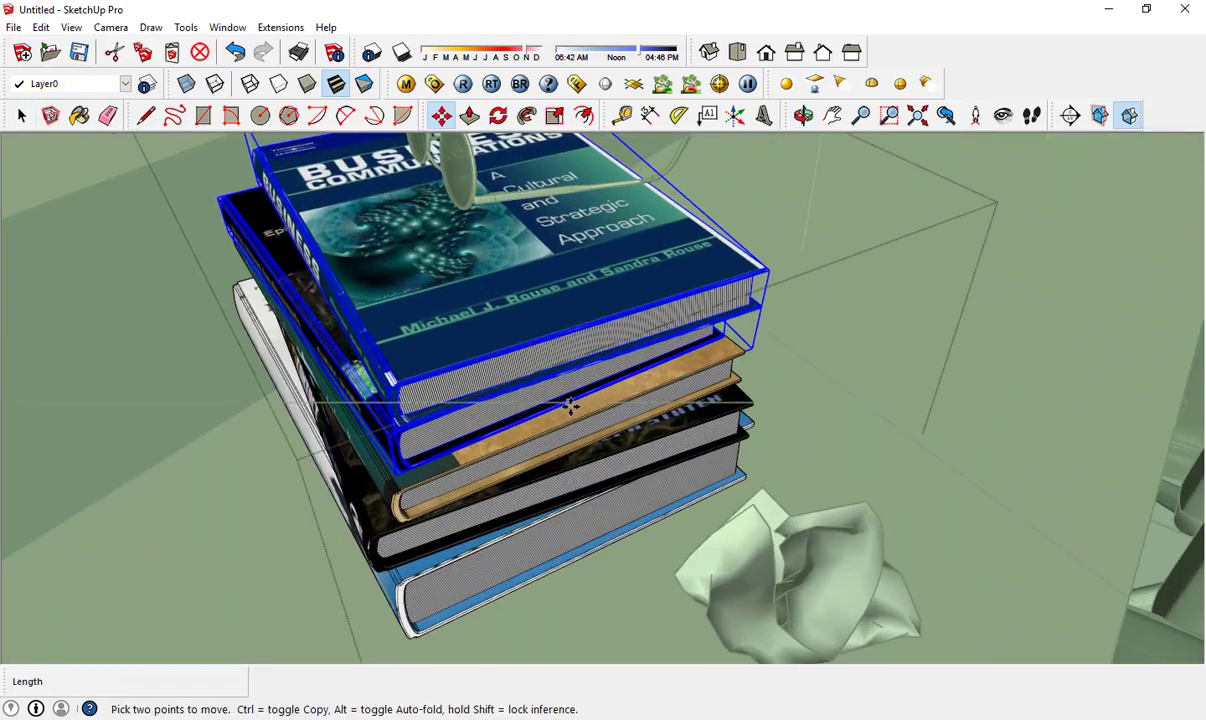
click(600, 450)
key(ctrl+z)
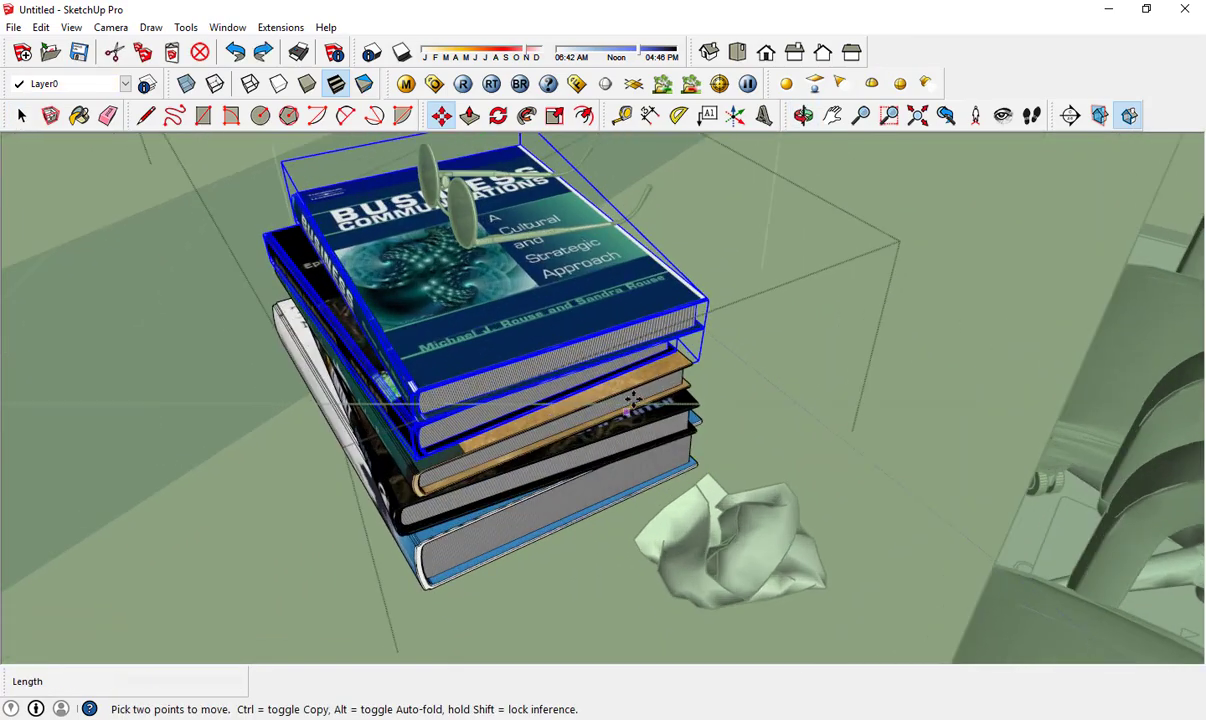
- Move the top books beside the stack and rotate them 20°
click(648, 373)
middle_drag(805, 450, 832, 468)
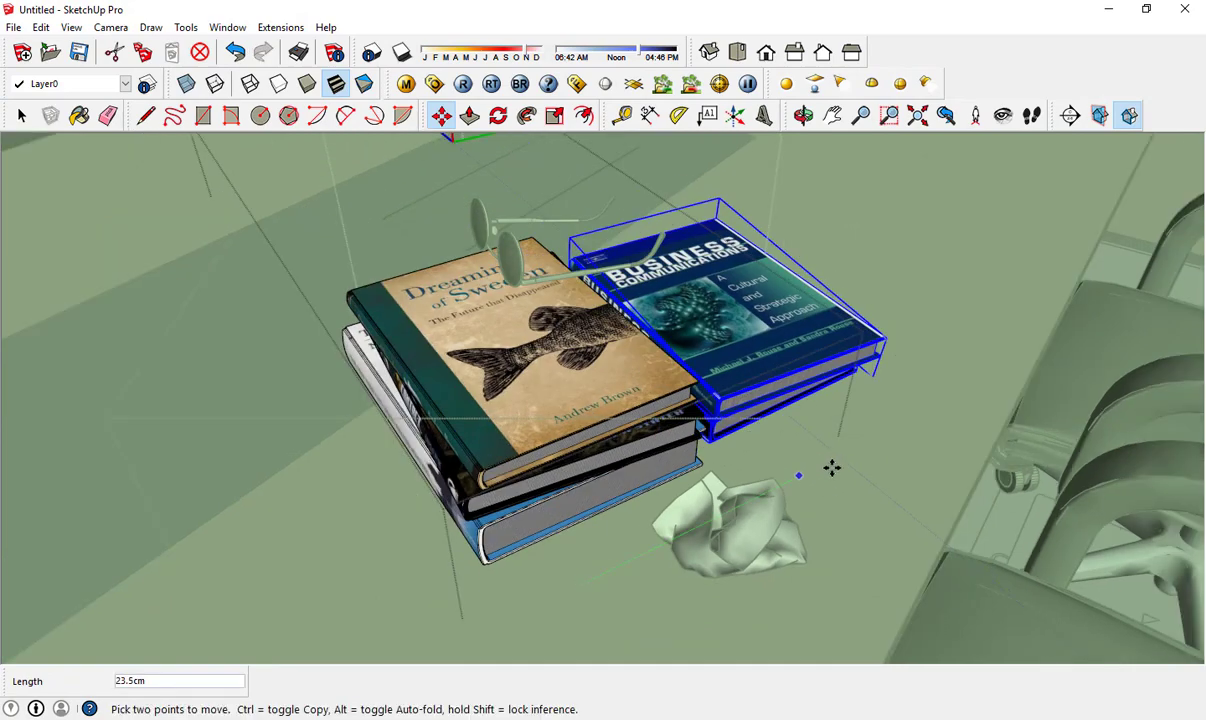
click(688, 513)
middle_drag(688, 513, 718, 440)
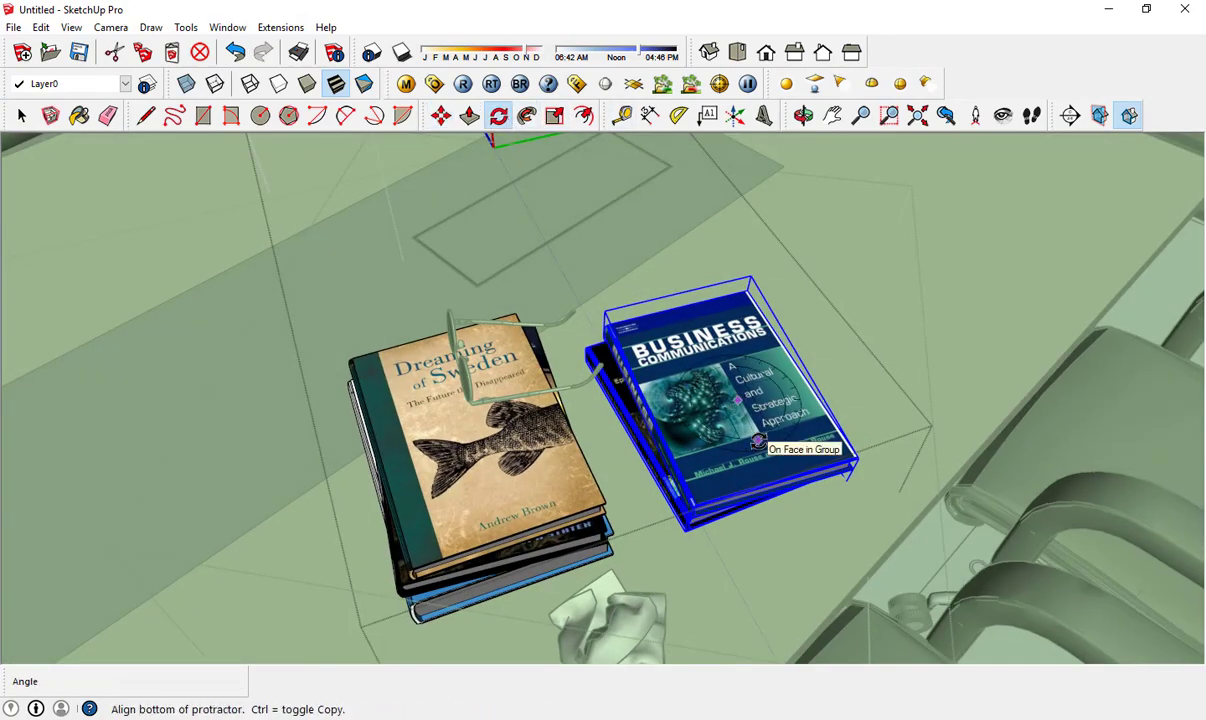
click(920, 388)
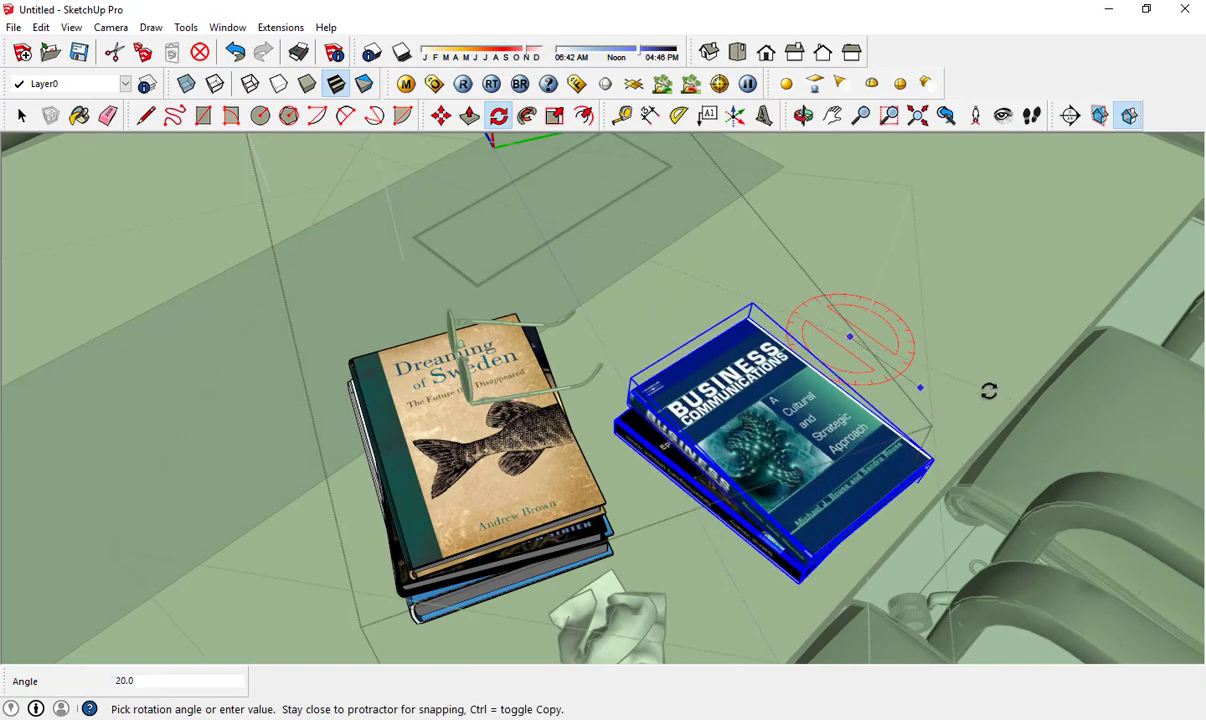
click(895, 338)
- Rest the eyeglasses on top of the remaining book stack
key(m)
click(511, 408)
scroll(579, 248, up, 4)
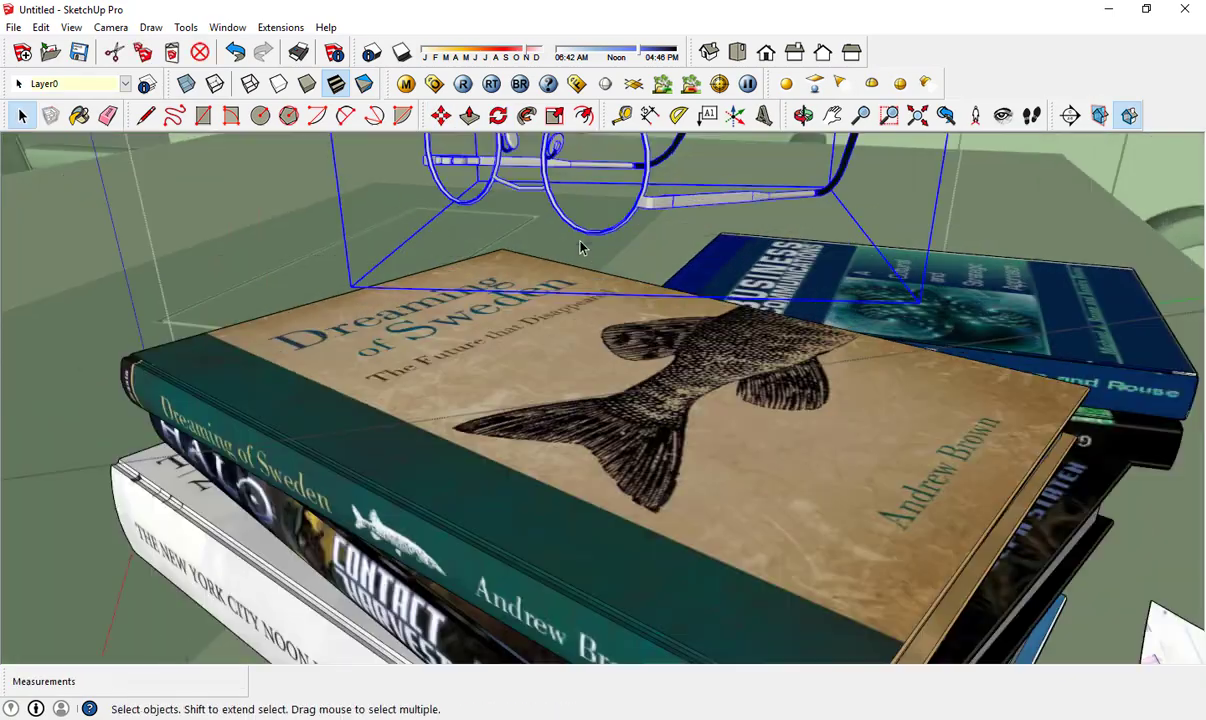
scroll(629, 220, up, 3)
key(m)
scroll(609, 217, down, 5)
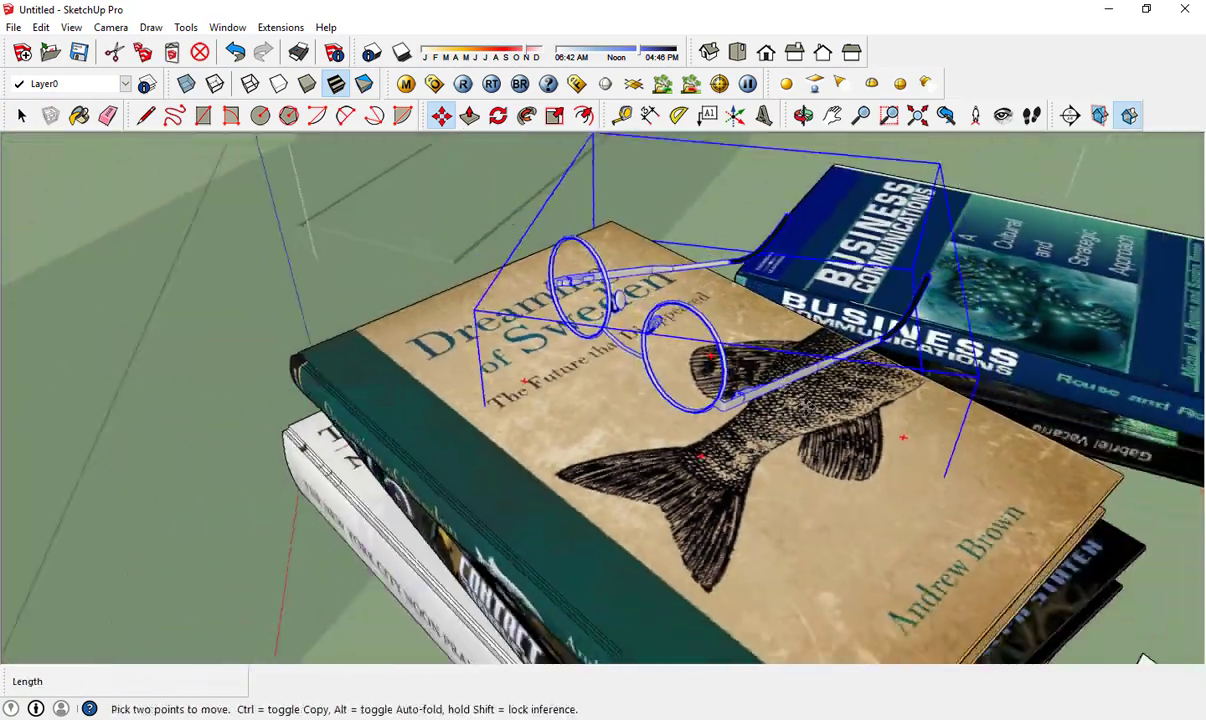
scroll(816, 554, down, 5)
scroll(762, 534, down, 5)
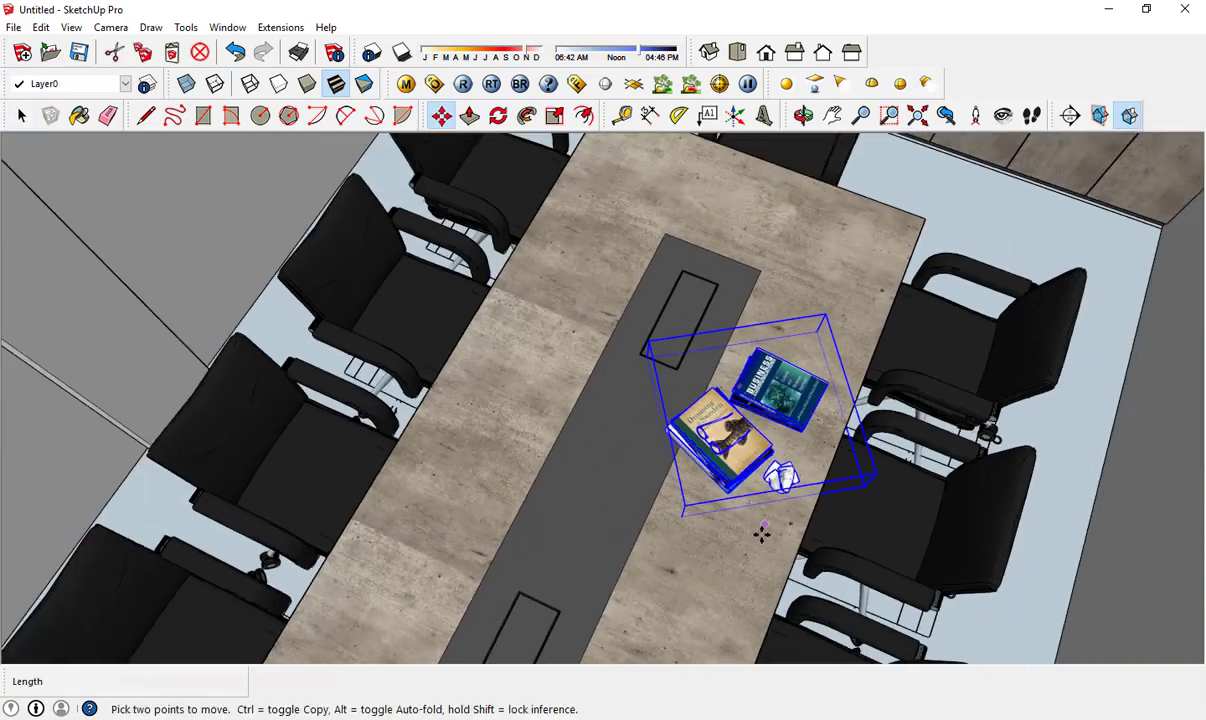
click(697, 612)
key(space)
scroll(697, 612, down, 2)
scroll(593, 435, down, 3)
scroll(665, 456, down, 3)
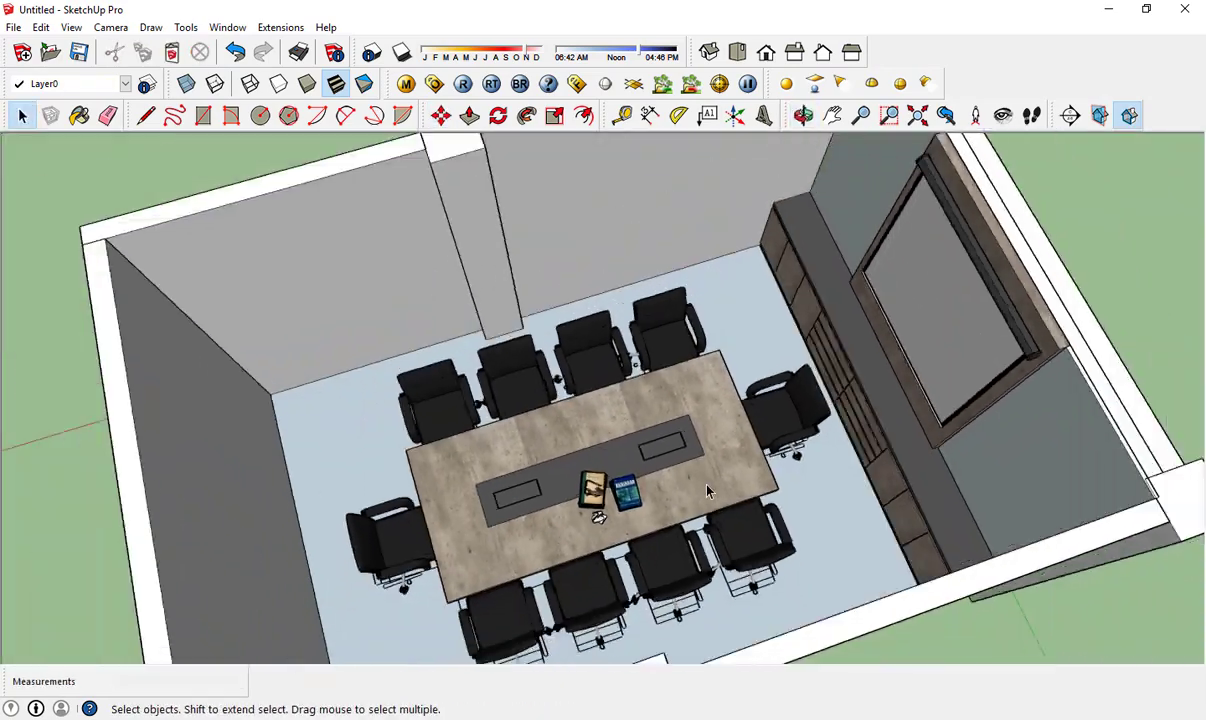
scroll(660, 492, down, 2)
- Create a material from the KRAMIK emperador light marble image and paint the floor
scroll(685, 460, down, 2)
key(b)
click(183, 323)
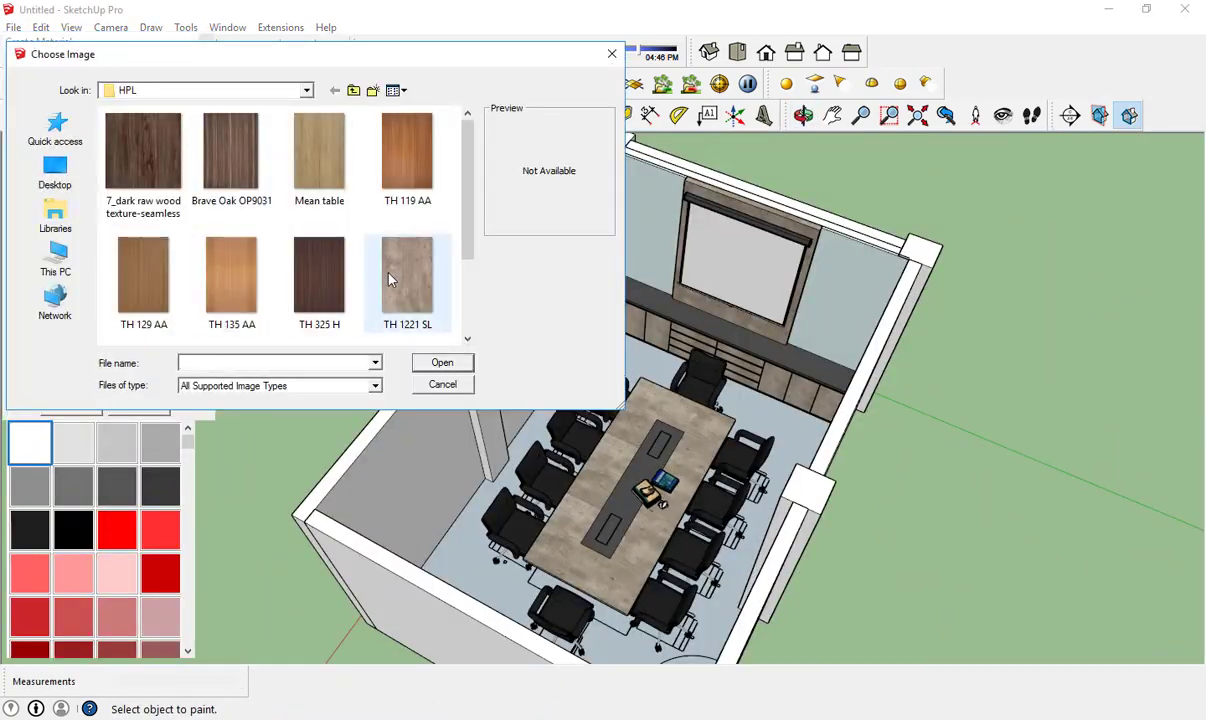
click(353, 90)
double_click(152, 218)
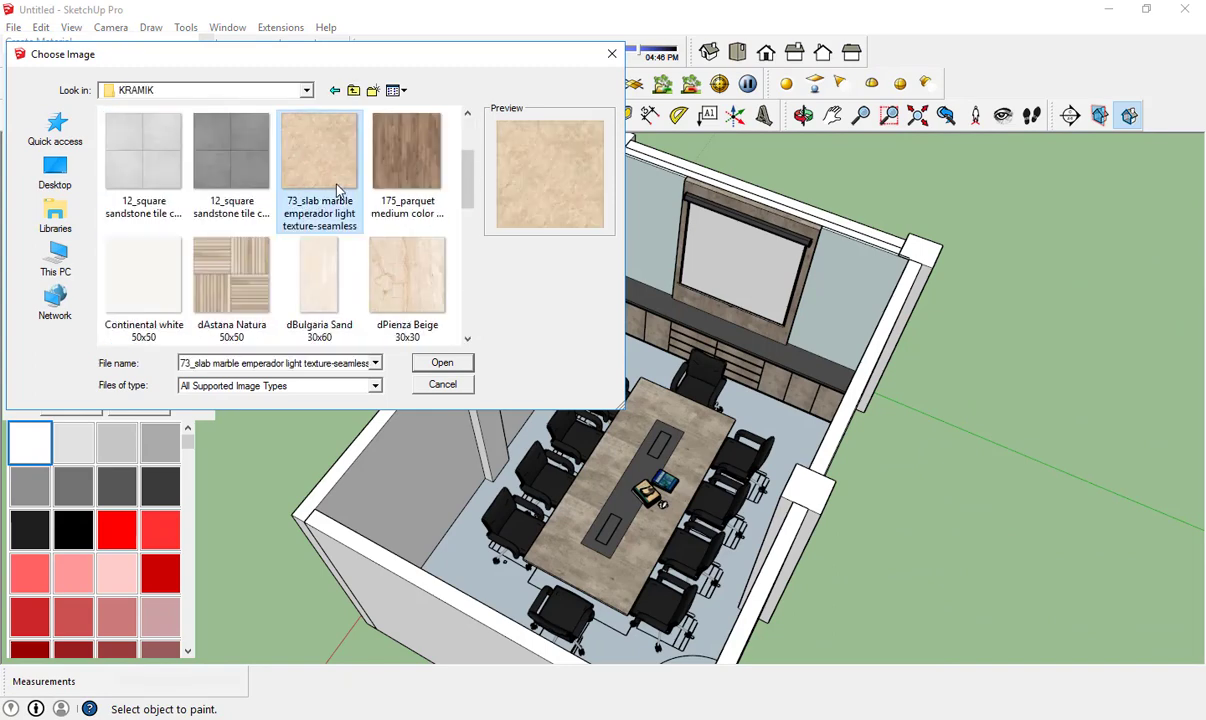
double_click(317, 173)
click(552, 460)
scroll(755, 415, up, 3)
- Size the marble texture to 60 cm tiles and lower its brightness
click(54, 385)
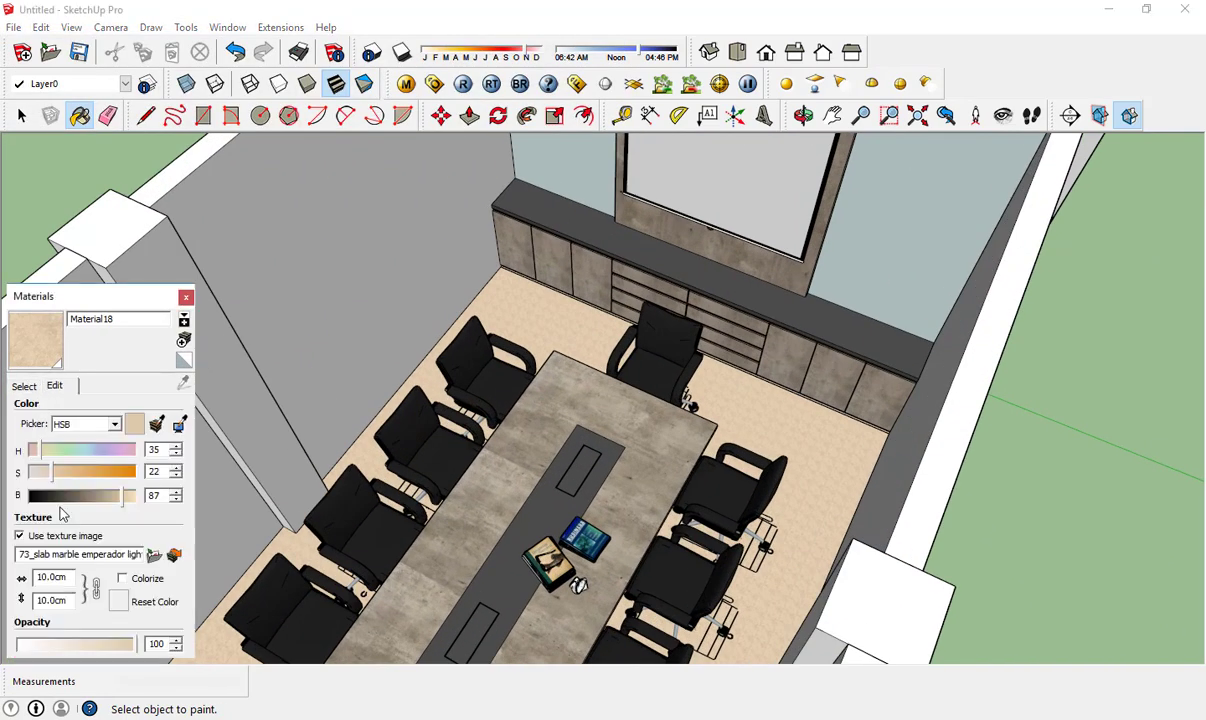
text(0)
scroll(690, 400, up, 5)
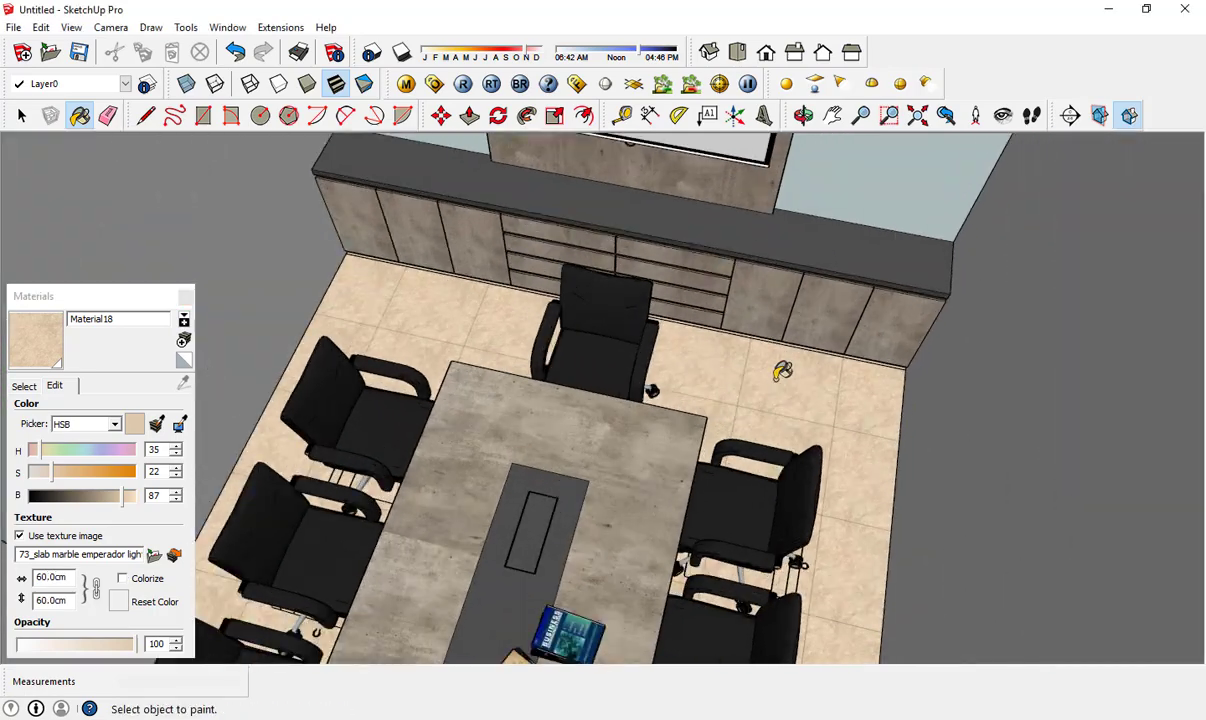
drag(107, 500, 96, 496)
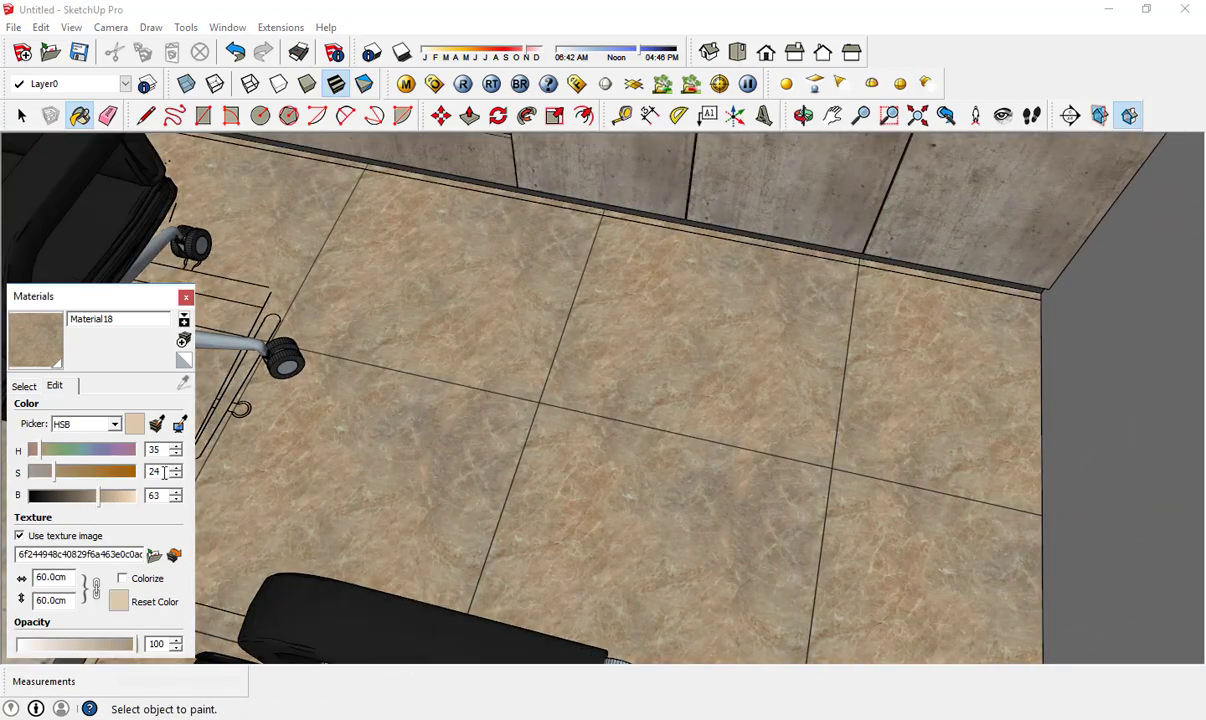
scroll(815, 344, down, 5)
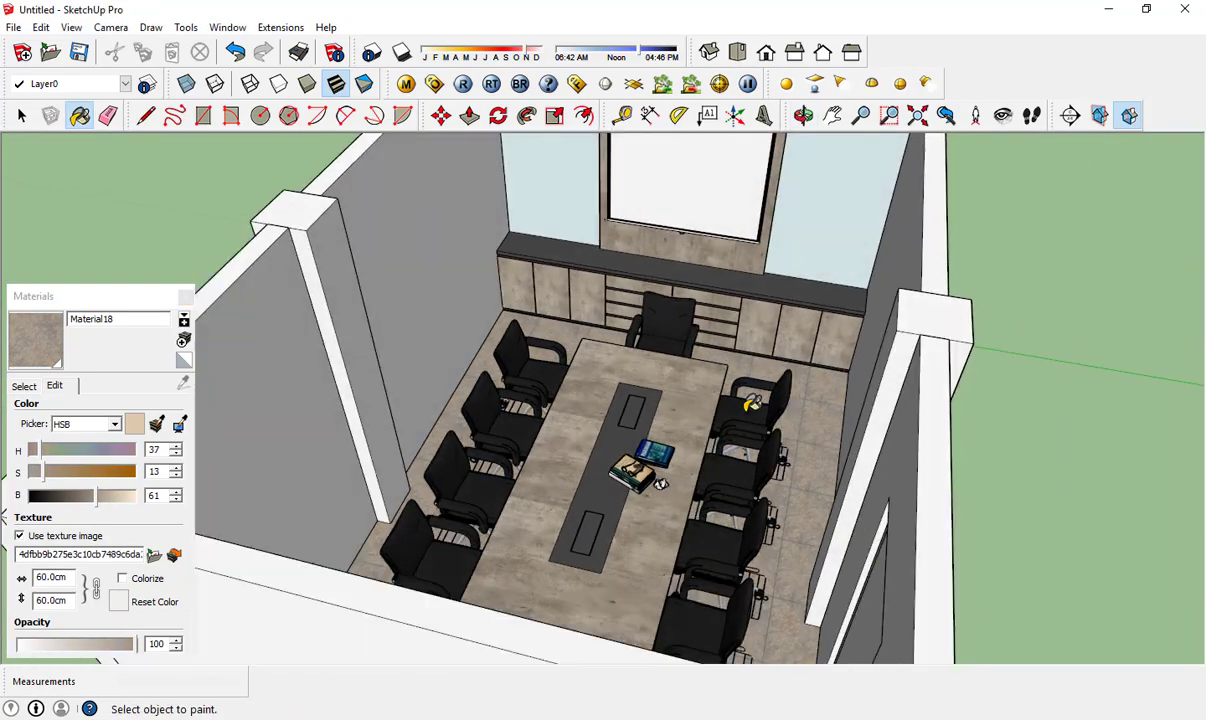
- Reduce the marble's saturation for a greyer floor tone
middle_drag(512, 437, 560, 420)
drag(55, 471, 40, 476)
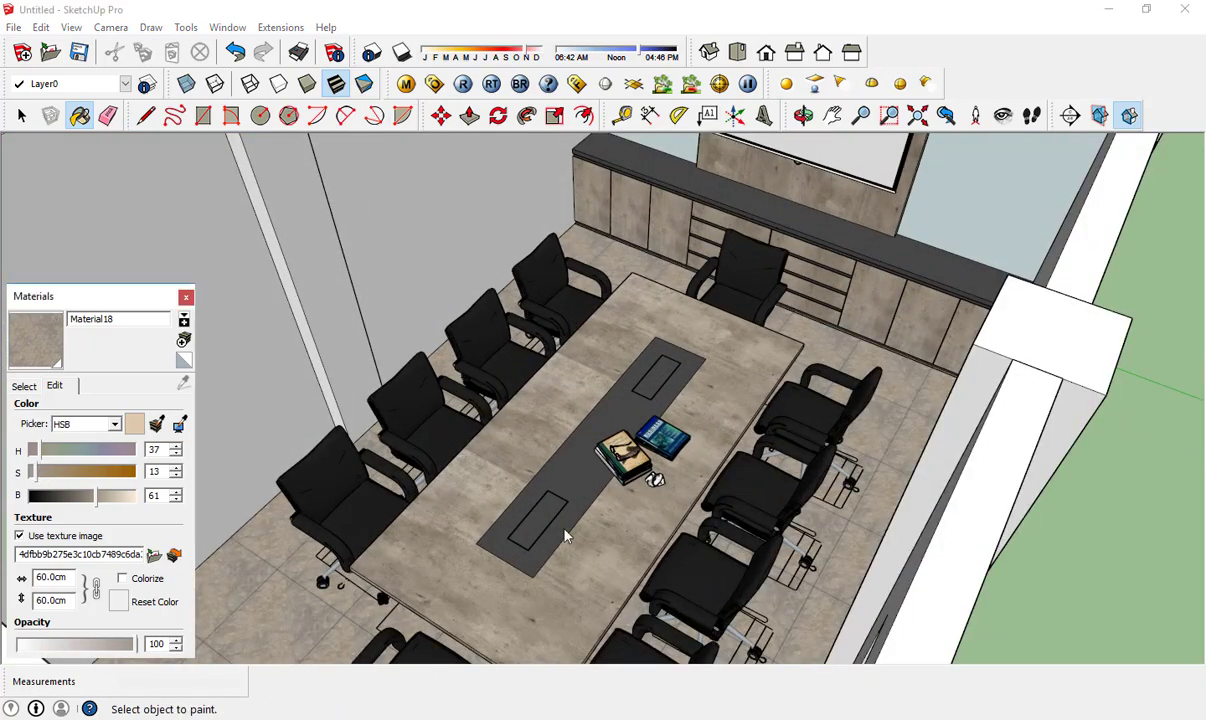
scroll(565, 537, down, 5)
scroll(668, 431, up, 5)
scroll(945, 520, up, 3)
scroll(910, 530, down, 3)
click(185, 297)
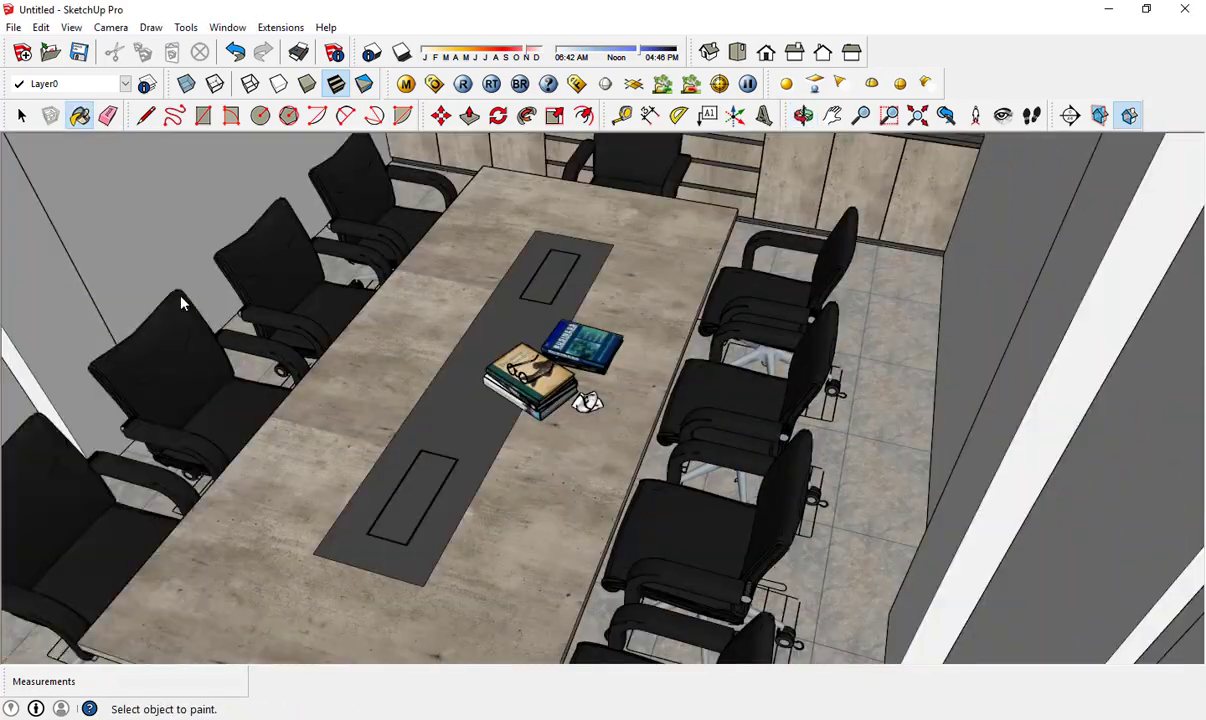
key(space)
scroll(545, 415, down, 5)
scroll(536, 474, down, 3)
middle_drag(536, 474, 326, 650)
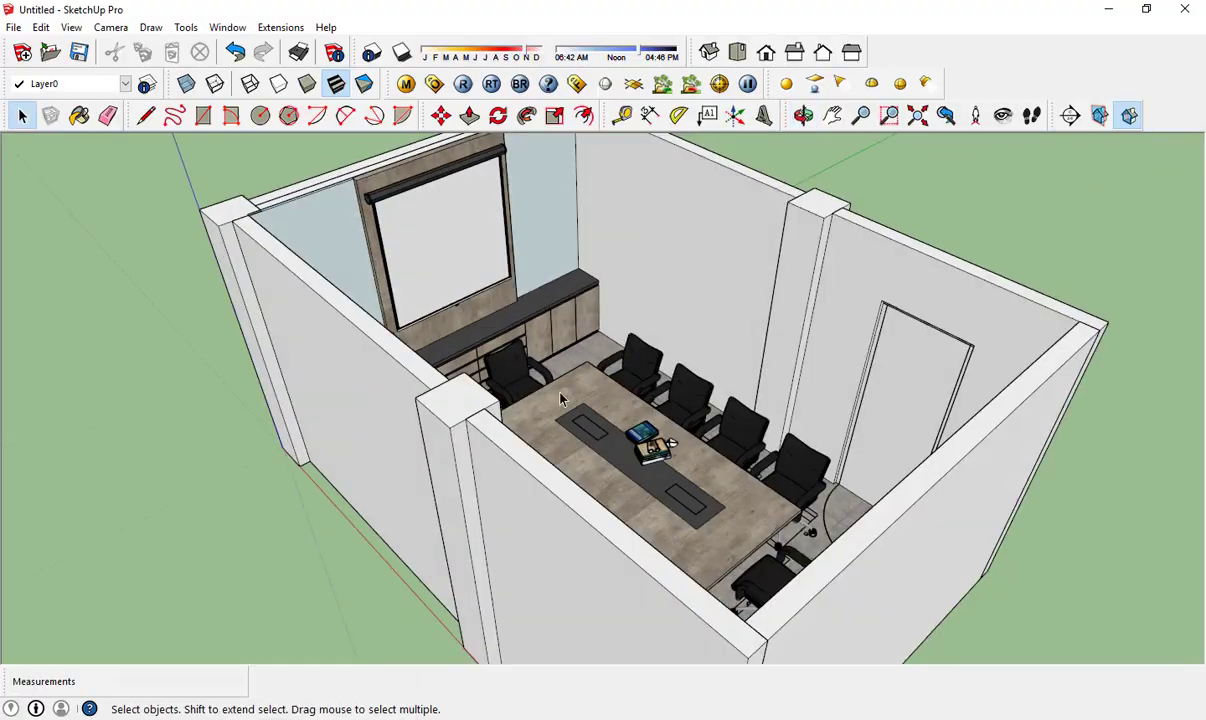
- Raise Color_C15's brightness to about 96 so the walls become pale off-white
key(b)
click(113, 408)
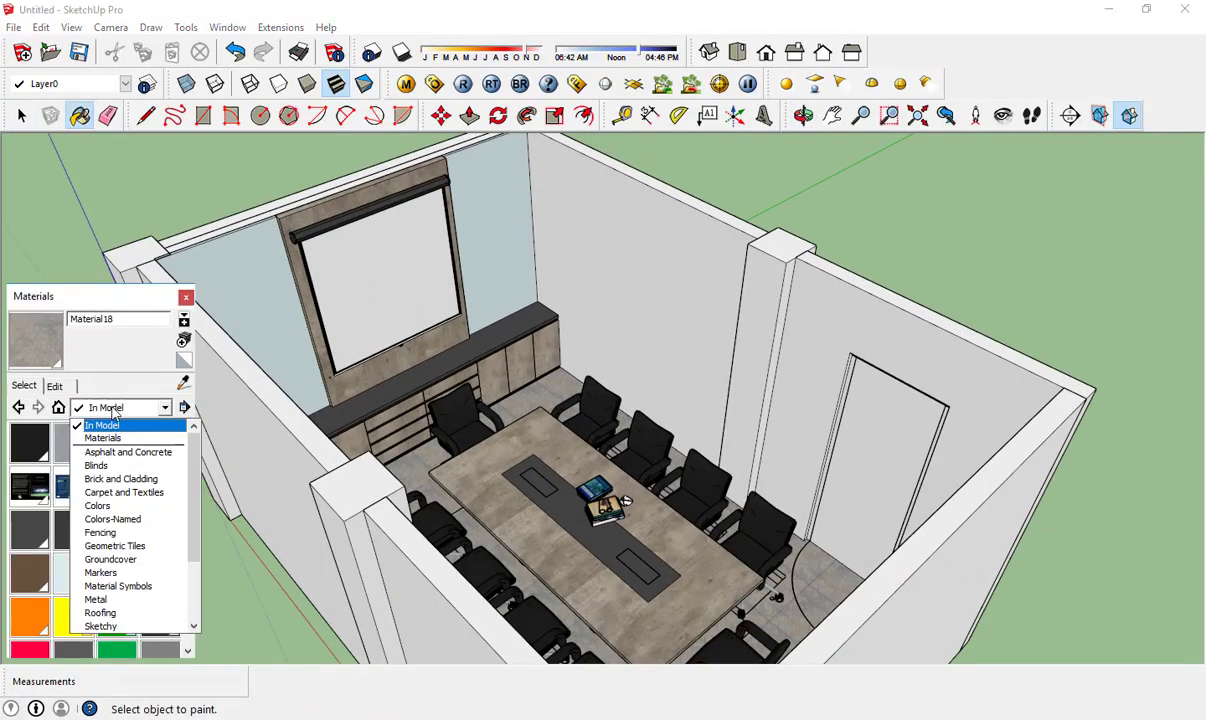
scroll(175, 475, down, 3)
scroll(153, 471, down, 3)
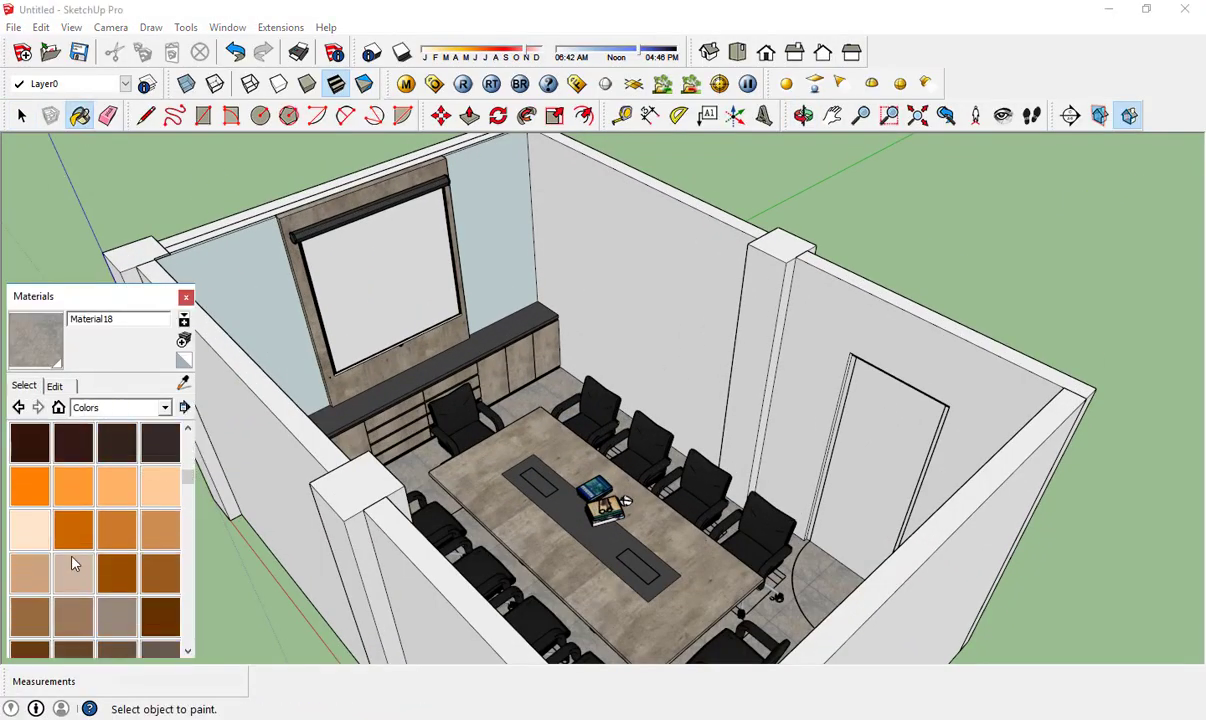
click(54, 386)
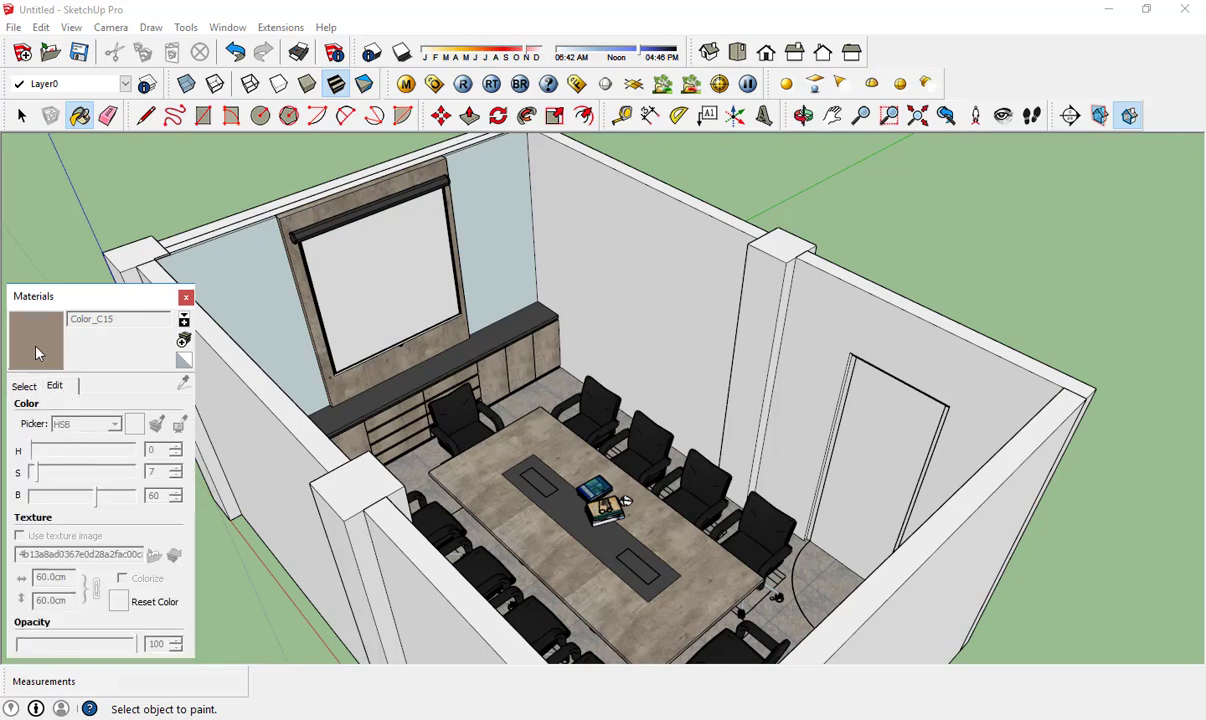
drag(95, 495, 129, 495)
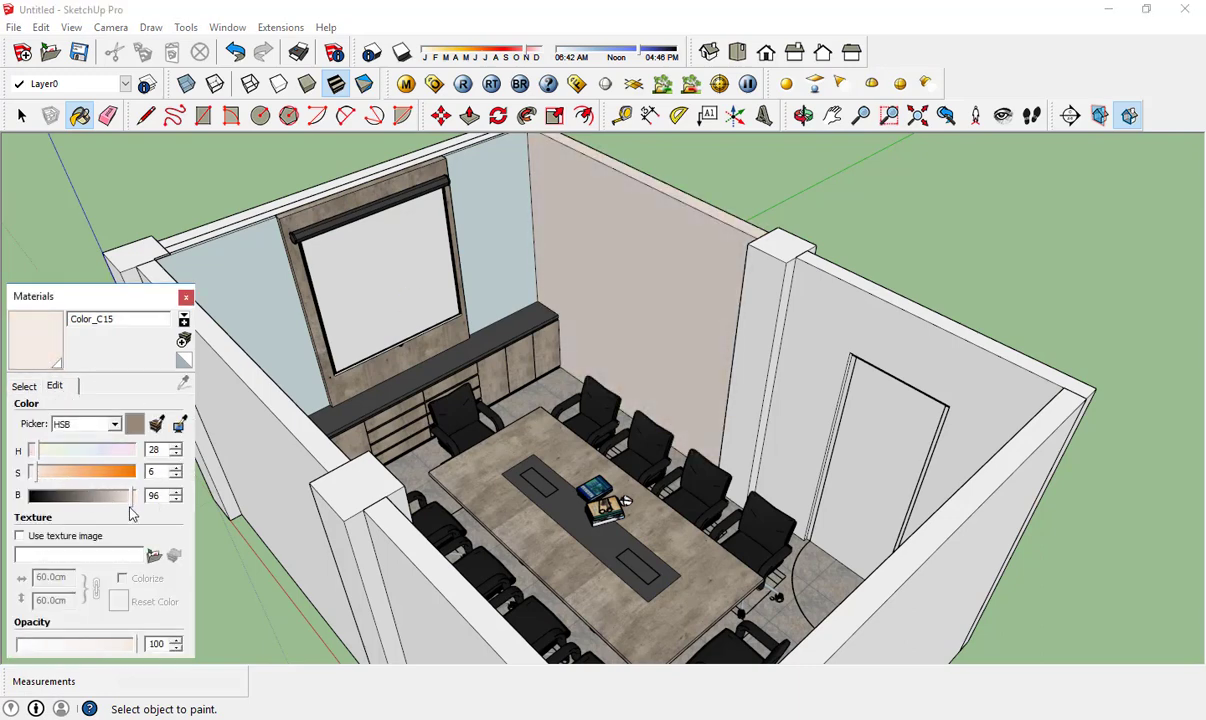
middle_drag(364, 492, 871, 531)
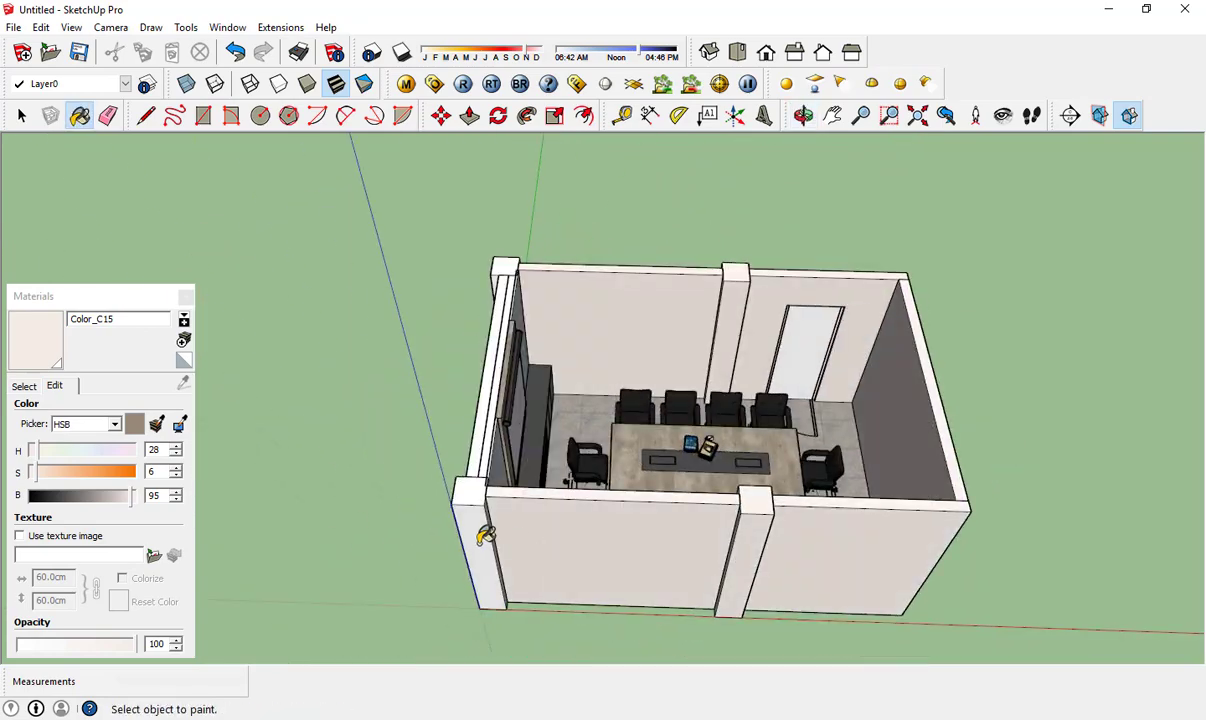
middle_drag(484, 536, 530, 406)
scroll(530, 406, up, 3)
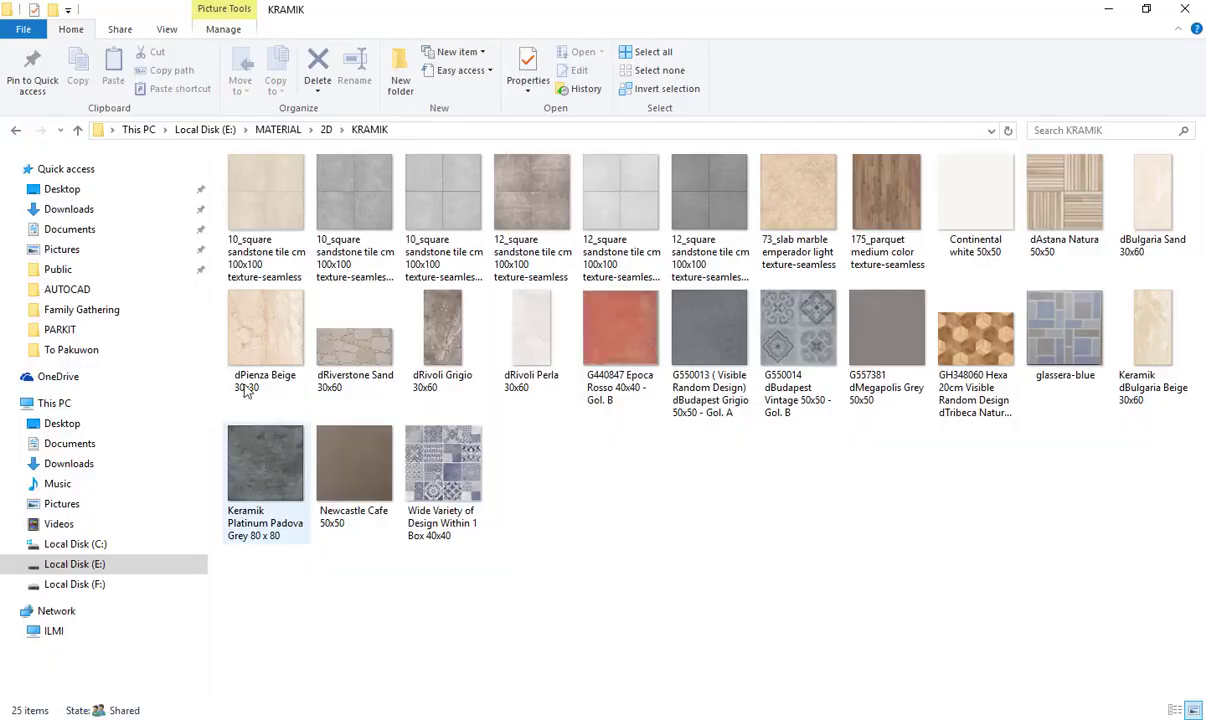
- Browse the Downloads folder to locate the world map model
click(69, 208)
scroll(947, 295, down, 10)
scroll(947, 295, down, 10)
scroll(947, 295, up, 5)
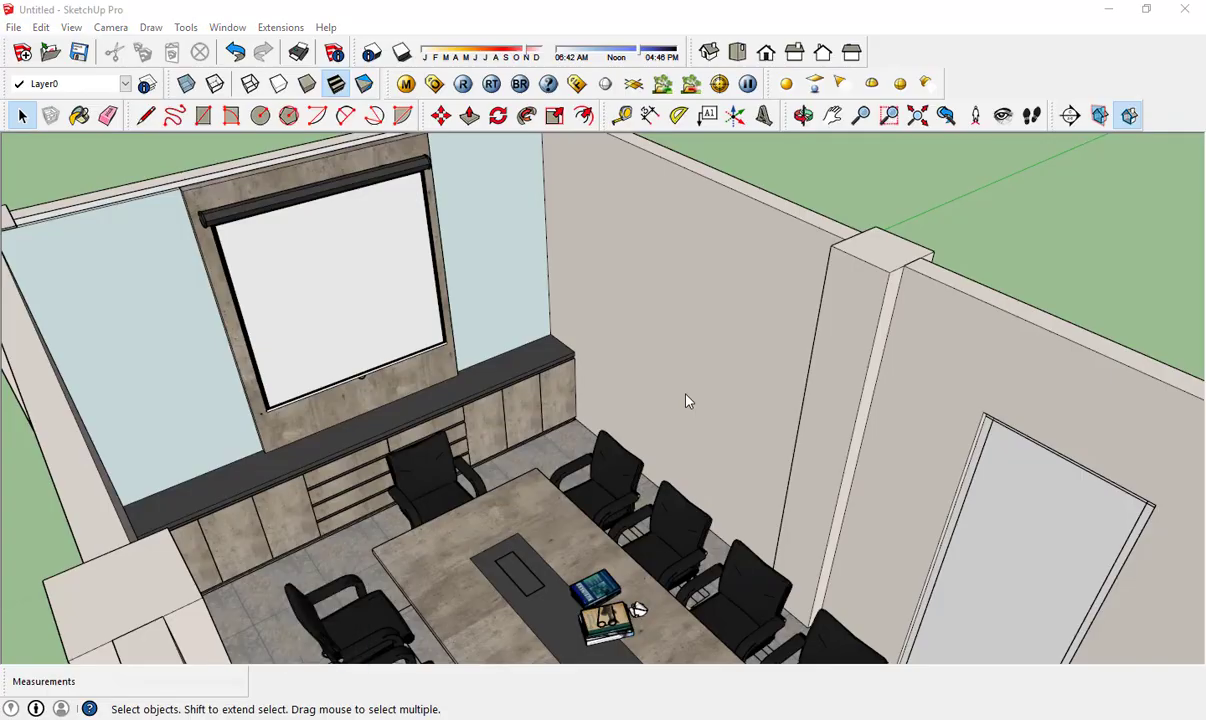
- Drag the world map model file into the meeting room
drag(327, 703, 686, 398)
scroll(874, 417, up, 3)
scroll(874, 417, up, 2)
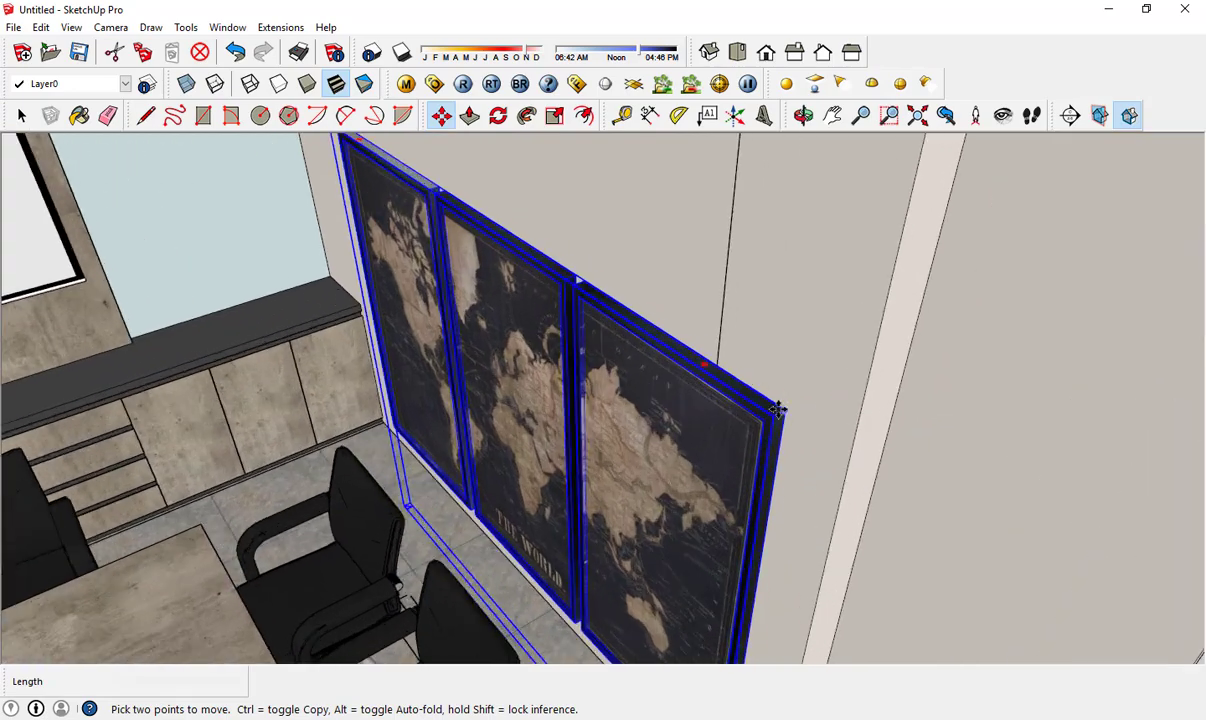
scroll(1022, 438, down, 3)
mouse_move(1022, 438)
middle_down()
mouse_move(455, 418)
mouse_move(587, 501)
middle_up()
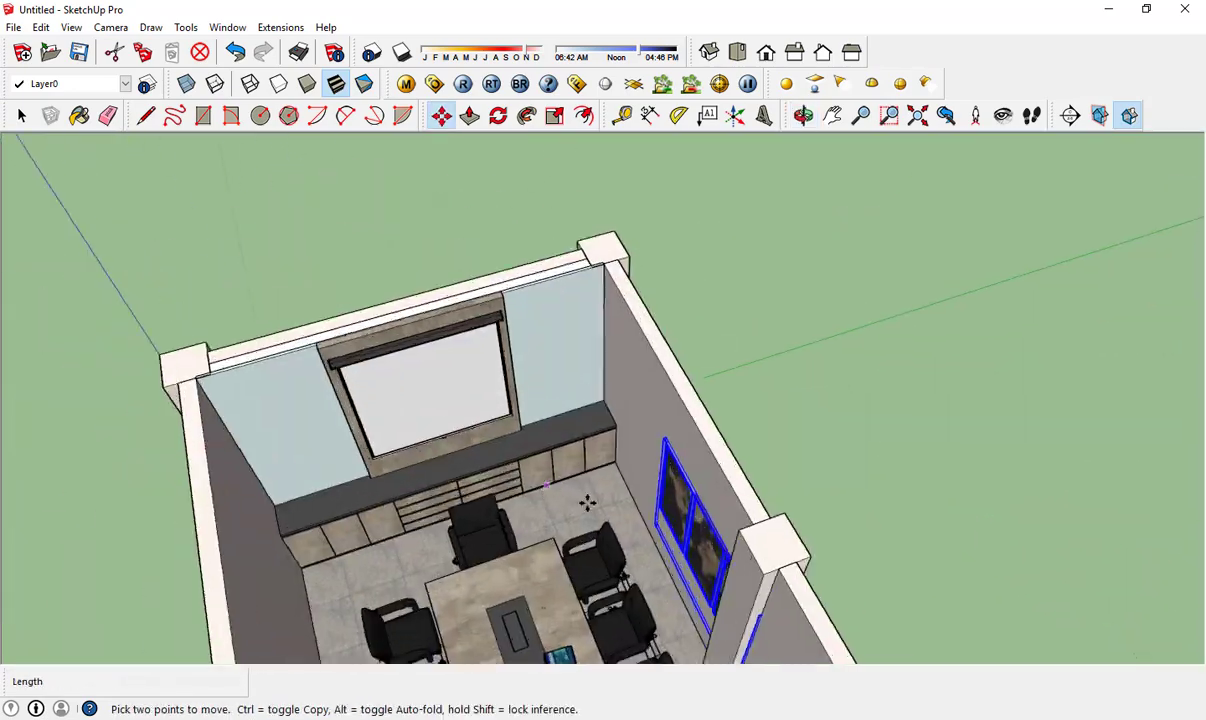
scroll(587, 501, up, 2)
- Flip the placed map so it faces into the room
right_click(150, 500)
click(404, 462)
scroll(404, 462, up, 3)
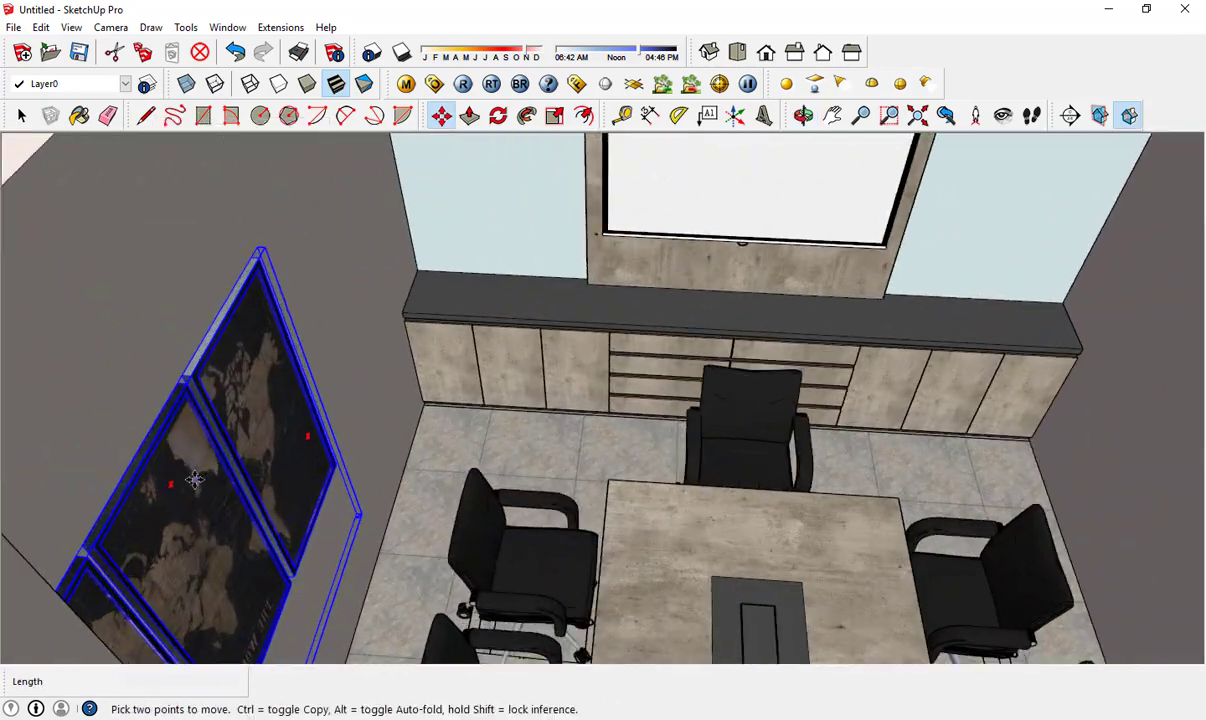
middle_drag(404, 462, 572, 484)
scroll(265, 234, up, 2)
scroll(444, 221, down, 3)
scroll(441, 226, down, 2)
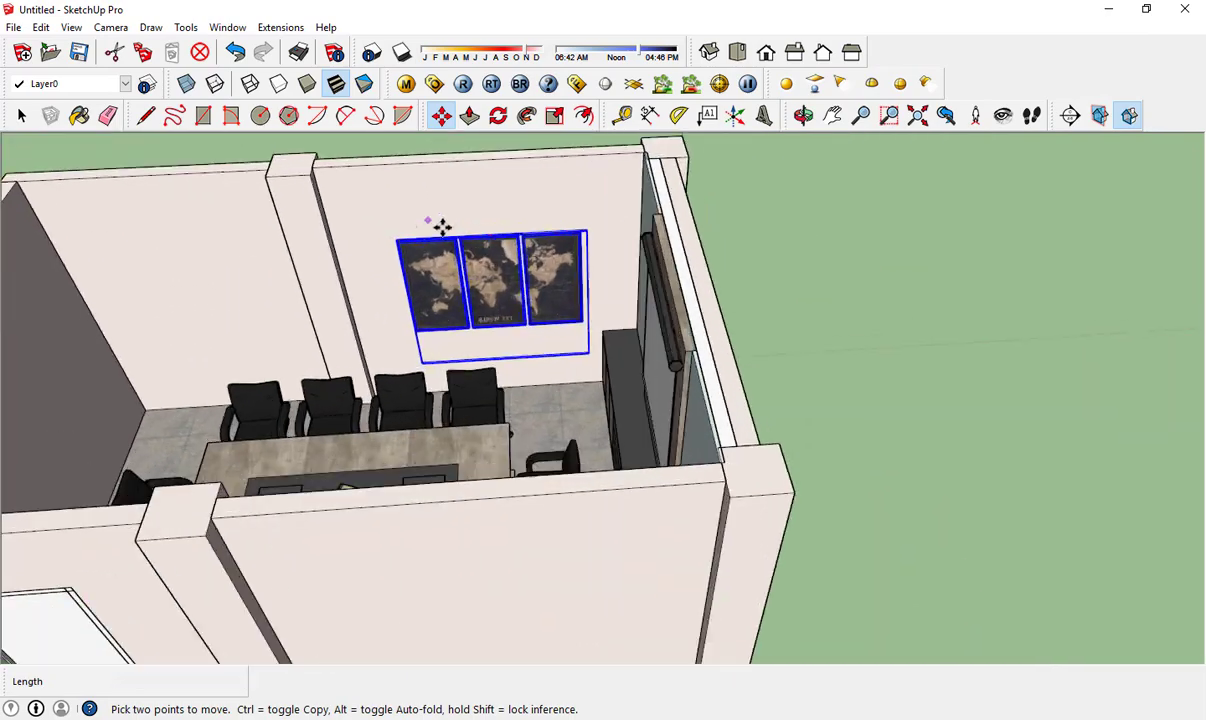
scroll(579, 275, up, 4)
mouse_move(589, 204)
middle_down()
mouse_move(713, 183)
mouse_move(266, 280)
middle_up()
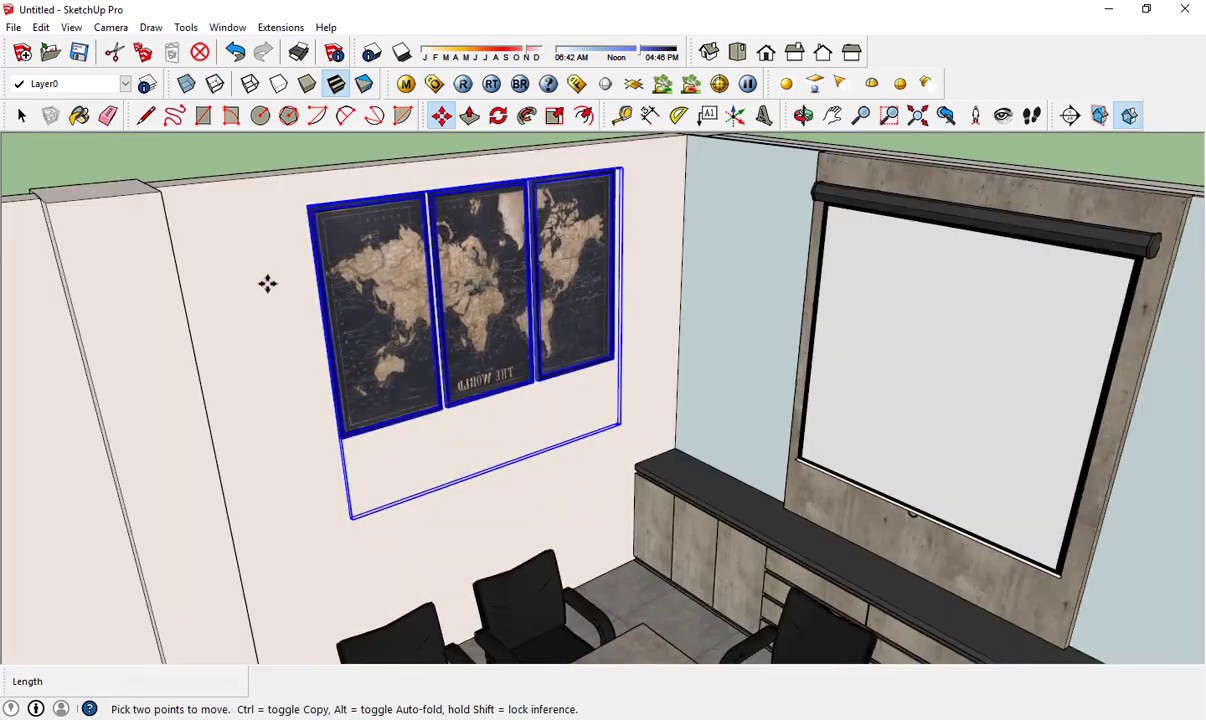
mouse_move(269, 221)
middle_down()
mouse_move(707, 318)
mouse_move(520, 440)
middle_up()
scroll(502, 449, up, 3)
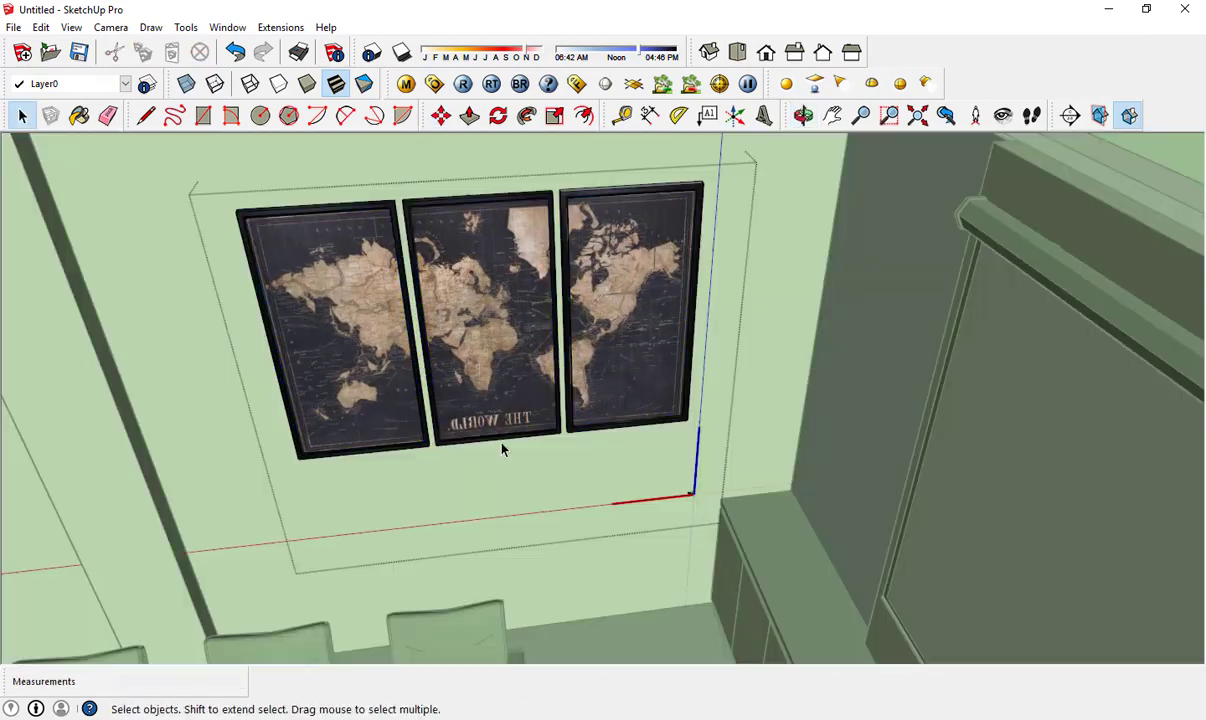
middle_drag(689, 470, 606, 358)
- Reposition the map triptych on the side wall
click(606, 358)
scroll(606, 358, down, 3)
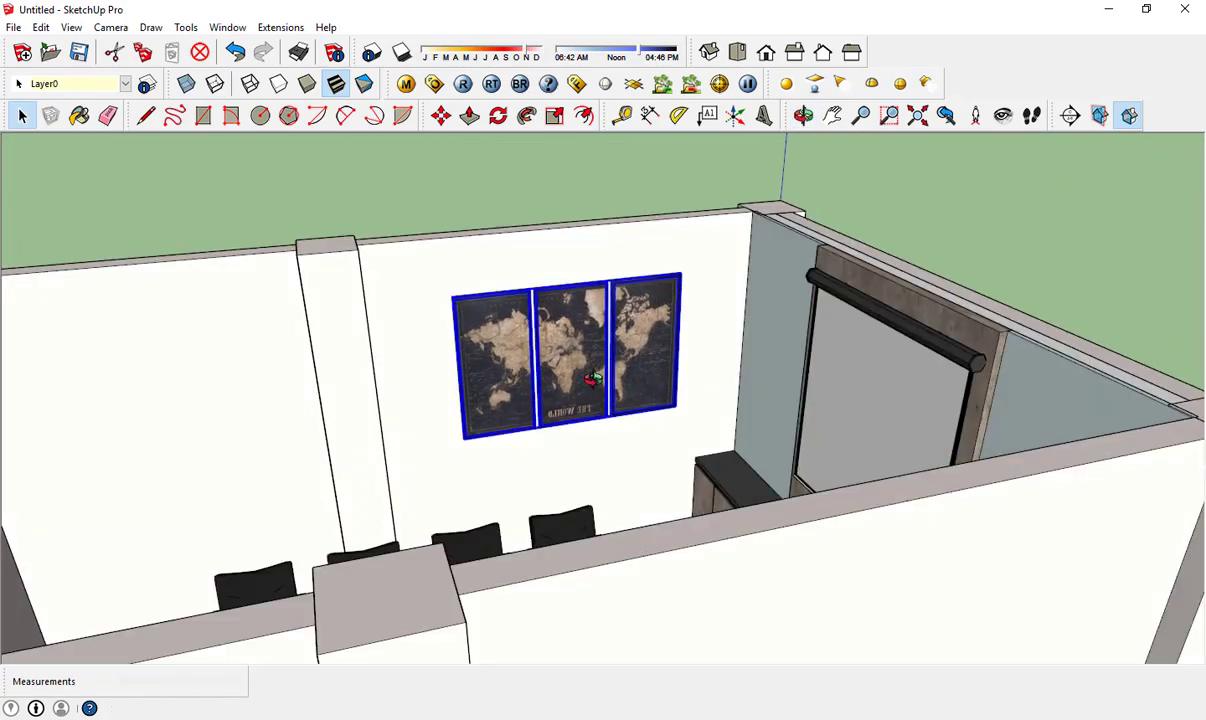
scroll(700, 347, up, 2)
key(m)
click(700, 347)
scroll(789, 342, down, 3)
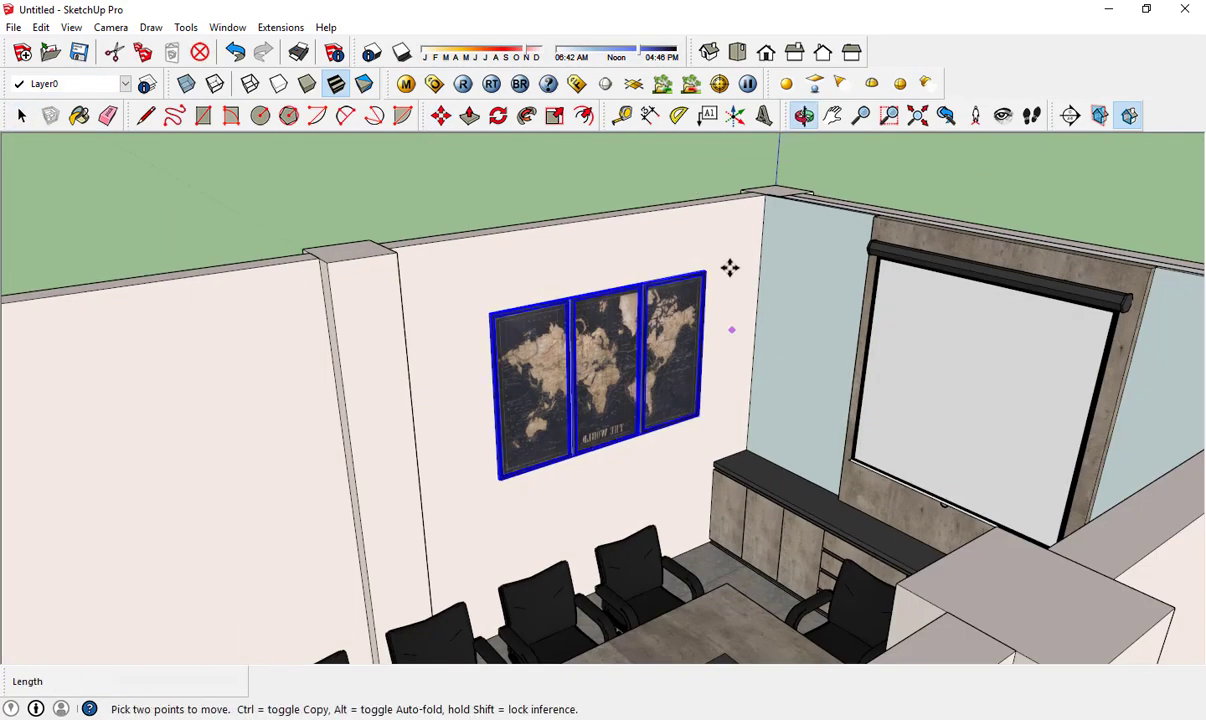
scroll(727, 266, down, 2)
key(space)
mouse_move(659, 390)
middle_down()
mouse_move(757, 390)
mouse_move(764, 403)
mouse_move(679, 410)
middle_up()
scroll(679, 410, up, 2)
- Space the three map panels 5 cm apart
double_click(600, 330)
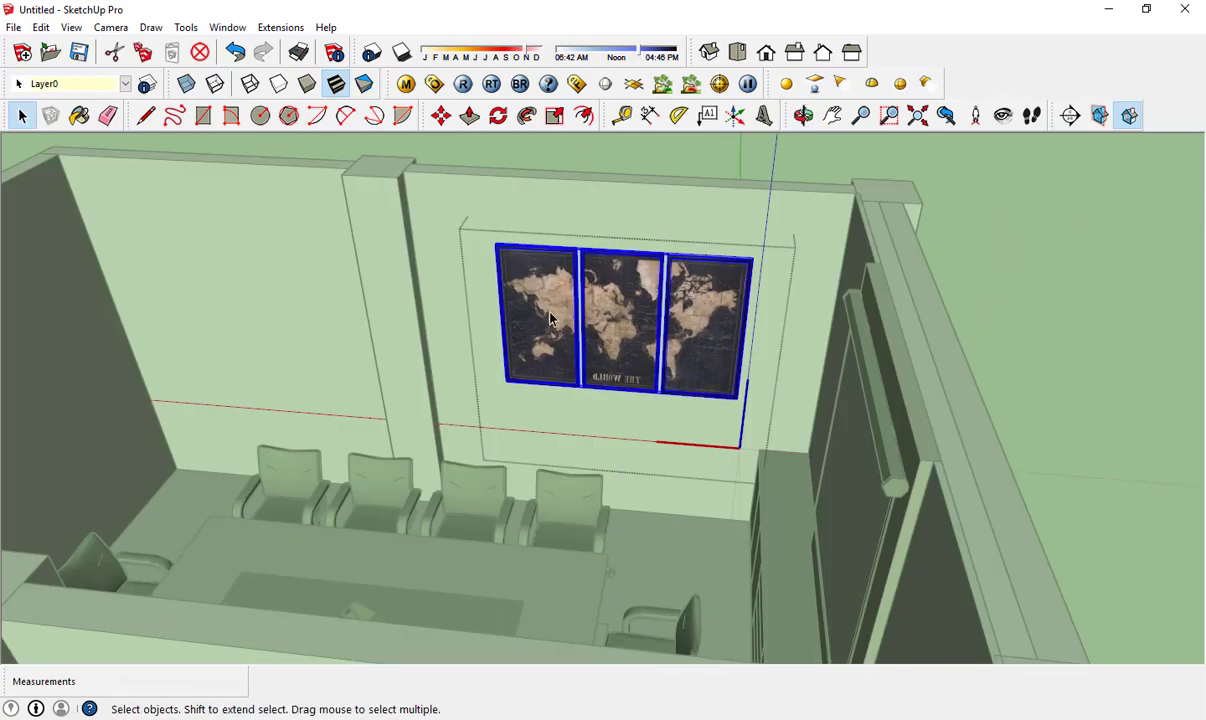
click(540, 320)
scroll(611, 270, up, 3)
scroll(487, 365, up, 2)
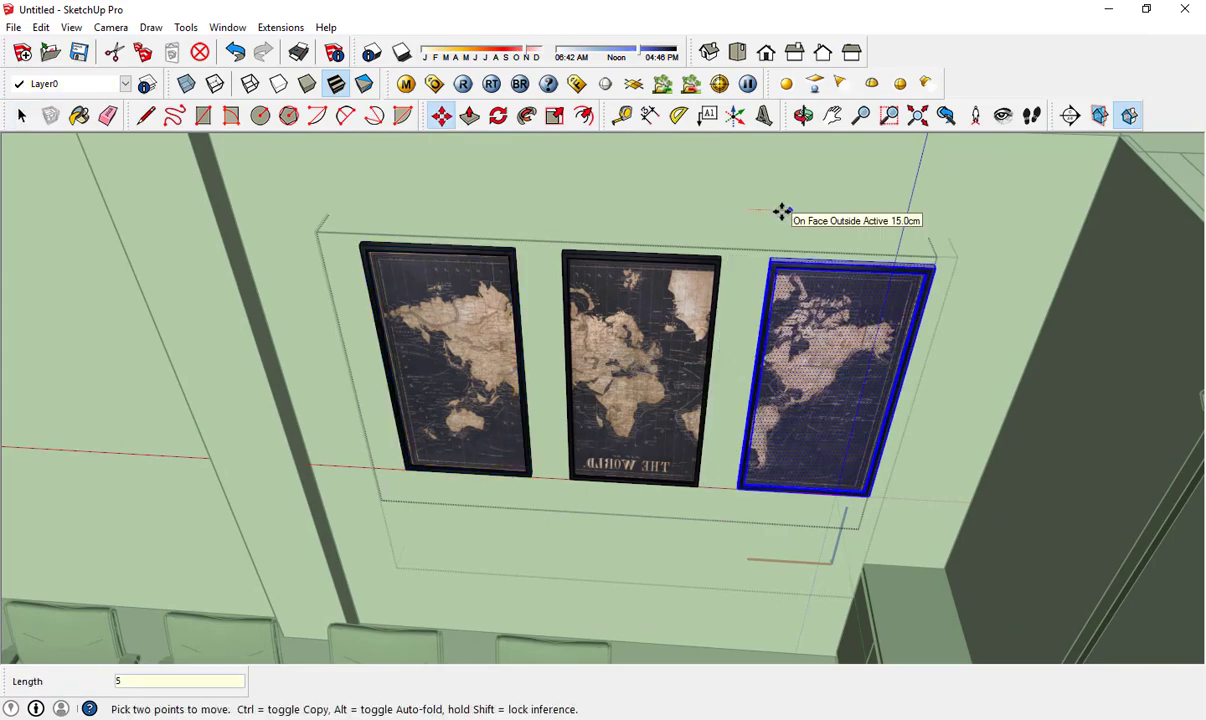
key(space)
scroll(694, 506, down, 5)
- Copy the map onto the opposite wall and flip it to face the room
mouse_move(694, 506)
middle_down()
mouse_move(721, 438)
mouse_move(790, 478)
mouse_move(760, 340)
middle_up()
scroll(700, 450, down, 4)
scroll(790, 478, down, 3)
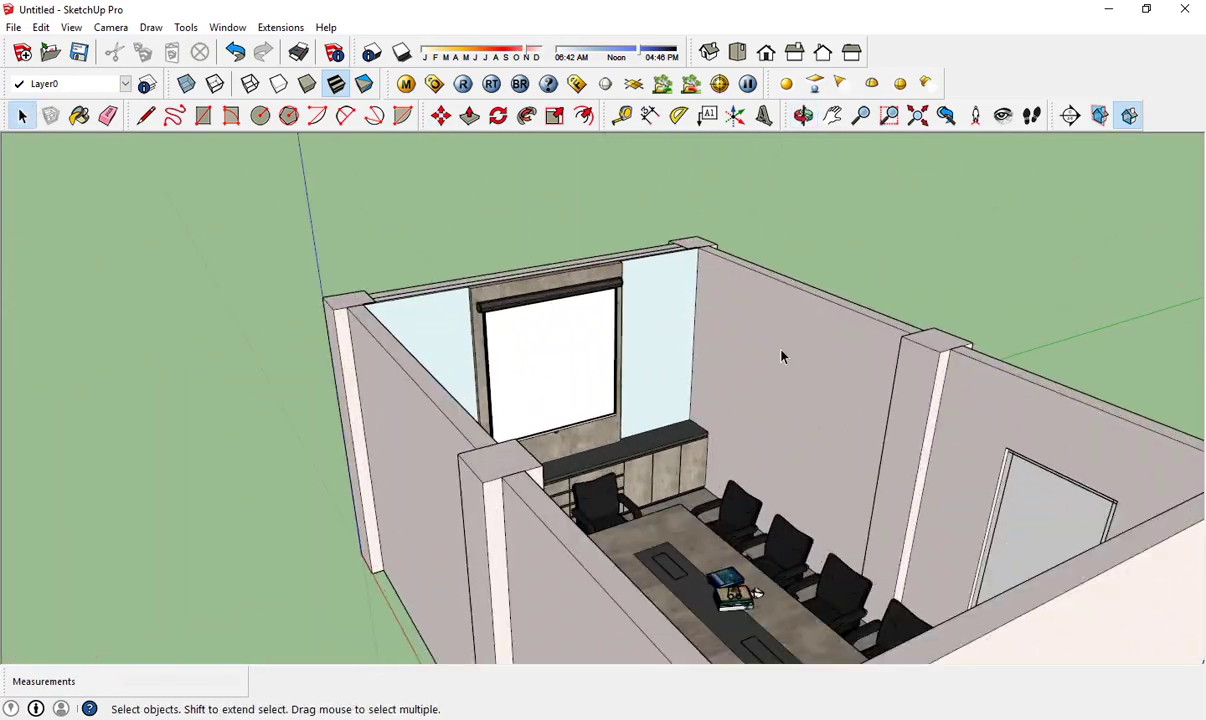
scroll(623, 489, up, 4)
middle_drag(623, 489, 340, 533)
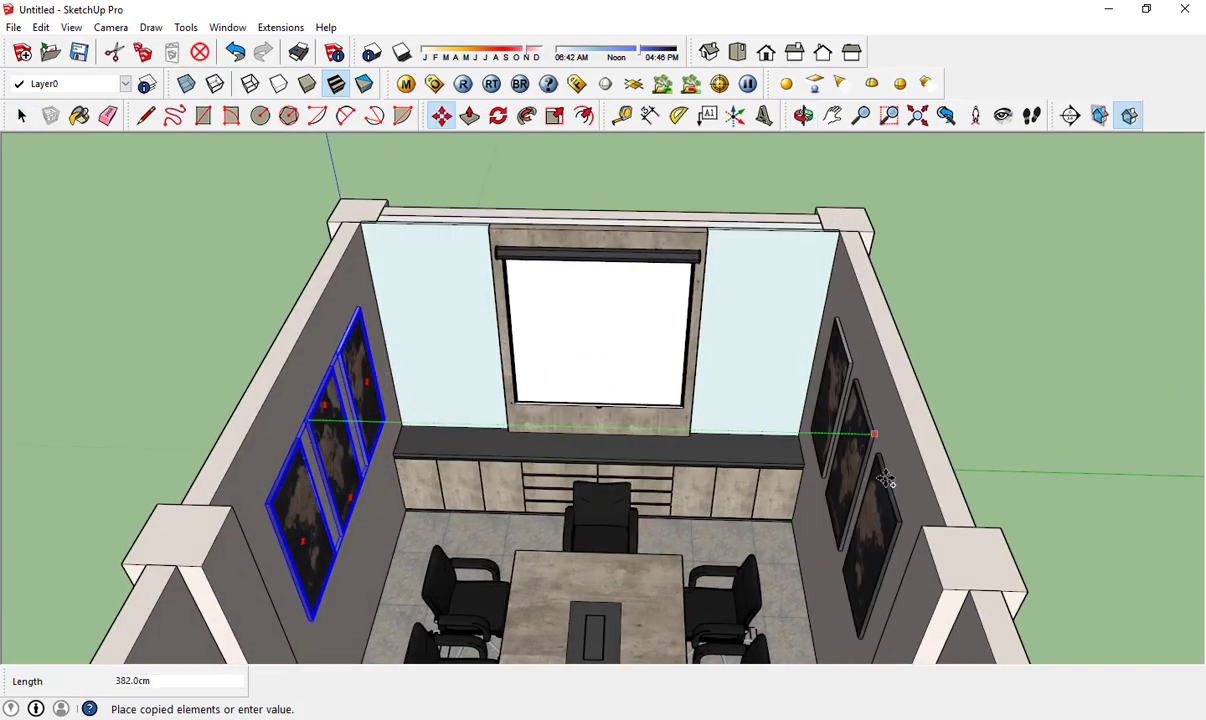
click(885, 480)
middle_drag(885, 480, 896, 145)
right_click(896, 145)
key(space)
mouse_move(977, 483)
middle_down()
mouse_move(437, 465)
mouse_move(754, 453)
mouse_move(707, 454)
mouse_move(756, 480)
mouse_move(670, 490)
mouse_move(146, 296)
mouse_move(512, 430)
middle_up()
scroll(437, 465, up, 3)
scroll(670, 490, down, 5)
- Place the camera at eye level inside the room and walk toward the projector wall
scroll(512, 430, up, 5)
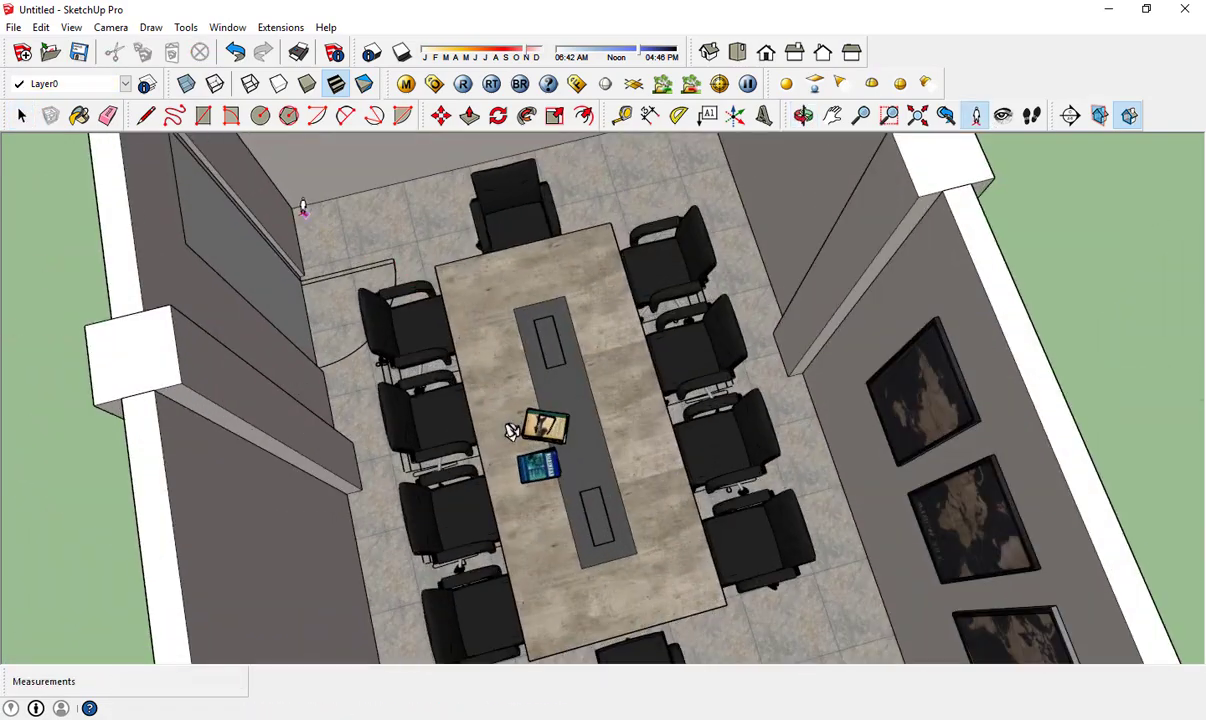
click(302, 207)
mouse_move(290, 212)
mouse_down()
mouse_move(767, 350)
mouse_move(706, 364)
mouse_move(730, 352)
mouse_up()
mouse_move(841, 316)
mouse_down()
mouse_move(1109, 349)
mouse_move(560, 369)
mouse_up()
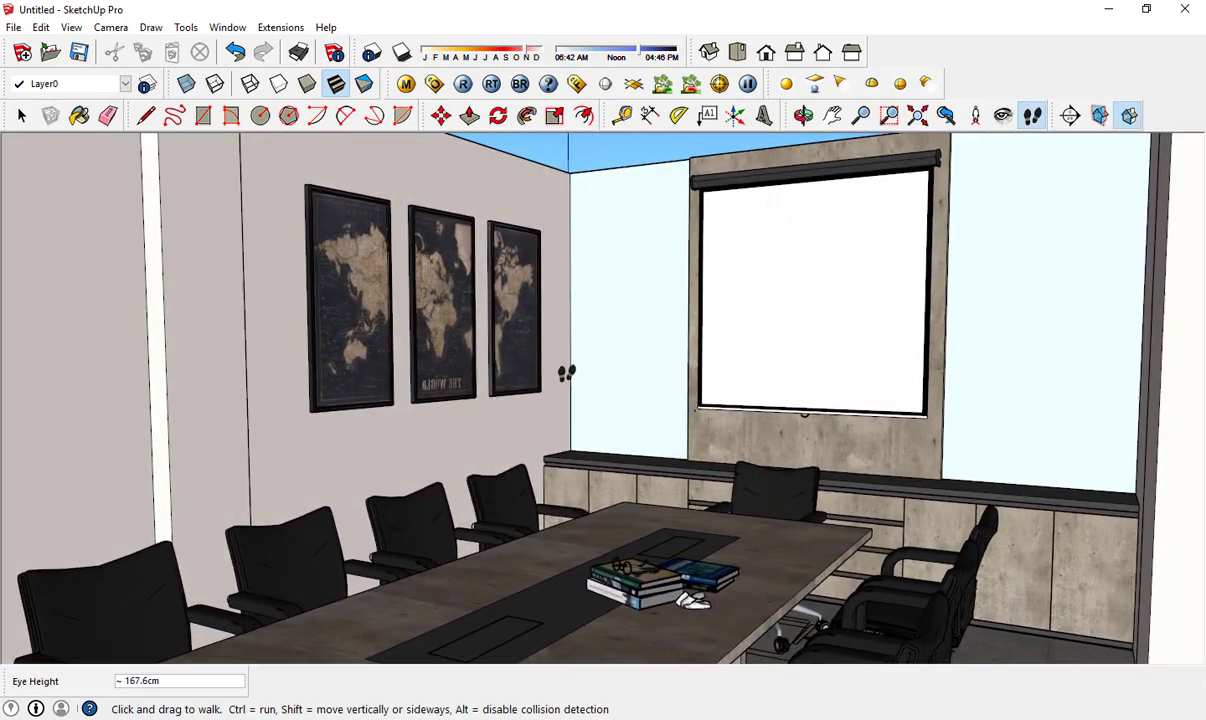
key(space)
scroll(800, 383, down, 10)
middle_drag(800, 383, 821, 297)
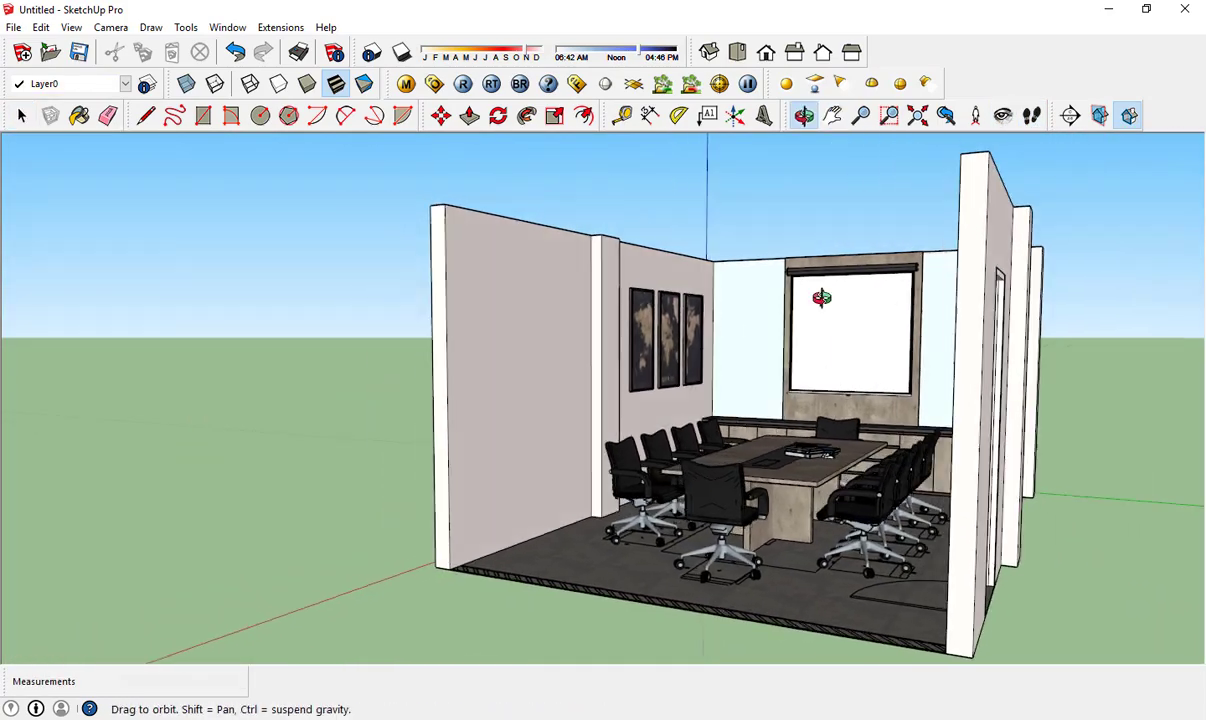
- Re-place the camera at eye height, walk forward, then turn left and tilt down
click(767, 612)
click(1032, 115)
drag(966, 313, 1033, 138)
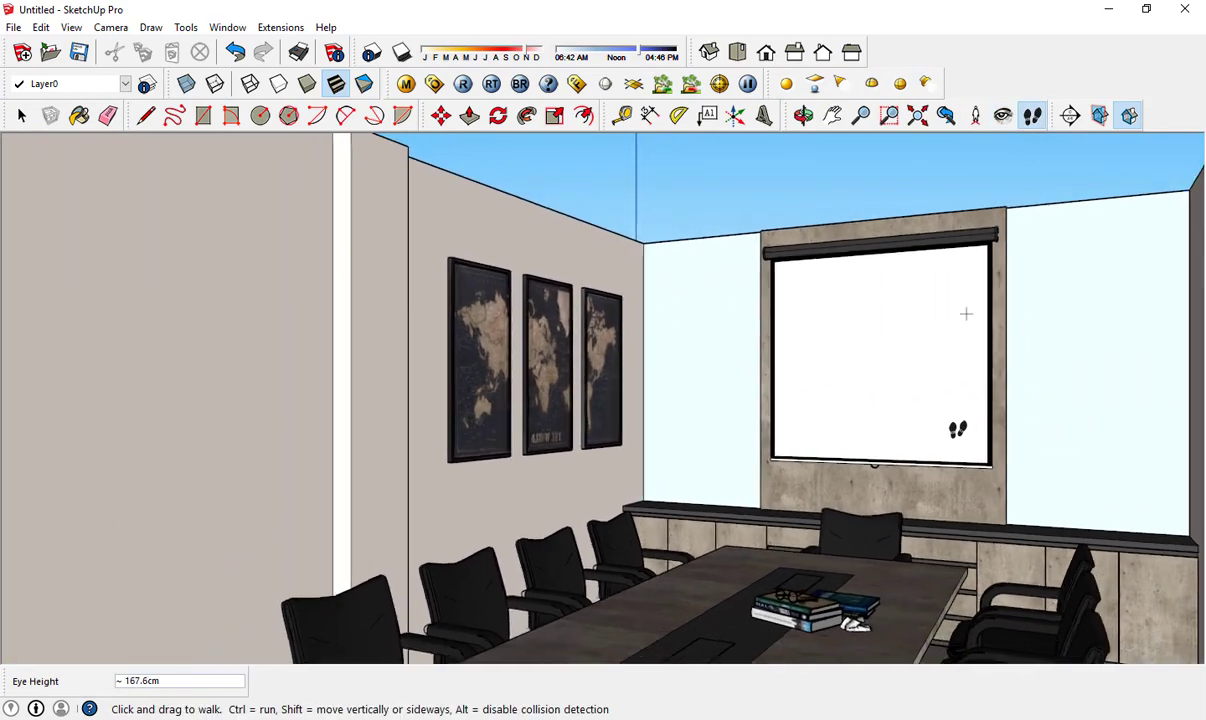
click(1003, 115)
drag(960, 290, 844, 276)
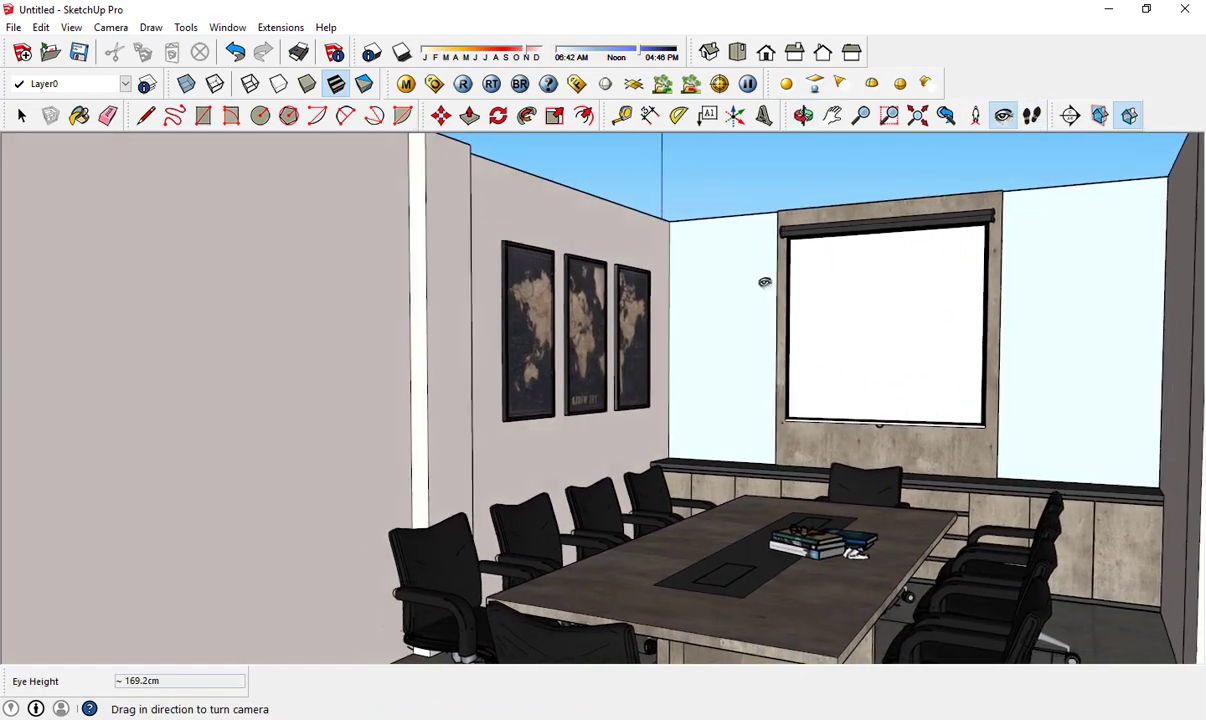
drag(764, 282, 765, 312)
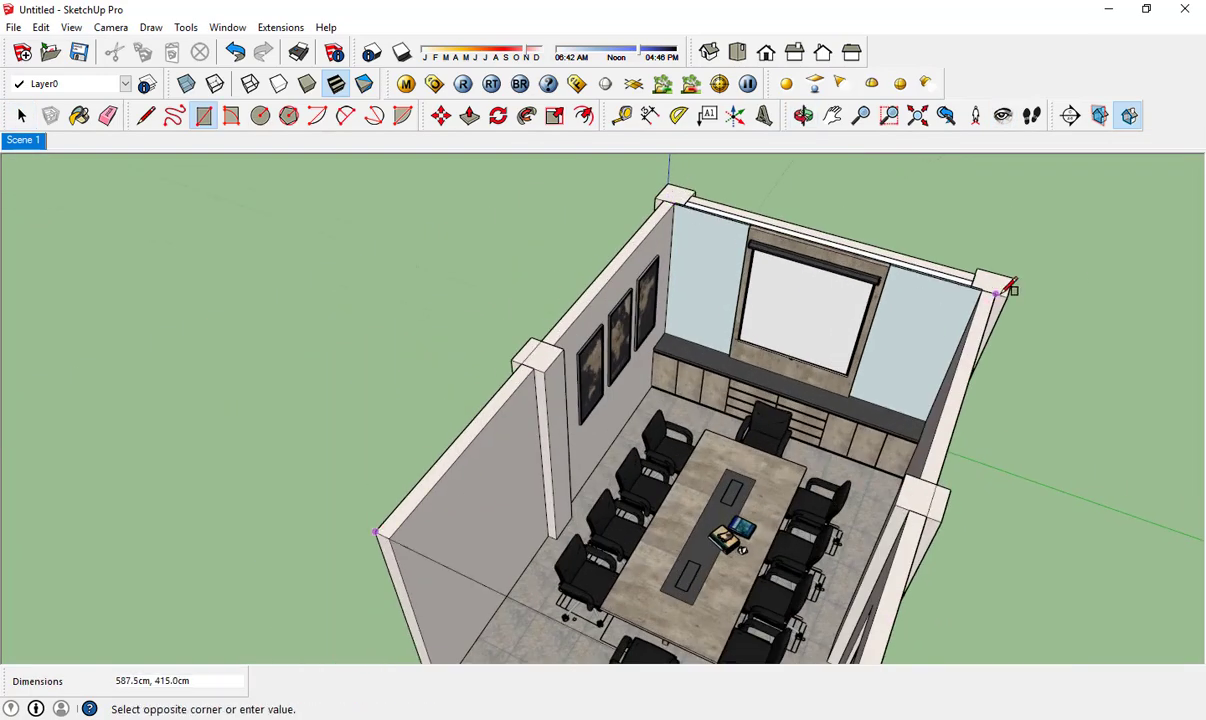
- Finish the ceiling rectangle over the wall tops and move it into the wall corner
click(1012, 289)
key(space)
scroll(966, 597, up, 5)
key(m)
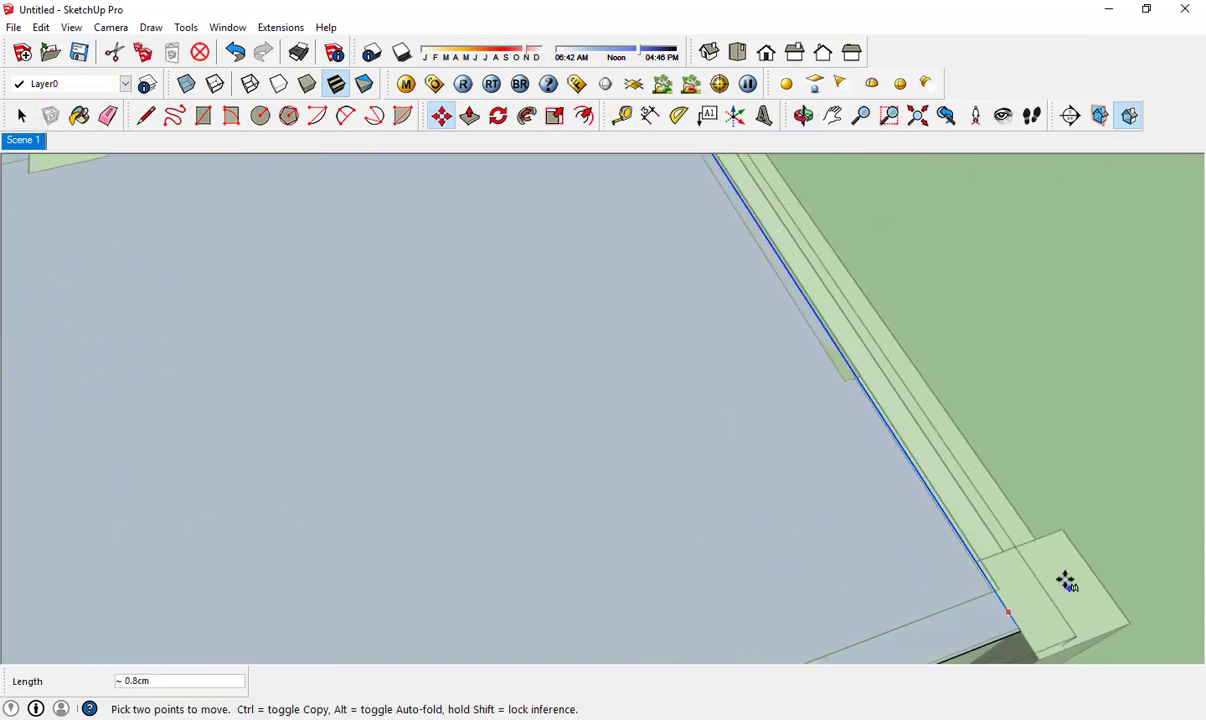
mouse_move(1066, 583)
middle_down()
mouse_move(888, 409)
mouse_move(794, 553)
middle_up()
scroll(790, 500, down, 3)
scroll(790, 590, up, 3)
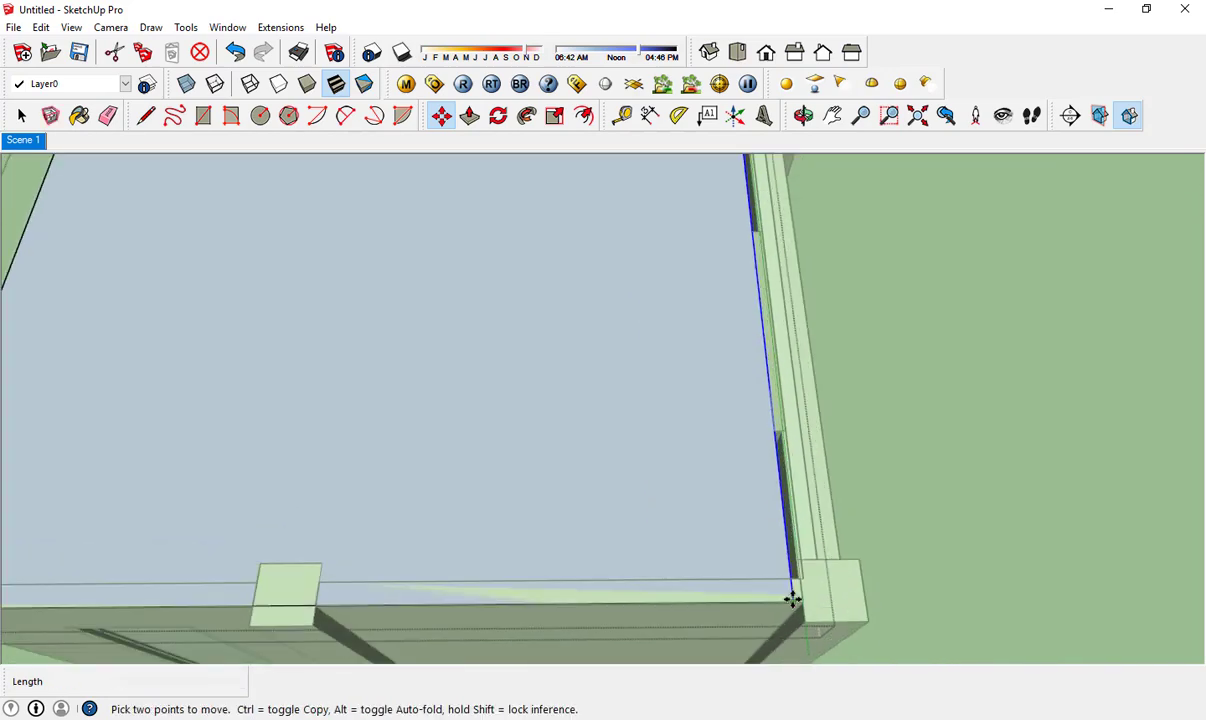
click(845, 601)
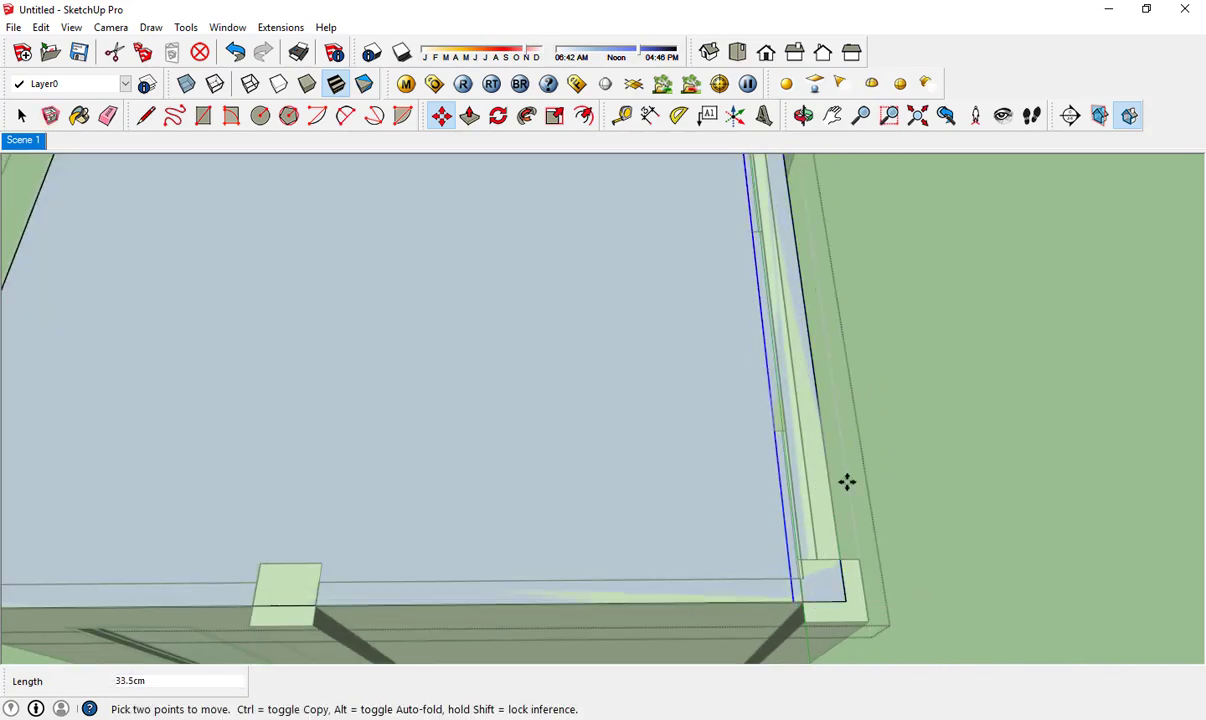
scroll(846, 482, down, 2)
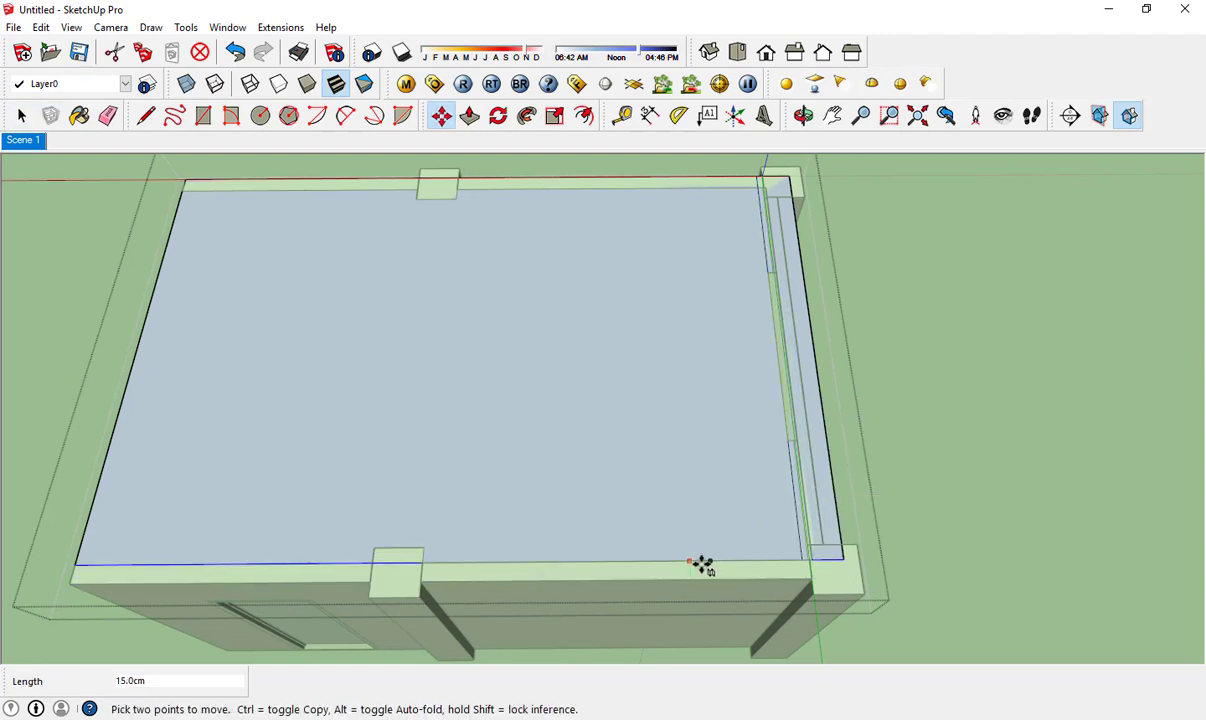
- Offset the ceiling outline 60 inward and push/pull the inner rectangle into a slab
middle_drag(702, 563, 1042, 391)
scroll(640, 235, up, 3)
key(space)
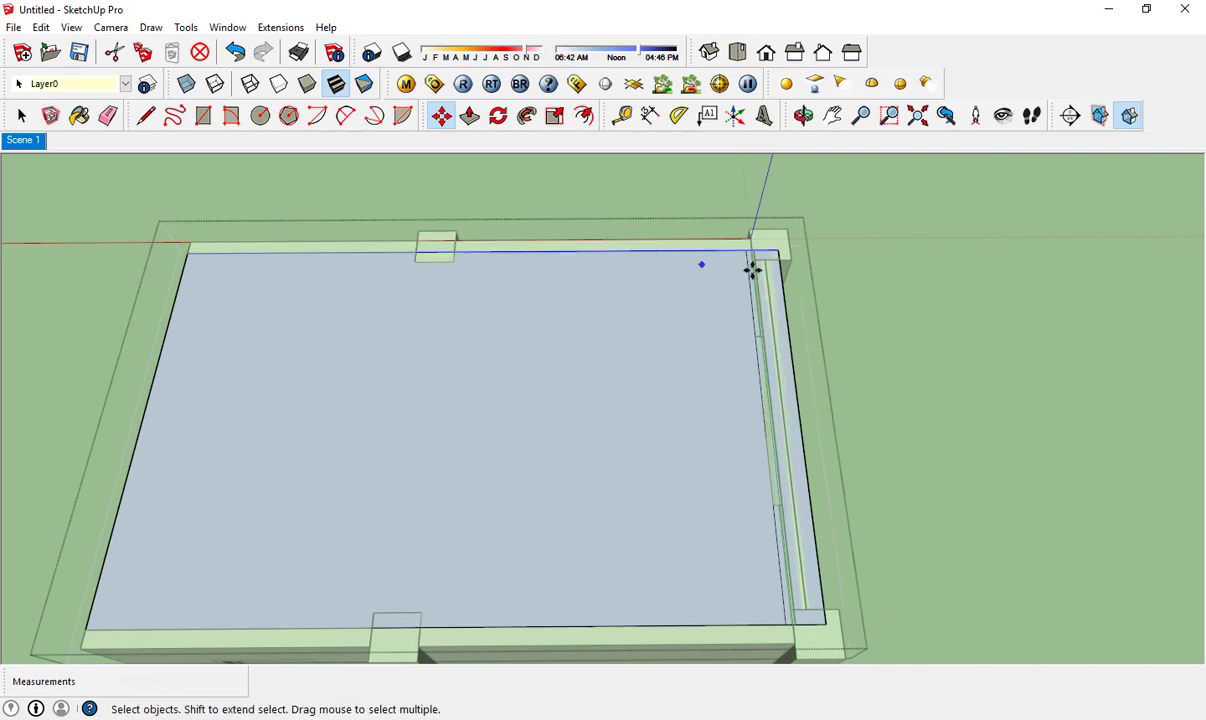
middle_drag(753, 268, 521, 432)
click(585, 117)
click(465, 317)
text(60)
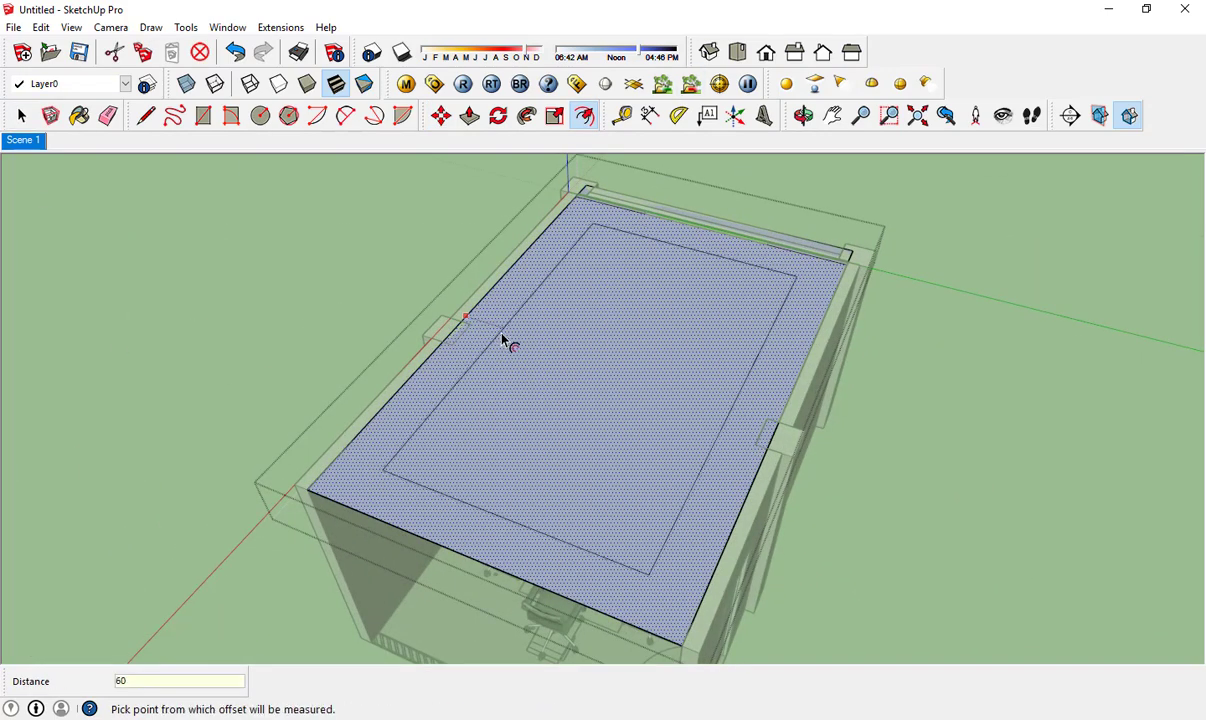
click(502, 340)
middle_drag(502, 340, 700, 357)
key(p)
click(700, 357)
click(589, 360)
key(space)
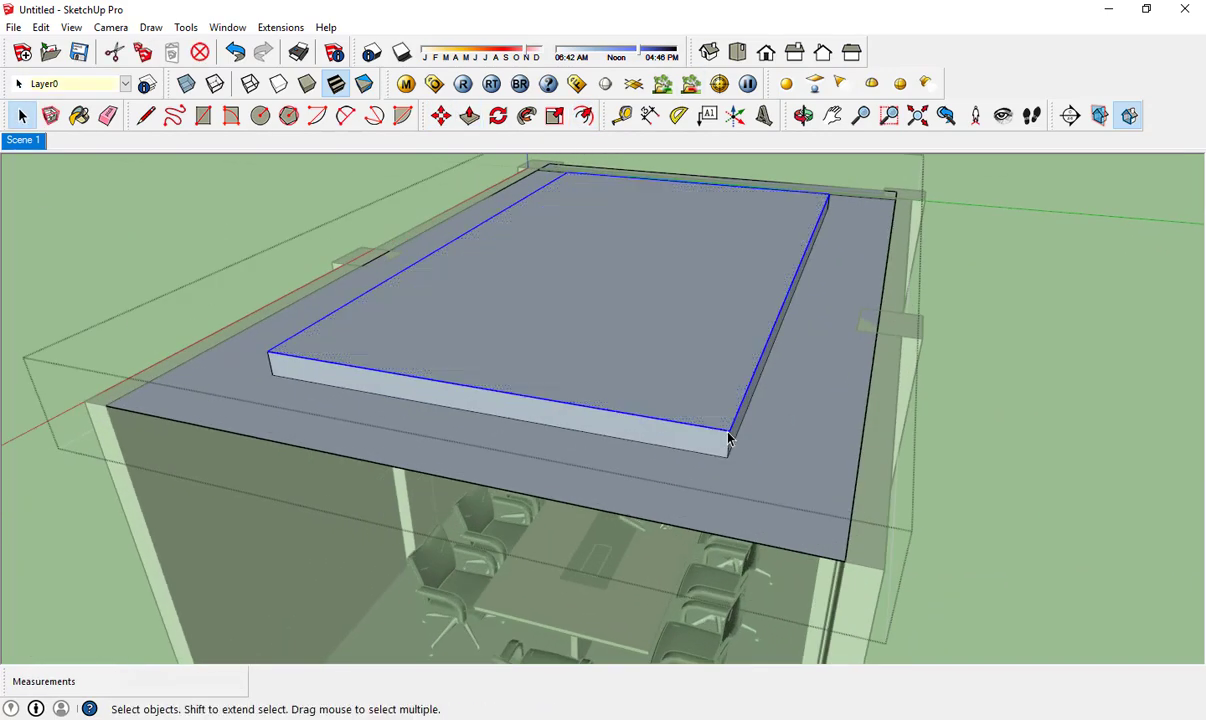
- Extrude the outer ceiling face to form the stepped tray ceiling
scroll(728, 438, up, 3)
key(p)
click(640, 508)
mouse_move(625, 512)
middle_down()
mouse_move(863, 346)
mouse_move(694, 321)
mouse_move(474, 391)
mouse_move(791, 356)
mouse_move(600, 300)
middle_up()
click(694, 321)
key(space)
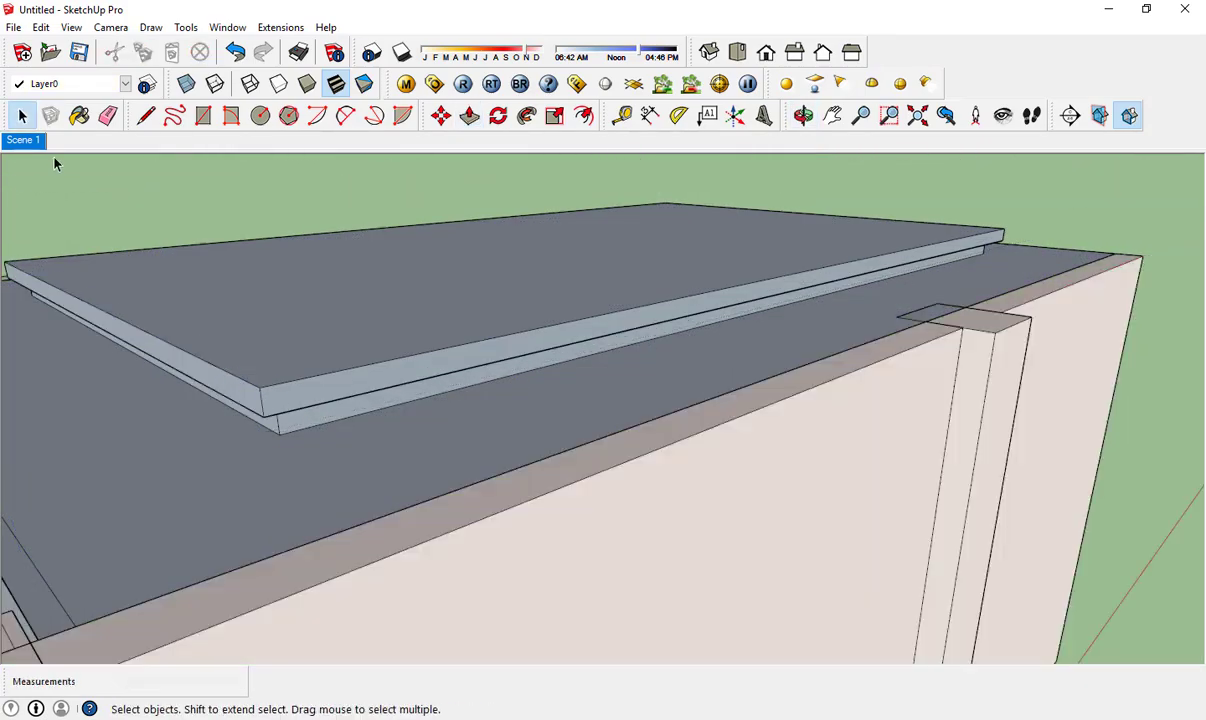
- Paint the roof white with the Paint Bucket and view the whole room
key(b)
click(30, 438)
click(331, 355)
key(space)
middle_drag(78, 148, 373, 347)
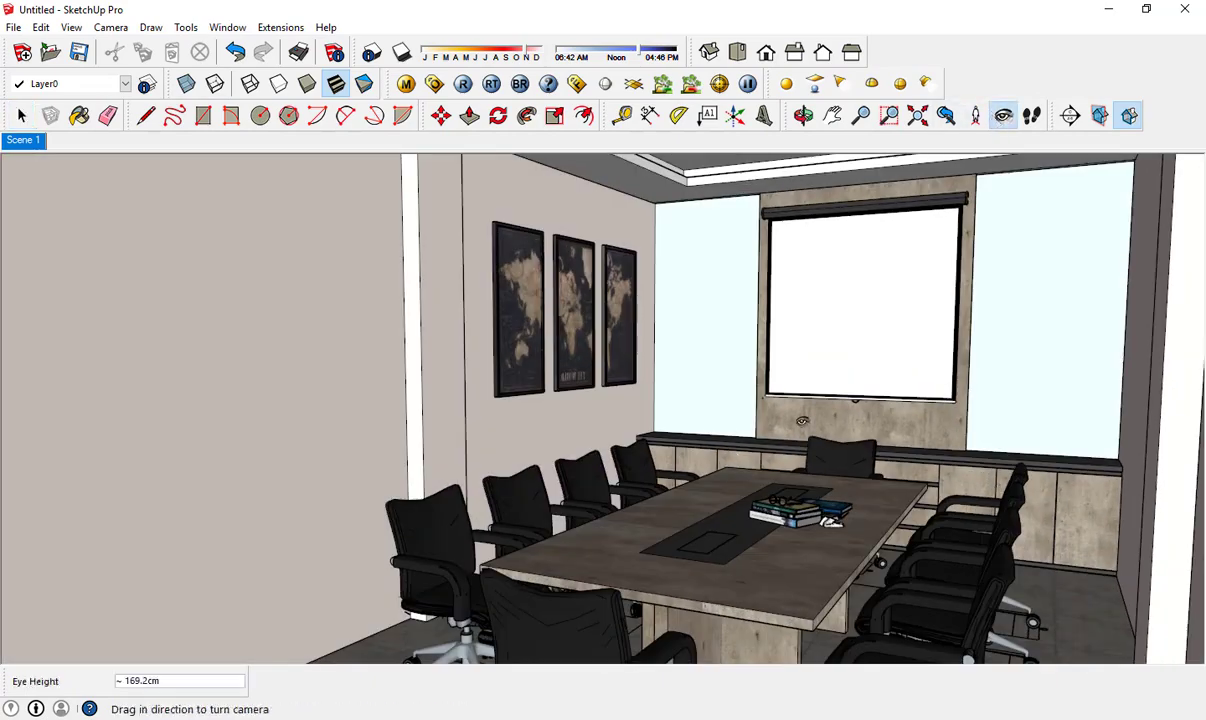
mouse_move(801, 420)
middle_down()
mouse_move(902, 404)
mouse_move(815, 456)
mouse_move(786, 300)
middle_up()
key(space)
scroll(872, 417, down, 5)
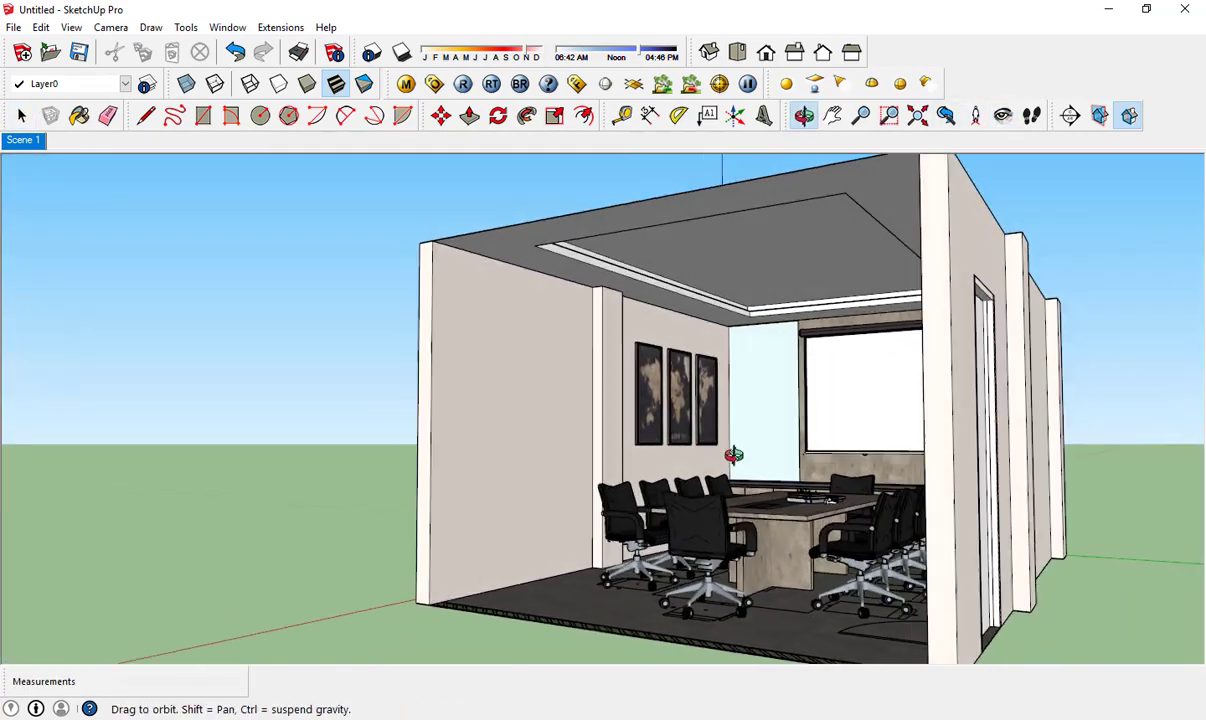
scroll(786, 269, up, 5)
- Start a rectangle at the ceiling edge and orbit above and around the roof
key(r)
click(558, 300)
scroll(579, 301, up, 2)
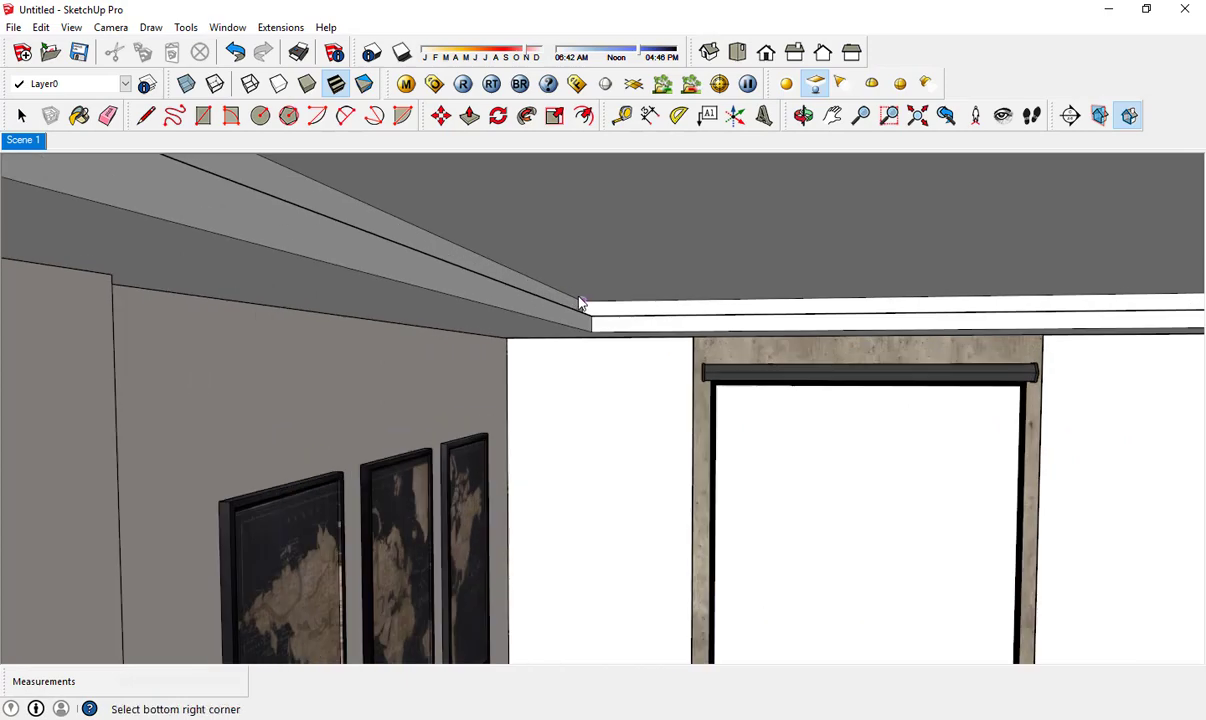
scroll(328, 226, down, 5)
scroll(546, 272, up, 4)
mouse_move(546, 272)
middle_down()
mouse_move(689, 428)
mouse_move(705, 260)
middle_up()
key(space)
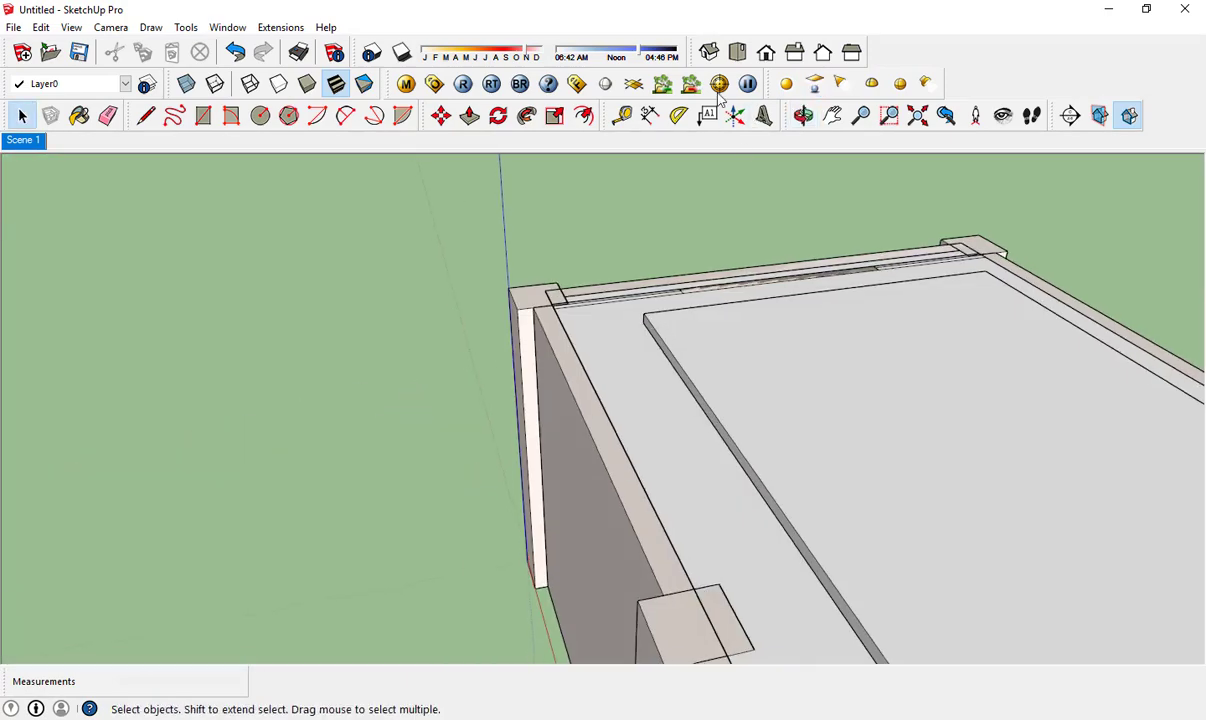
scroll(645, 333, down, 5)
scroll(574, 380, up, 4)
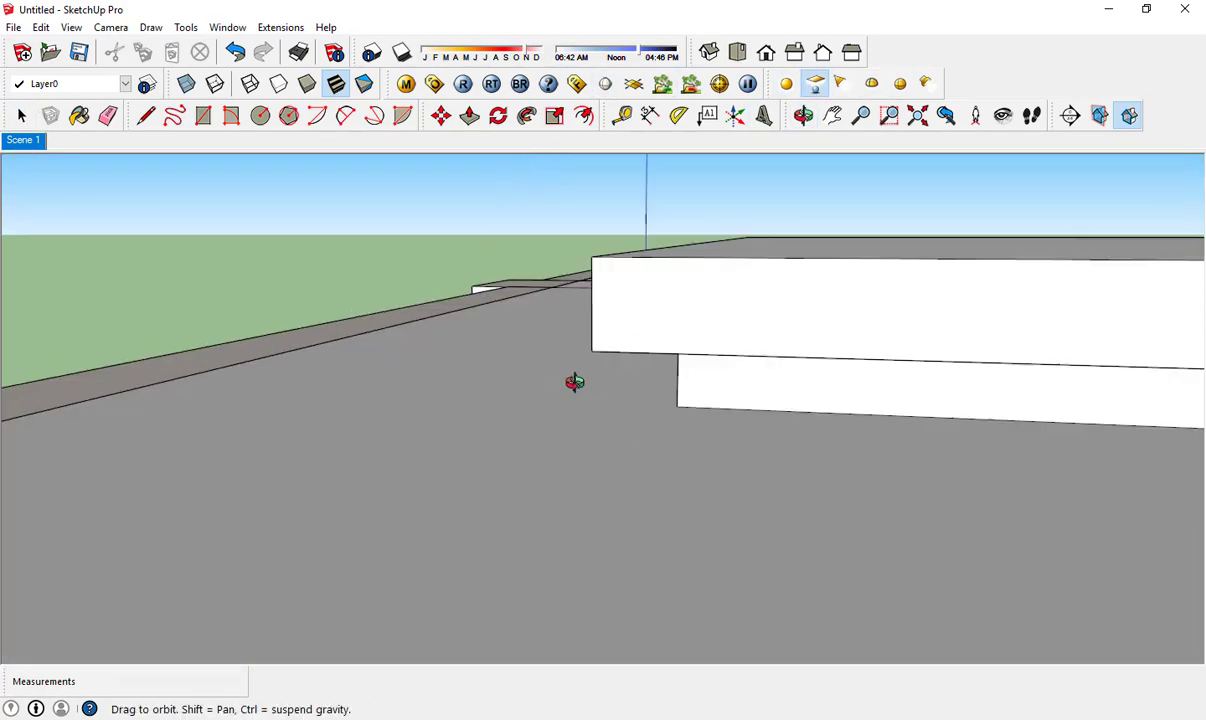
mouse_move(574, 380)
middle_down()
mouse_move(628, 530)
mouse_move(546, 320)
middle_up()
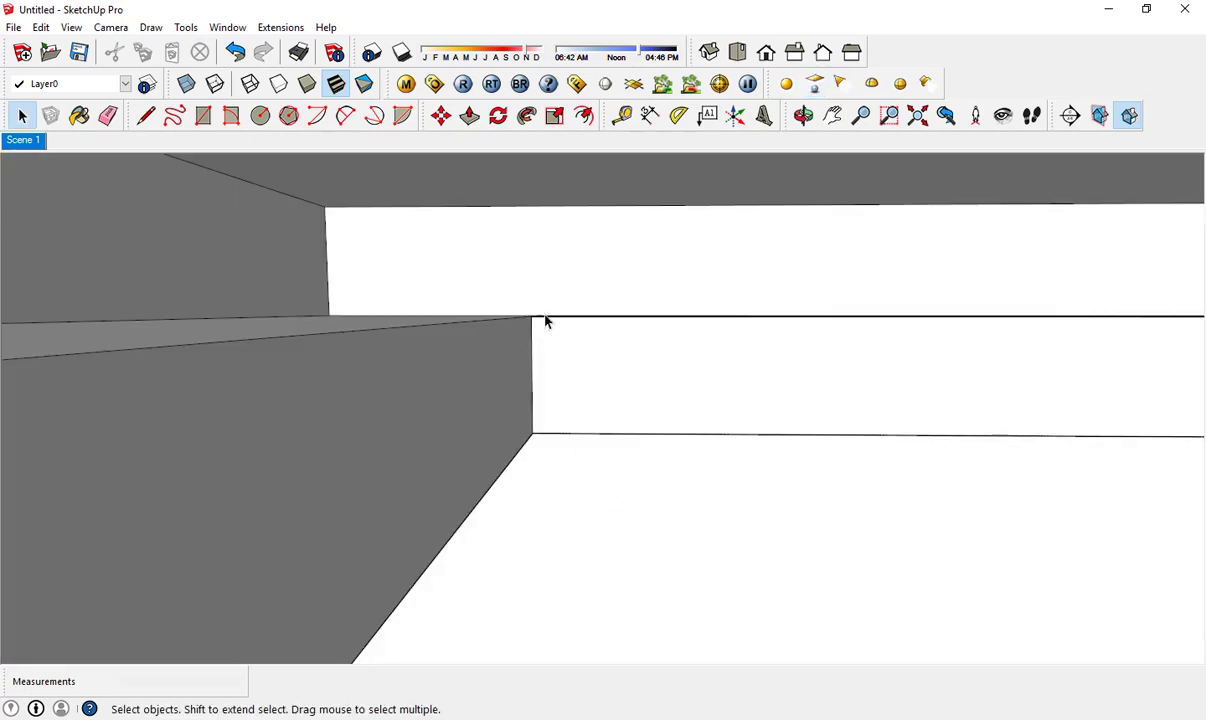
scroll(546, 320, up, 1)
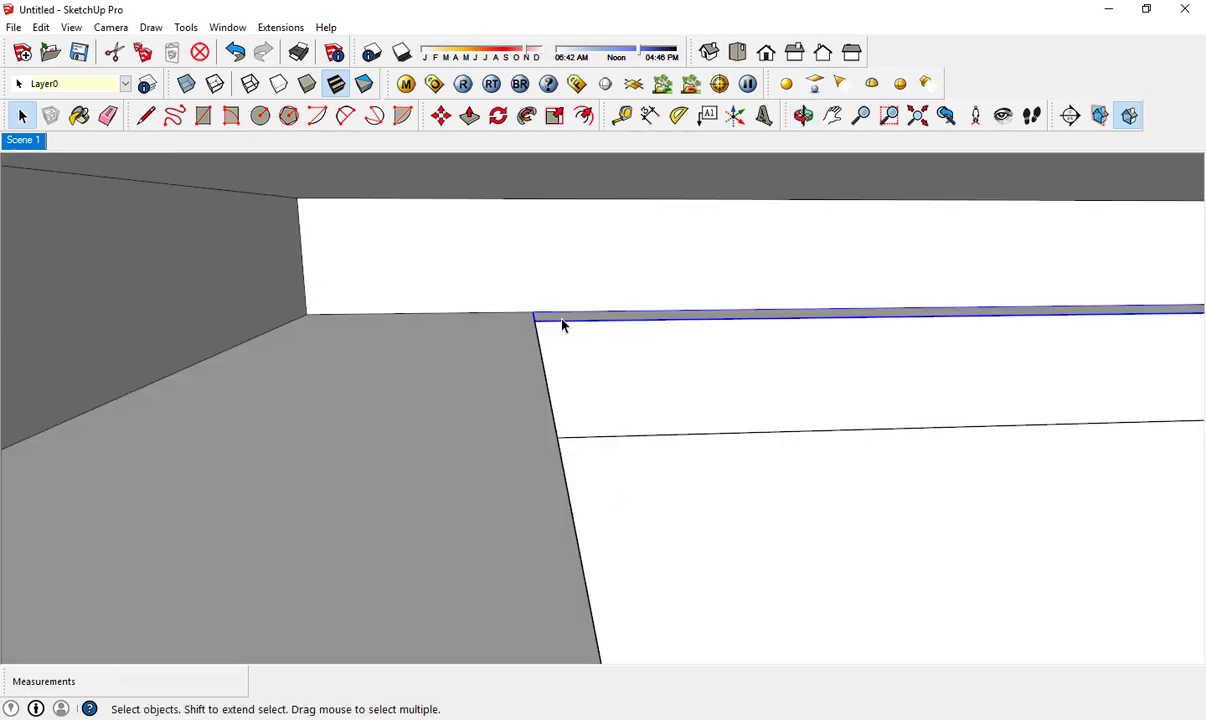
- Set the strip's V-Ray light colour to light yellow in the light editor
key(m)
right_click(364, 312)
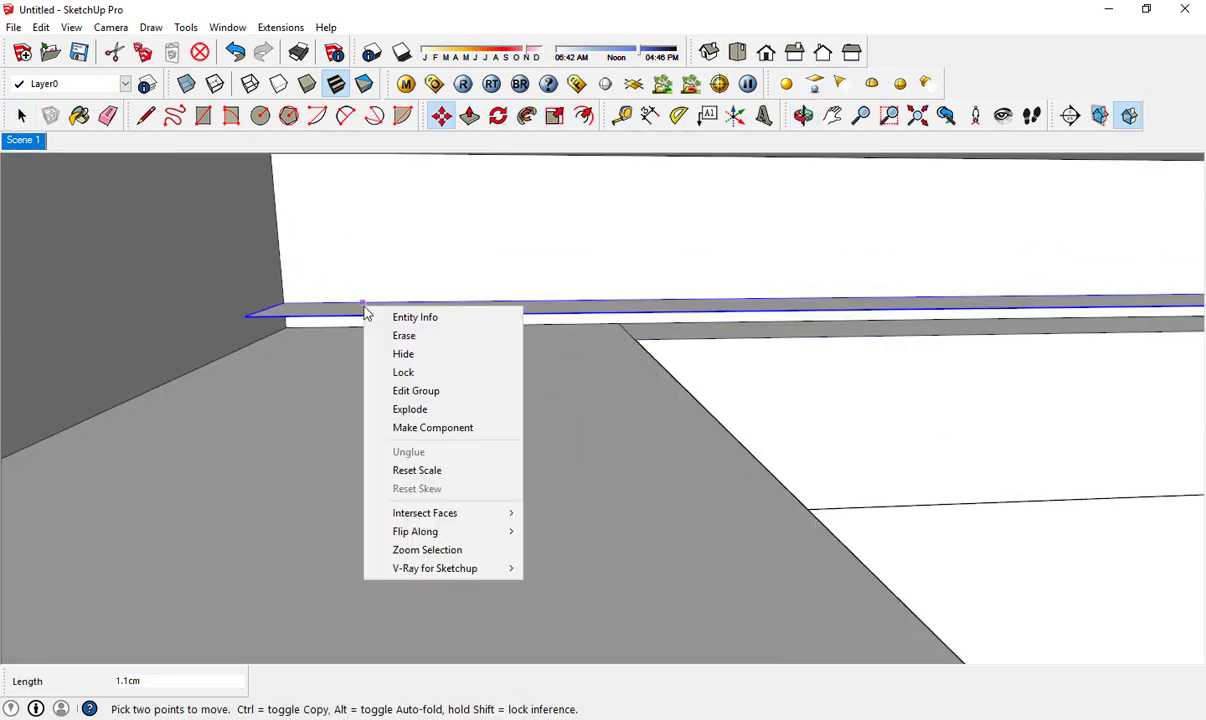
click(570, 568)
click(262, 194)
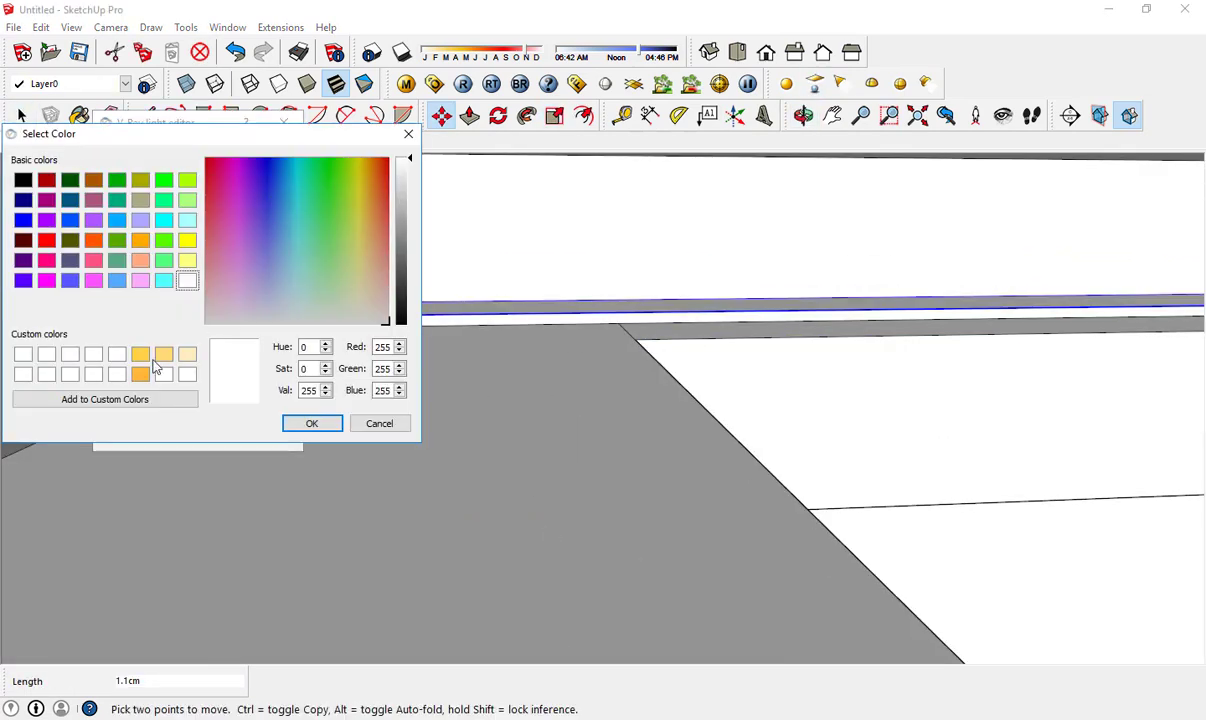
key(Return)
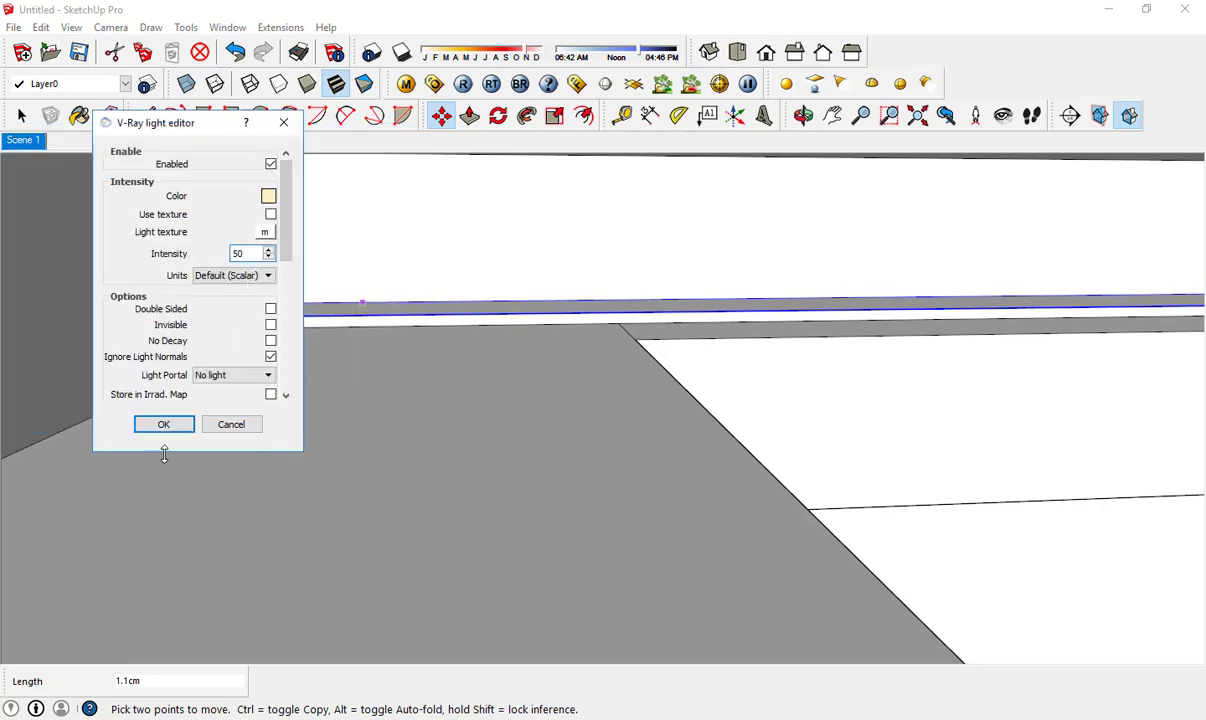
click(163, 424)
- Pick up a copy of the light strip and orbit toward another ceiling edge
ctrl+click(260, 318)
middle_drag(226, 412, 942, 288)
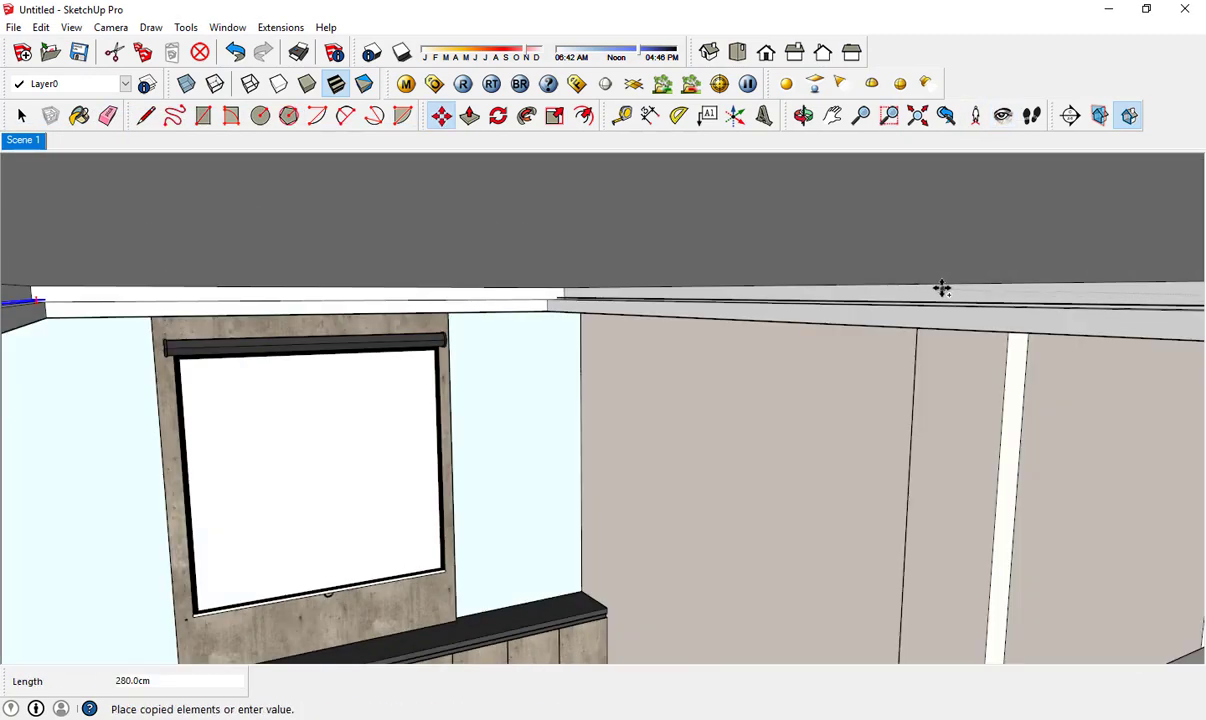
key(space)
scroll(511, 492, down, 5)
scroll(567, 607, down, 3)
key(m)
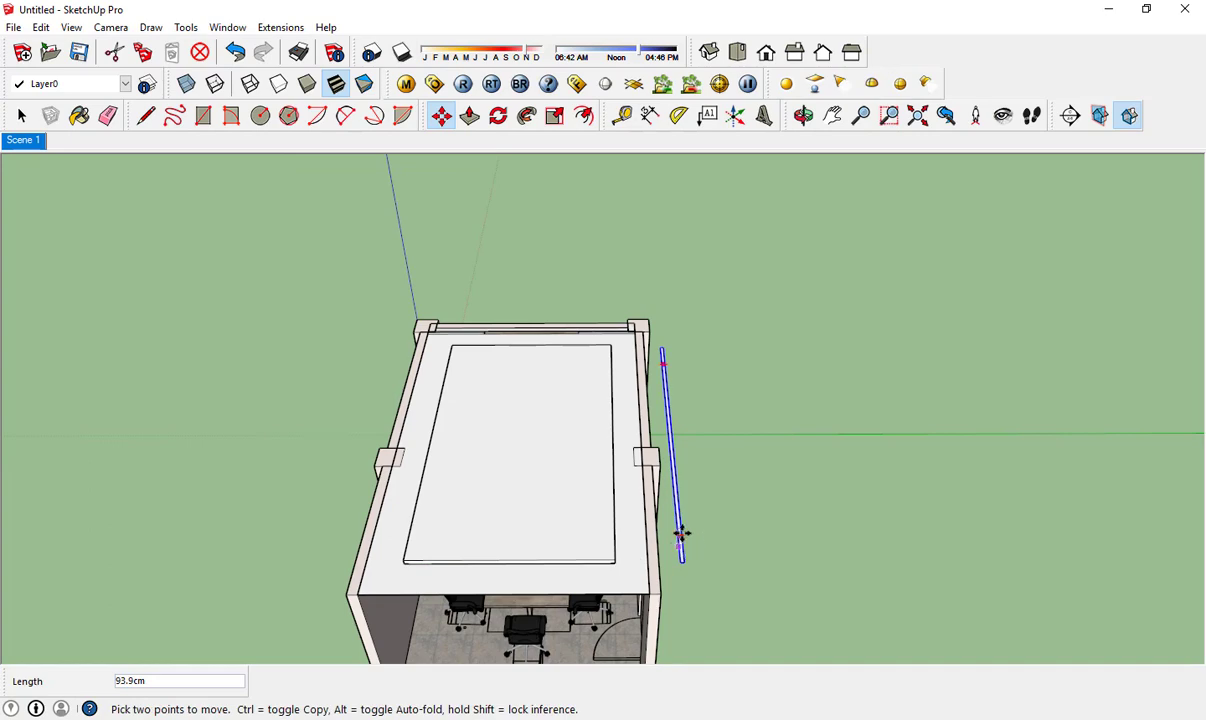
key(m)
middle_drag(748, 440, 431, 423)
scroll(698, 385, up, 3)
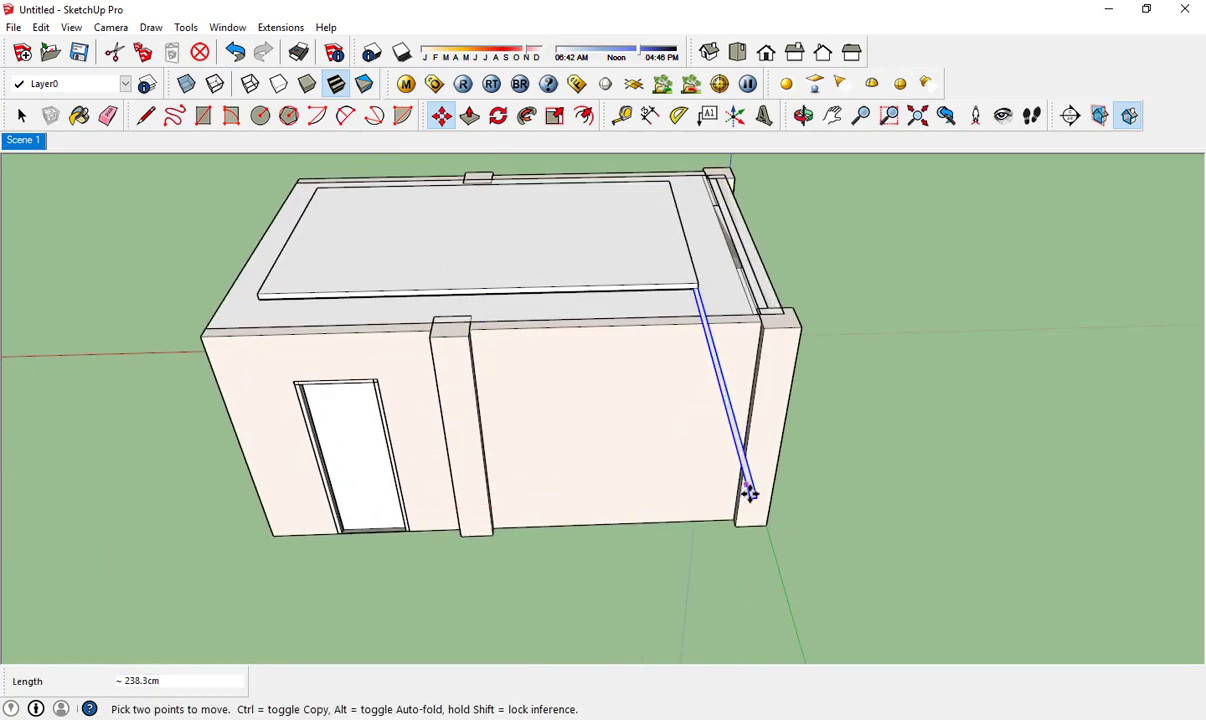
mouse_move(706, 298)
middle_down()
mouse_move(934, 396)
mouse_move(291, 398)
middle_up()
- Scale and Ctrl-copy the strip along the other ceiling edge, then return to Scene 1
key(s)
scroll(291, 398, up, 3)
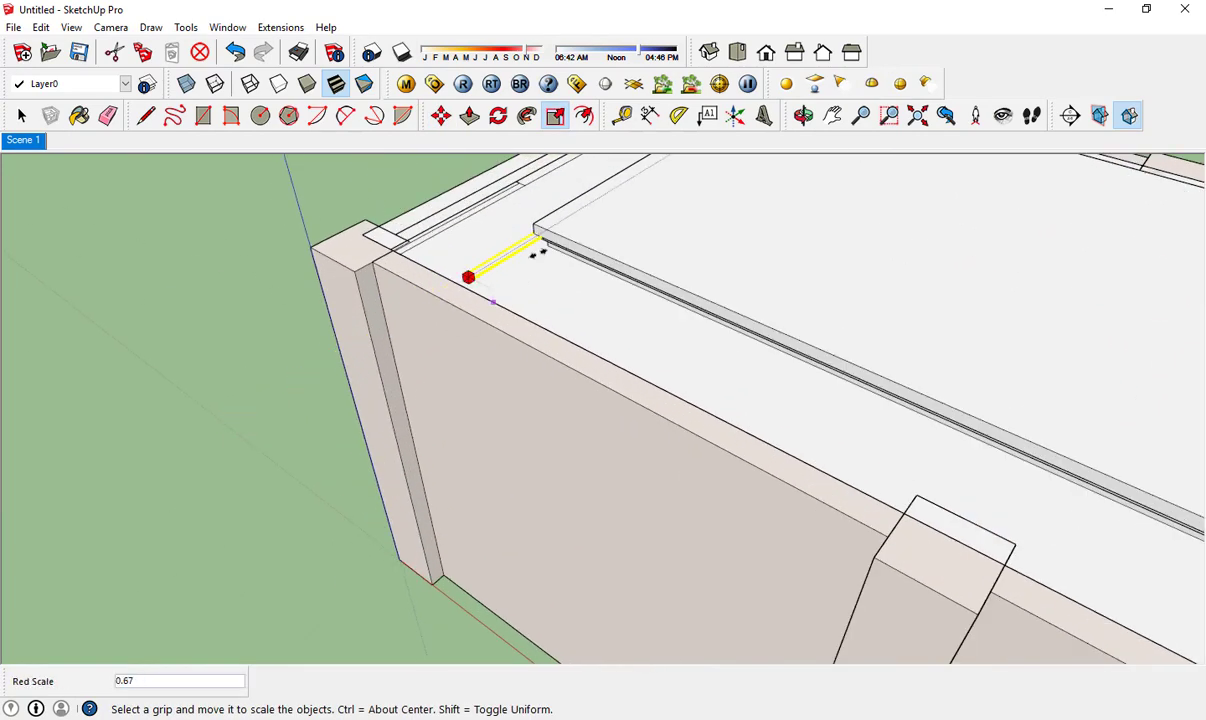
key(m)
key(ctrl)
click(540, 237)
scroll(528, 236, down, 2)
scroll(698, 393, down, 3)
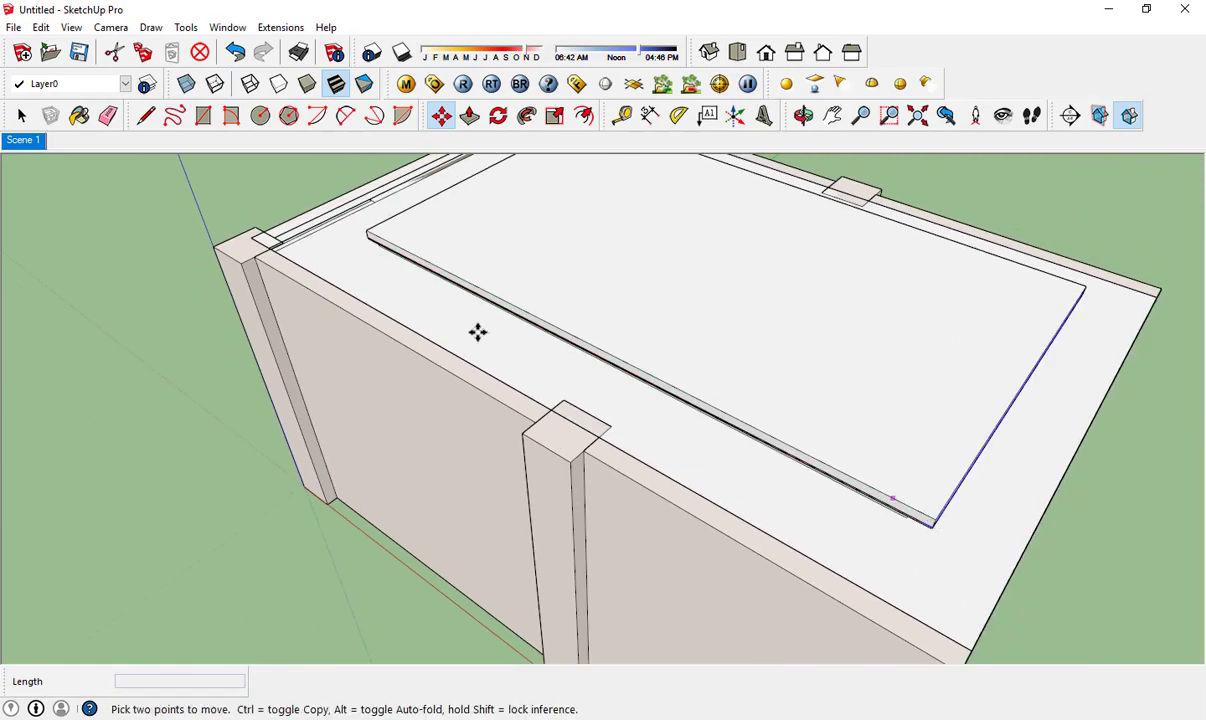
key(space)
key(Page_Down)
- Add a Reflection layer to the material in the V-Ray material editor
click(81, 117)
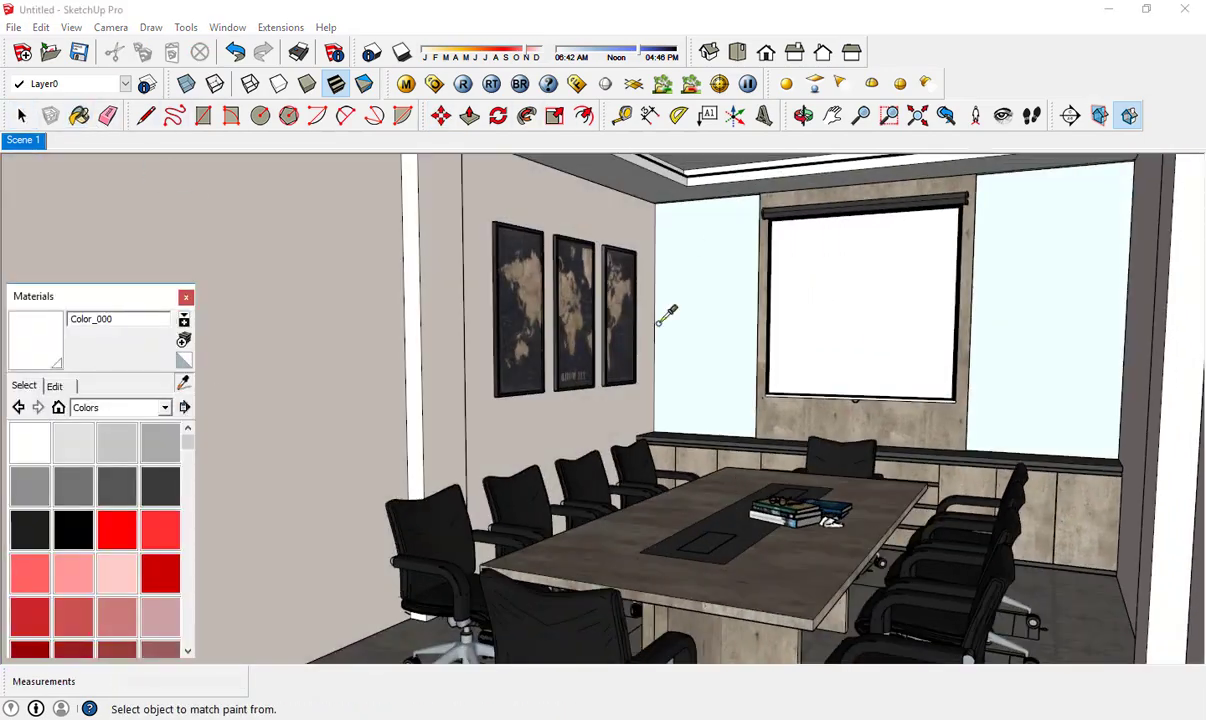
click(405, 84)
right_click(100, 393)
click(330, 404)
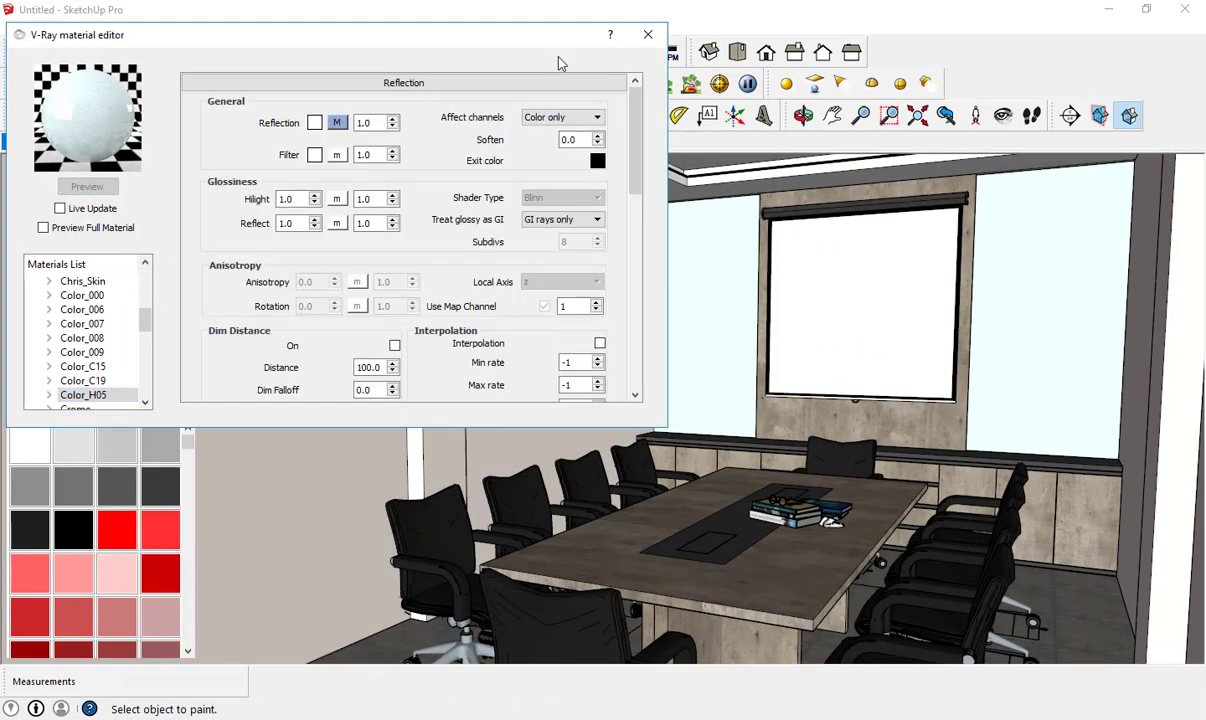
click(638, 32)
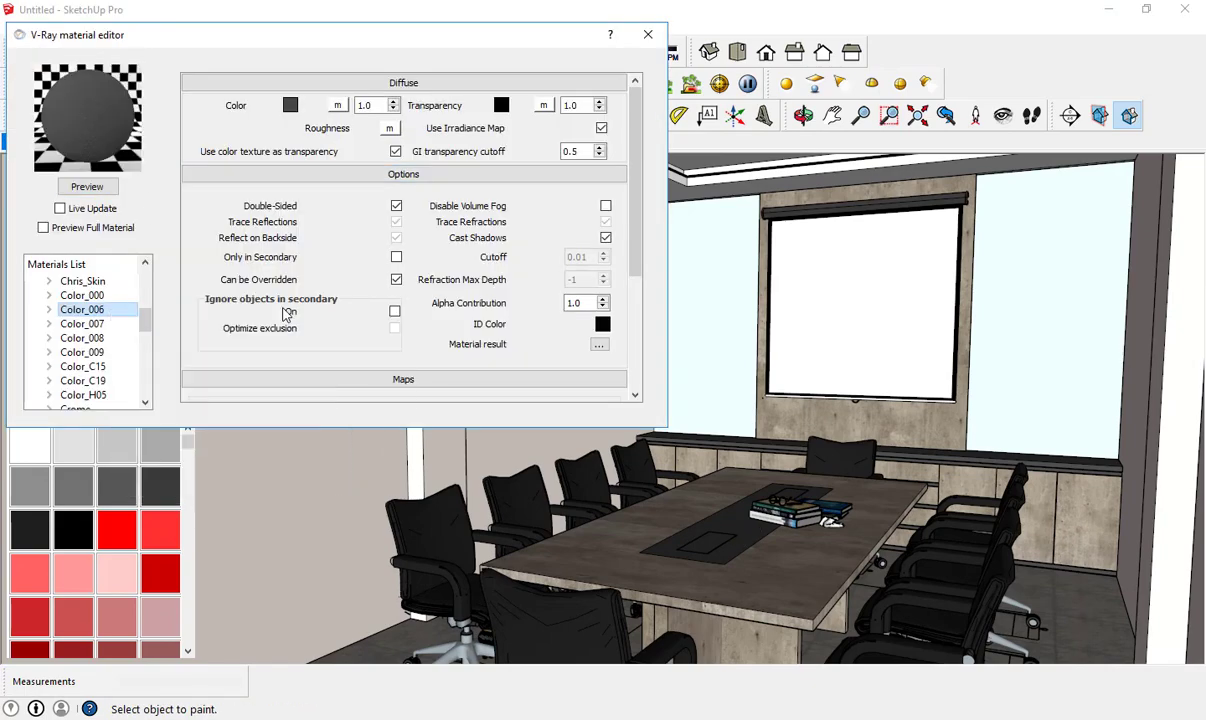
key(space)
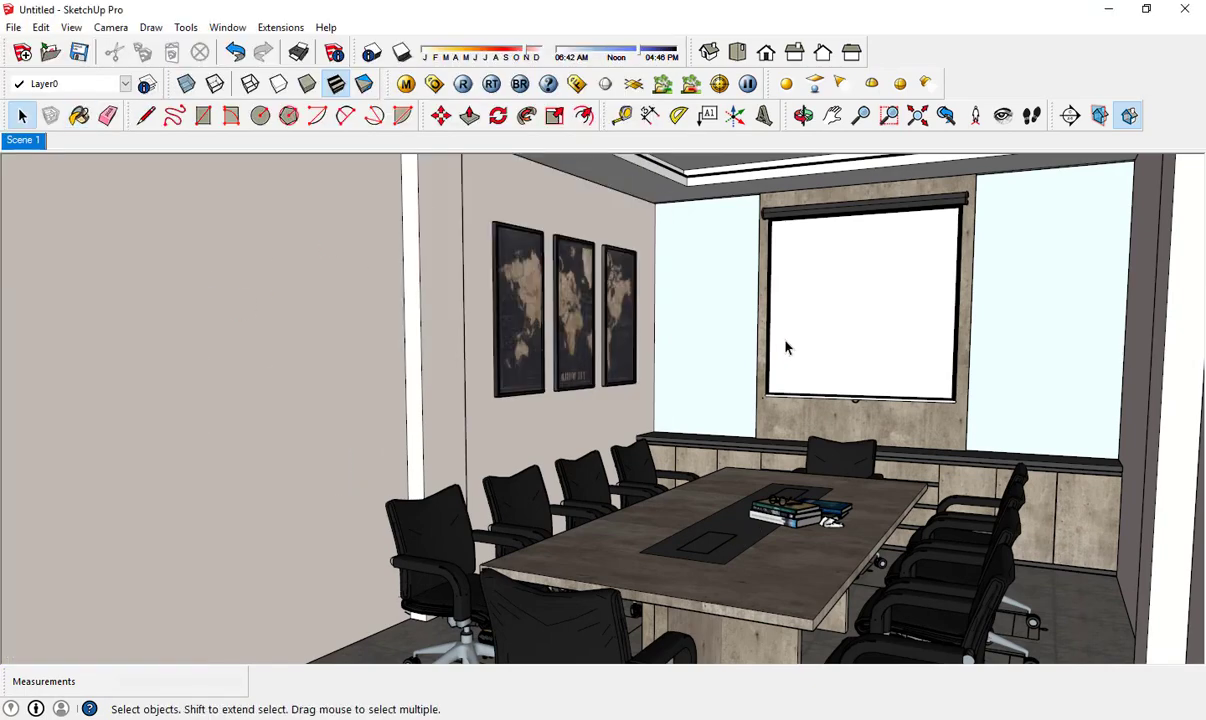
- Paint the recessed ceiling panel with the wood material
click(1003, 115)
drag(600, 400, 420, 280)
click(79, 115)
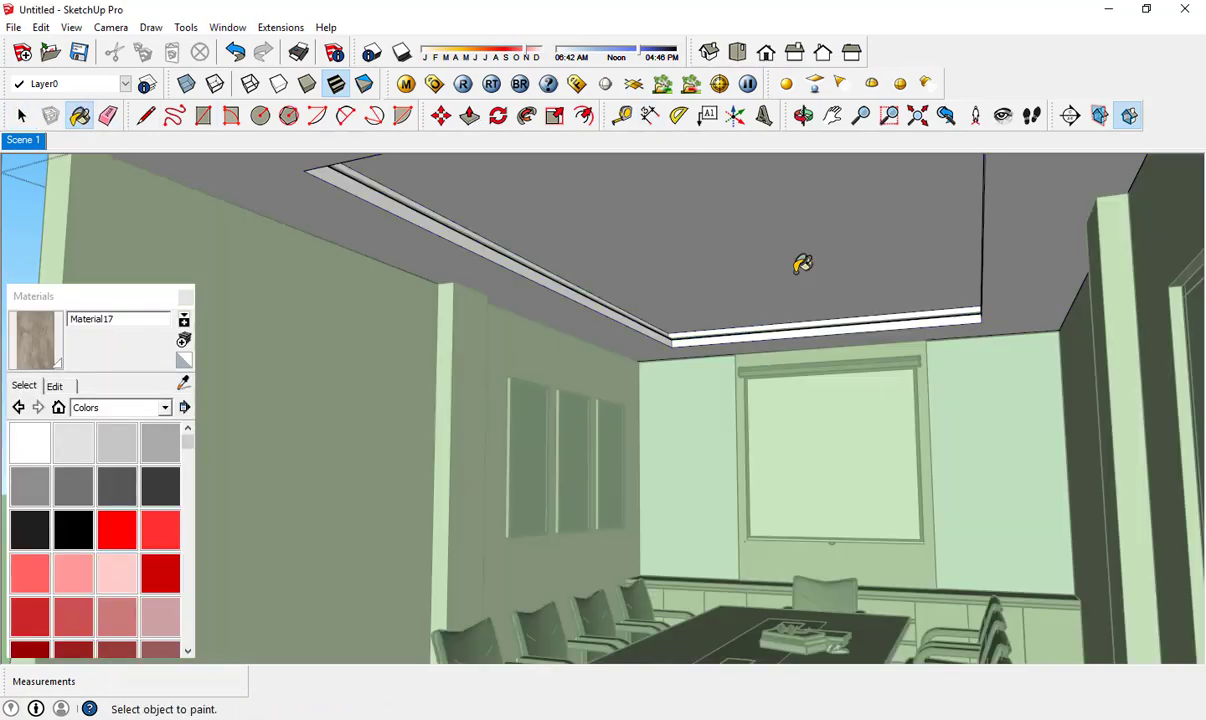
key(space)
scroll(296, 290, down, 5)
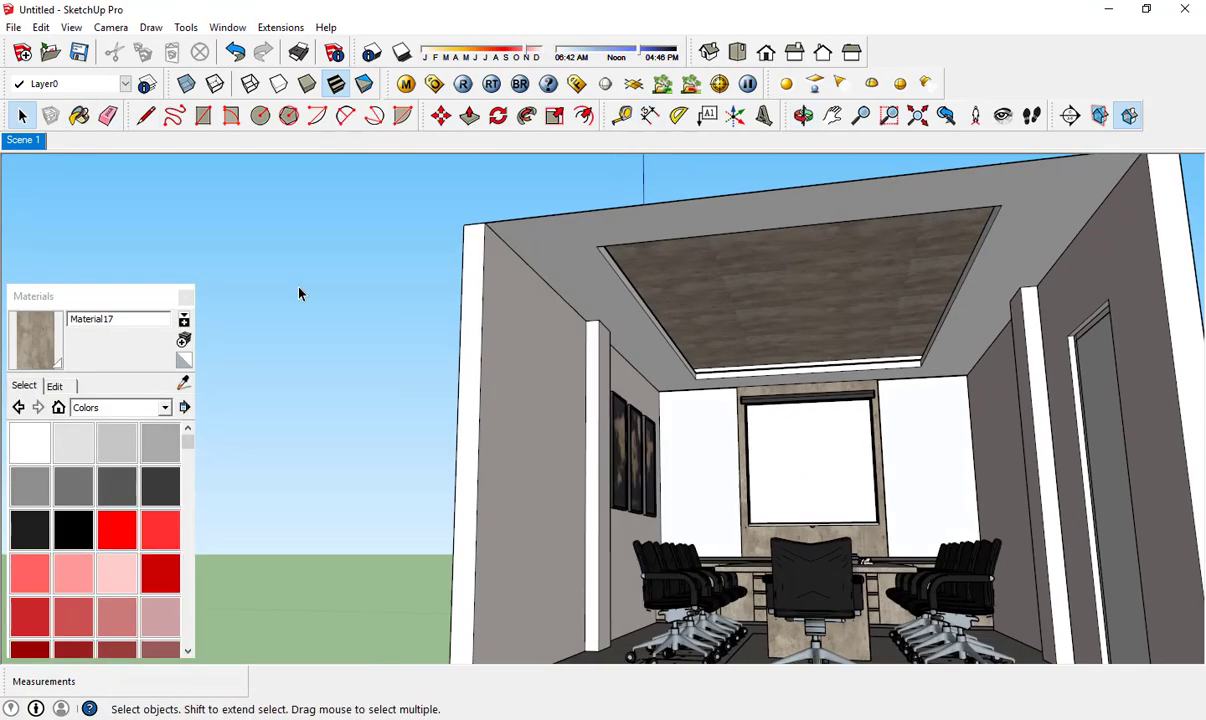
scroll(921, 348, up, 2)
mouse_move(921, 348)
middle_down()
mouse_move(786, 304)
mouse_move(740, 474)
mouse_move(592, 554)
mouse_move(445, 559)
middle_up()
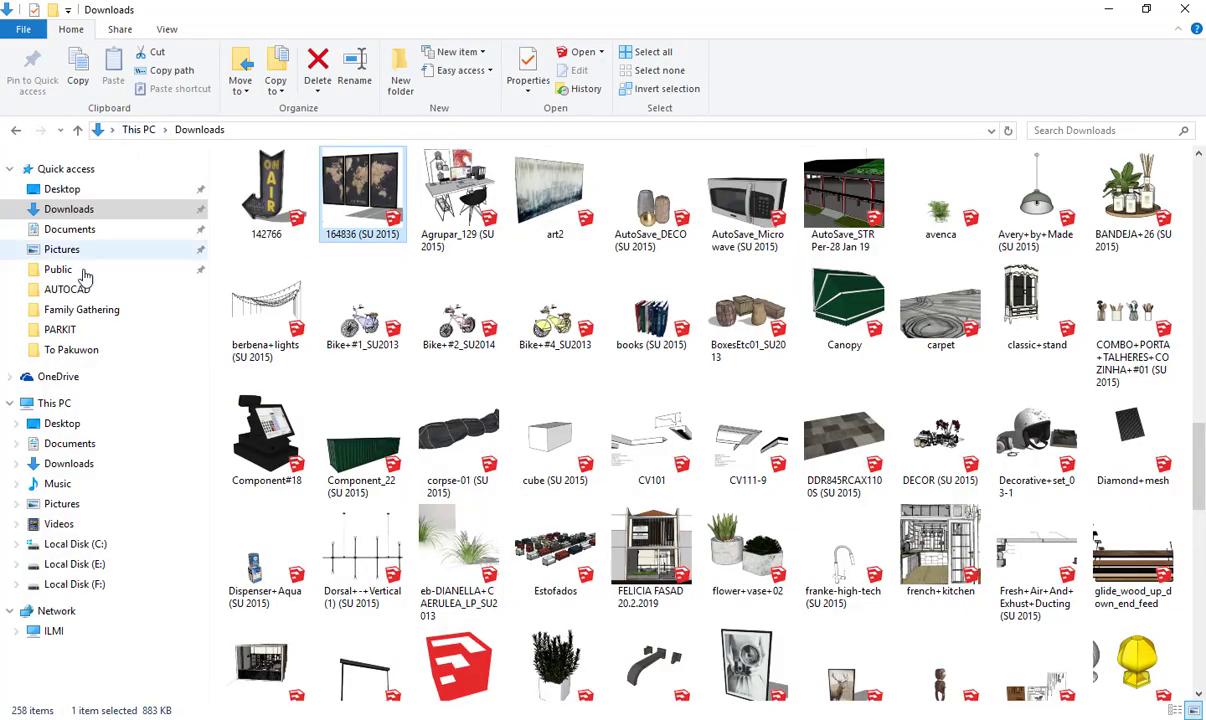
- Browse Local Disk (E:) > MATERIAL > 3D, checking the category subfolders
click(74, 564)
double_click(264, 215)
double_click(264, 200)
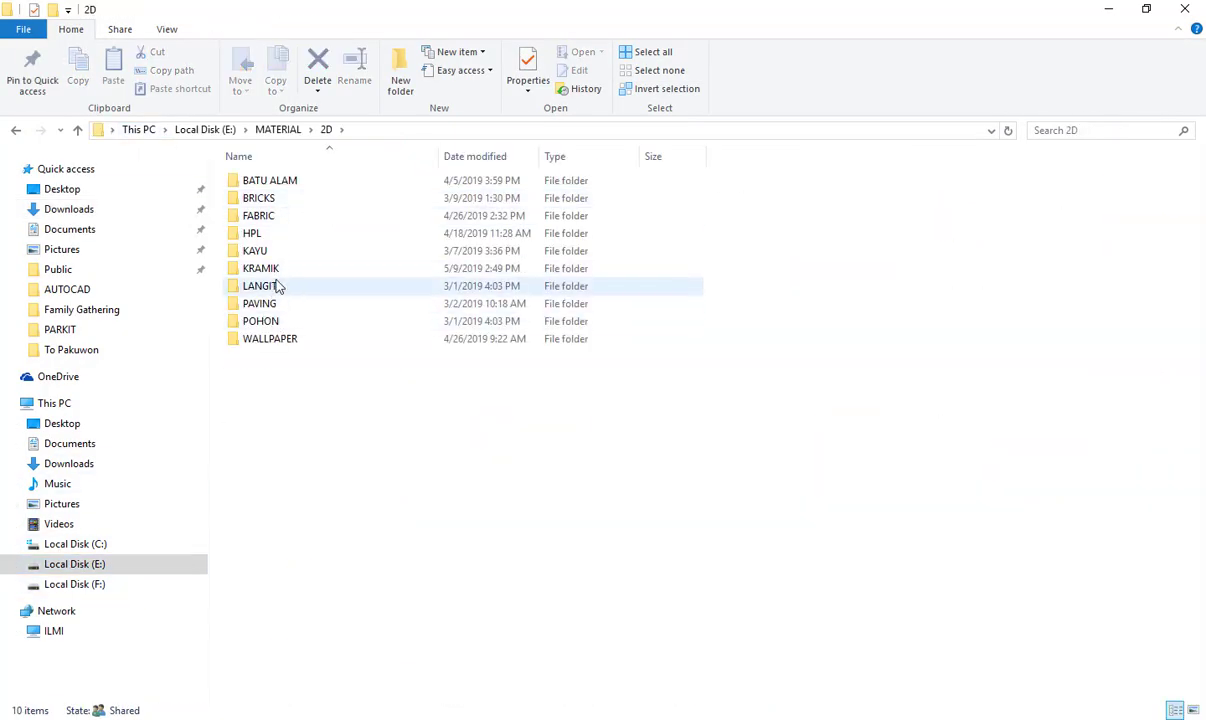
key(BackSpace)
double_click(358, 202)
double_click(532, 200)
key(BackSpace)
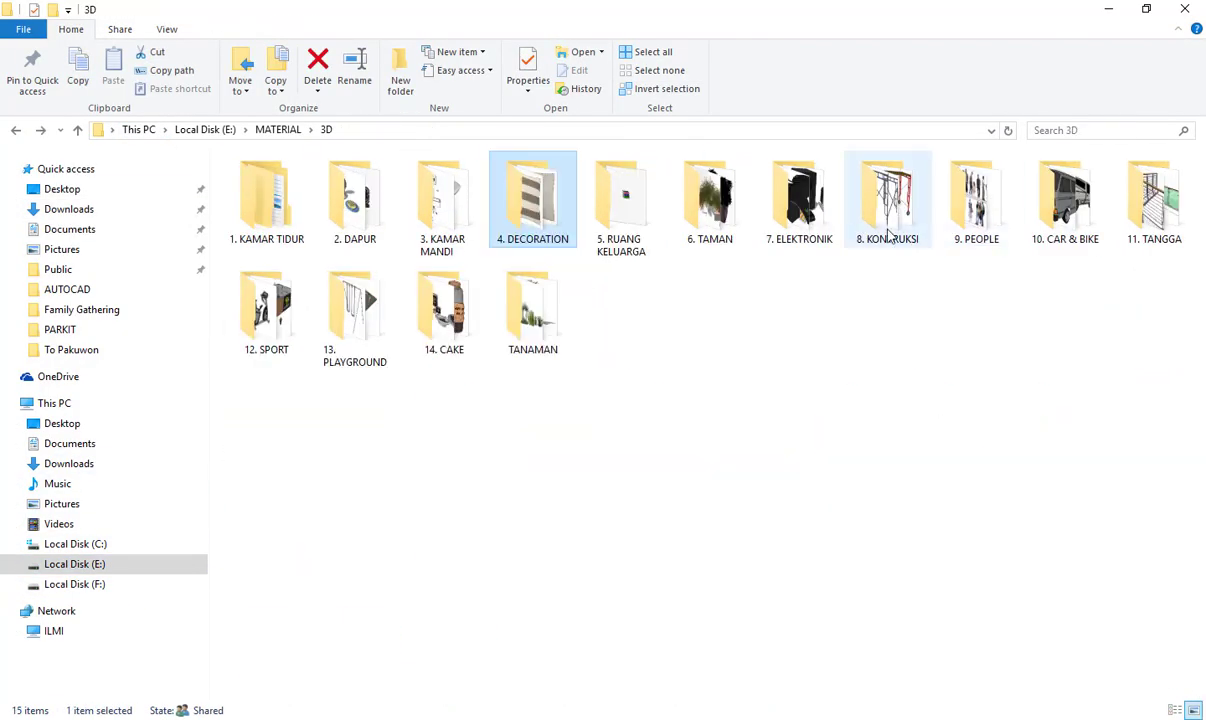
double_click(266, 205)
key(BackSpace)
double_click(355, 205)
key(BackSpace)
double_click(445, 210)
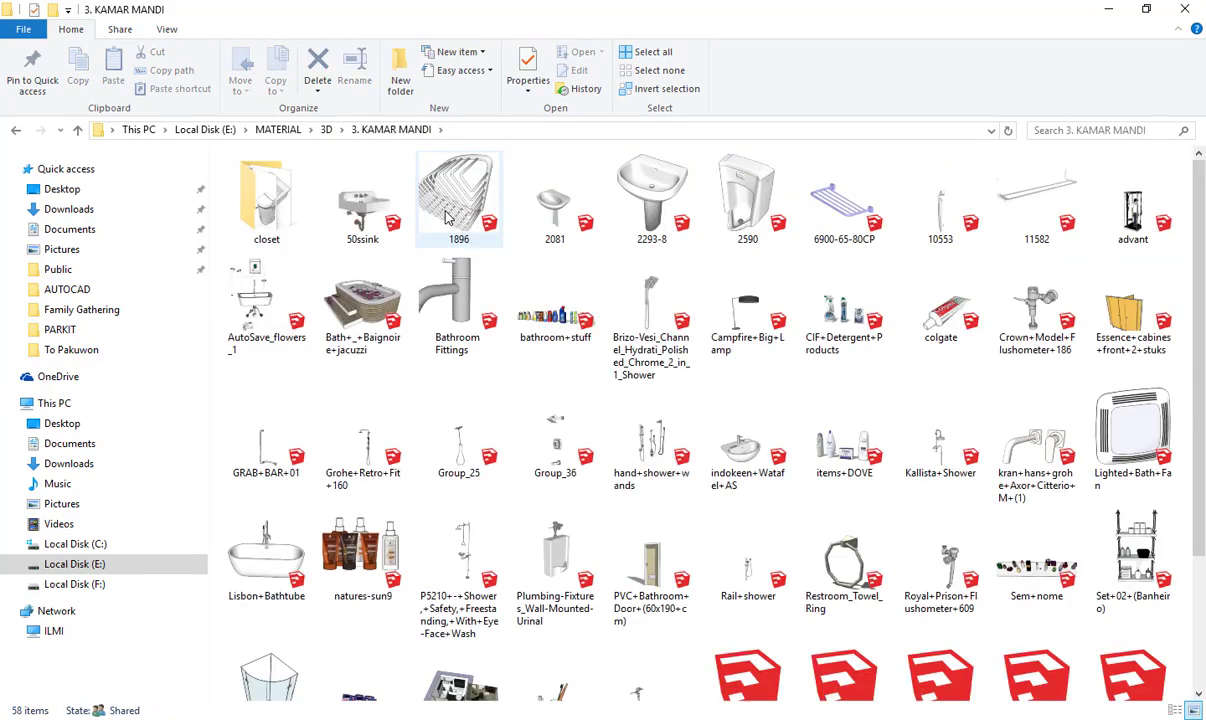
key(BackSpace)
- Open 202_38_281x_CAD from 5. RUANG KELUARGA > Lampu
double_click(632, 218)
double_click(797, 195)
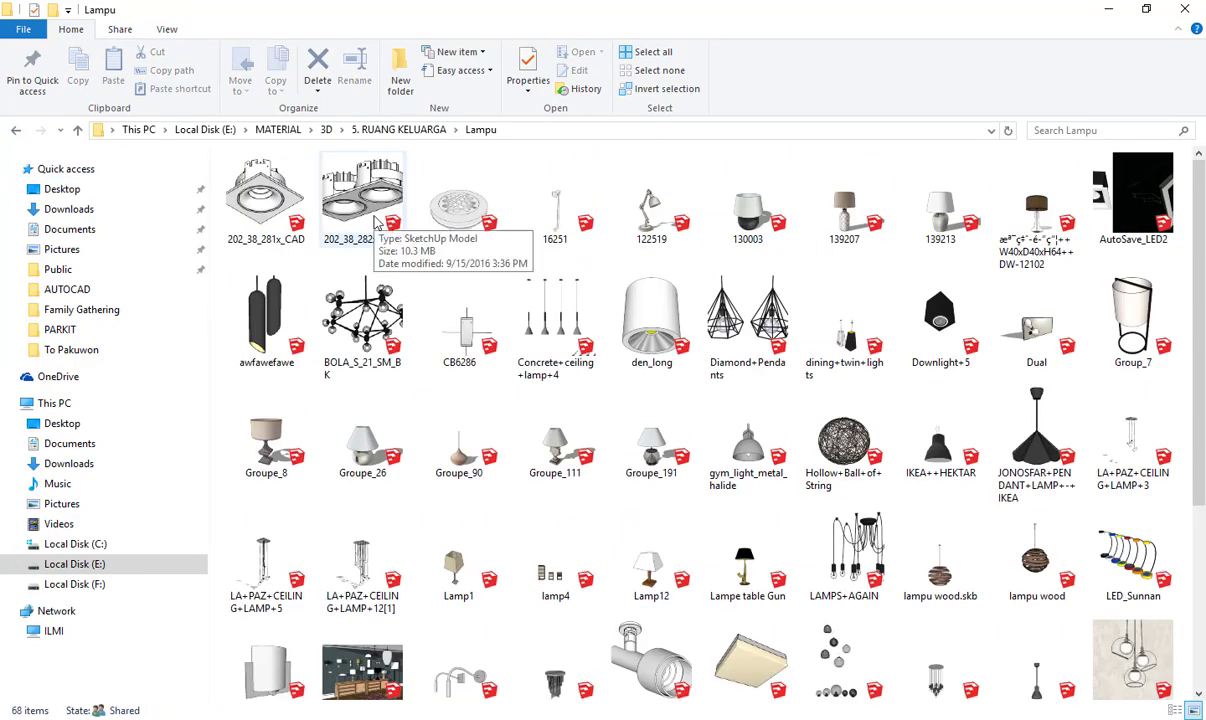
scroll(296, 230, down, 3)
scroll(296, 230, up, 3)
double_click(270, 205)
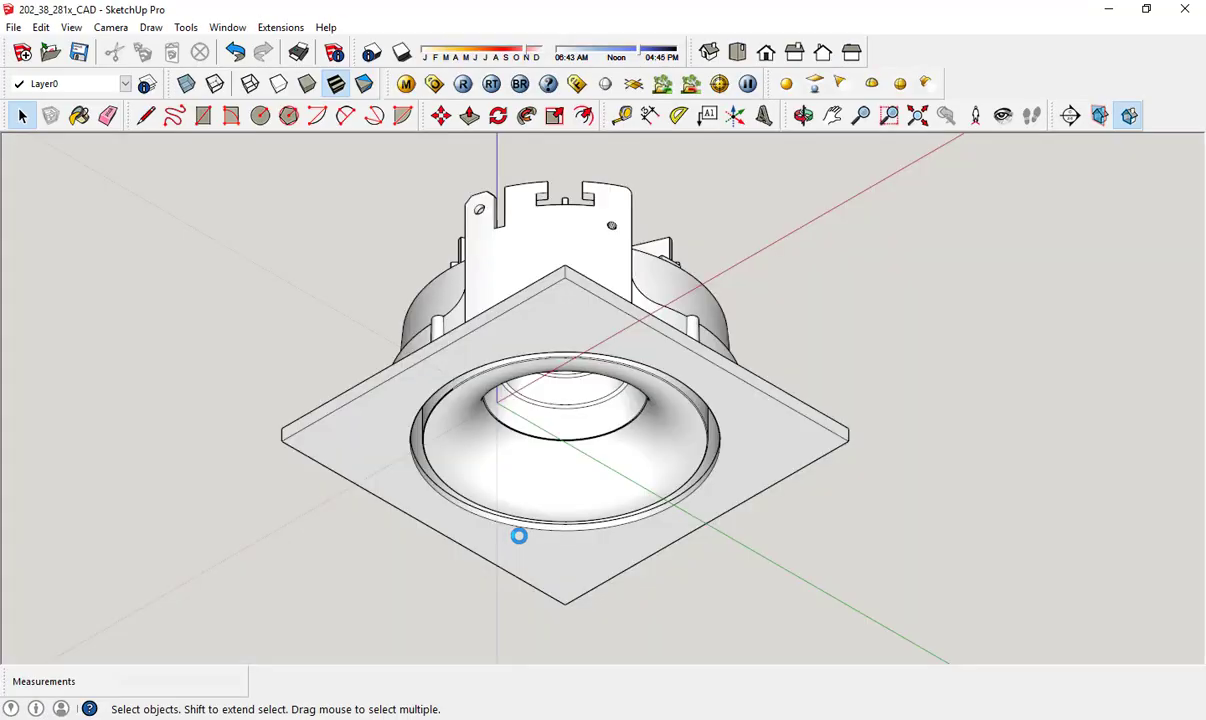
- In the Untitled model, copy the downlight twice to form a row of three
click(287, 660)
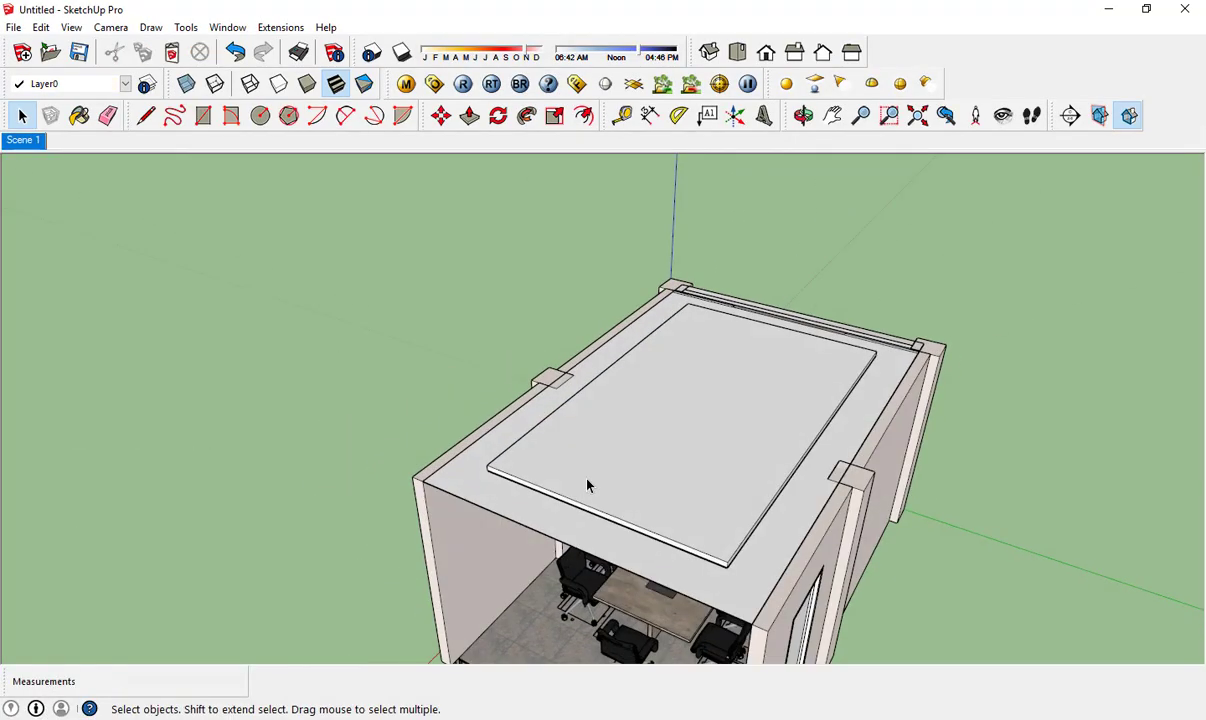
scroll(541, 565, up, 2)
scroll(545, 575, up, 2)
key(m)
scroll(510, 572, up, 5)
scroll(445, 565, up, 2)
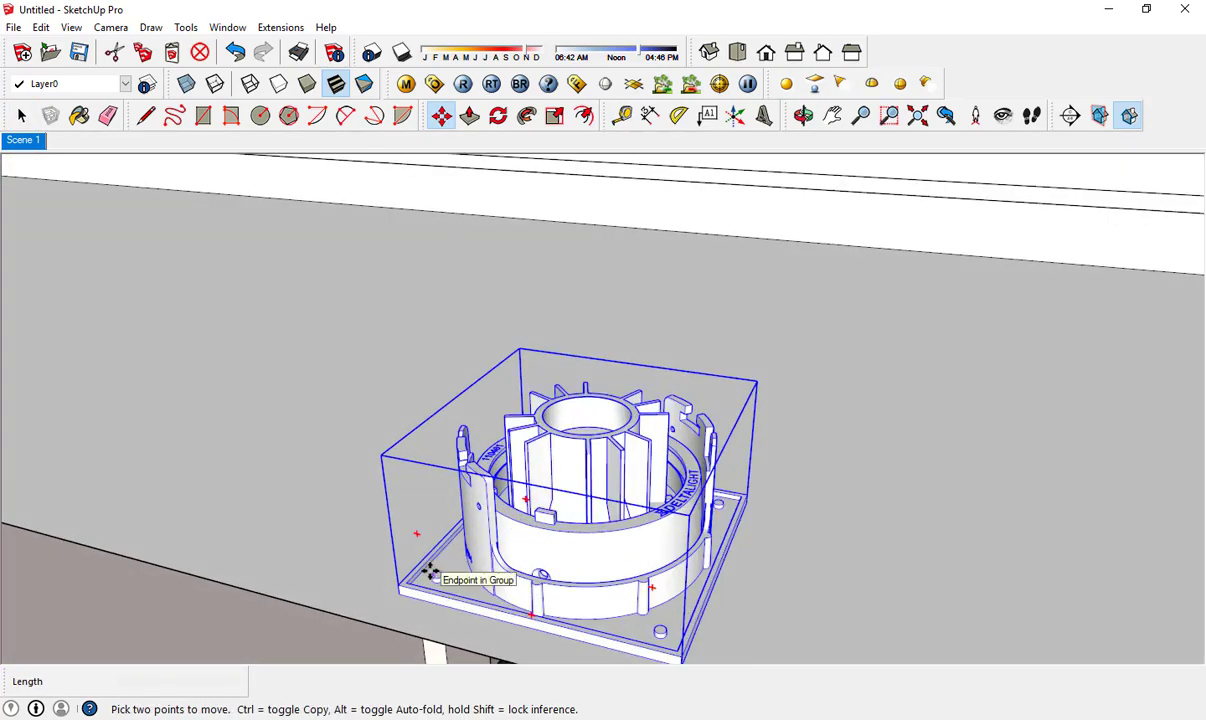
click(679, 651)
scroll(638, 614, down, 2)
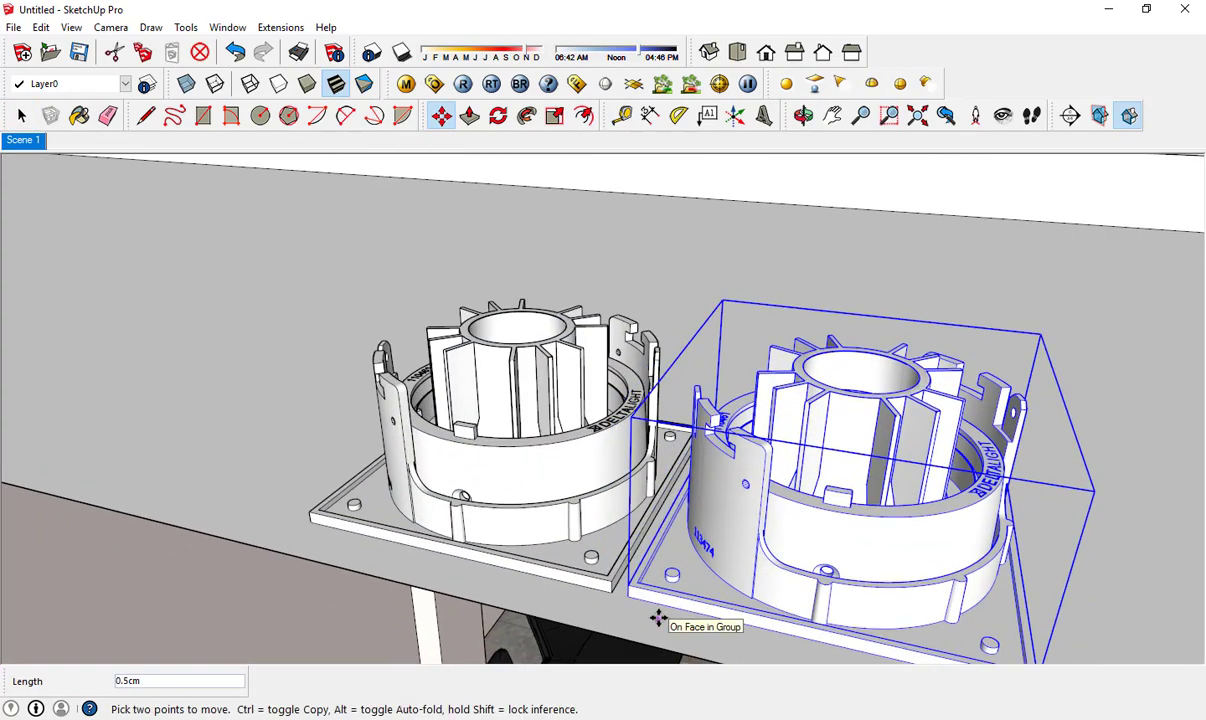
key(space)
scroll(658, 618, down, 3)
scroll(641, 568, up, 3)
key(m)
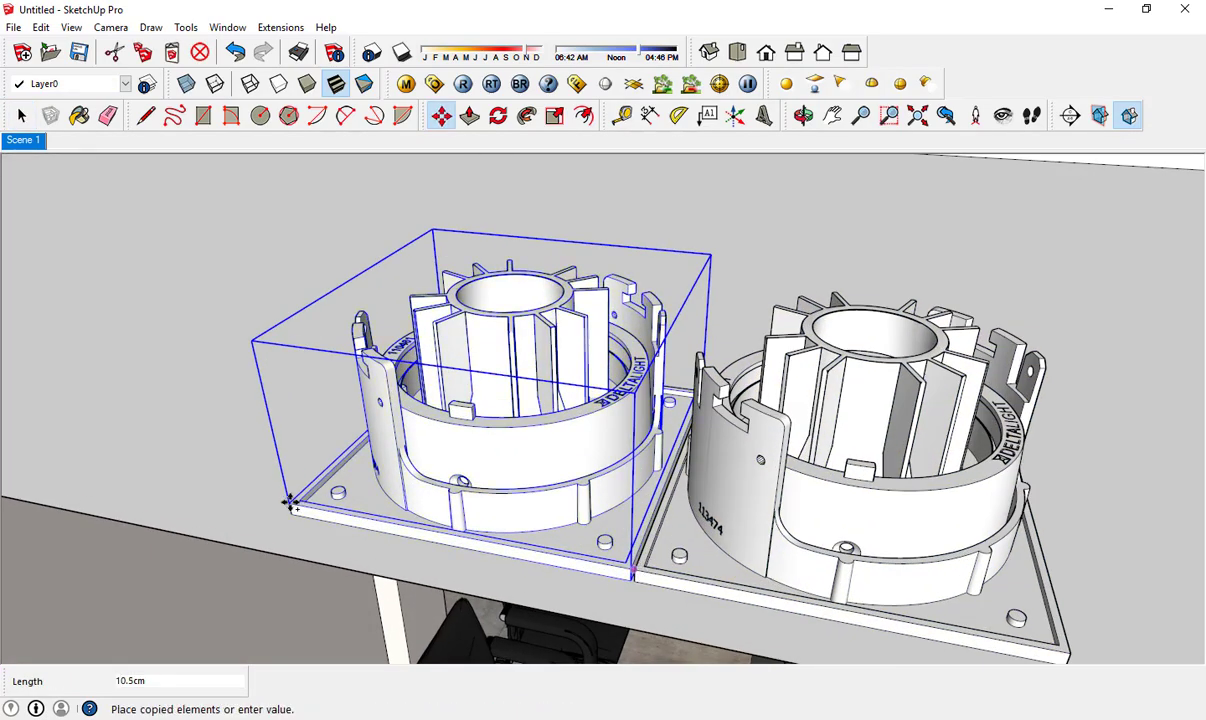
click(290, 505)
key(space)
- Select the three downlights, Make Group, and pick up the group to move it
shift+click(910, 530)
right_click(807, 237)
click(855, 403)
key(m)
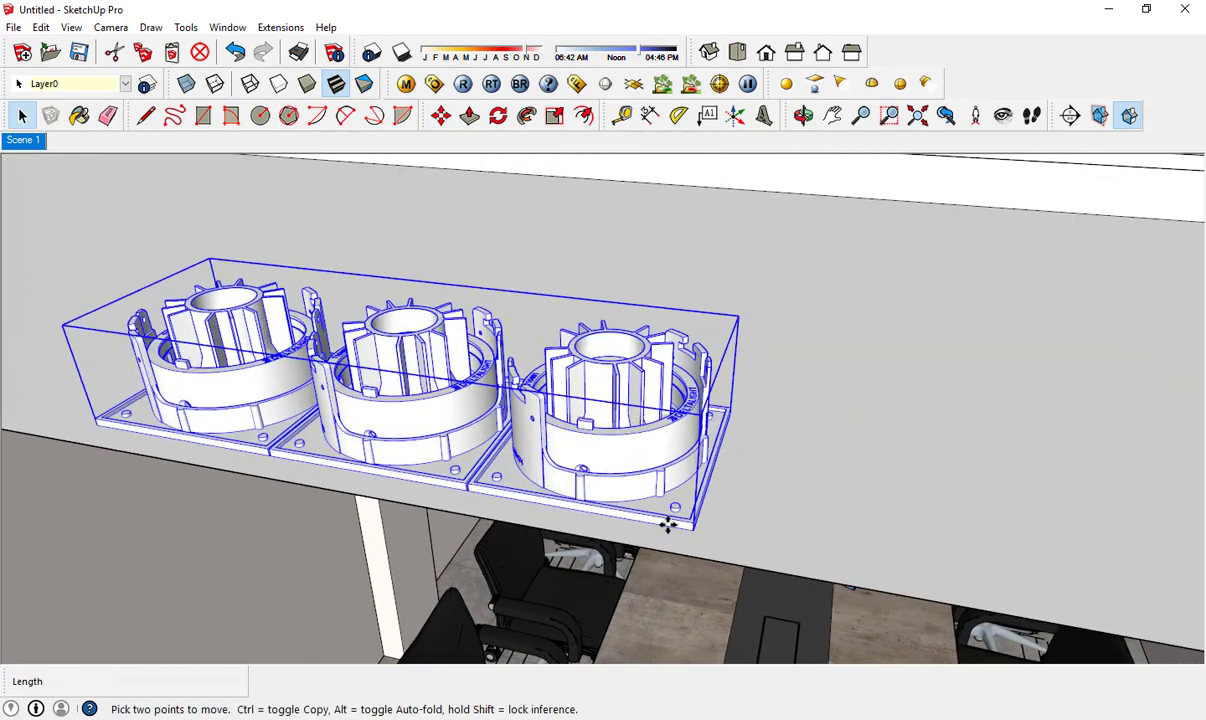
scroll(668, 525, up, 2)
click(296, 464)
scroll(377, 627, down, 5)
scroll(444, 537, down, 2)
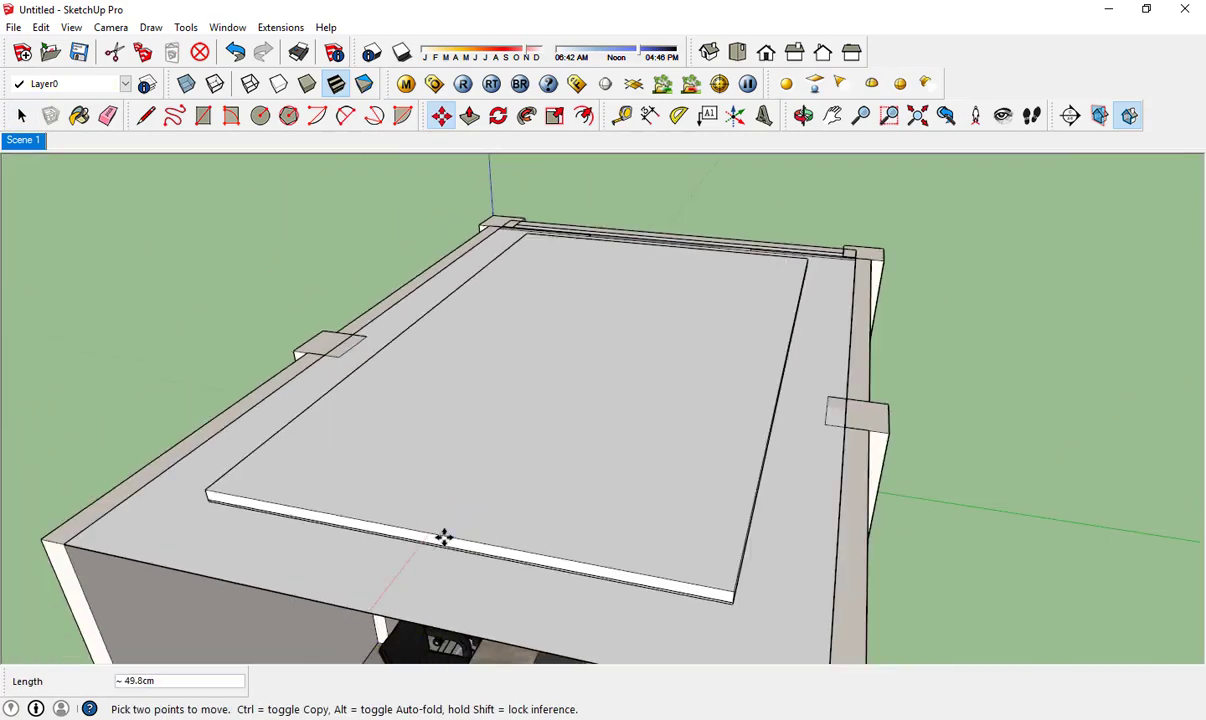
- Drop the triple downlight fixture at its spot on the ceiling panel
mouse_move(444, 537)
middle_down()
mouse_move(277, 649)
mouse_move(272, 533)
middle_up()
scroll(272, 533, up, 2)
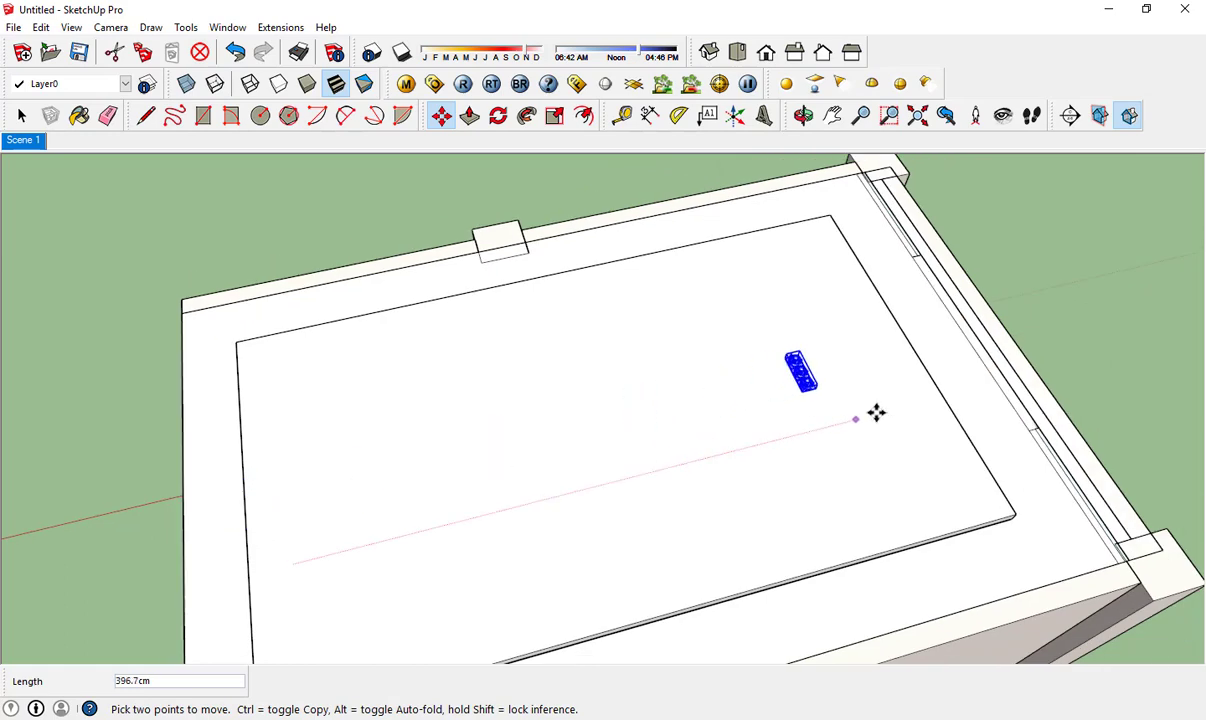
click(875, 413)
key(space)
mouse_move(875, 413)
middle_down()
mouse_move(732, 449)
mouse_move(665, 451)
middle_up()
- Copy the fixture along the red axis, entering 30m, then cancel the pending copy
key(m)
scroll(721, 460, up, 3)
scroll(668, 449, up, 2)
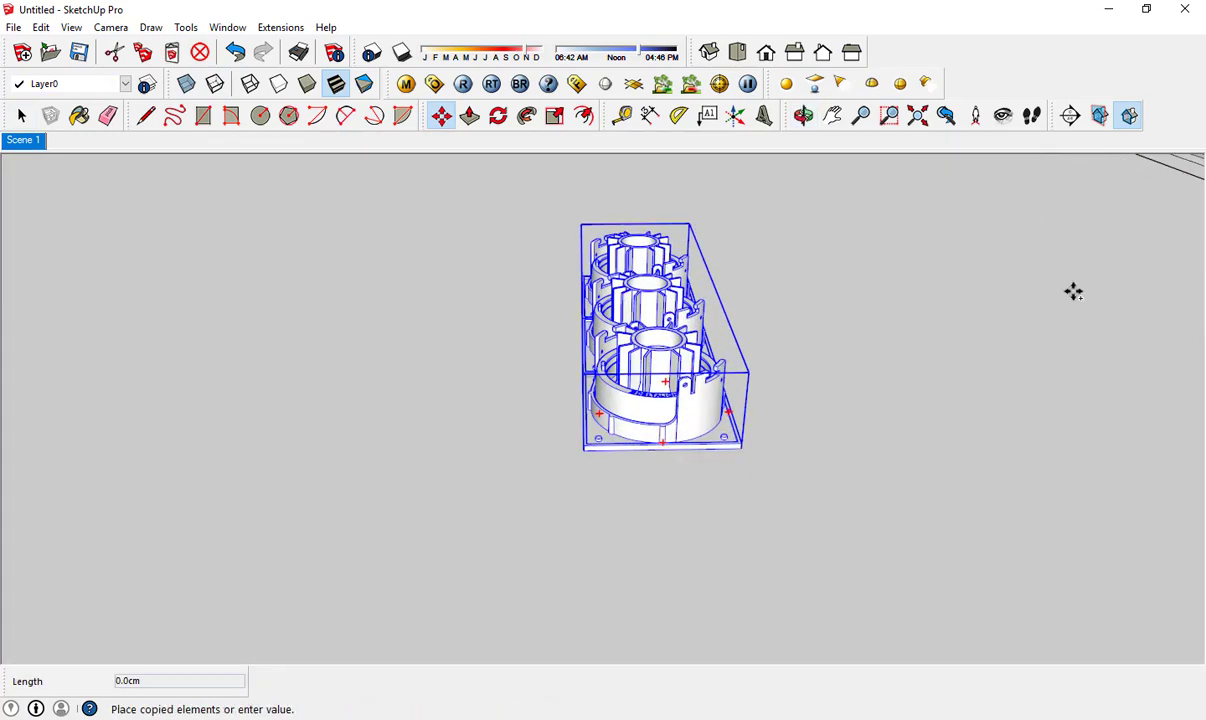
middle_drag(1073, 291, 958, 323)
middle_drag(861, 288, 563, 345)
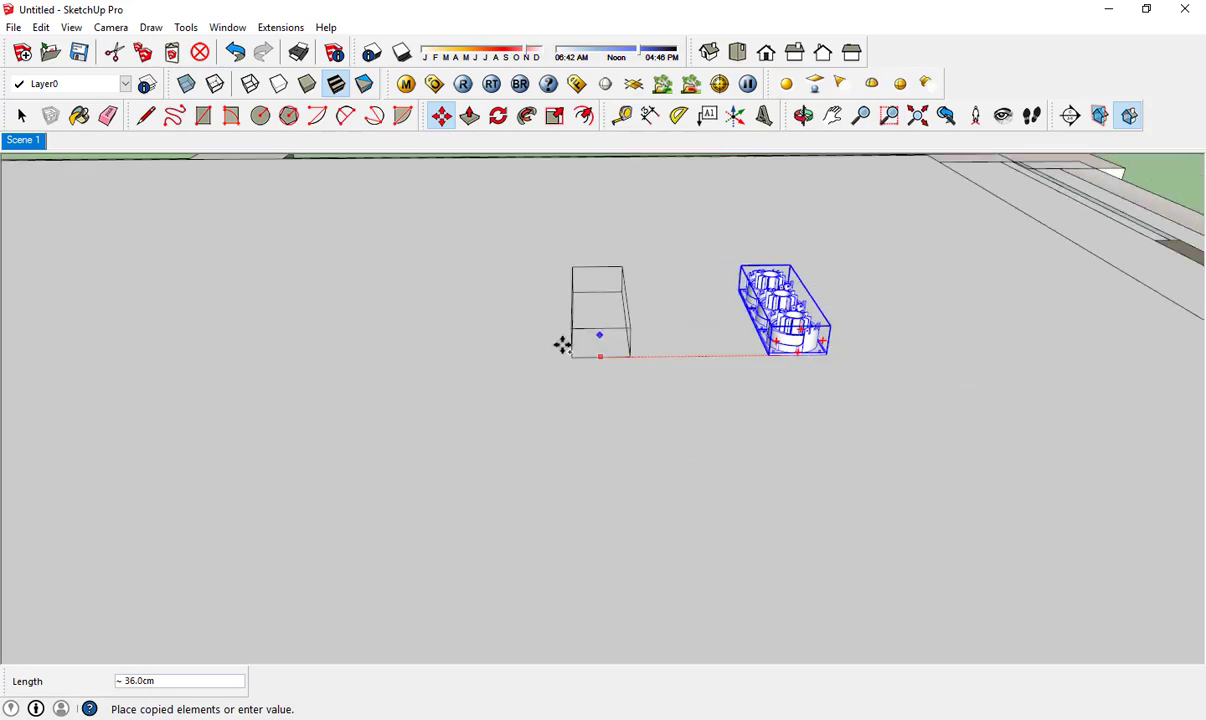
scroll(563, 345, down, 4)
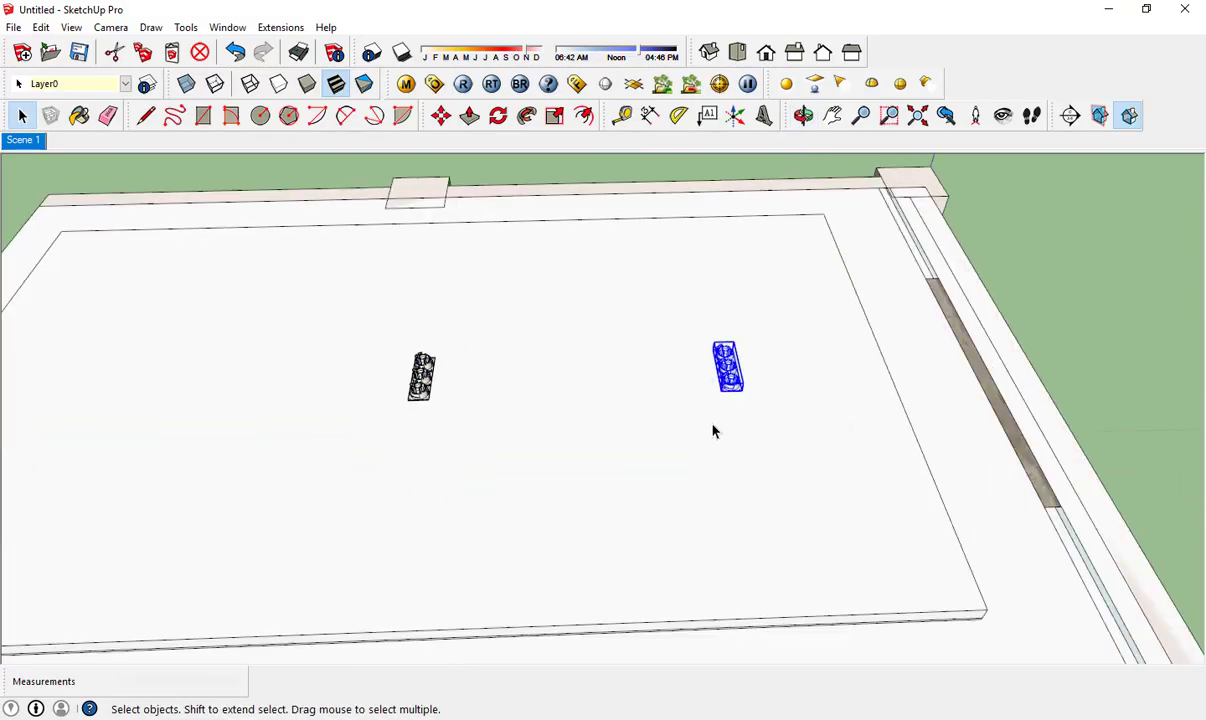
text(30m)
scroll(612, 400, up, 3)
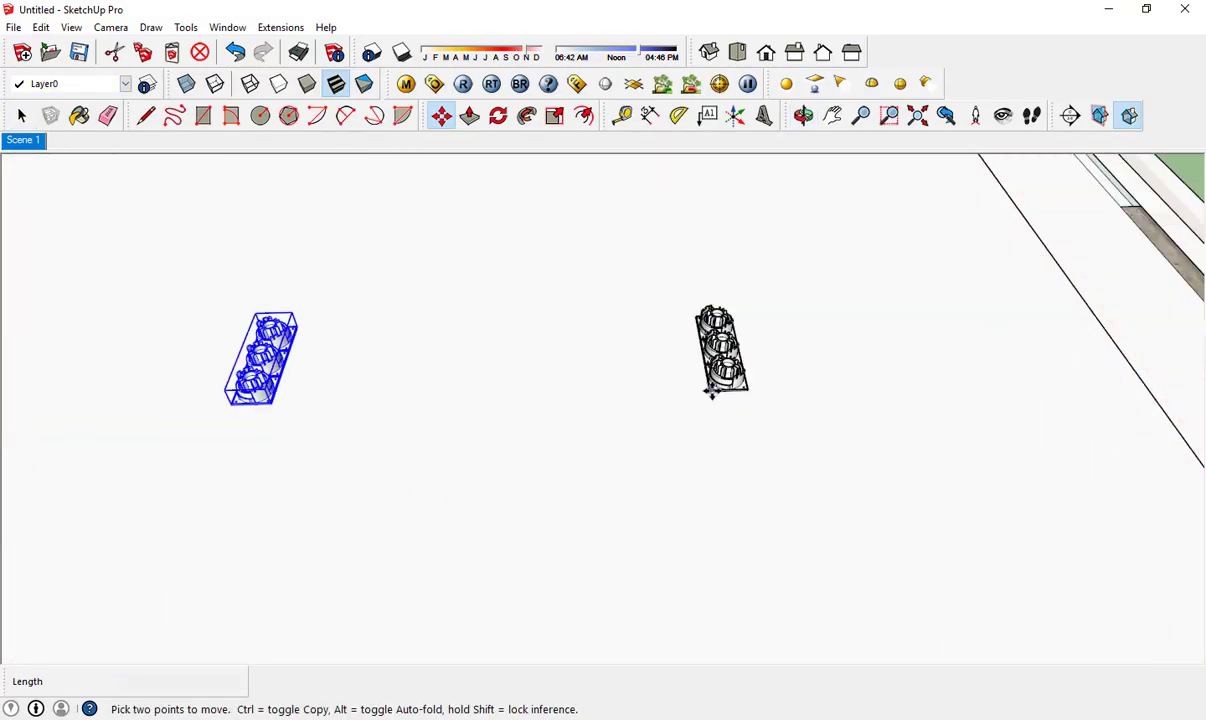
scroll(775, 388, up, 3)
scroll(778, 376, up, 3)
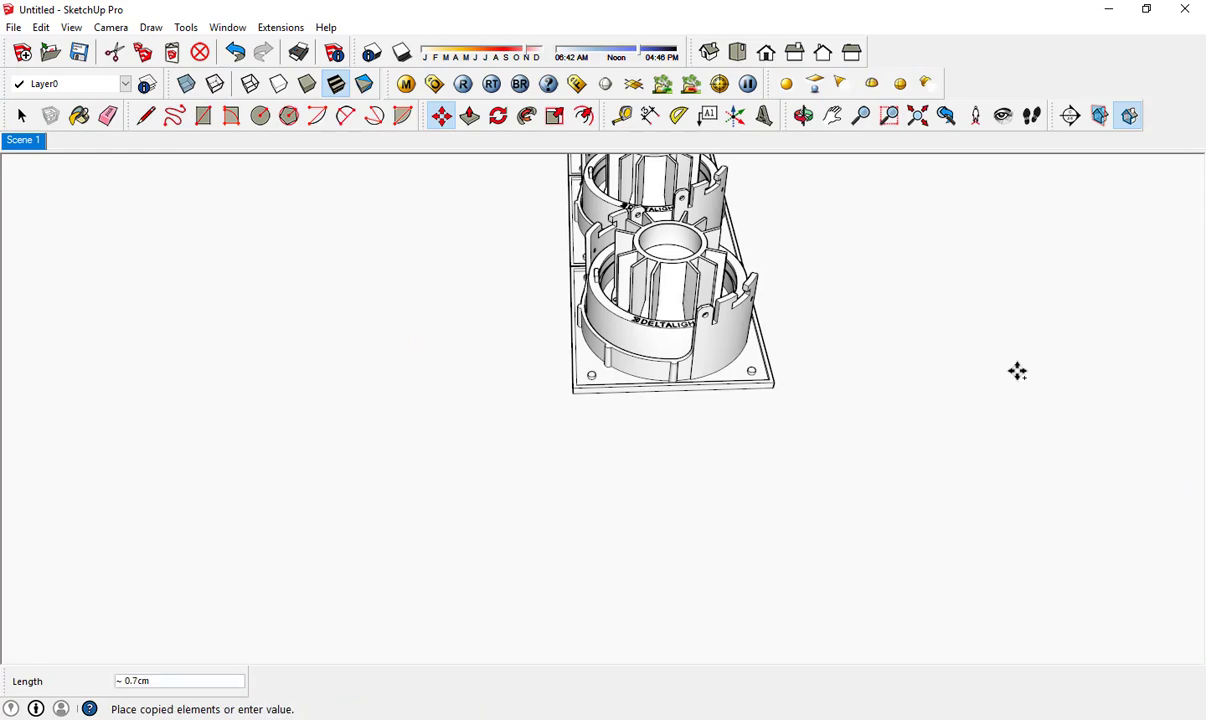
scroll(1017, 371, down, 2)
scroll(1017, 371, down, 1)
scroll(1017, 371, down, 1)
scroll(1017, 371, down, 2)
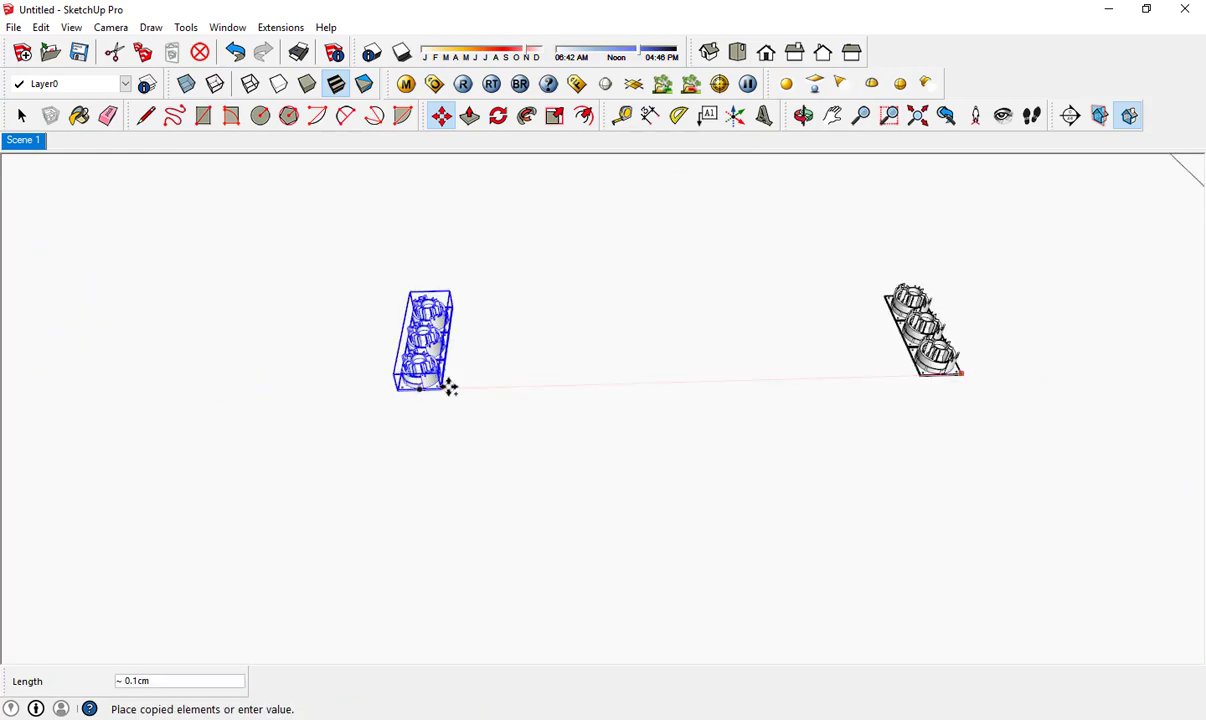
scroll(438, 388, down, 2)
scroll(390, 392, down, 2)
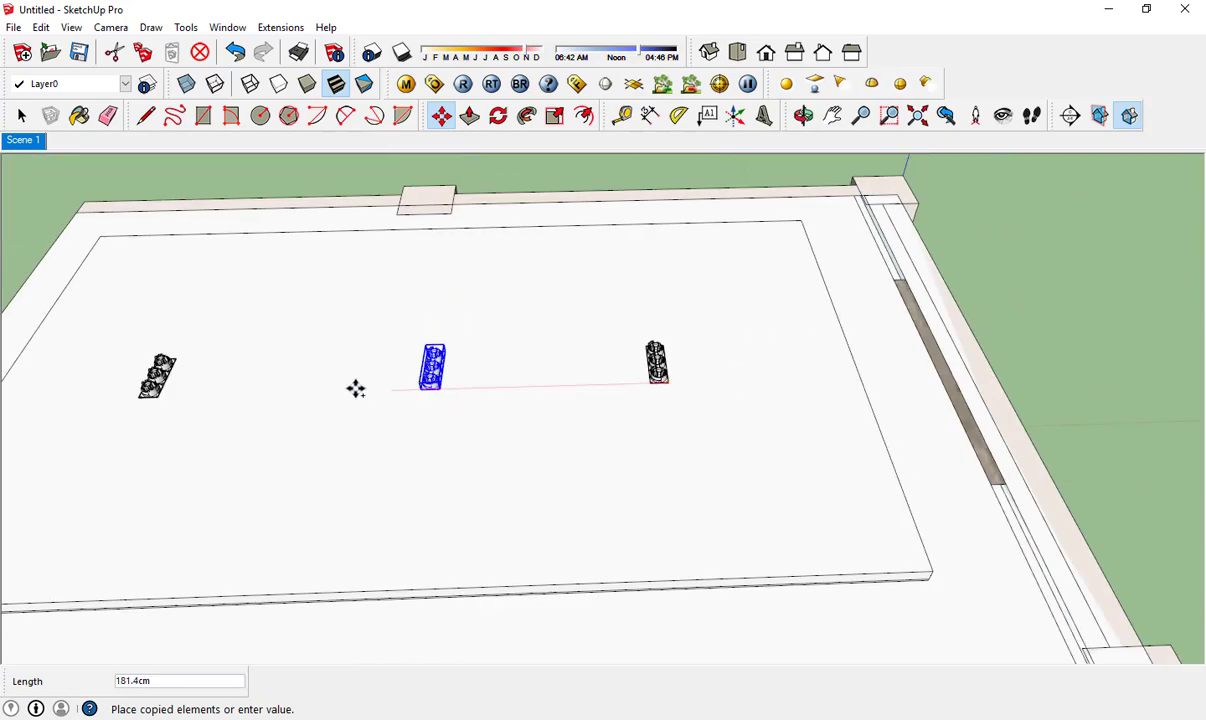
key(space)
- Draw a rectangle over the fixture base and push/pull it up into a thin box
shift+click(431, 367)
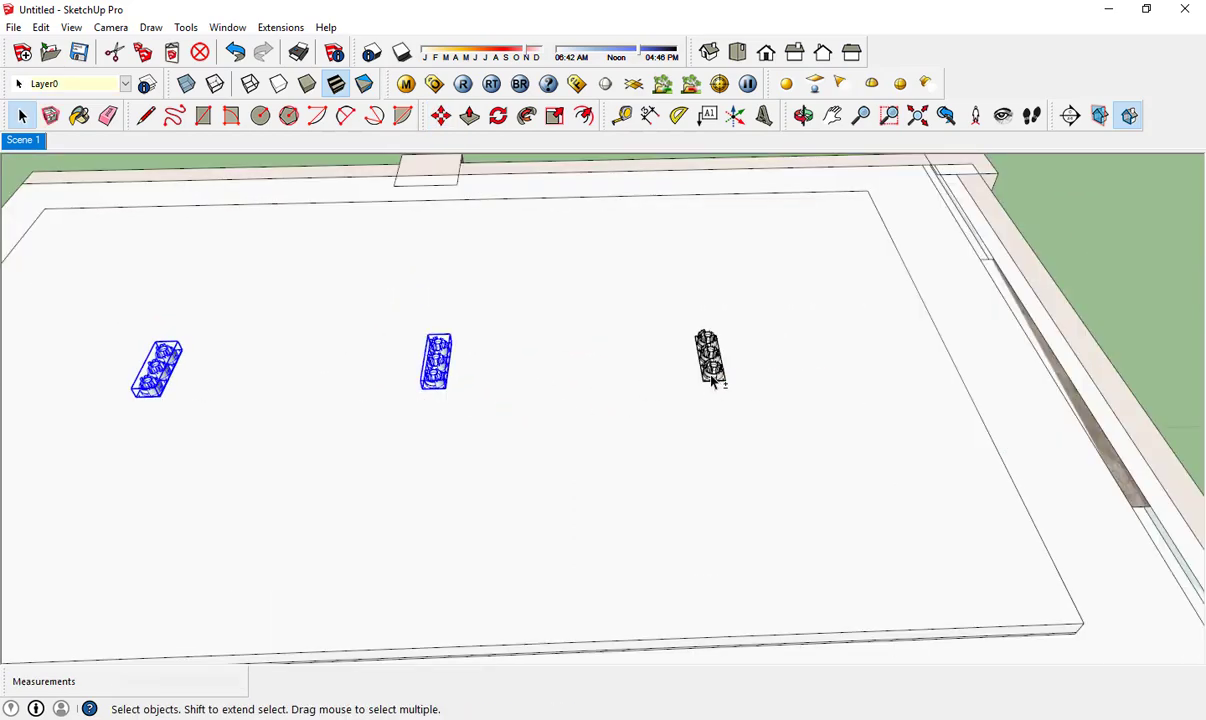
scroll(436, 362, up, 6)
key(m)
key(space)
click(592, 492)
scroll(581, 430, down, 2)
key(r)
click(581, 438)
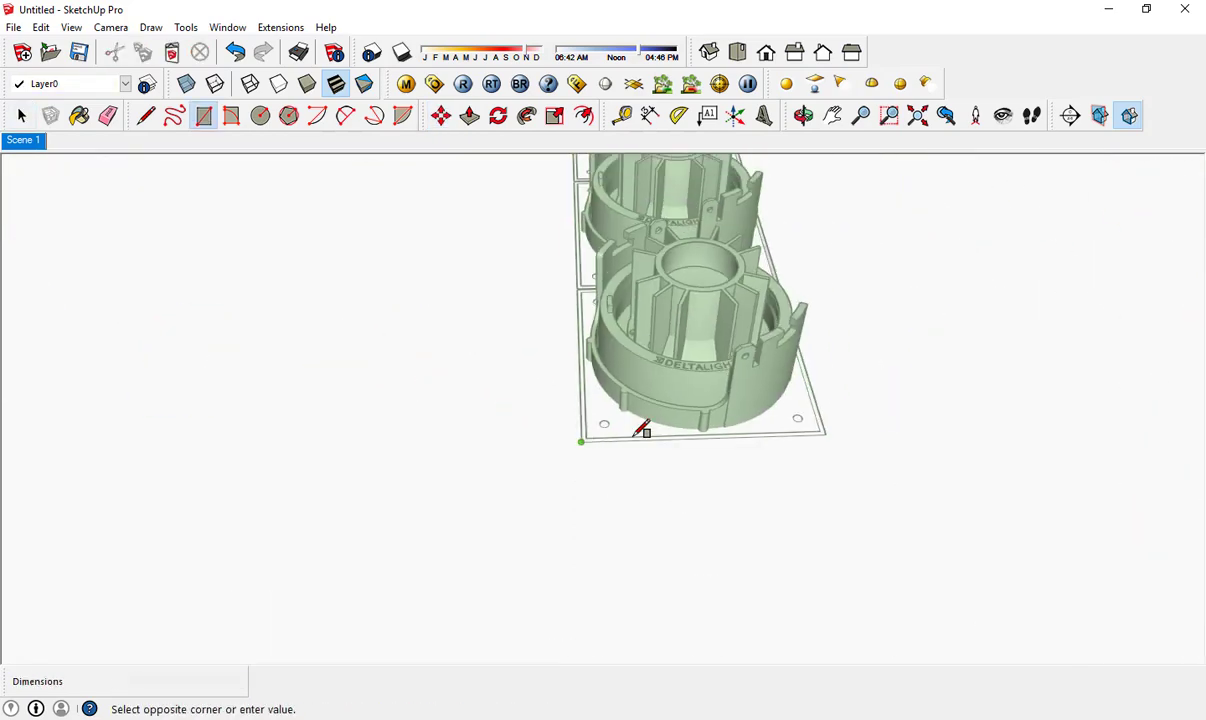
middle_drag(640, 430, 916, 418)
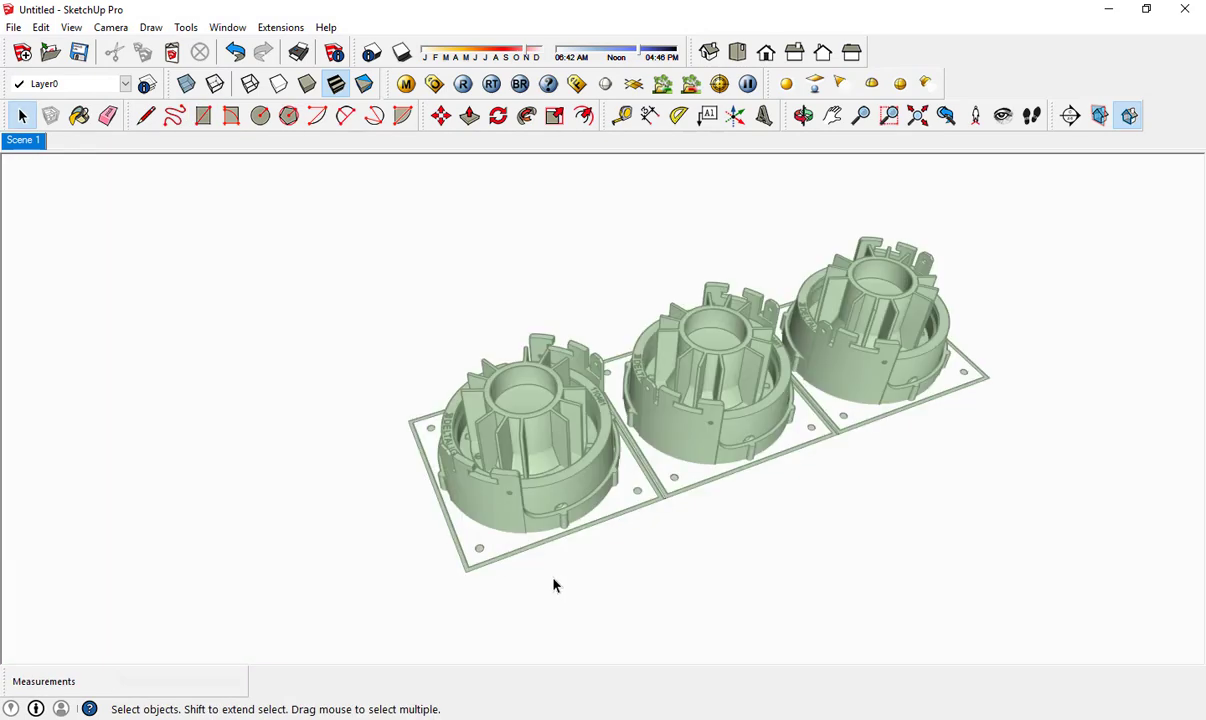
key(p)
drag(557, 584, 484, 440)
mouse_move(484, 440)
middle_down()
mouse_move(638, 444)
mouse_move(786, 519)
middle_up()
- Copy the whole thin box onto another fixture position
key(space)
scroll(657, 460, down, 3)
triple_click(657, 460)
key(m)
ctrl+click(701, 449)
key(Escape)
scroll(230, 270, down, 3)
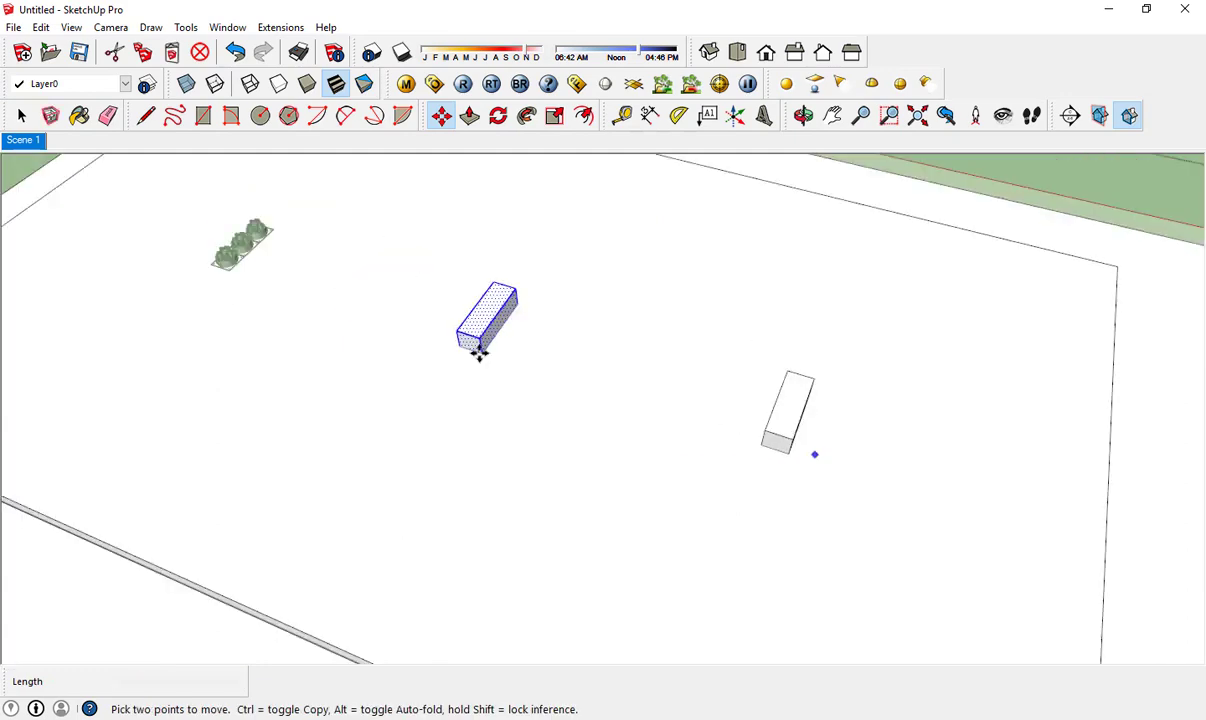
scroll(480, 343, up, 3)
ctrl+click(577, 384)
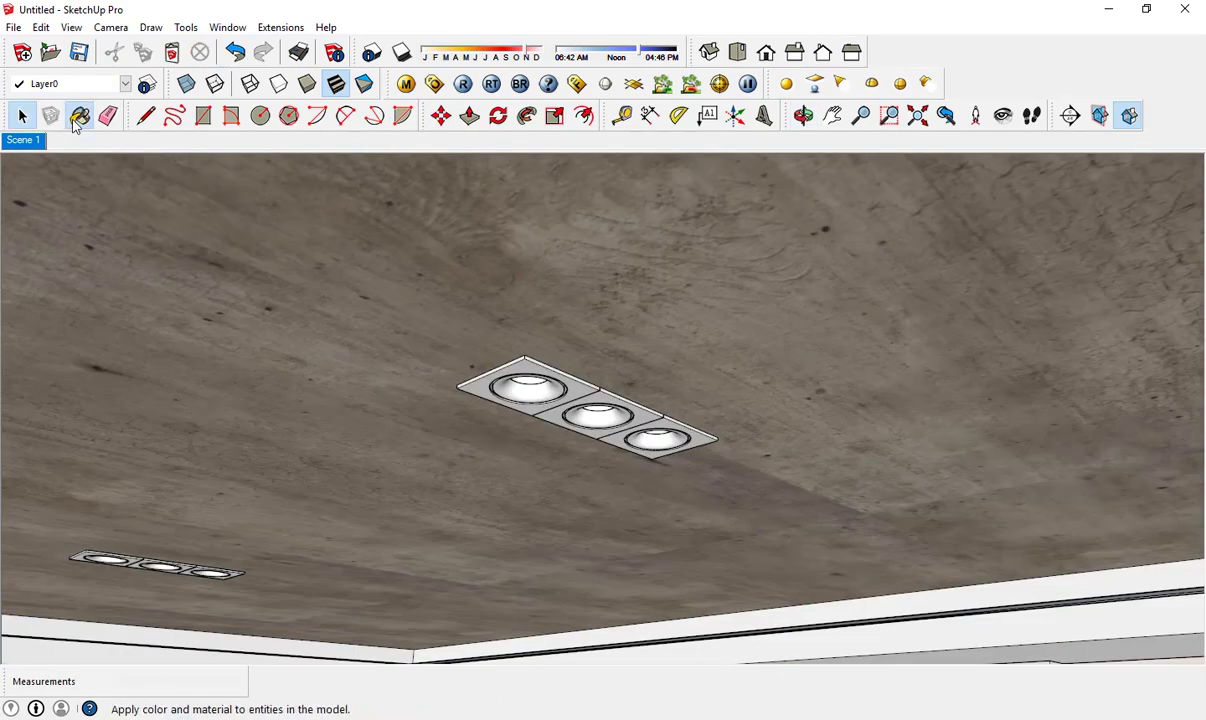
click(80, 116)
- Paint the downlight fixture dark grey Color_007 and open the ceiling light's V-Ray settings
click(508, 378)
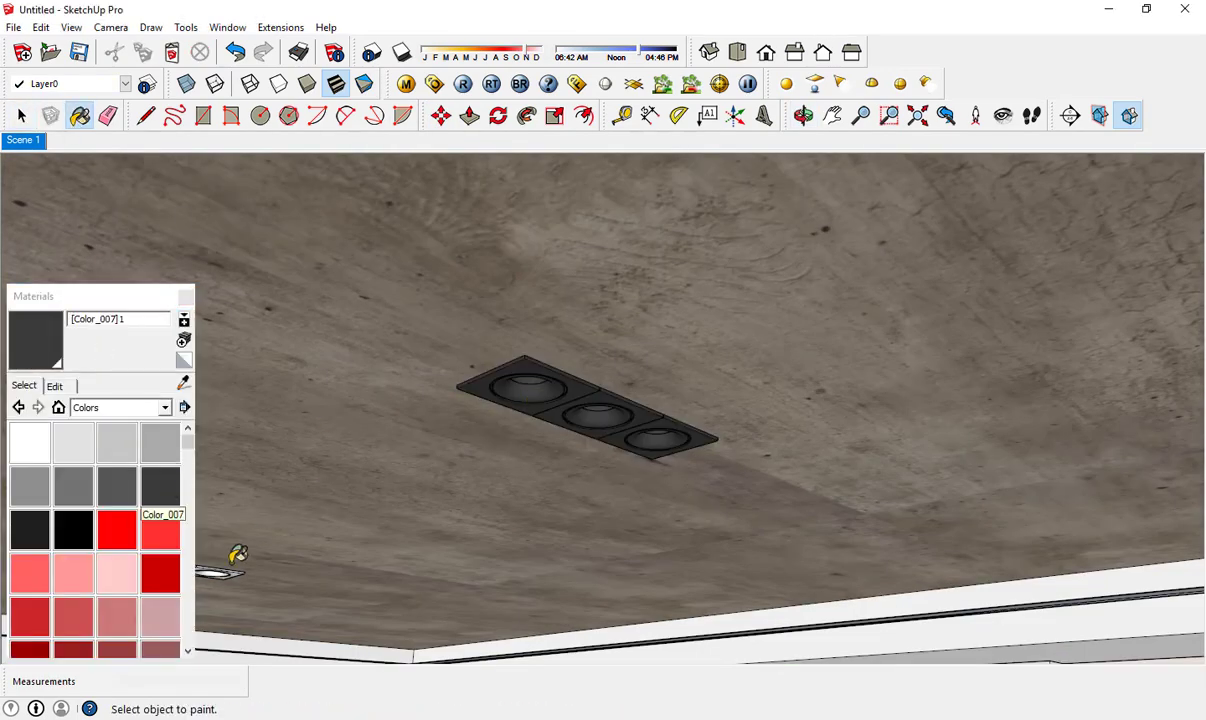
mouse_move(234, 552)
middle_down()
mouse_move(856, 412)
mouse_move(692, 431)
middle_up()
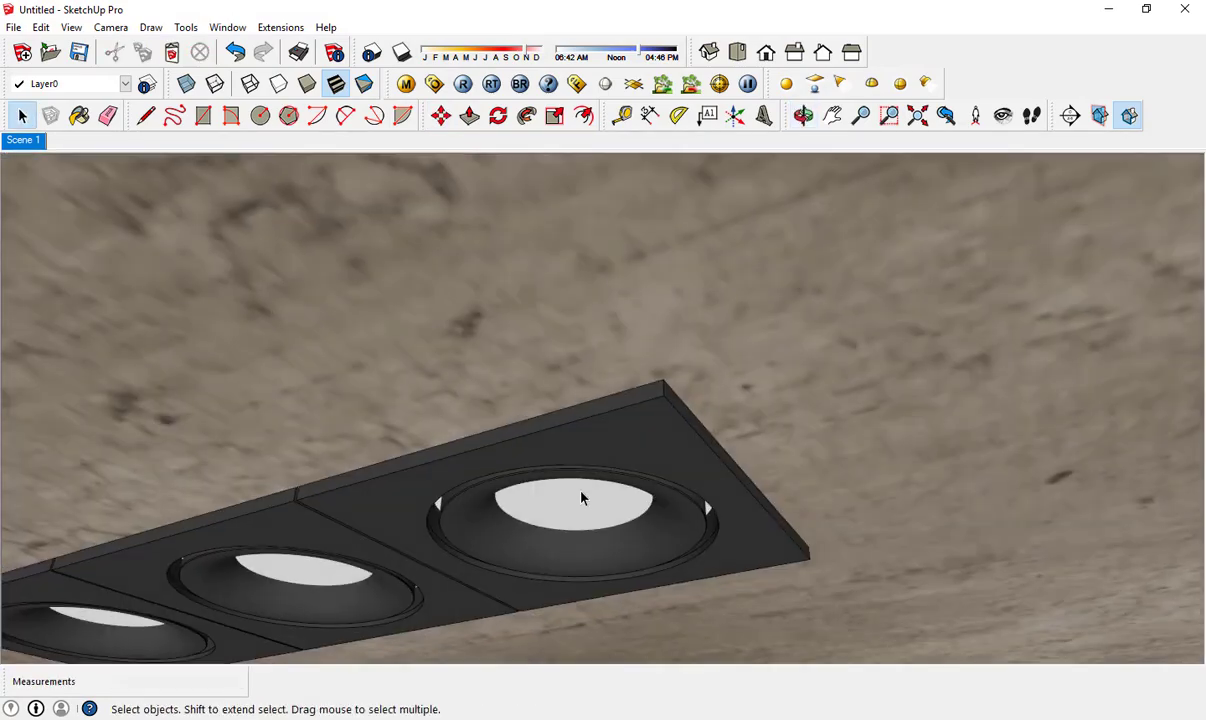
right_click(572, 492)
click(756, 485)
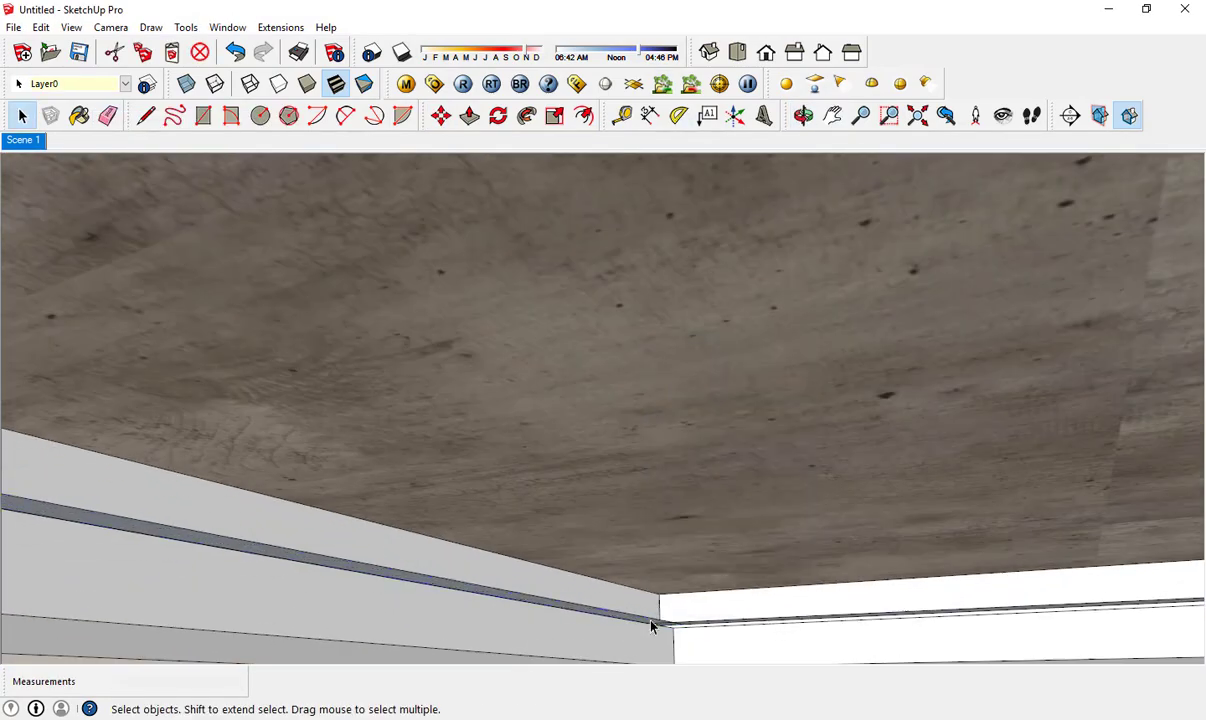
right_click(651, 615)
click(808, 608)
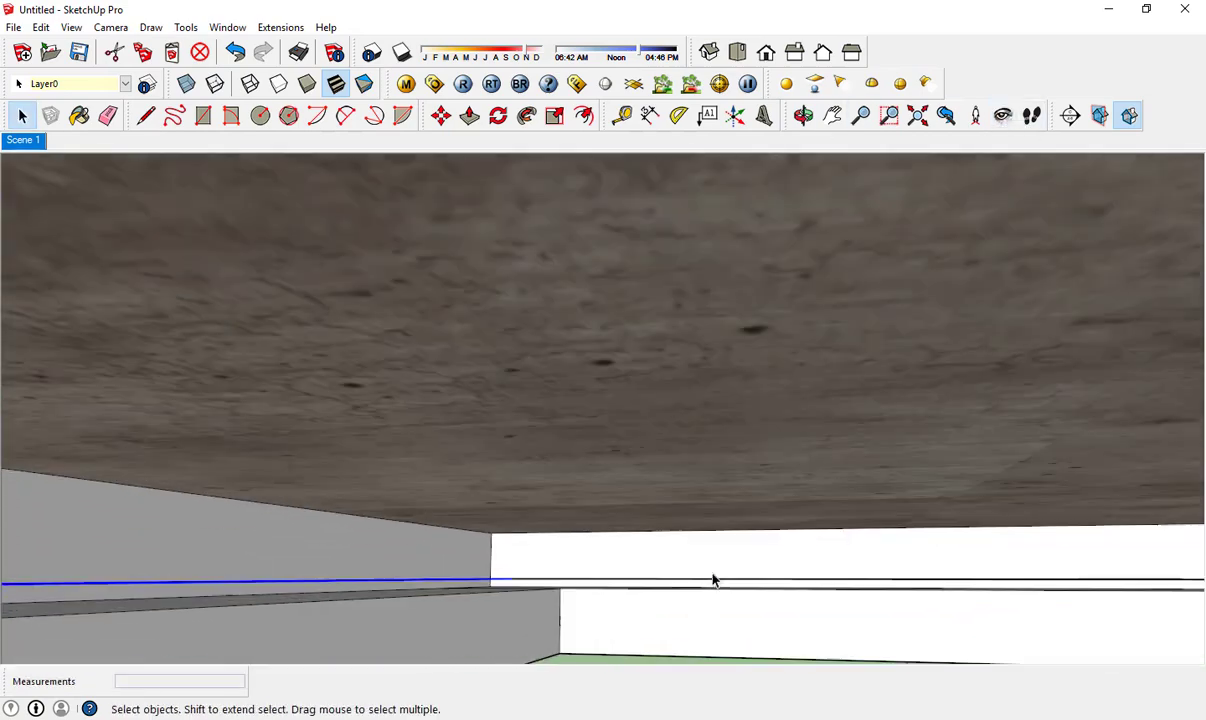
- Make the ceiling panel light Invisible and load the saved .visopt V-Ray render settings
right_click(672, 589)
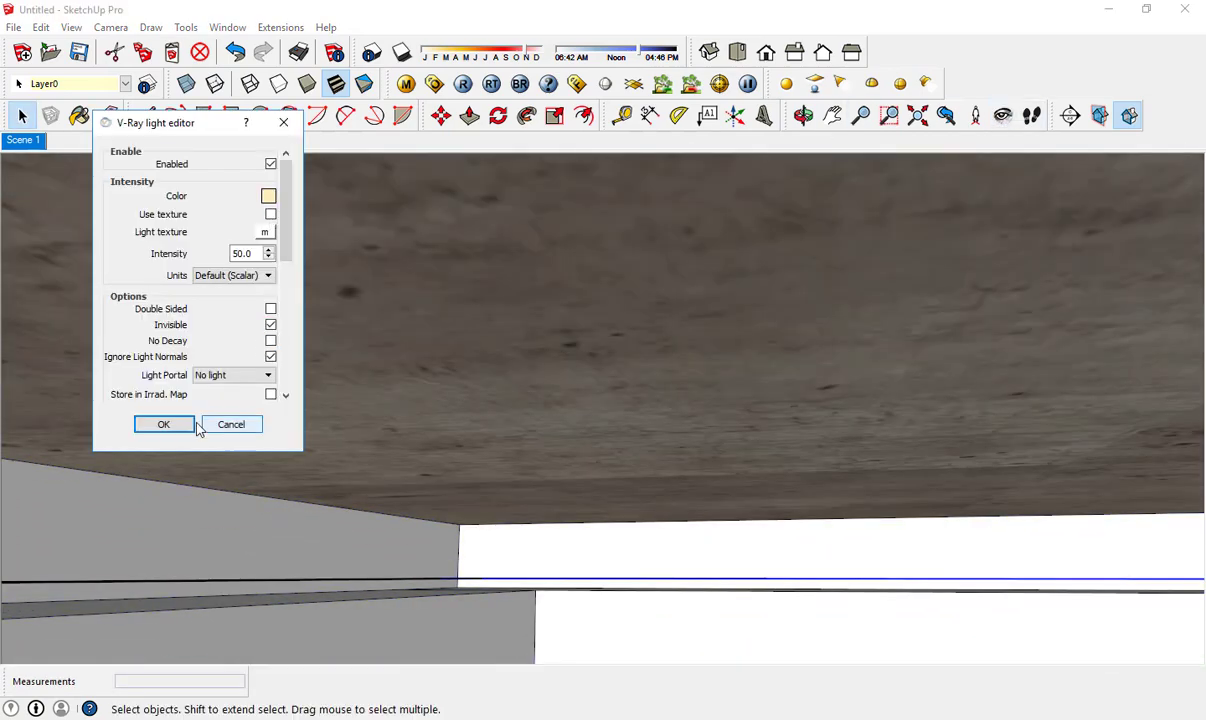
click(196, 425)
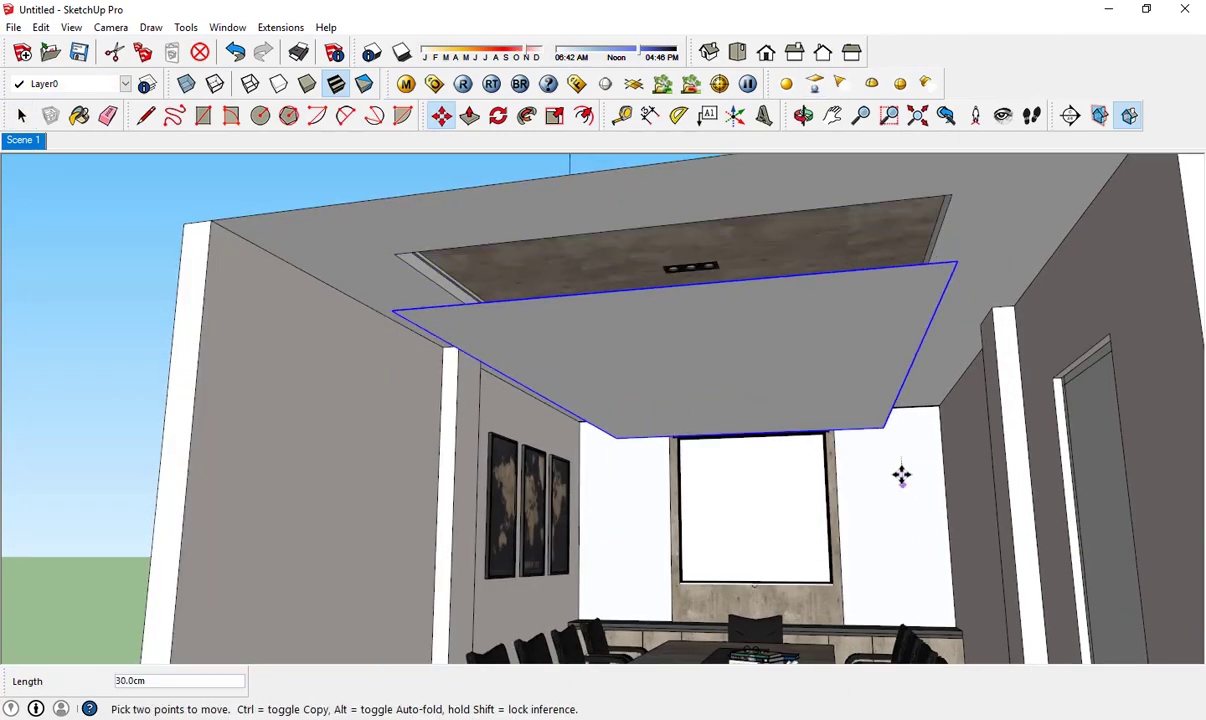
right_click(848, 380)
click(270, 325)
scroll(283, 295, down, 2)
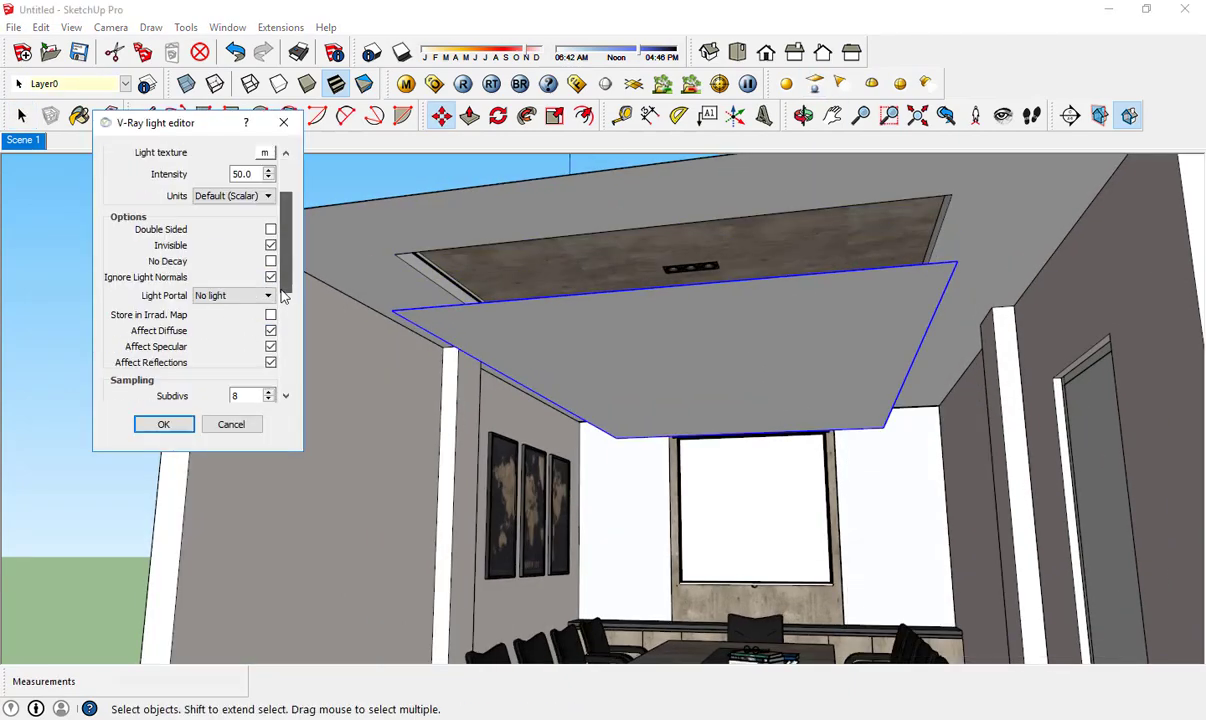
click(163, 424)
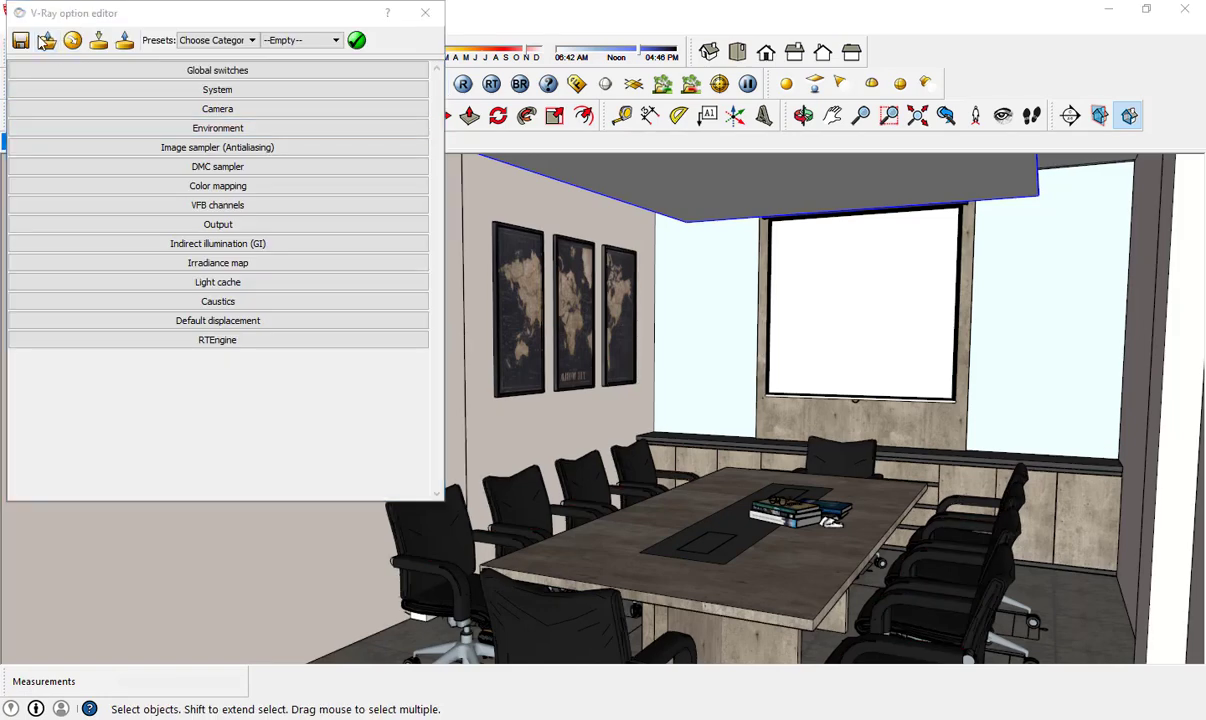
double_click(217, 150)
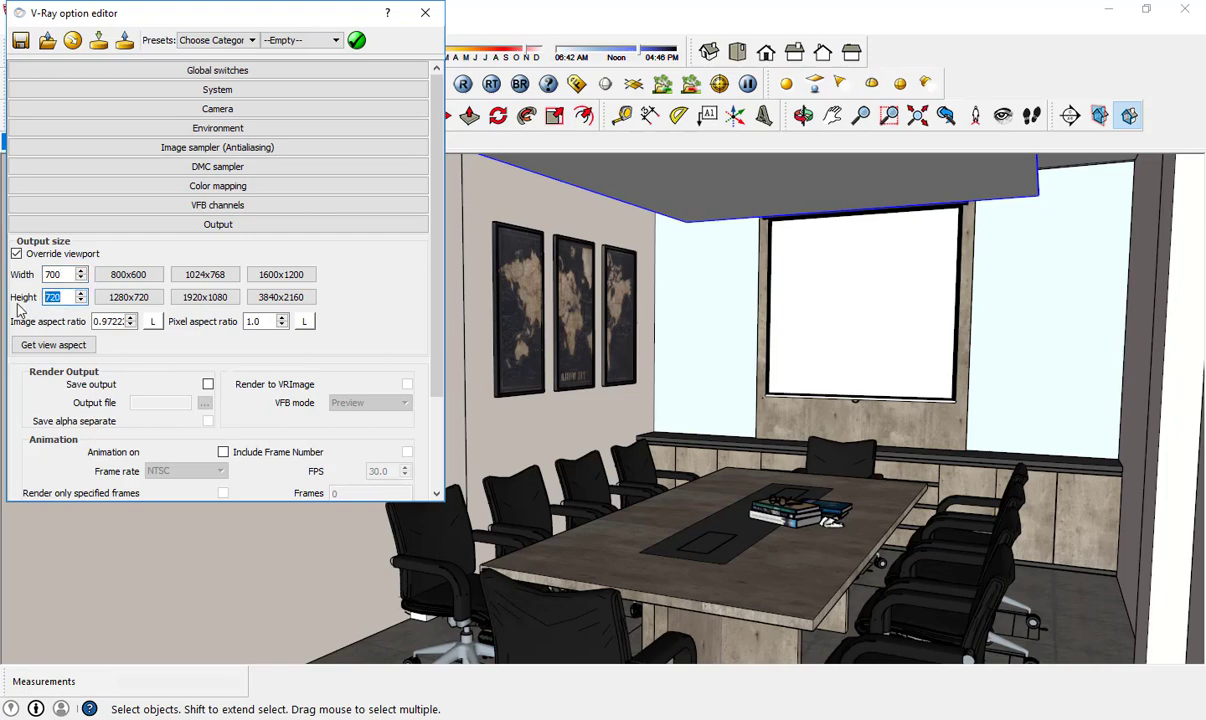
click(425, 12)
- Frame the meeting room with Look Around, update Scene 1, and start the V-Ray render
click(1003, 115)
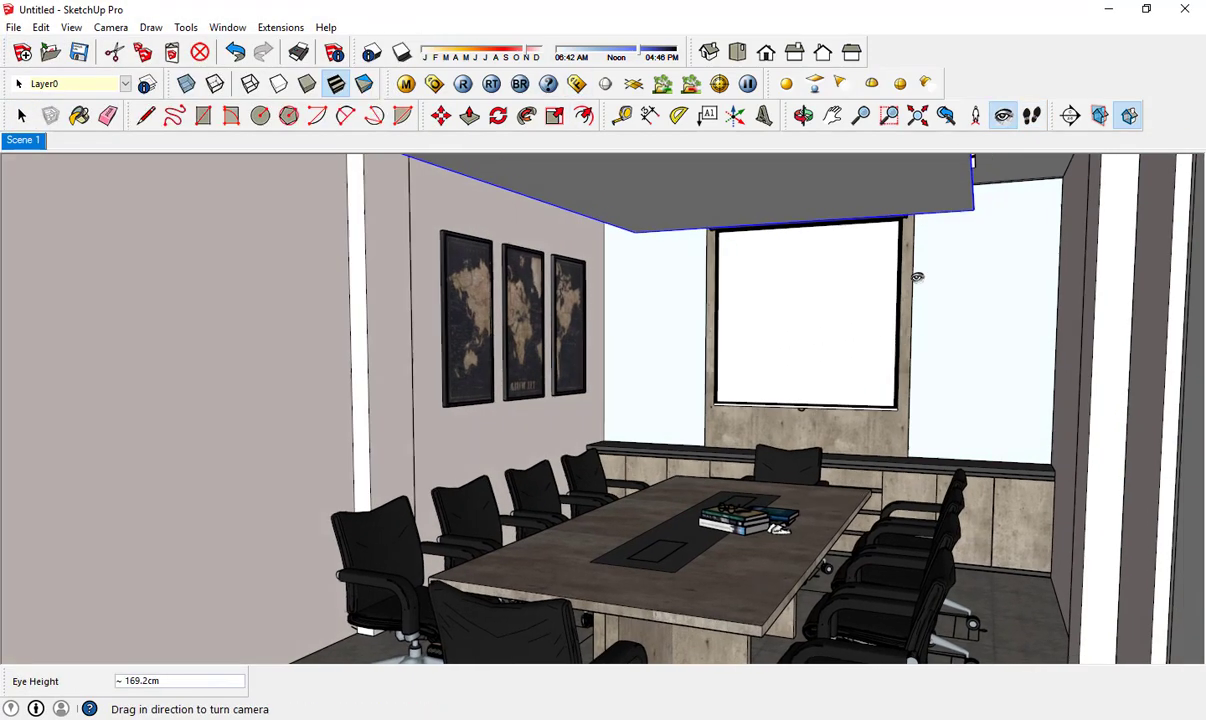
middle_drag(760, 300, 744, 284)
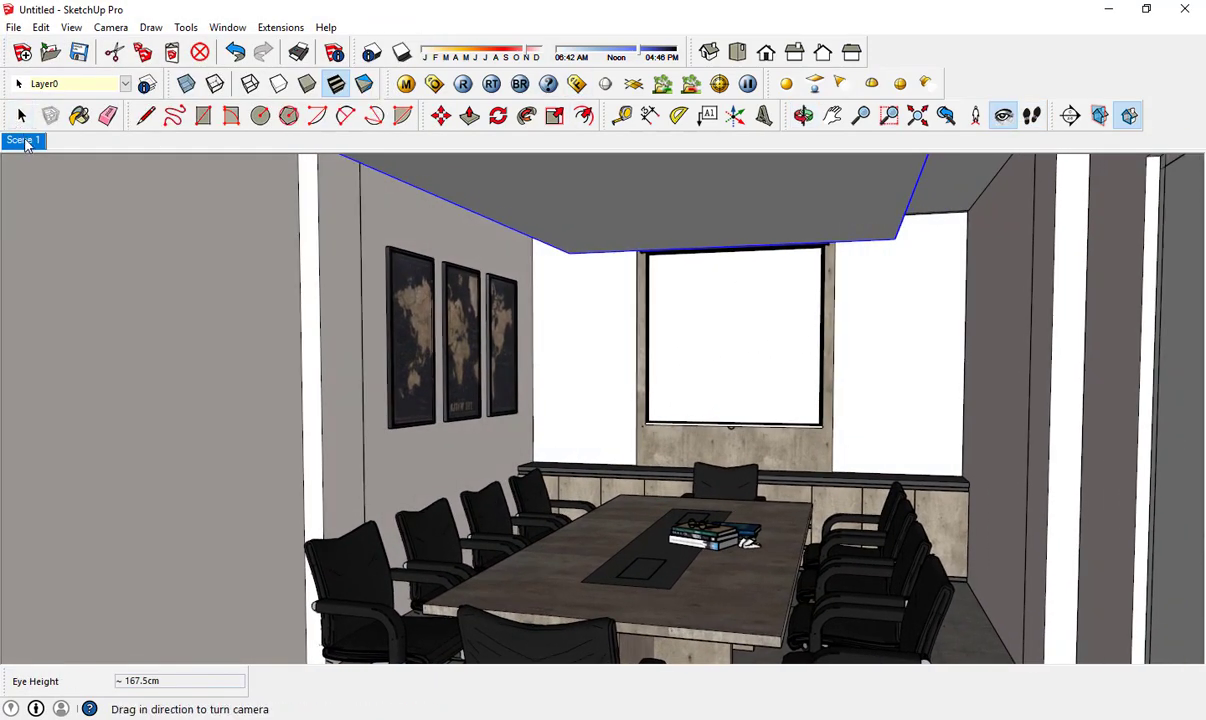
right_click(26, 142)
click(72, 212)
click(605, 84)
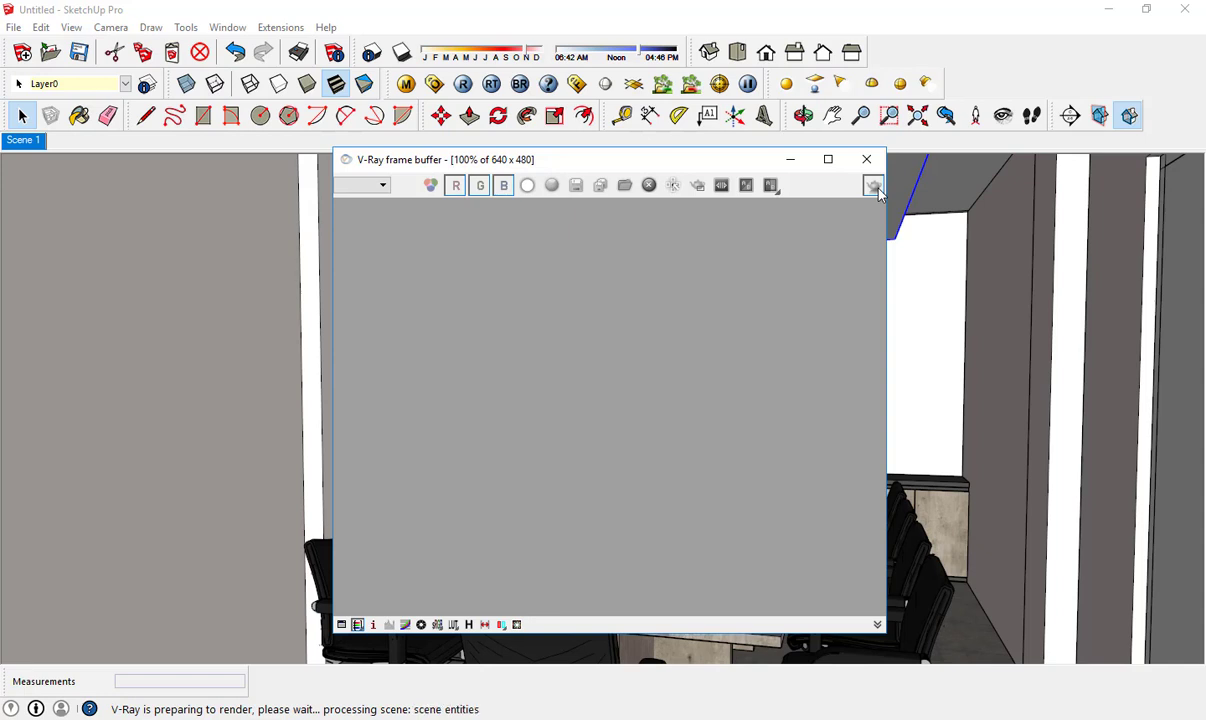
- Zoom the finished render in the frame buffer between 50%, 100% and 200%
scroll(690, 377, up, 1)
scroll(690, 377, down, 1)
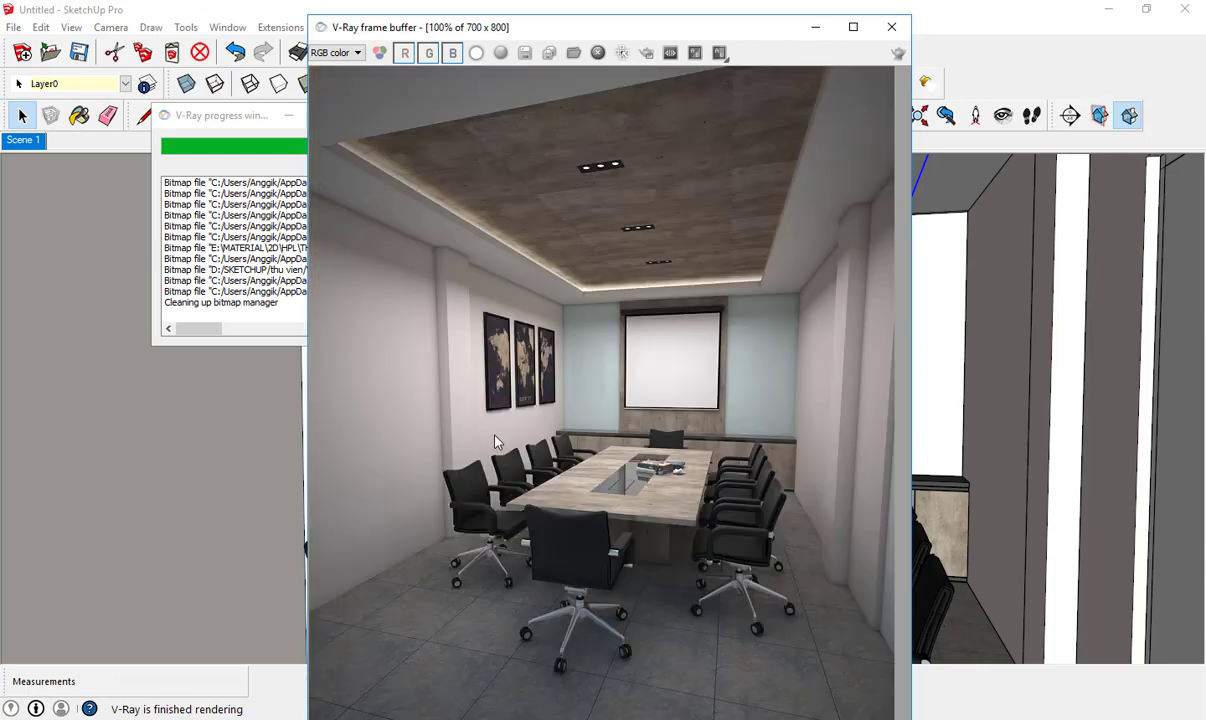
scroll(496, 441, up, 1)
scroll(496, 441, down, 1)
scroll(463, 393, up, 1)
scroll(497, 404, down, 1)
scroll(497, 404, down, 1)
scroll(497, 404, up, 1)
scroll(499, 404, down, 1)
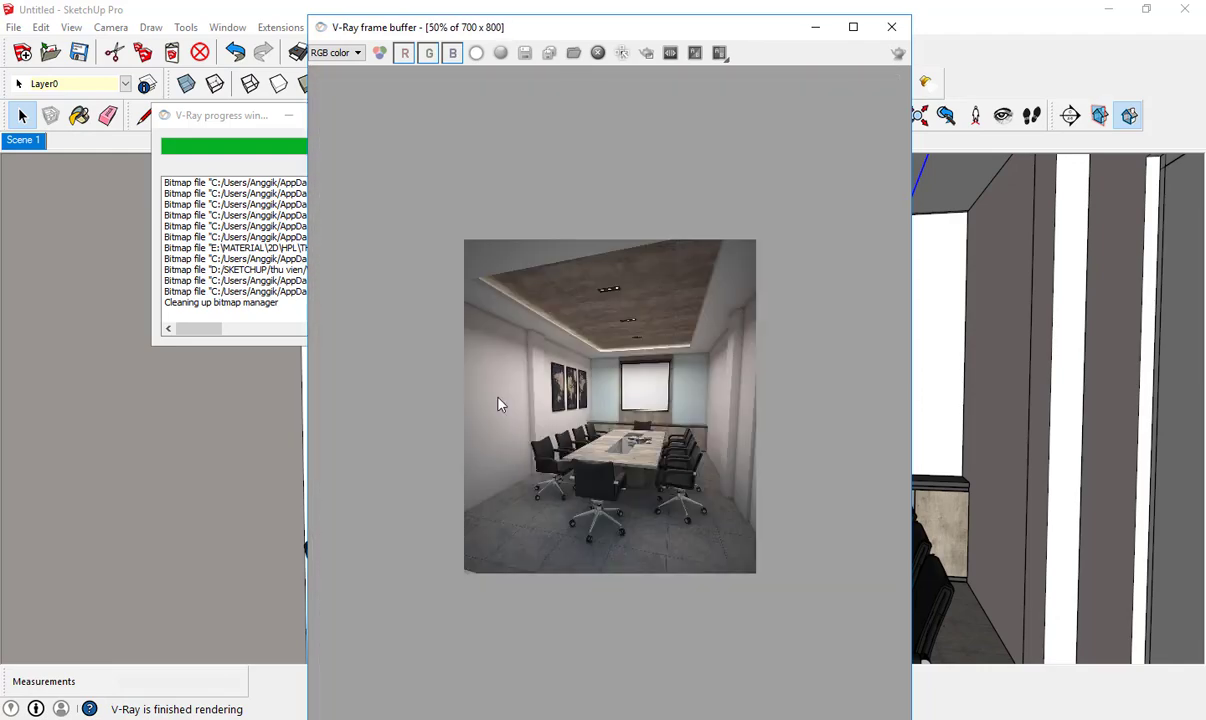
scroll(501, 404, up, 1)
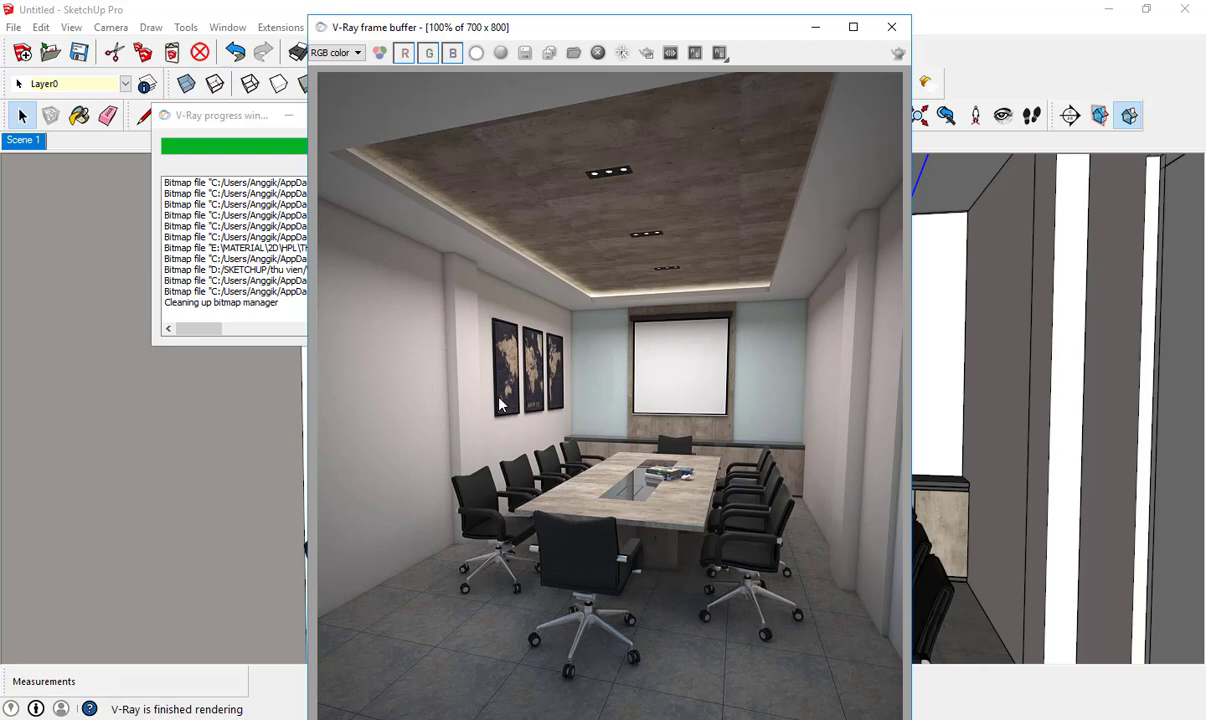